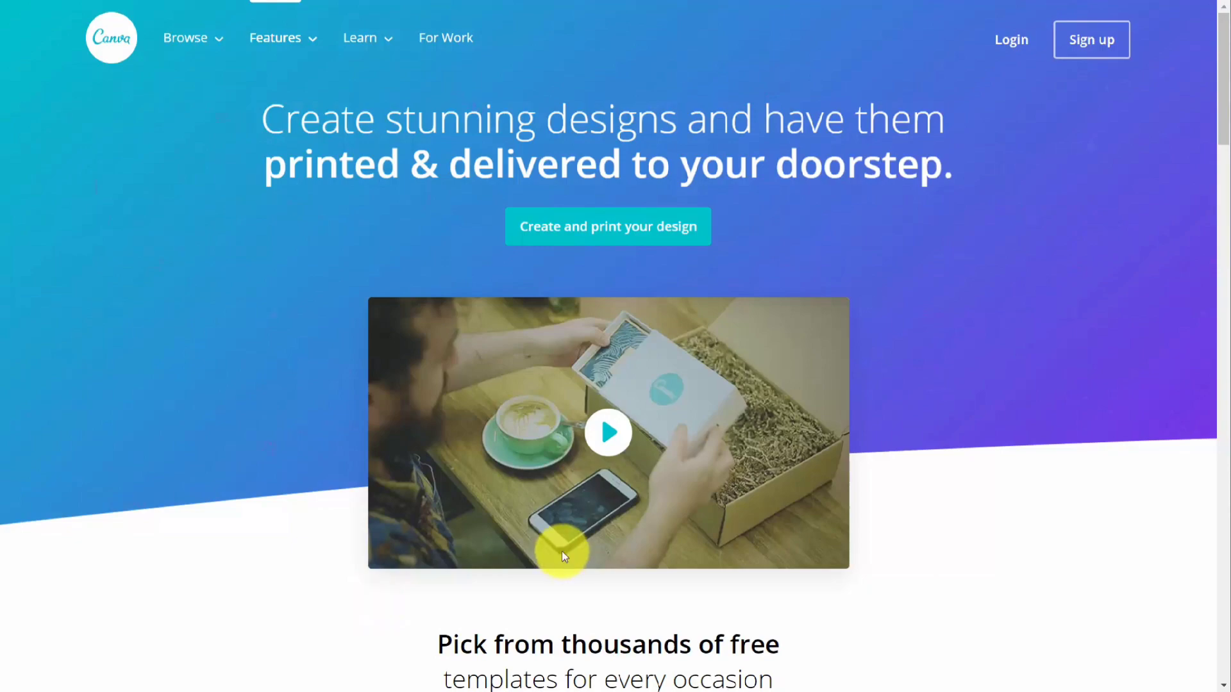
Step: Compare the Canva, Canva for Work and Canva Enterprise plan features, including the yearly payment option
scroll(563, 554, "down", 10)
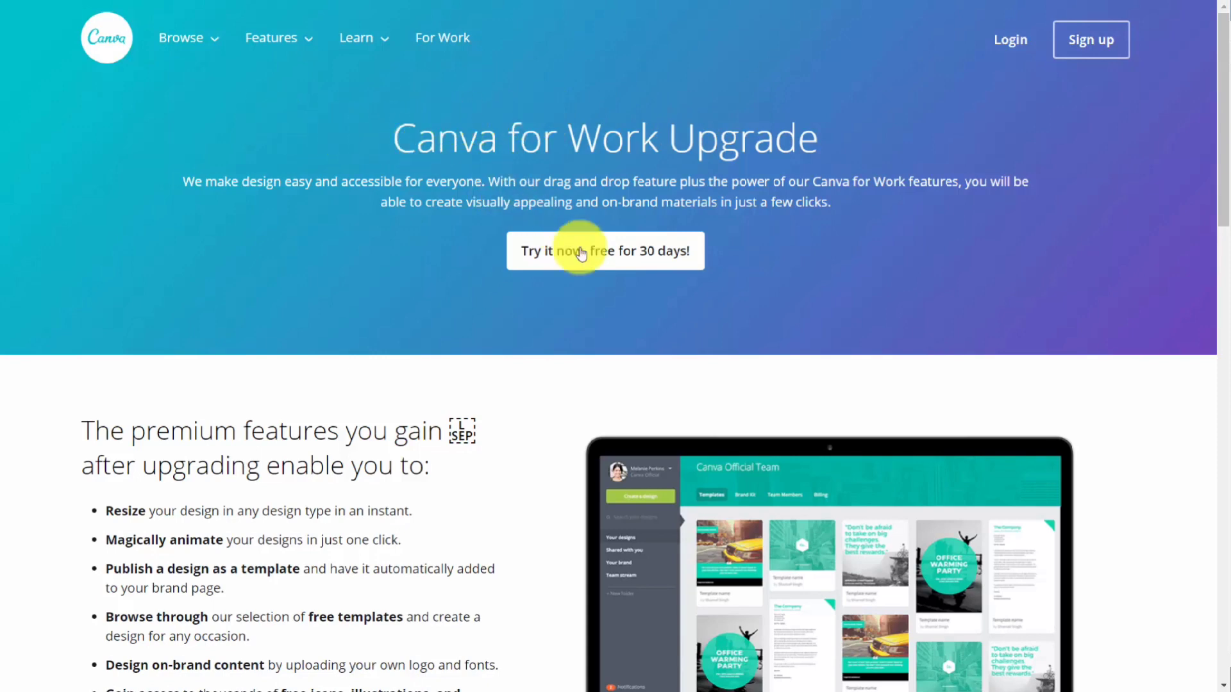
left_click(595, 266)
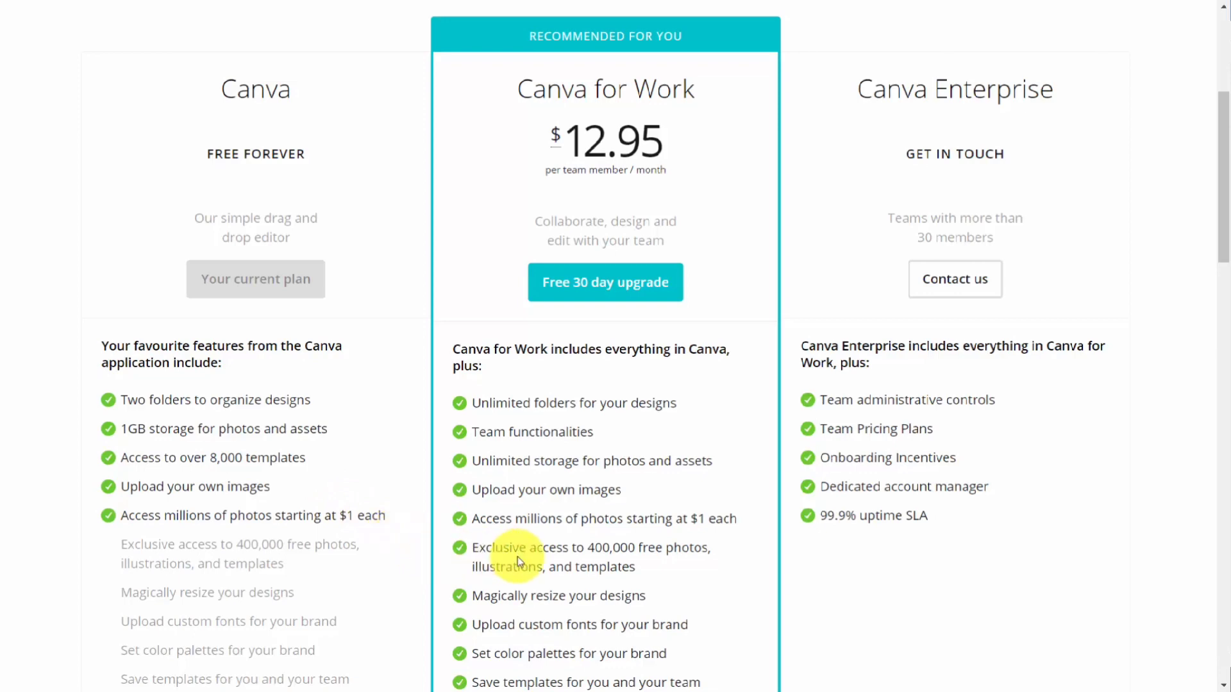
scroll(517, 556, "down", 4)
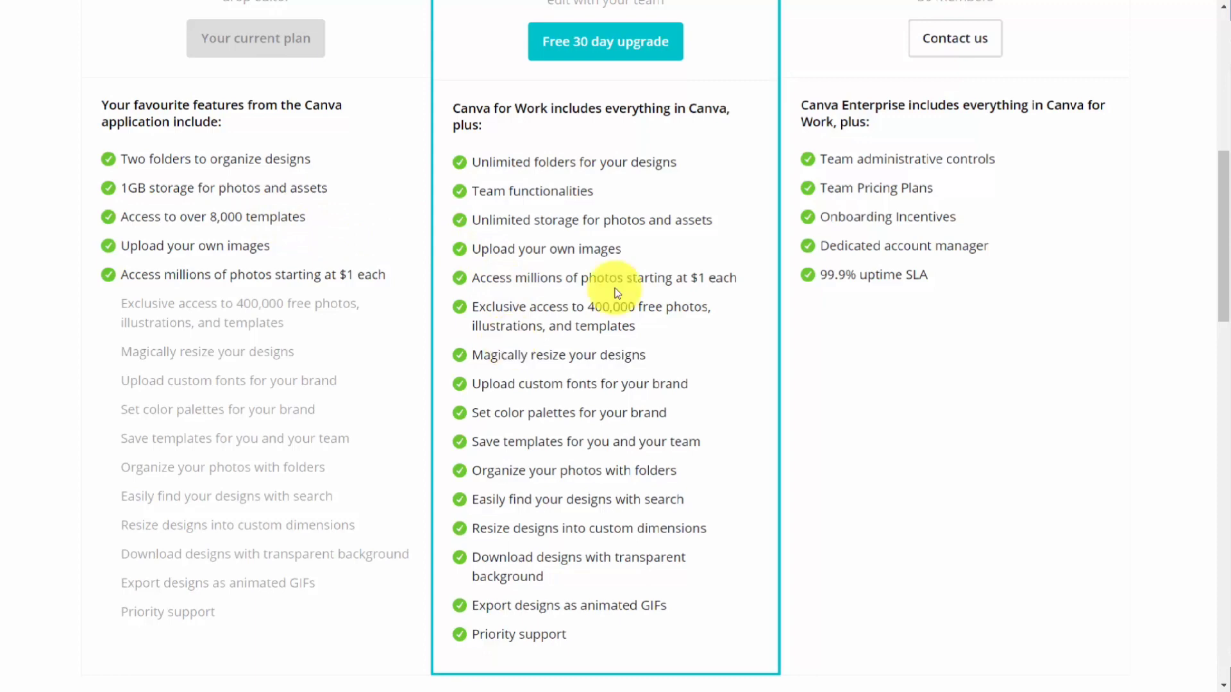
scroll(610, 282, "up", 9)
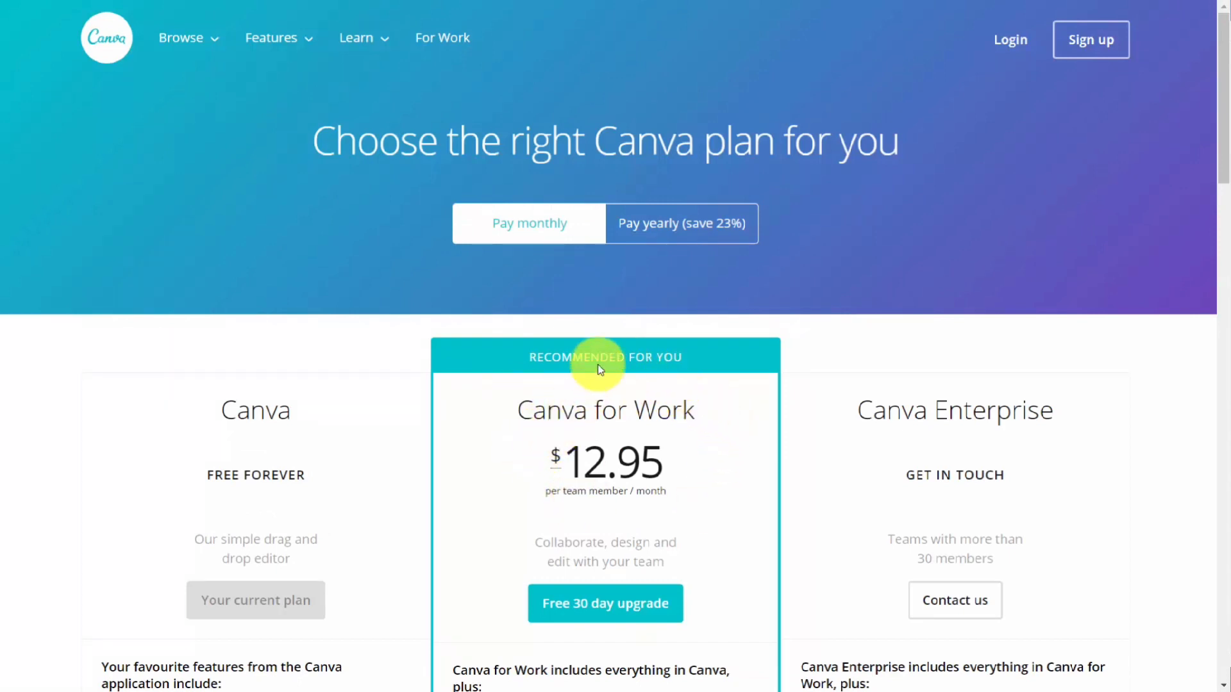
left_click(639, 234)
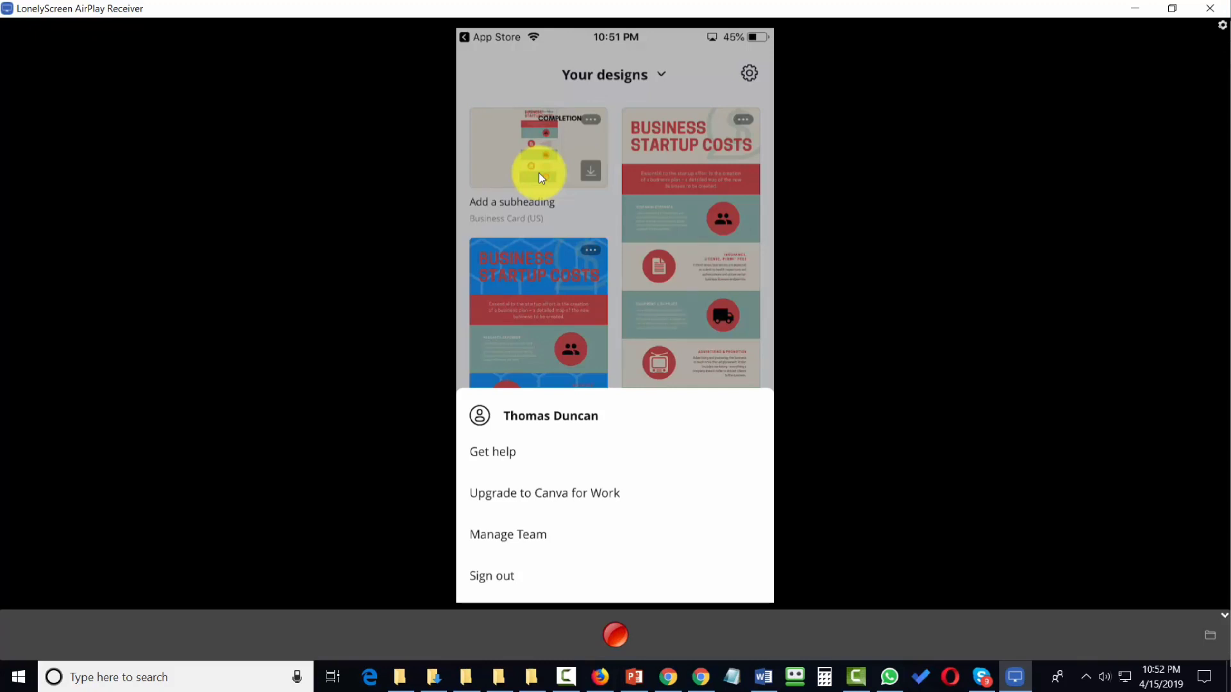
left_click(538, 171)
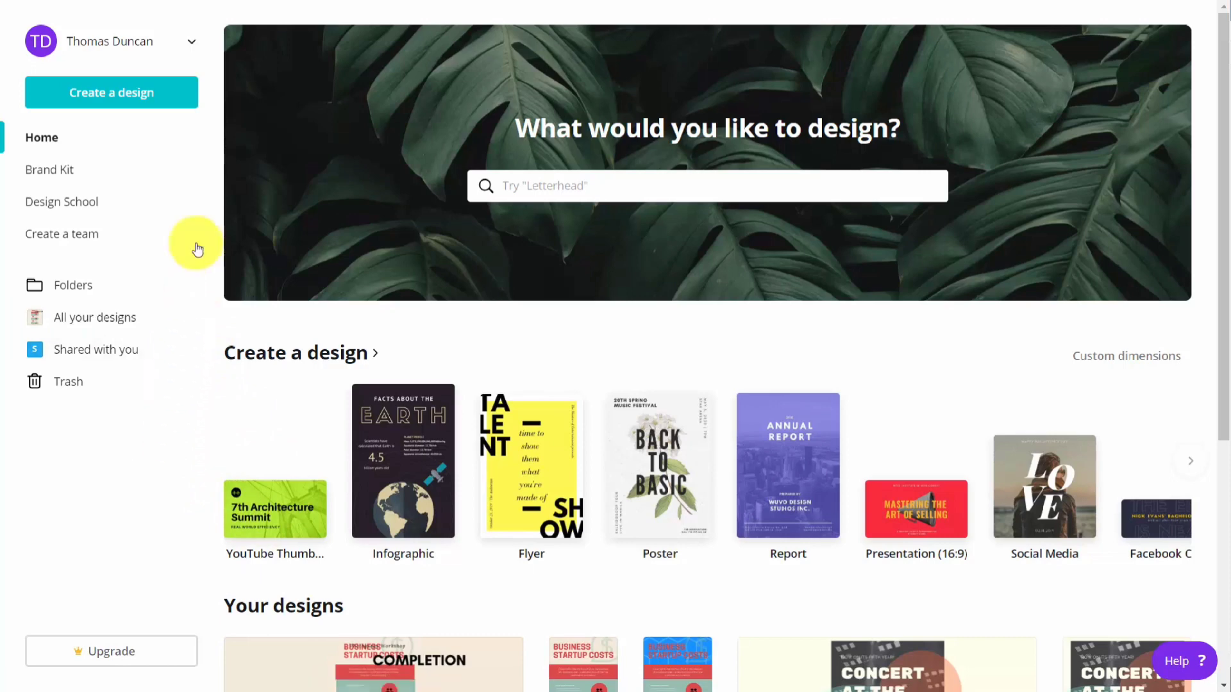
Step: View the account's public profile and its editable info fields, leaving without saving changes
left_click(133, 43)
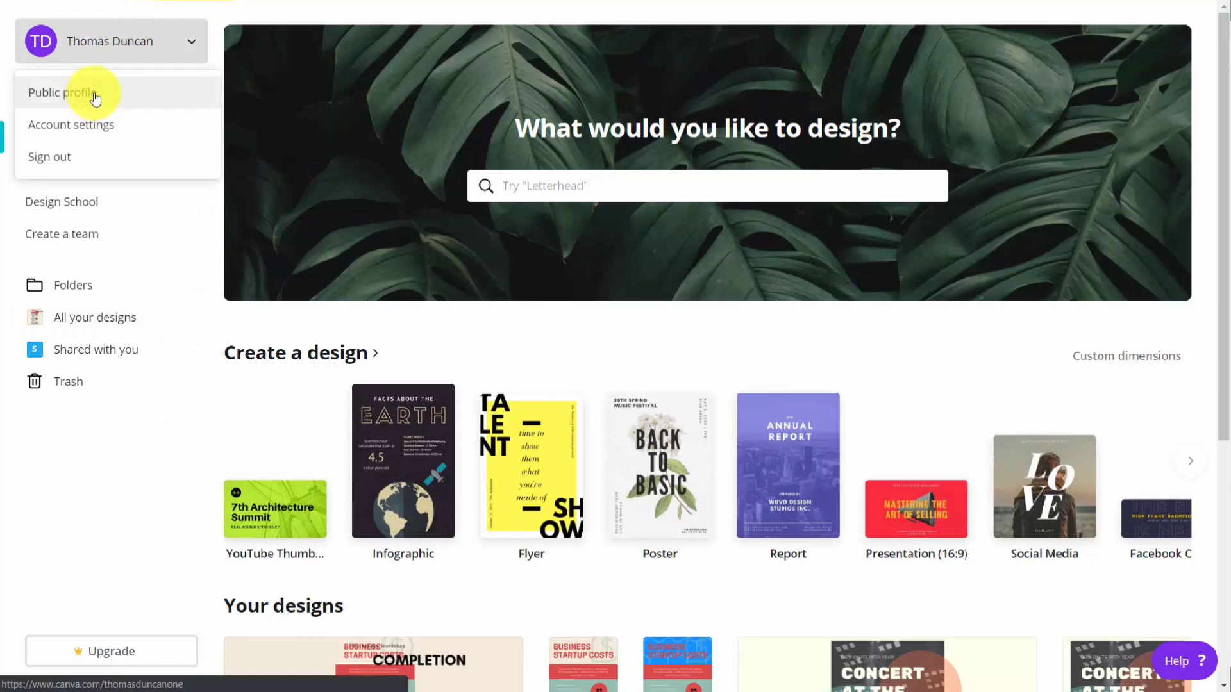
left_click(96, 98)
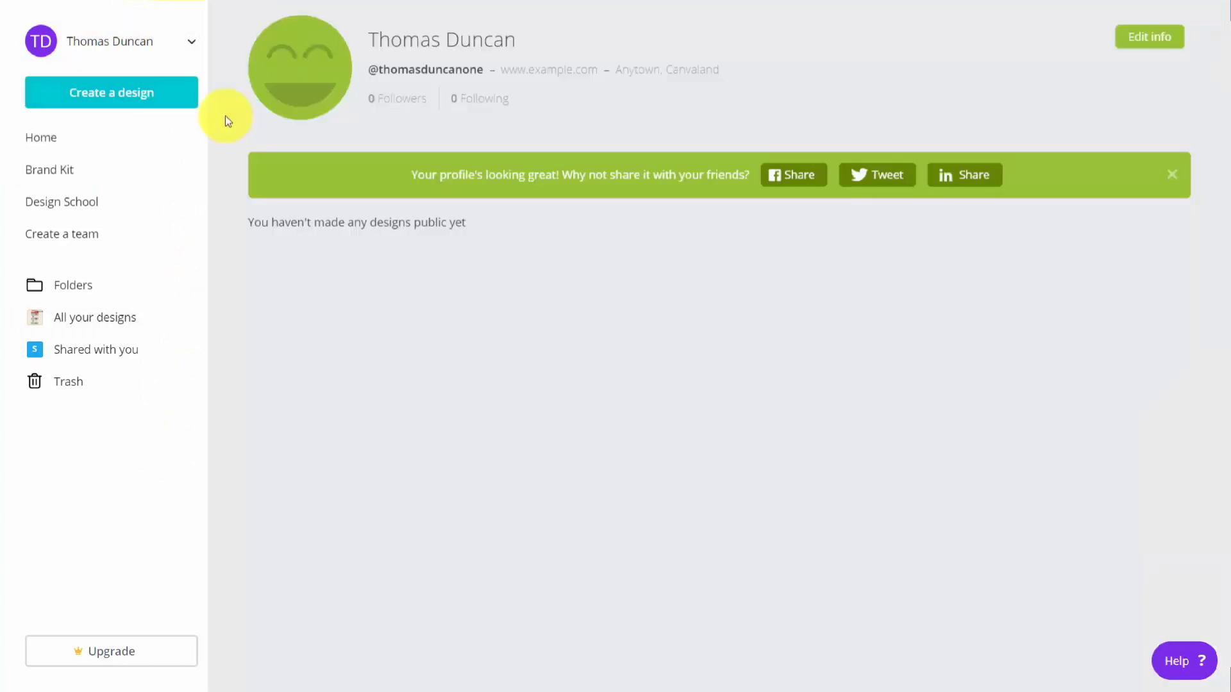
left_click(1146, 42)
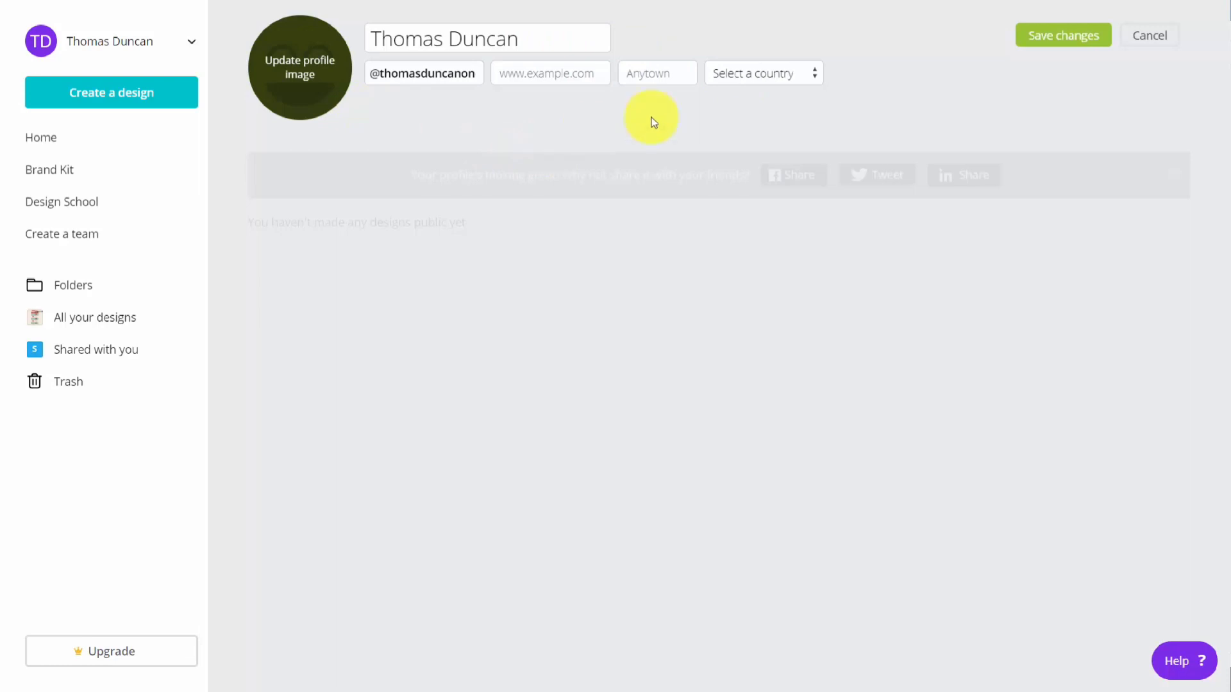
left_click(1157, 59)
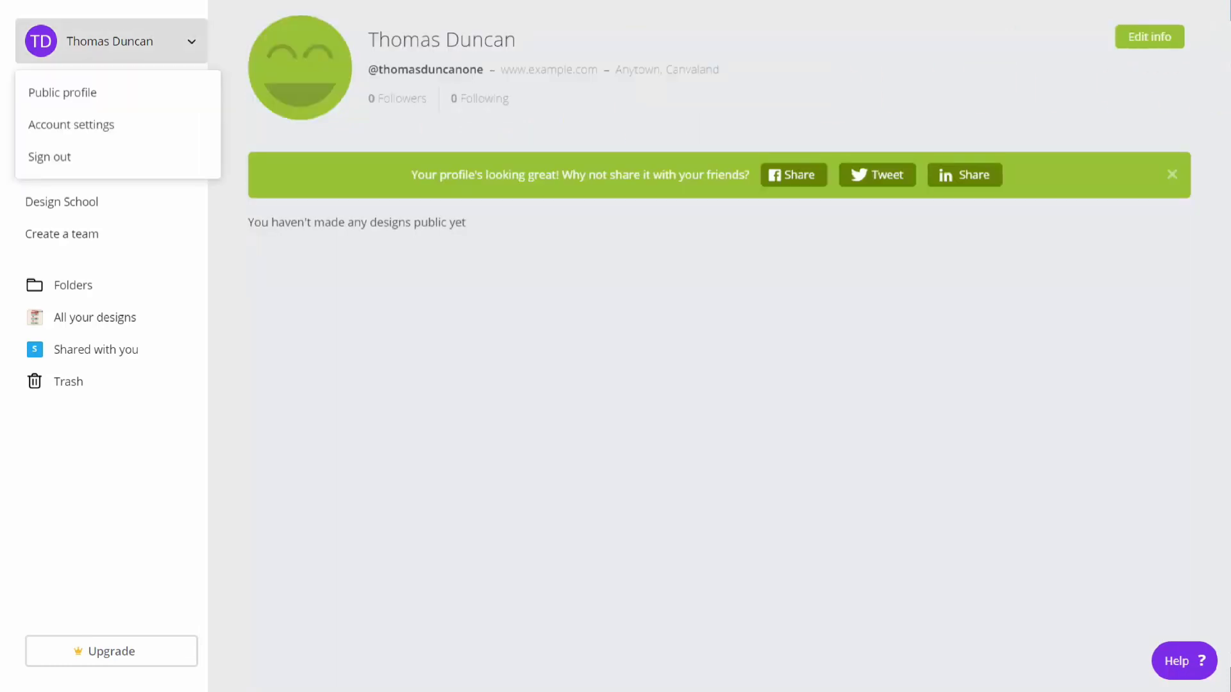
Step: Examine the Account, Billing & Teams and Print orders sections of the account settings
left_click(70, 125)
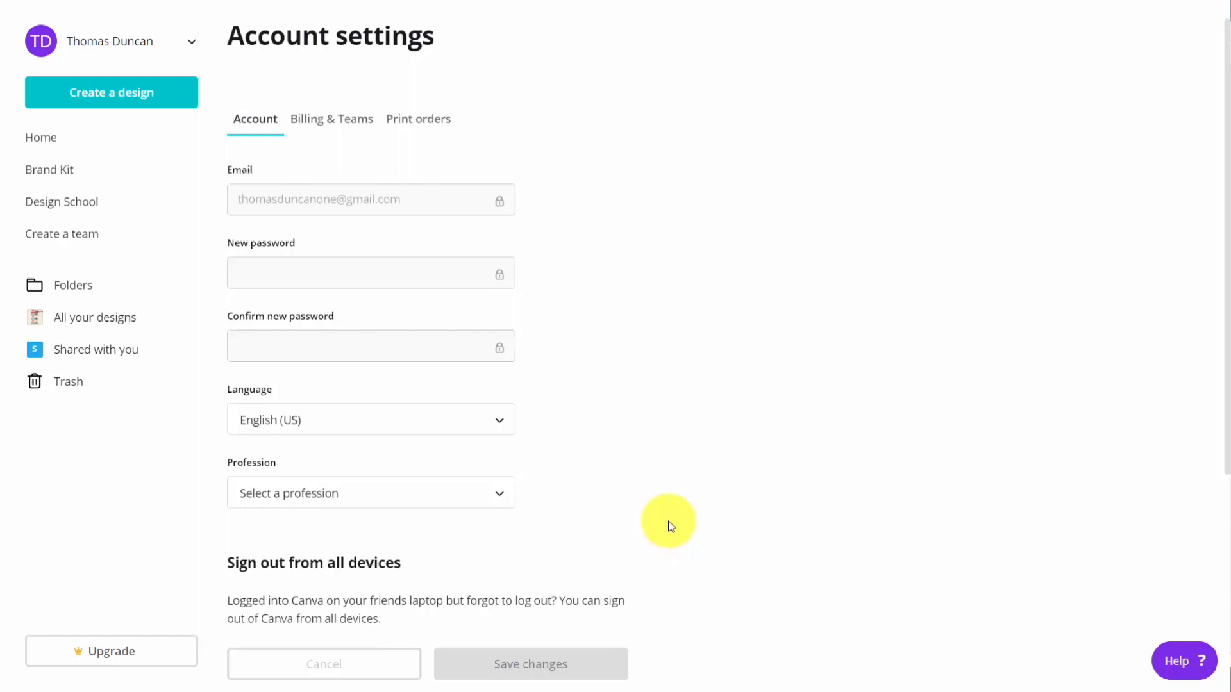
left_click(335, 119)
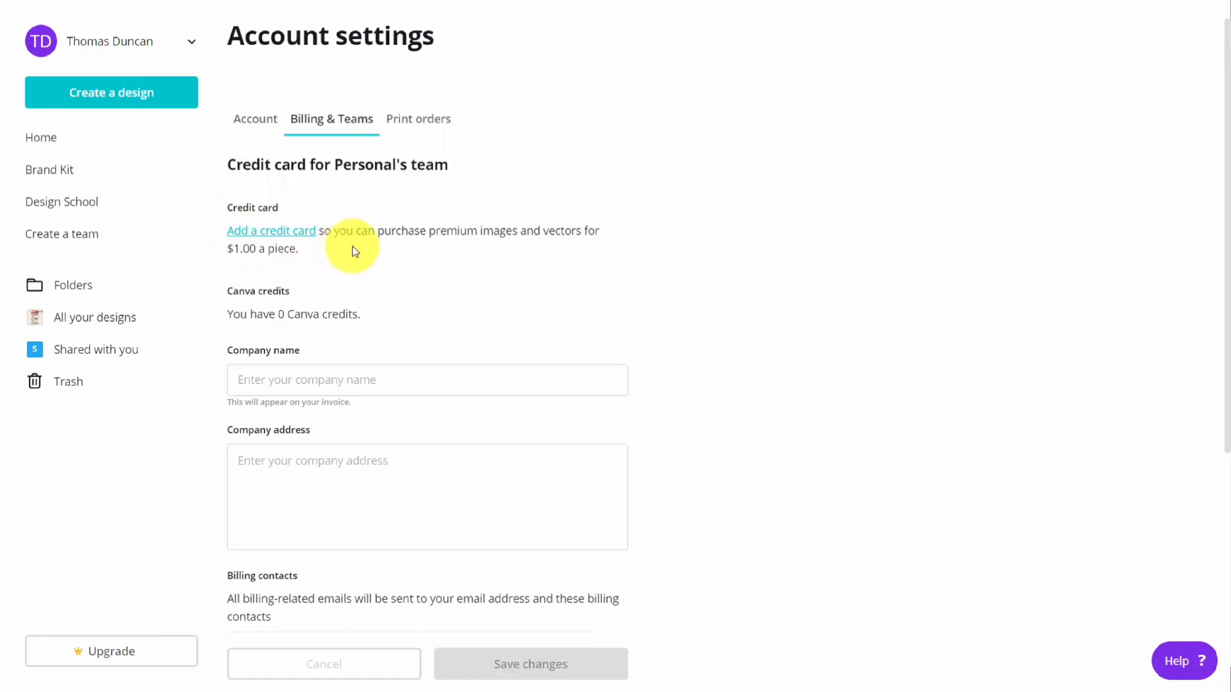
scroll(349, 250, "down", 4)
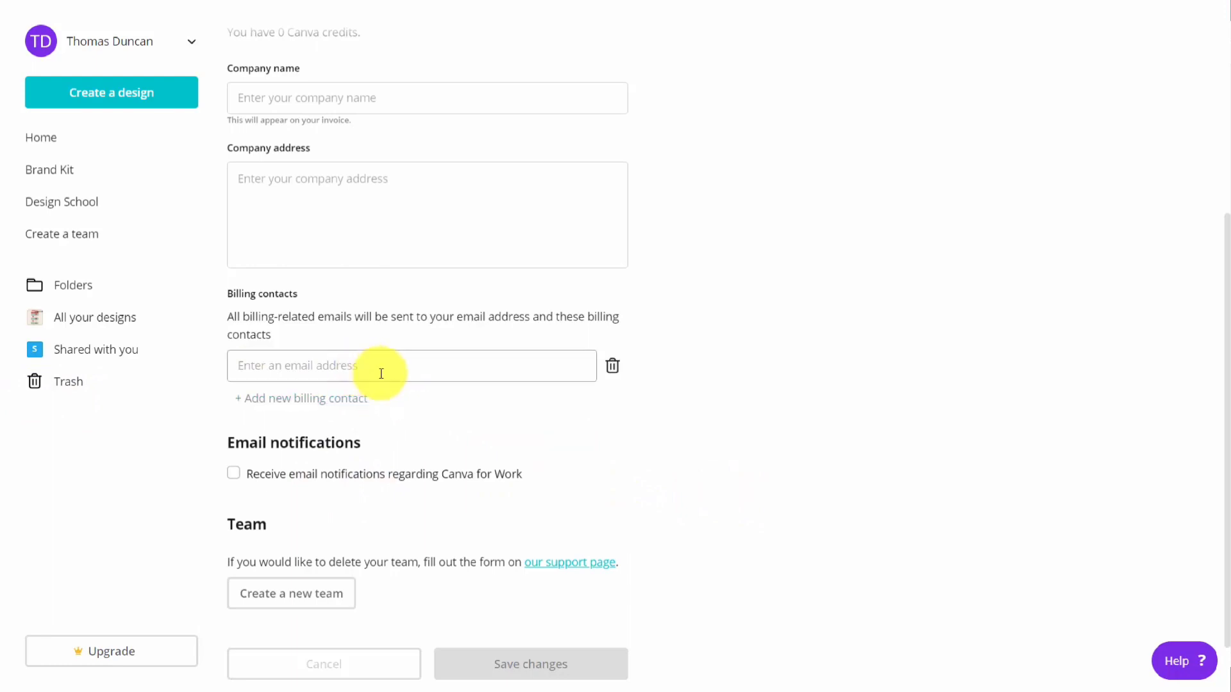
scroll(439, 182, "up", 5)
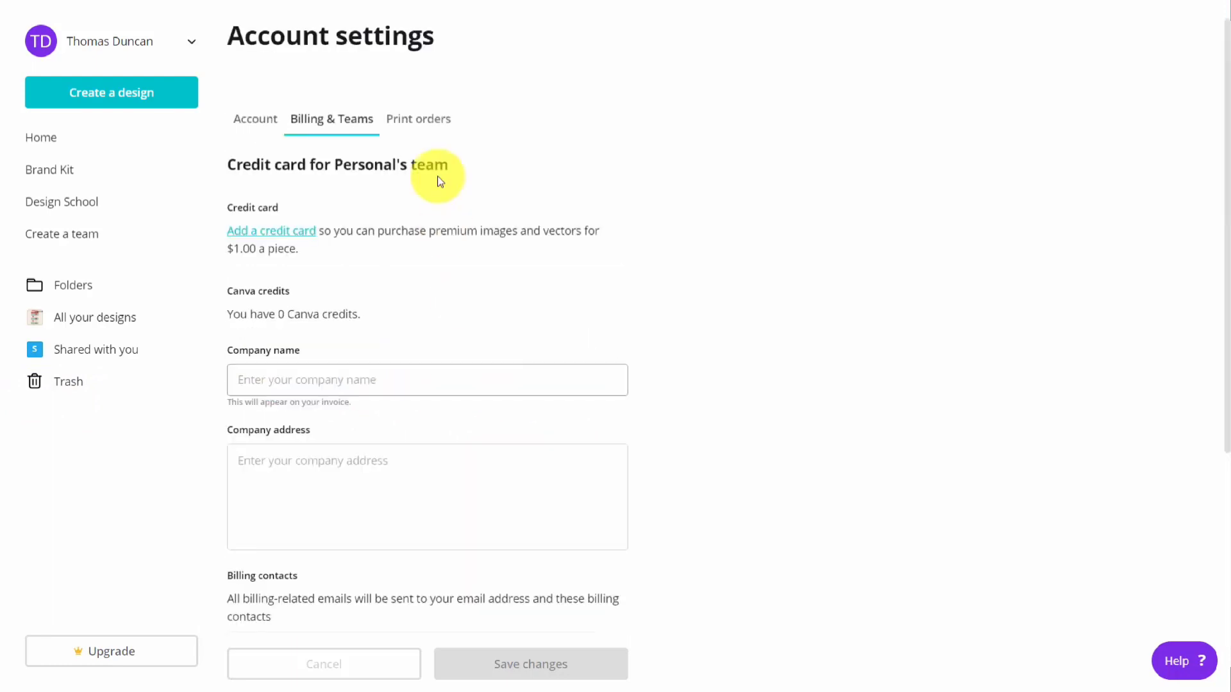
left_click(416, 120)
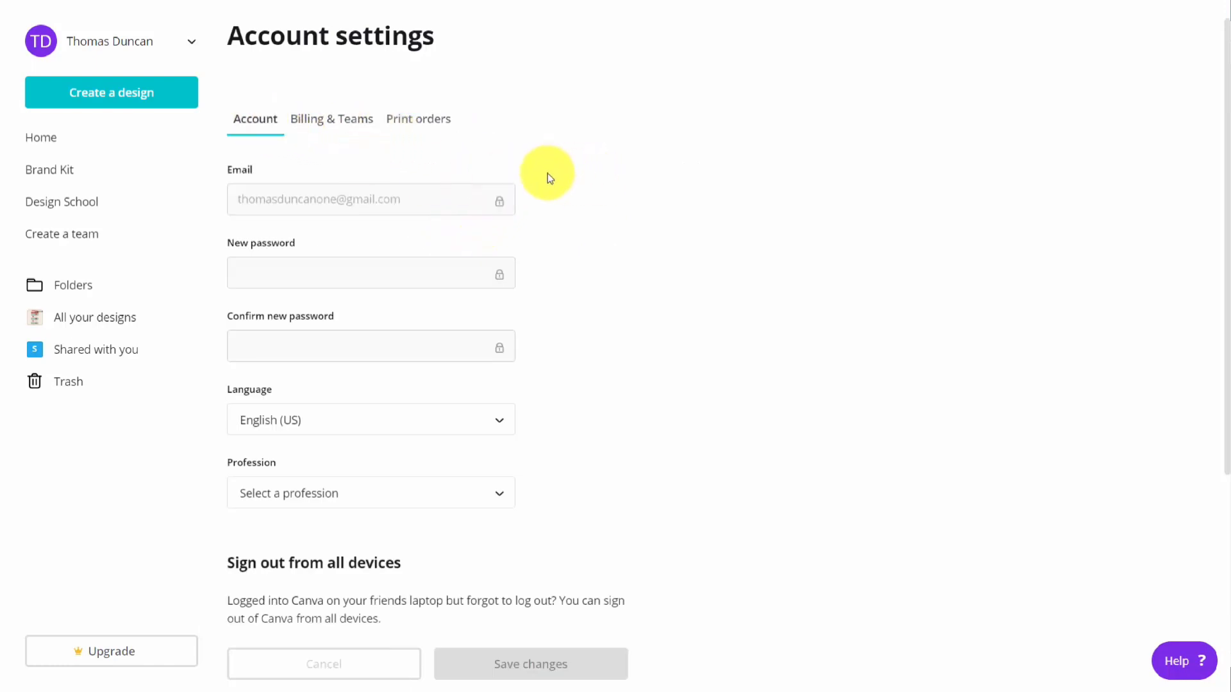
Step: Review the options to sign out from all devices and deactivate the account, and return to the home page
scroll(548, 179, "down", 2)
scroll(548, 180, "down", 1)
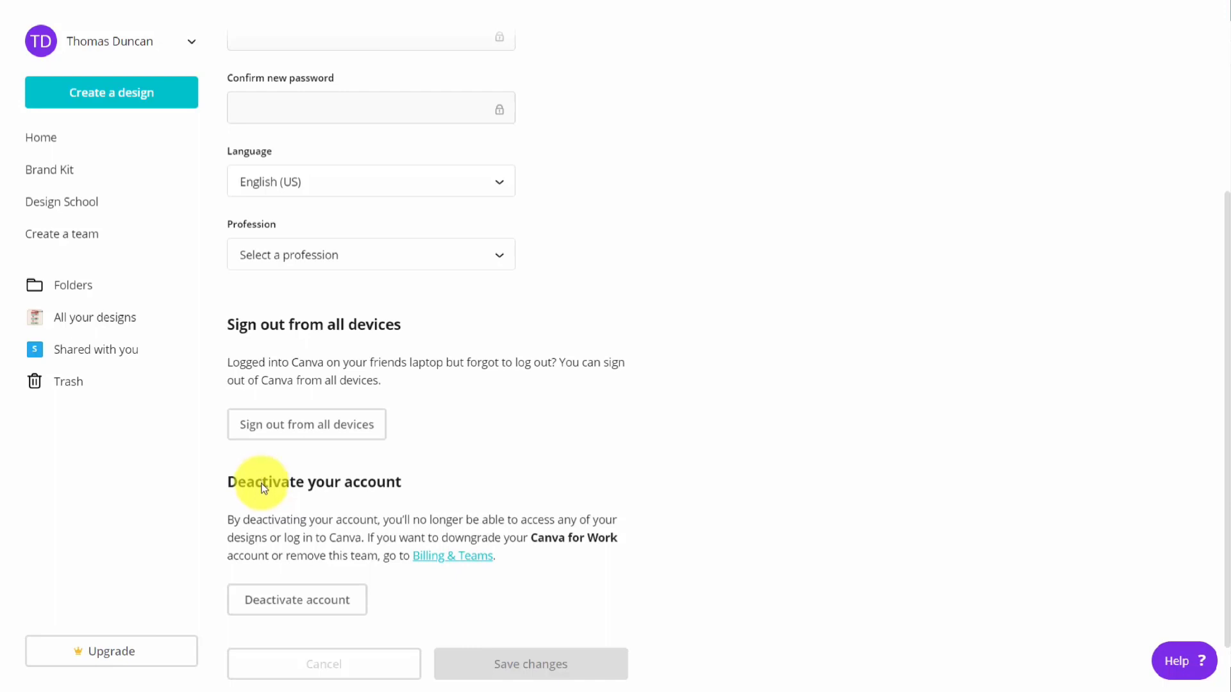
left_click(206, 151)
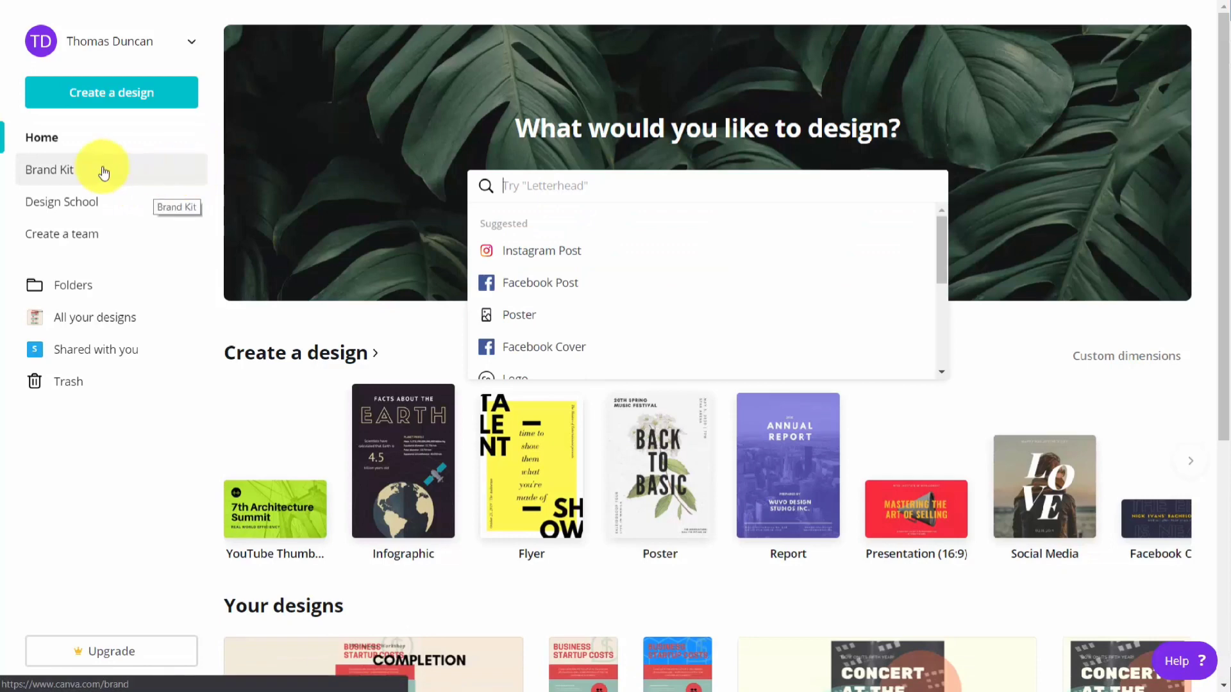
Step: Open the Brand Kit and add blue and purple b544a6 as the first two brand colors
left_click(52, 171)
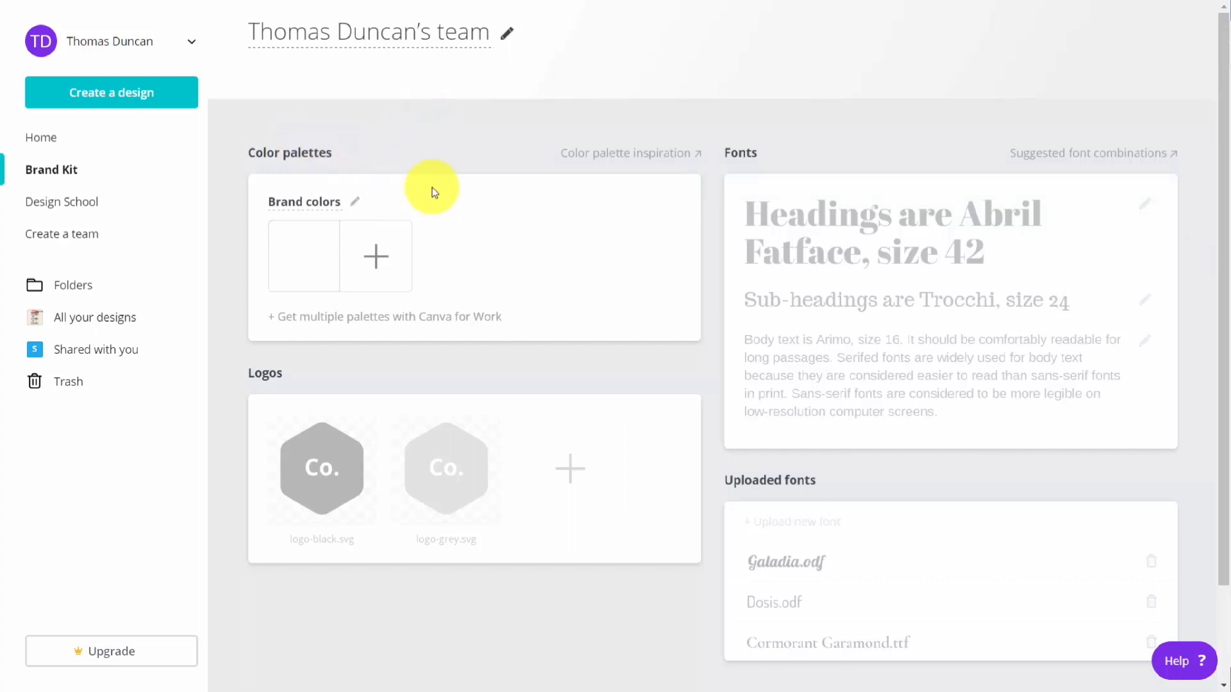
left_click(373, 255)
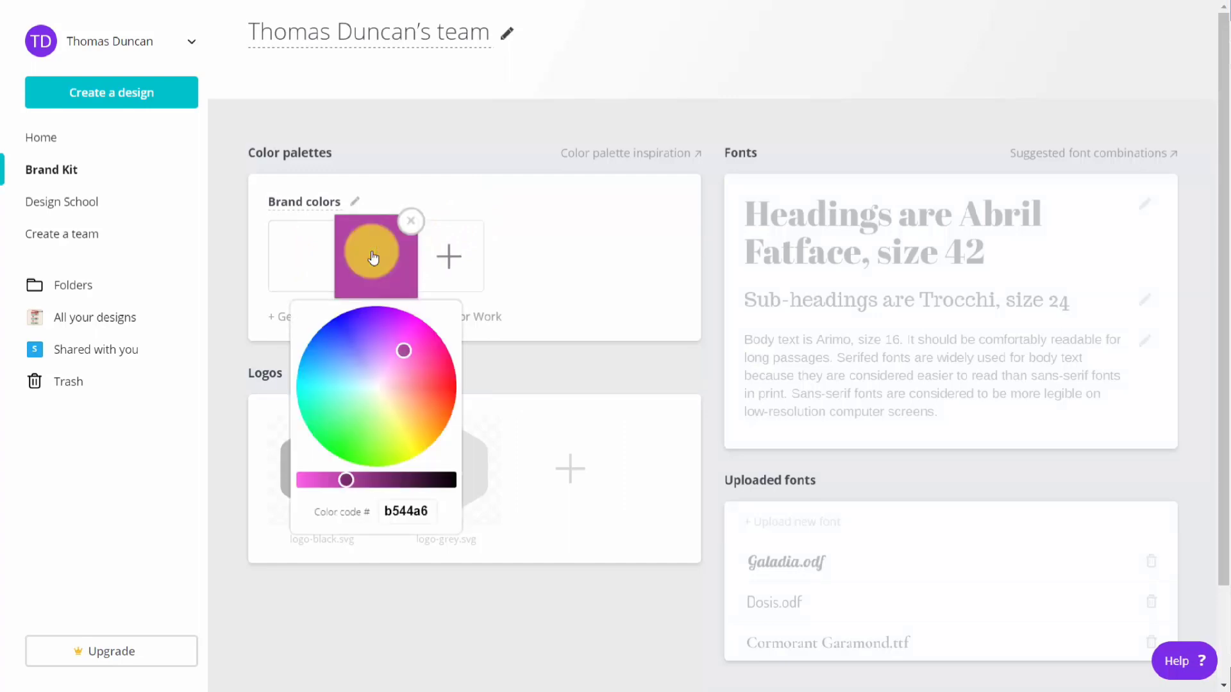
left_click(373, 257)
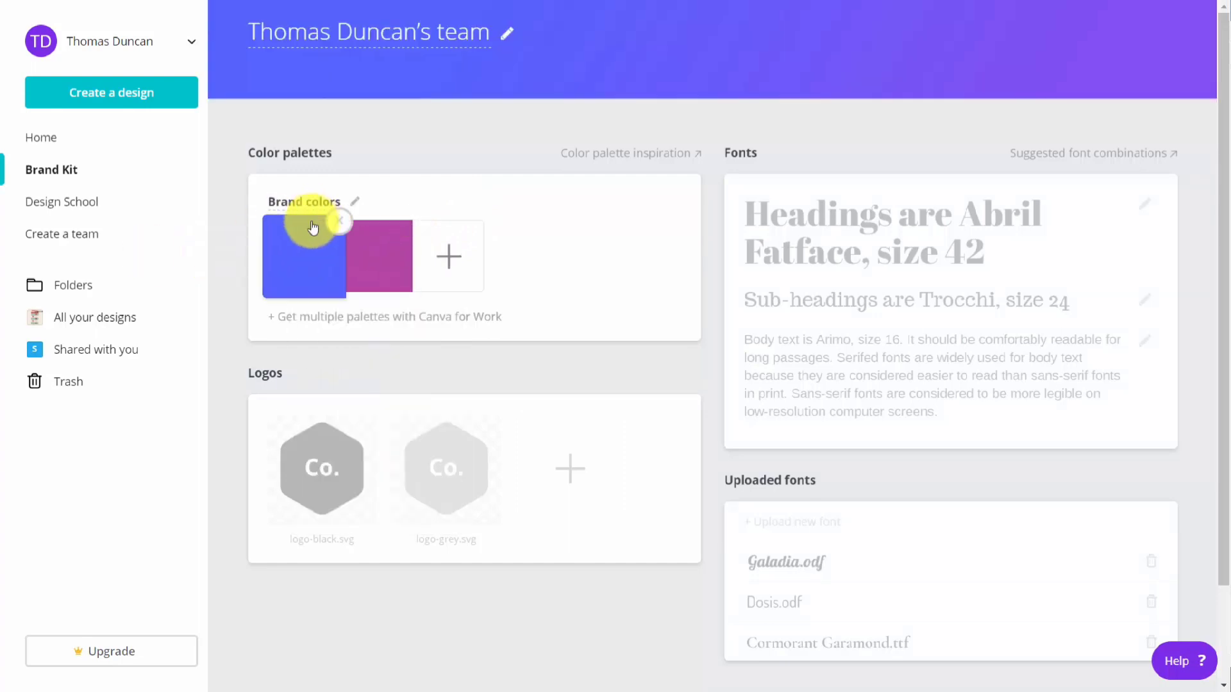
Step: Add a third brand color with code a8c11a and delete it from the palette again
left_click(450, 254)
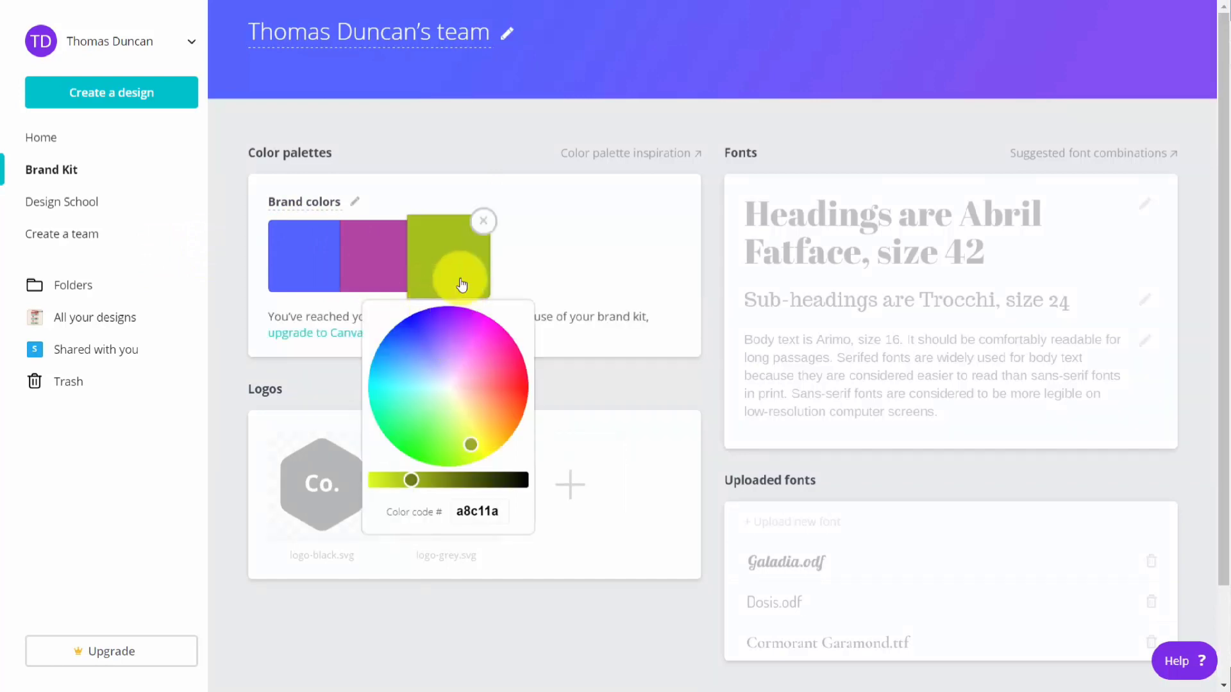
left_click(441, 136)
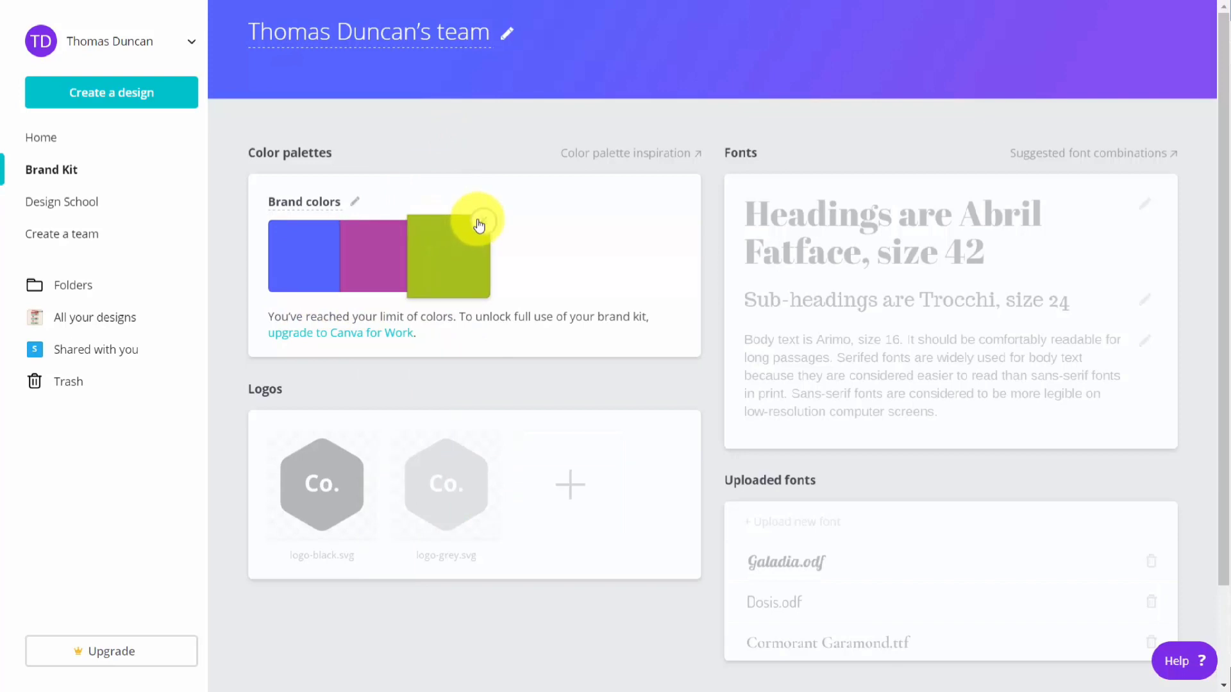
left_click(477, 221)
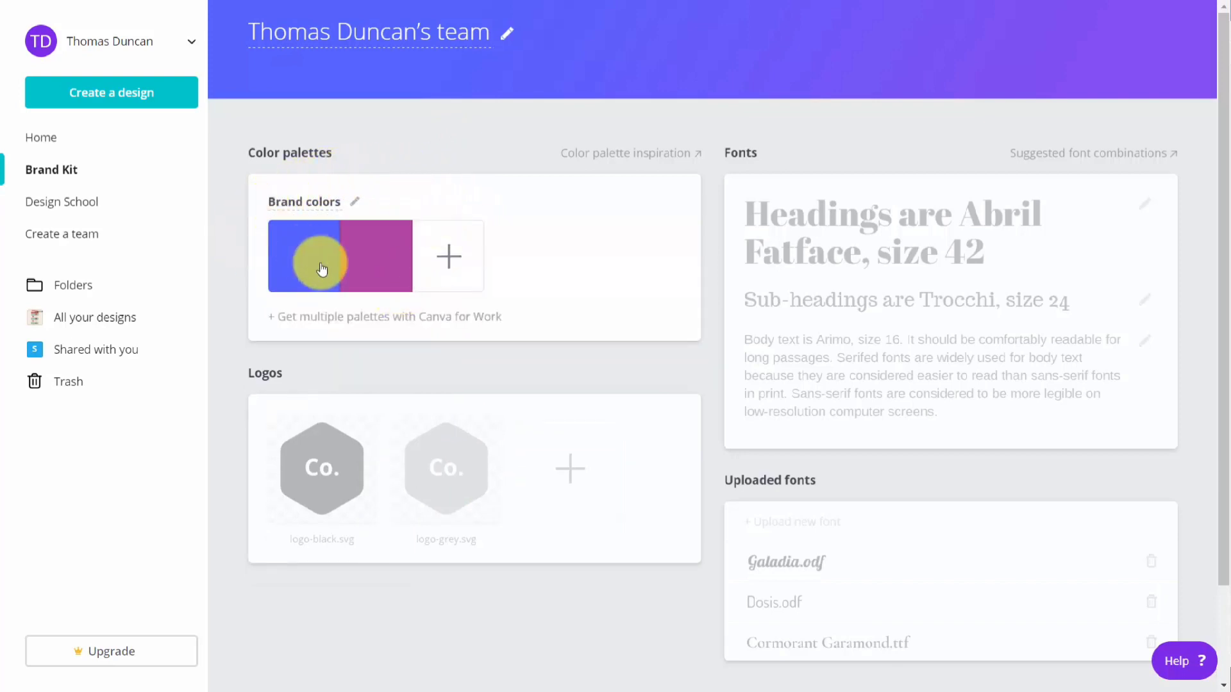
Step: Examine the Brand Kit's logo, brand font and uploaded font sections
scroll(495, 198, "down", 2)
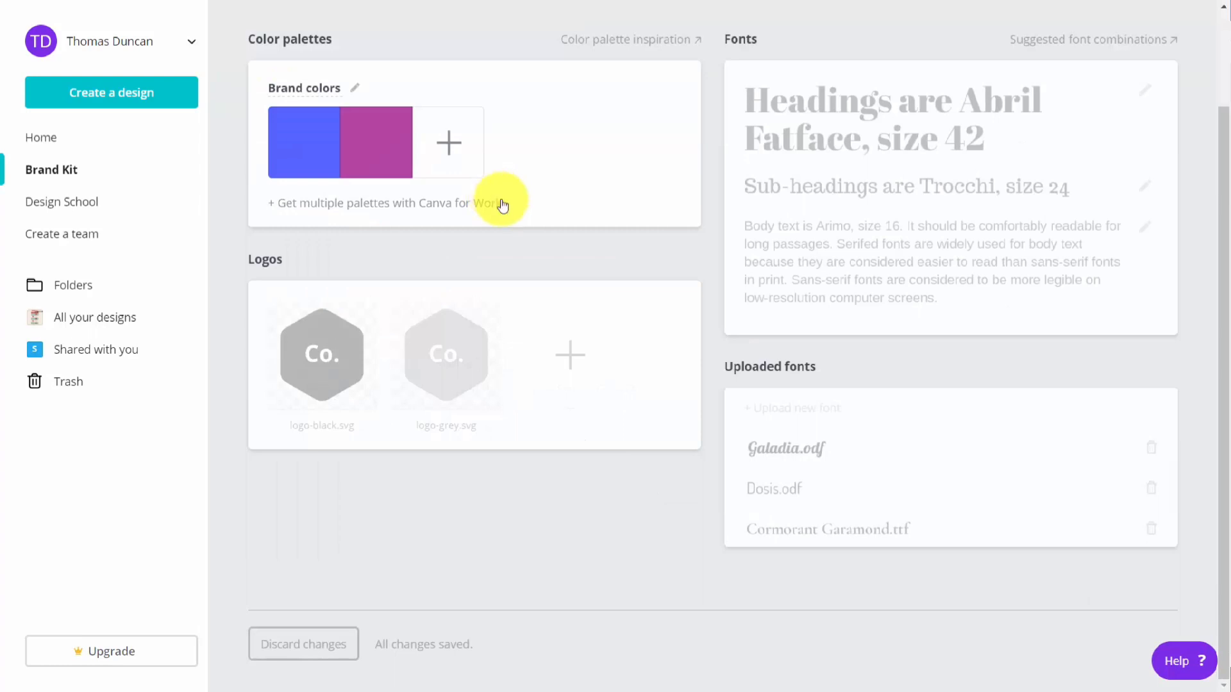
mouse_move(431, 288)
mouse_move(837, 149)
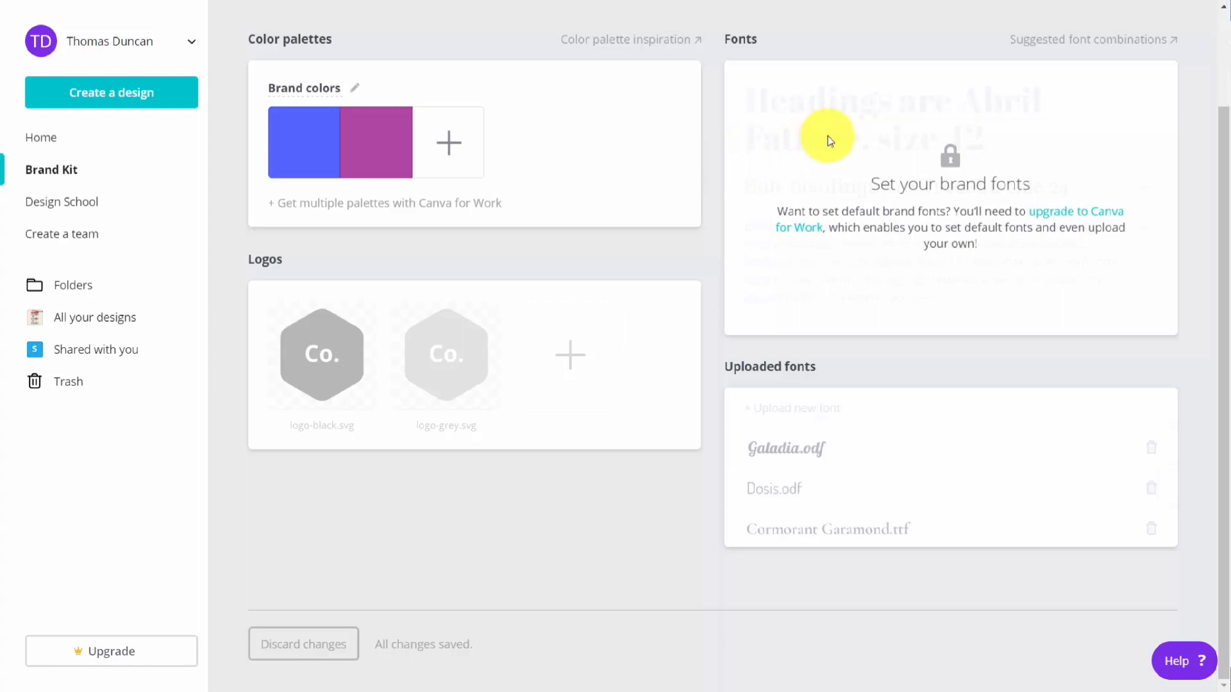
mouse_move(837, 418)
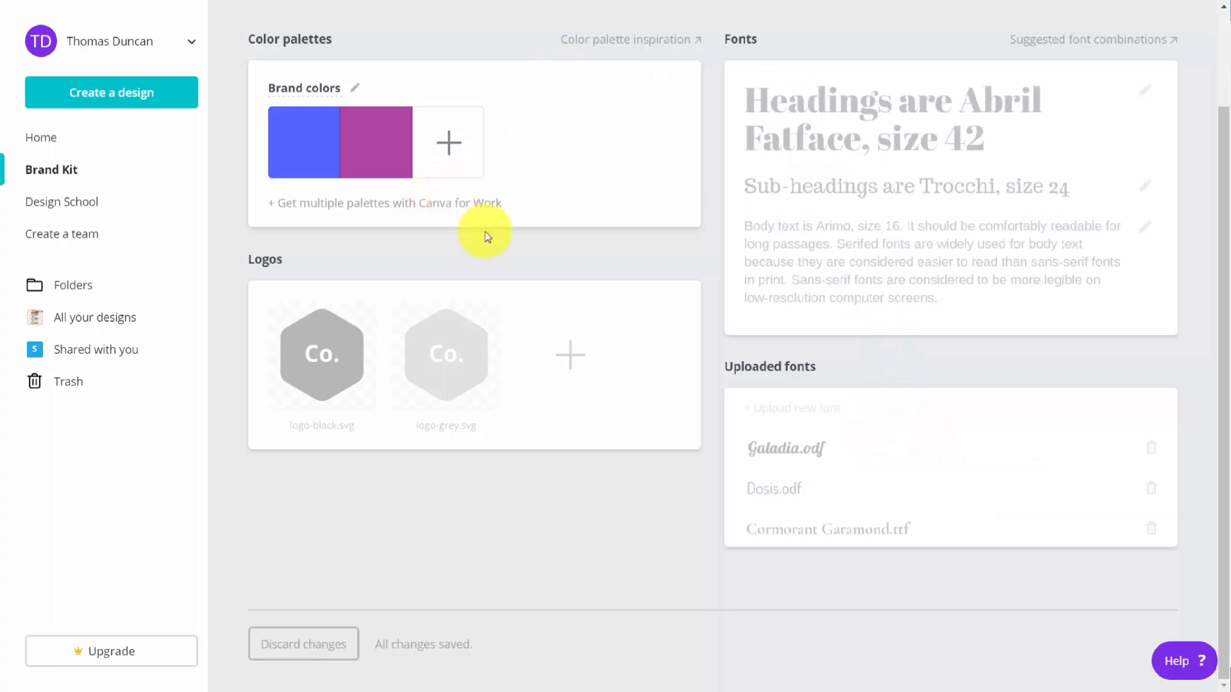
mouse_move(298, 255)
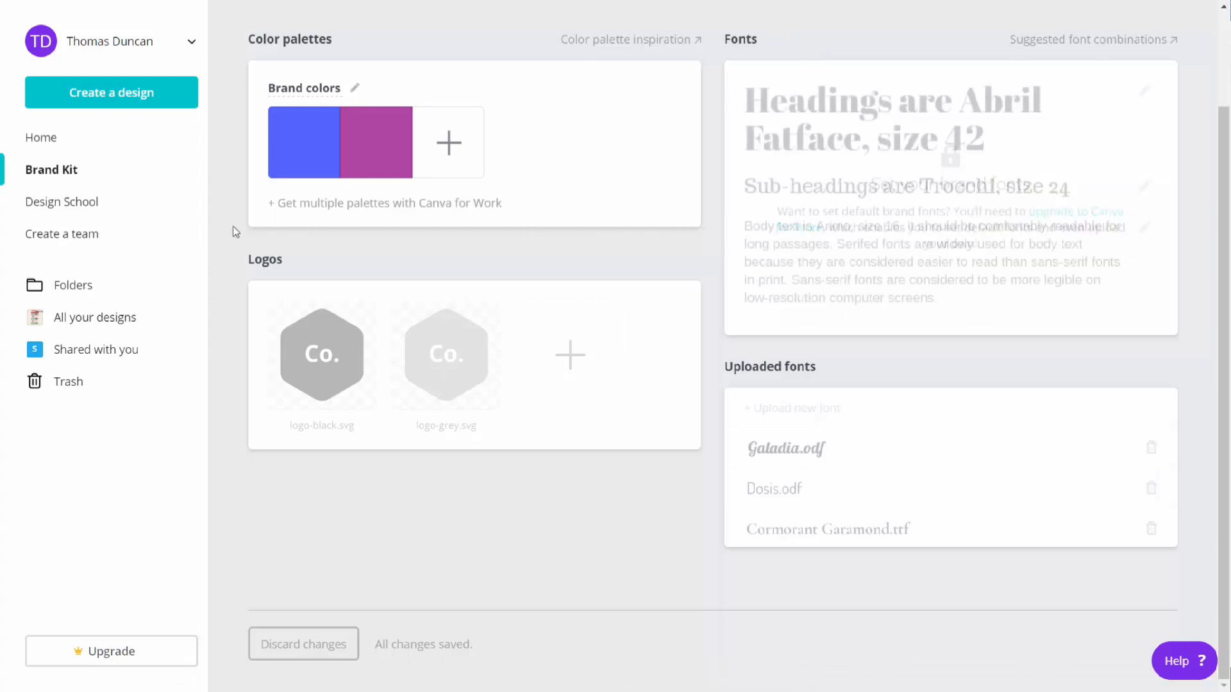
Step: Create a team by entering two people's email addresses with the Member role and send the invitations
left_click(87, 239)
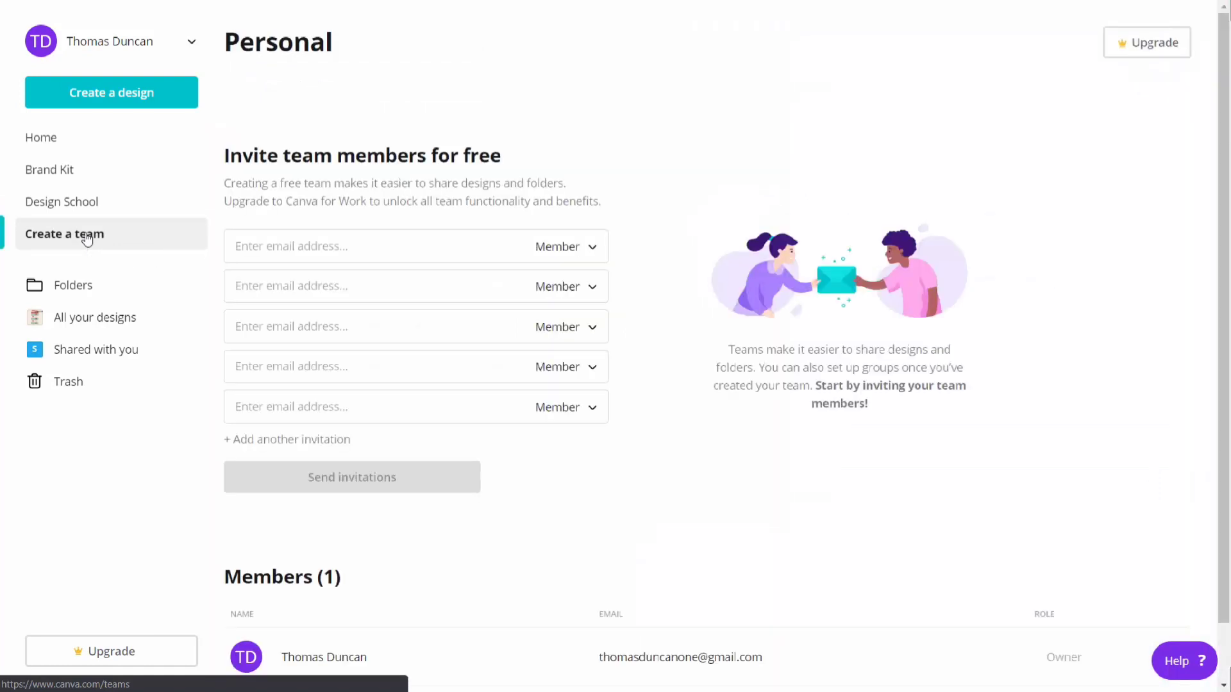
left_click(365, 246)
key("ctrl+v")
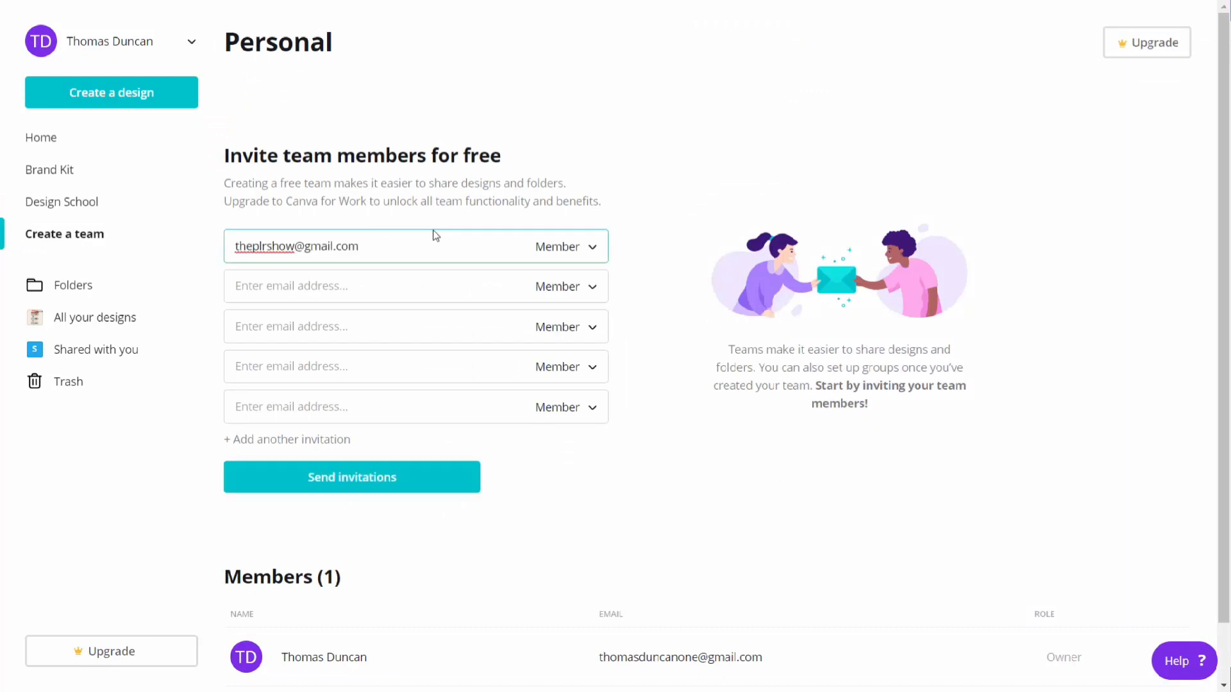
left_click(587, 250)
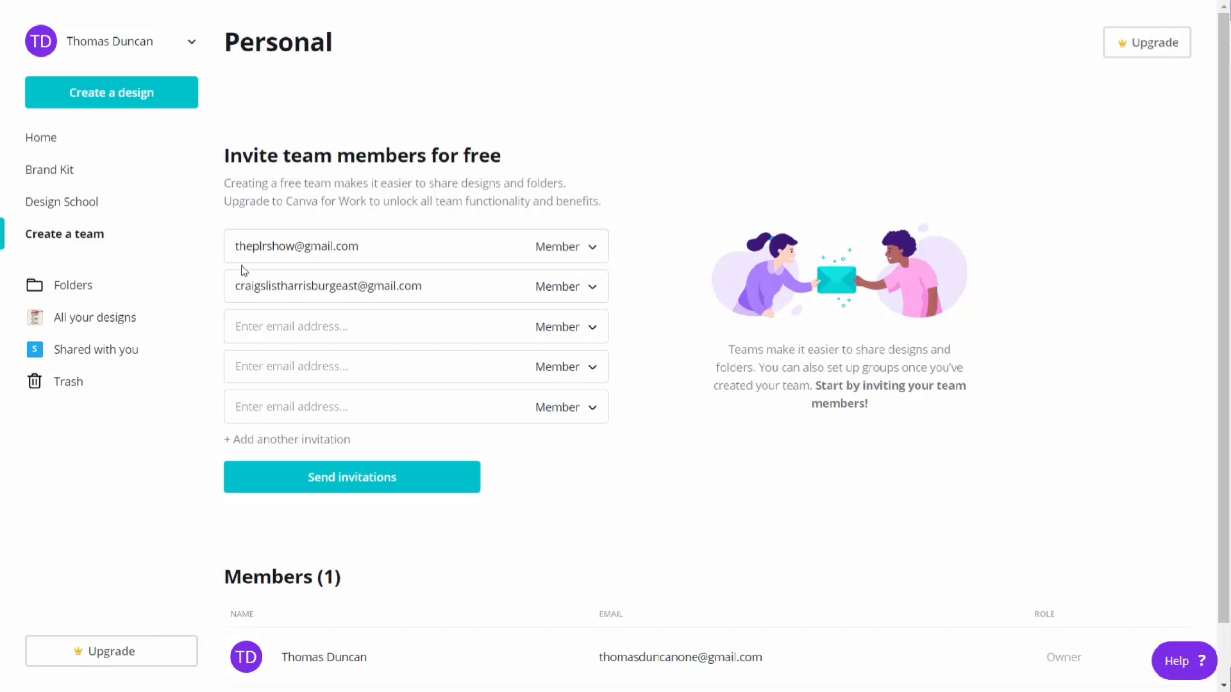
left_click(376, 478)
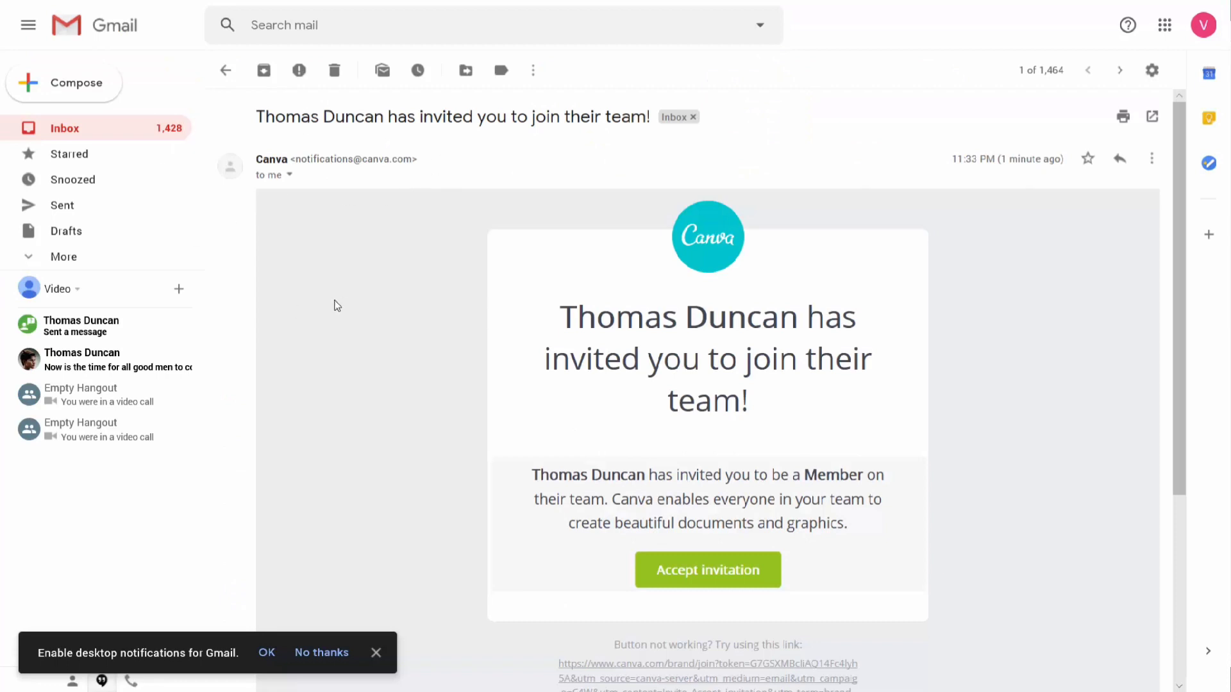
Step: Join the team as an invitee by accepting the invitation in Gmail, signing up with email and confirming the new account's email address
left_click(686, 577)
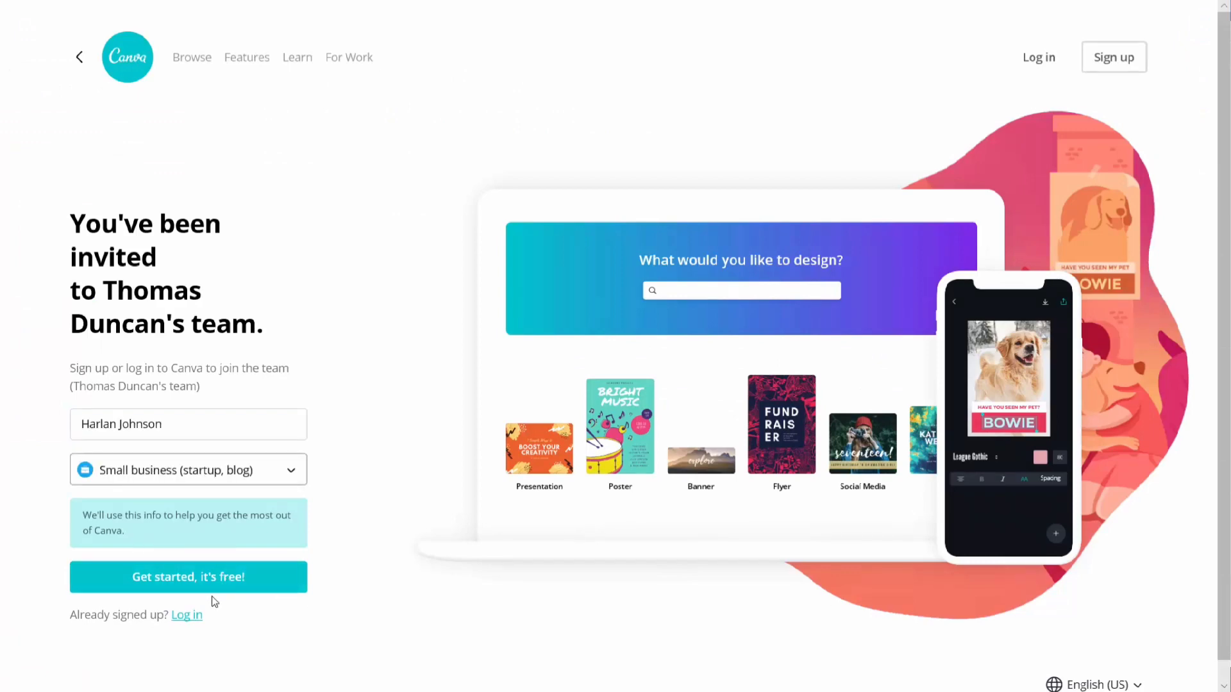
left_click(206, 585)
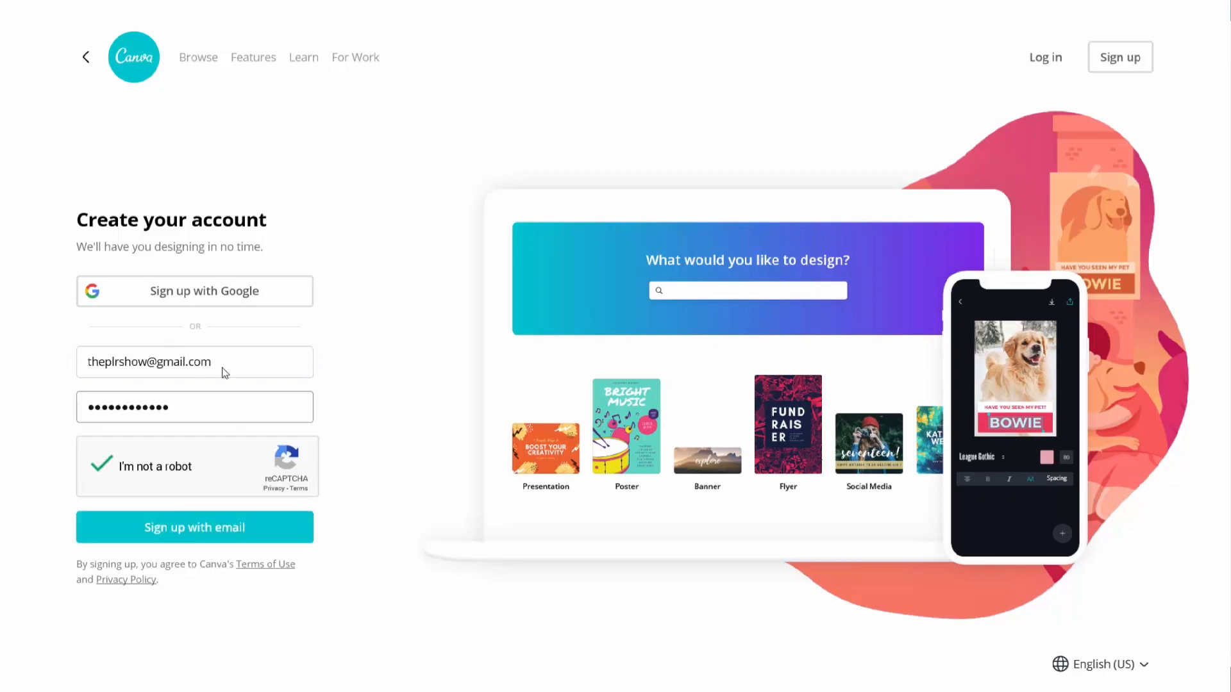
left_click(211, 526)
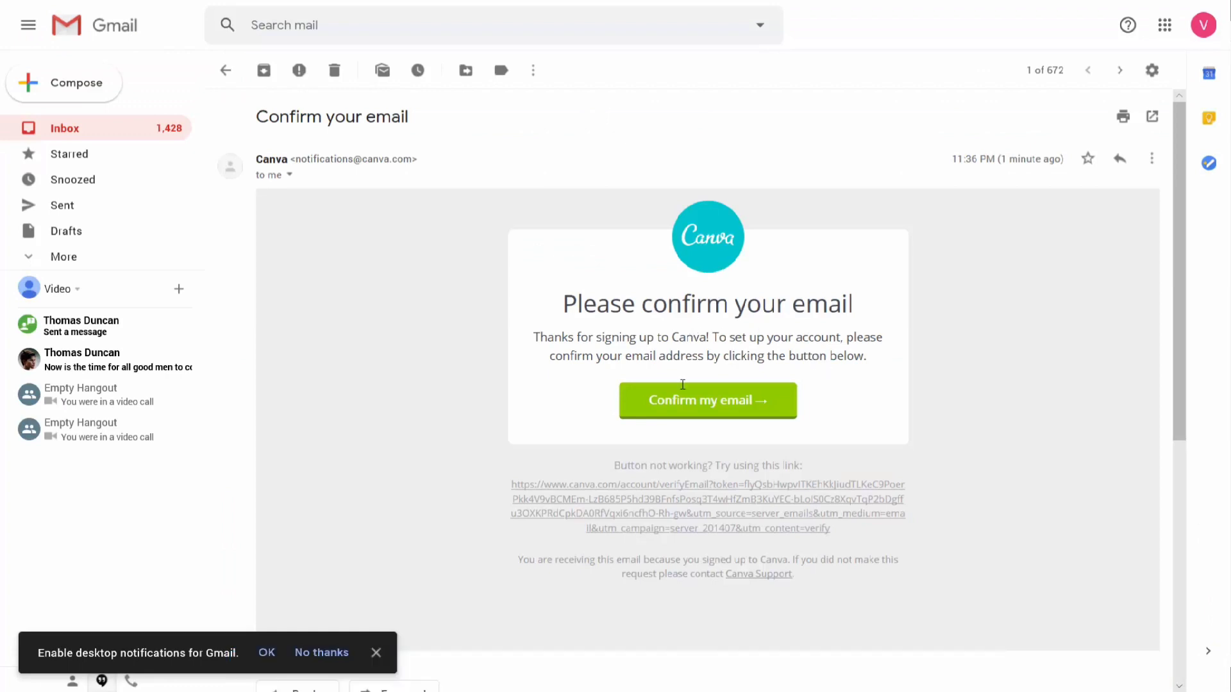
left_click(684, 400)
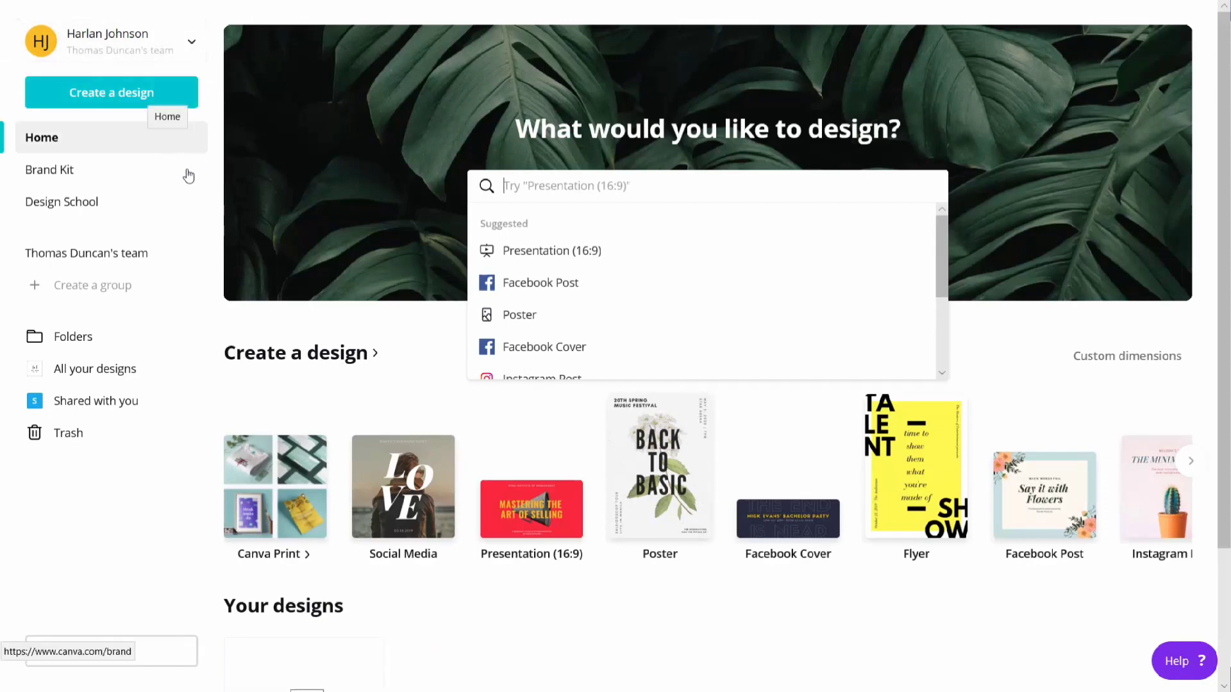
Step: Review the list of all members on the team's page
left_click(84, 184)
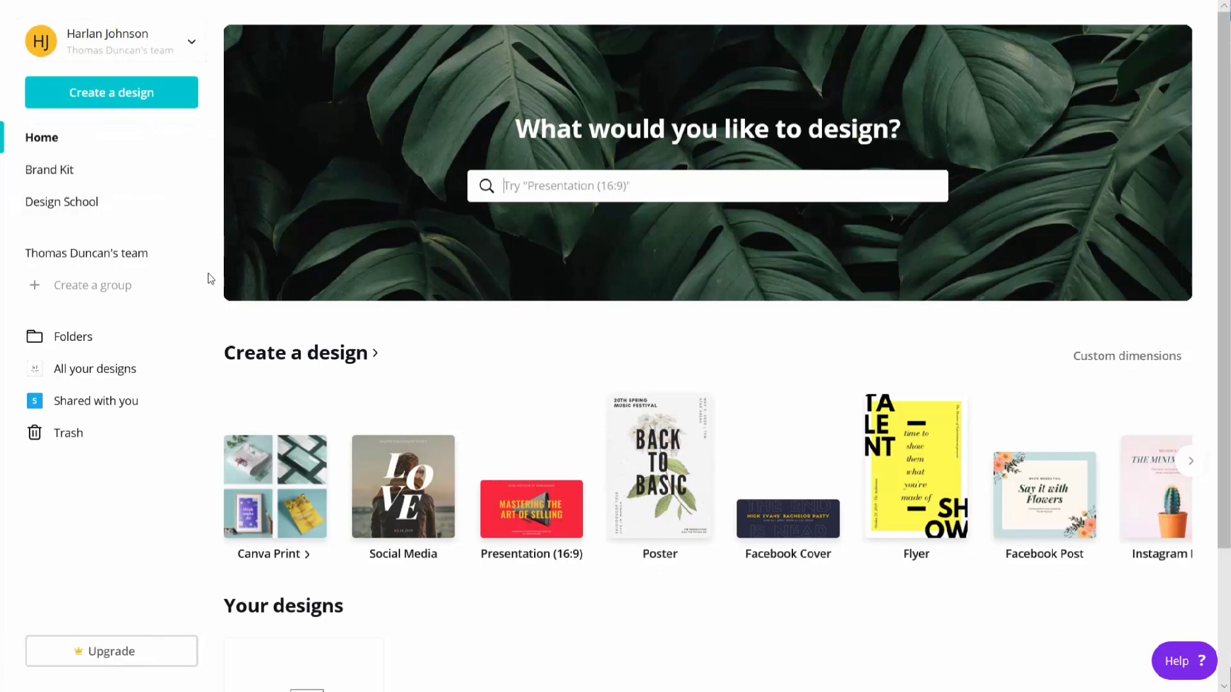
left_click(120, 290)
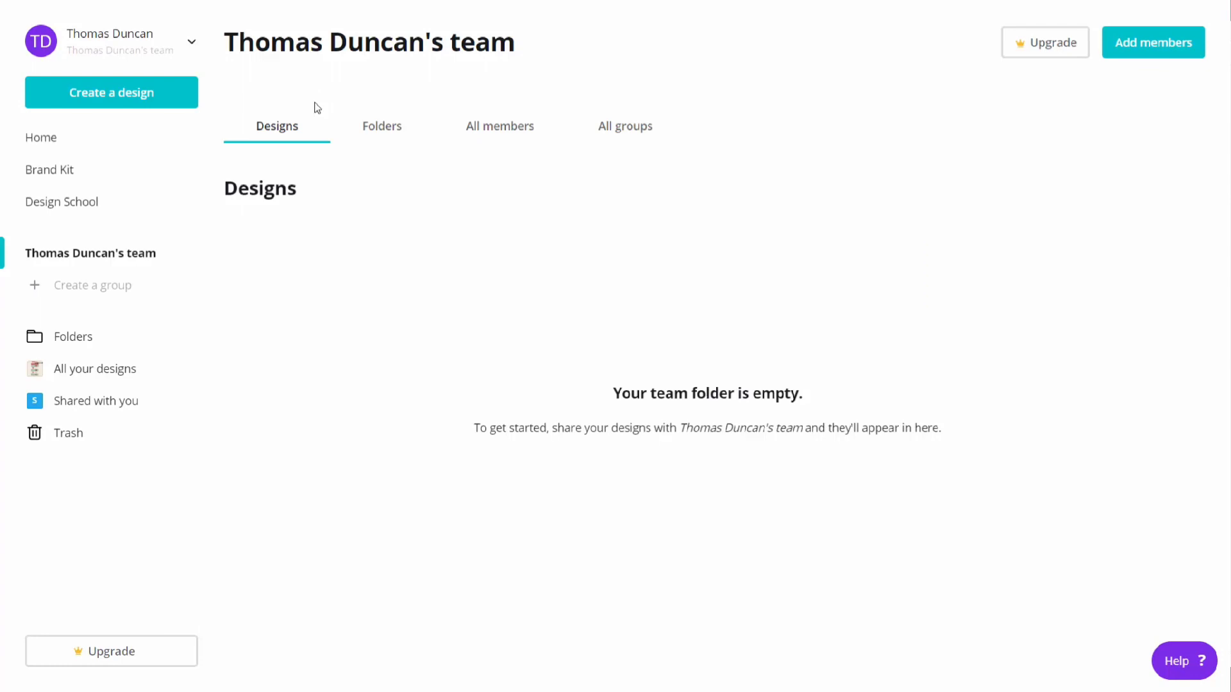
left_click(489, 131)
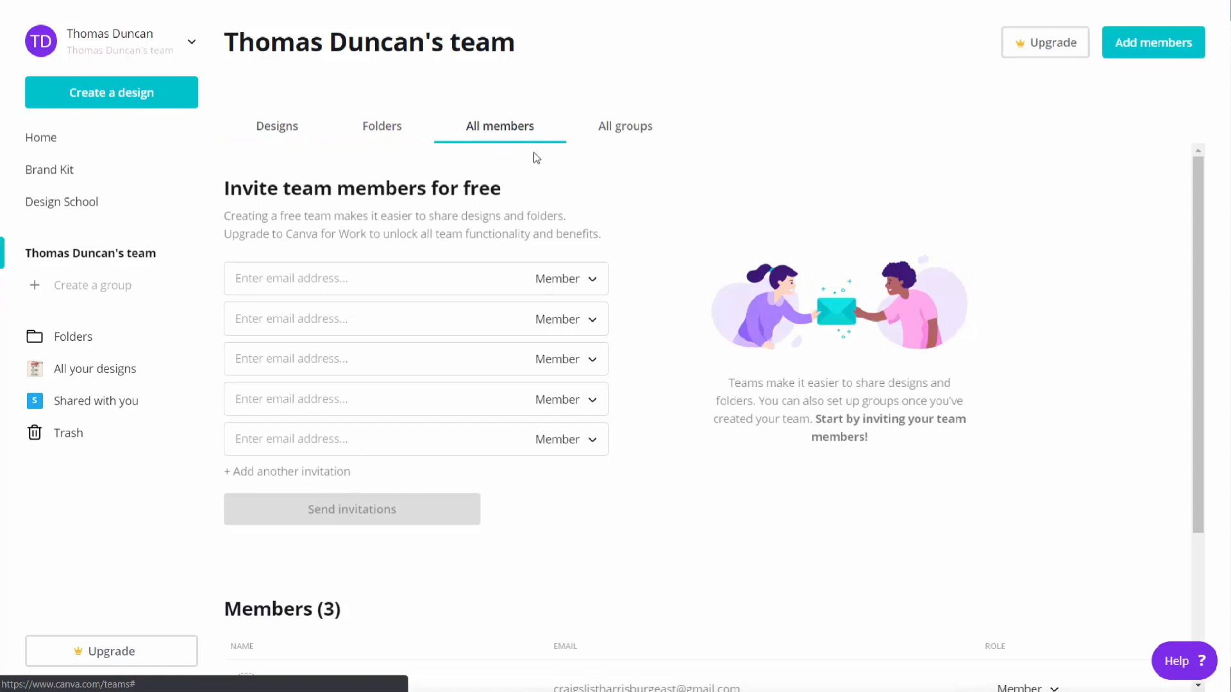
scroll(537, 159, "down", 3)
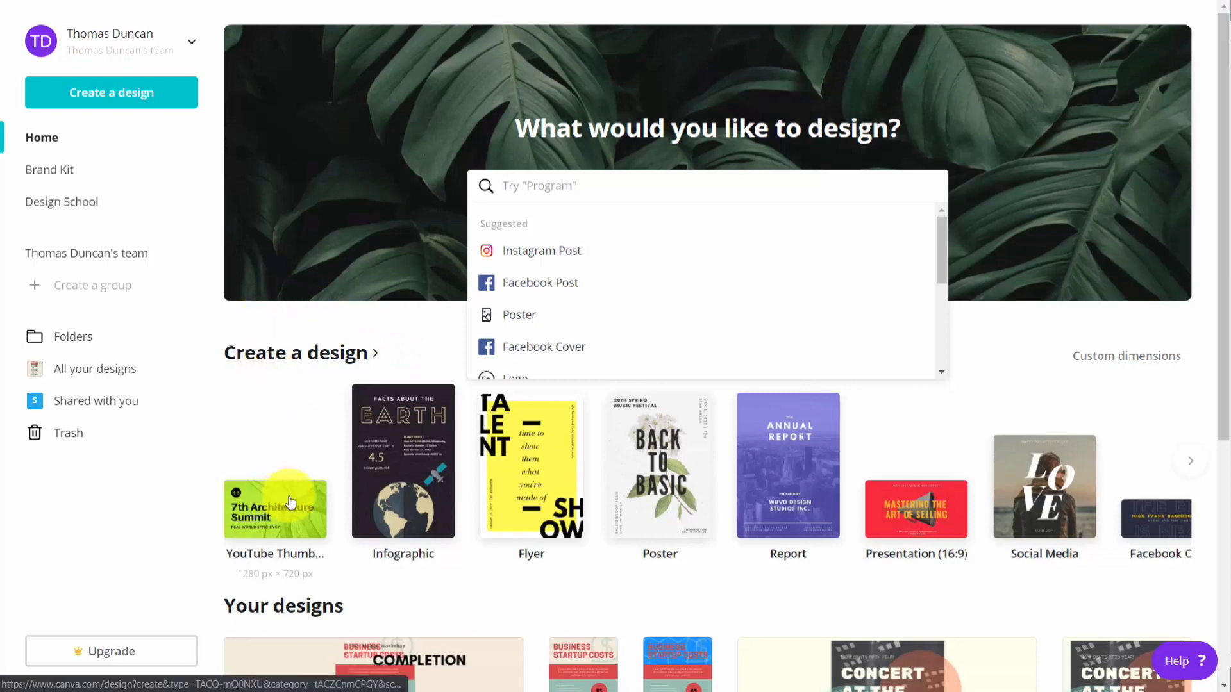
Step: Browse the full catalogue of design types, including the further formats in the Social Media category
left_click(314, 356)
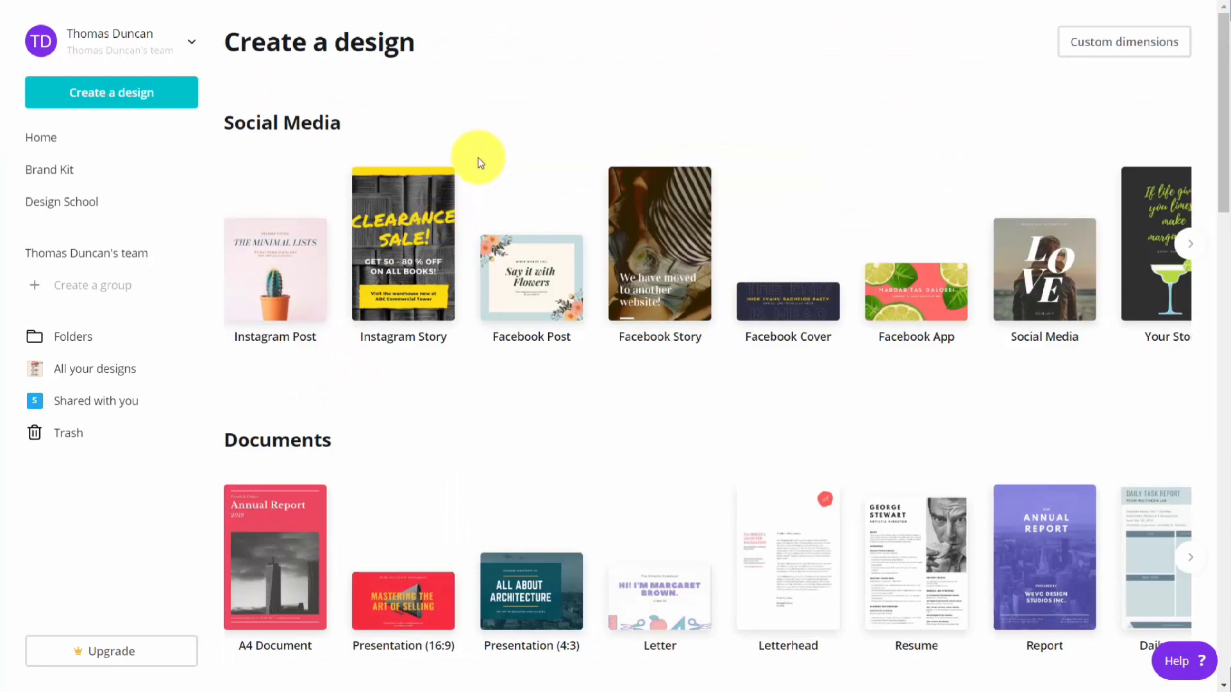
scroll(477, 164, "down", 14)
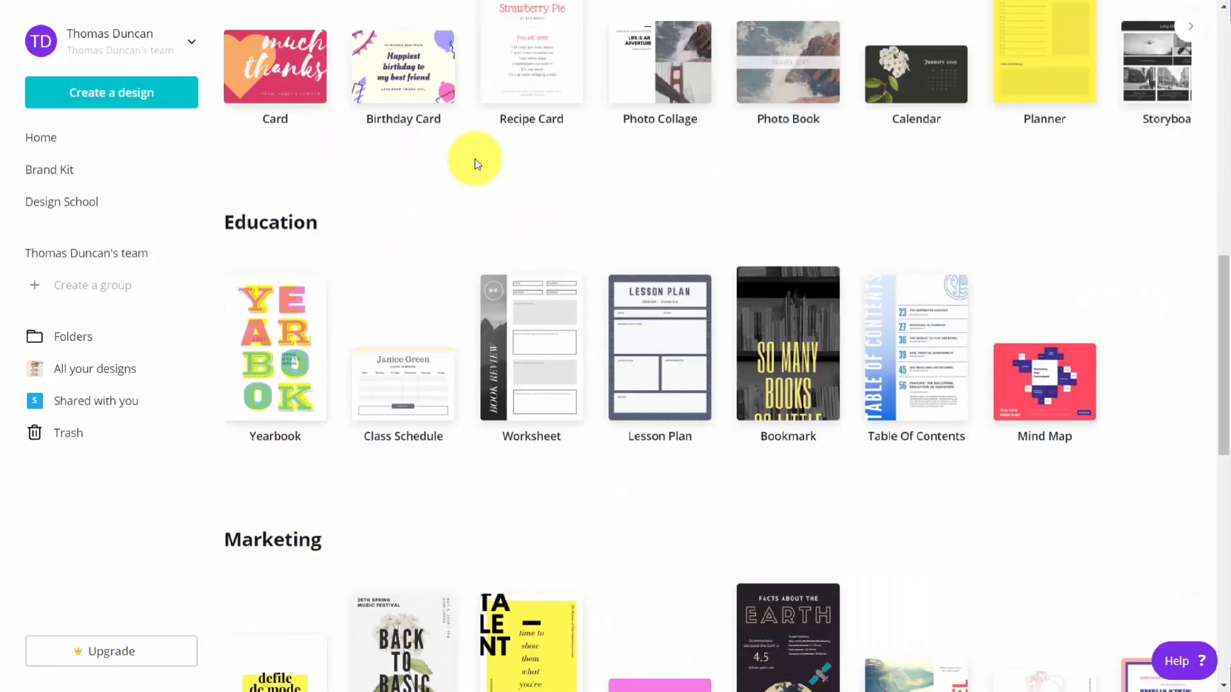
scroll(477, 164, "down", 7)
scroll(471, 166, "down", 5)
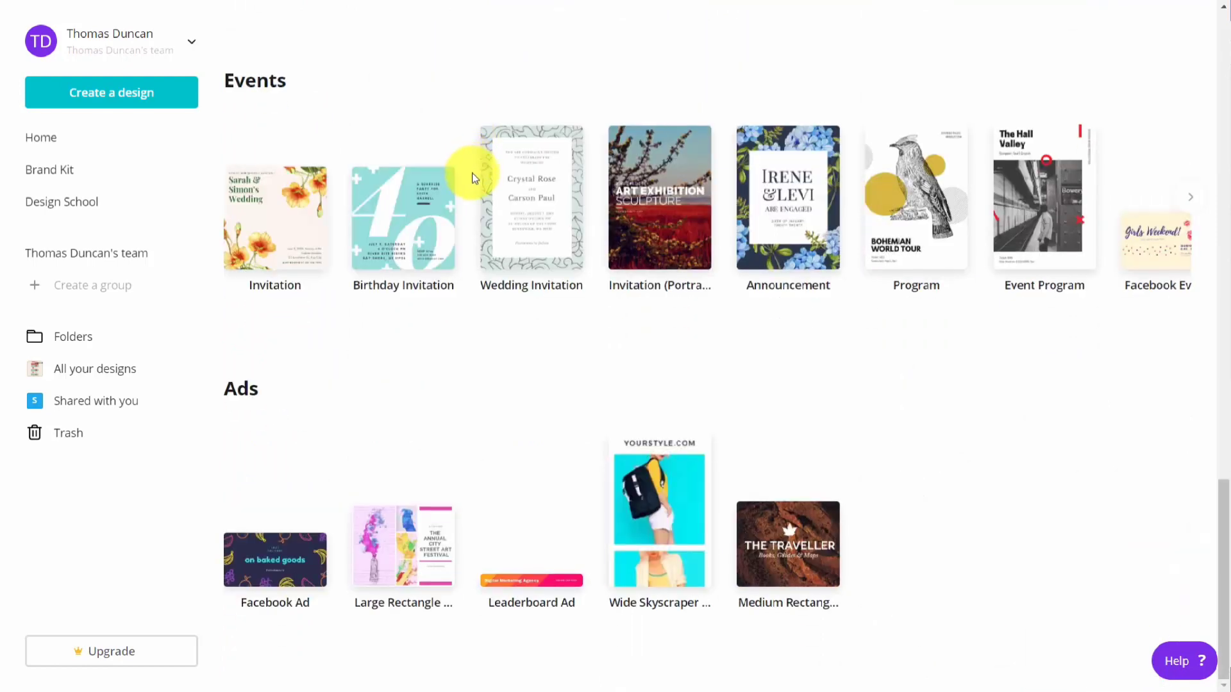
scroll(475, 176, "up", 20)
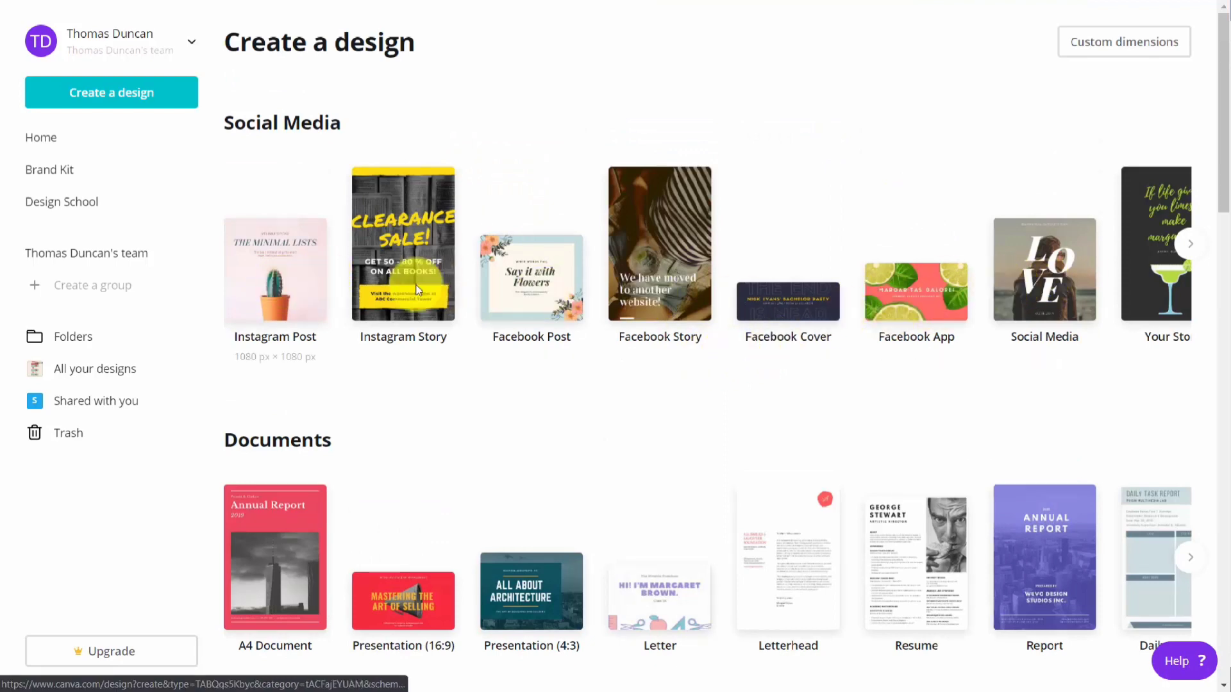
left_click(1194, 248)
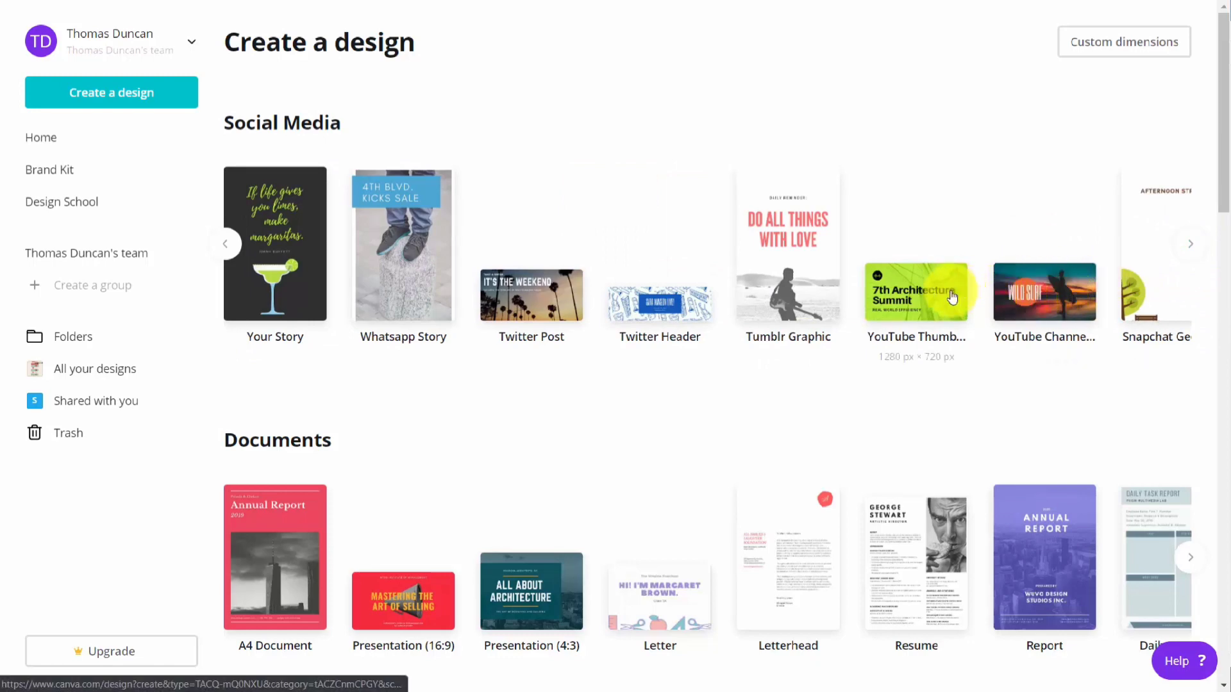
Step: Create a blank Your Story design and browse its available templates
left_click(283, 239)
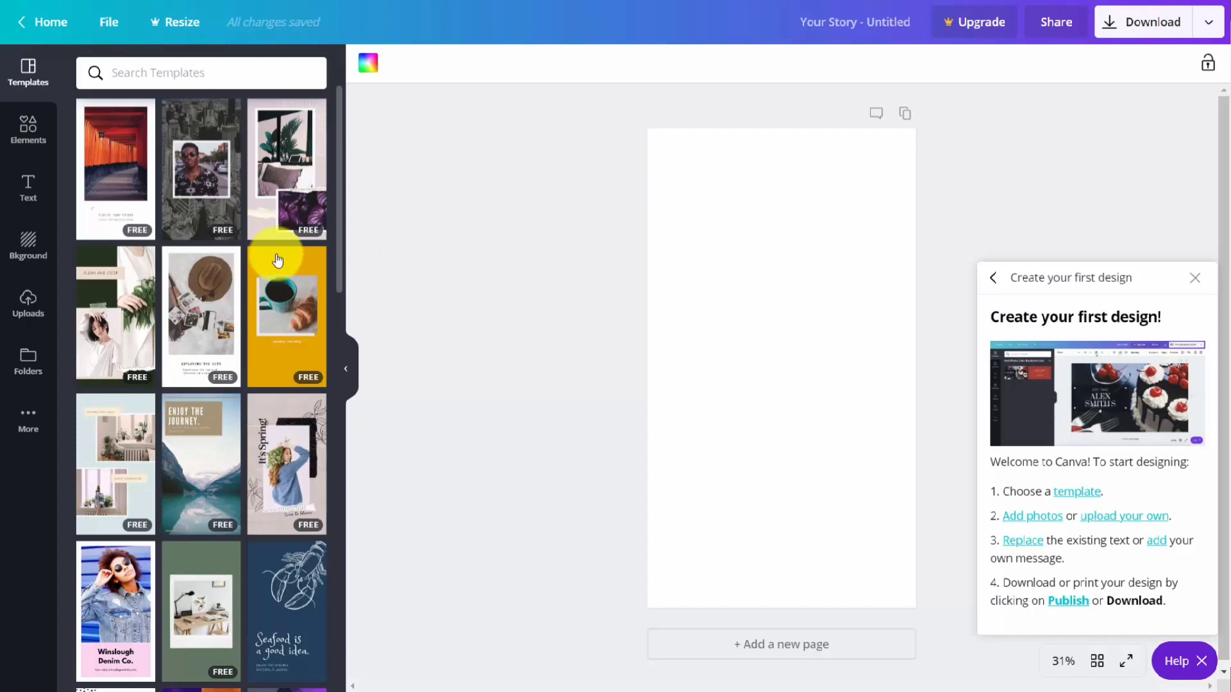
scroll(279, 258, "down", 5)
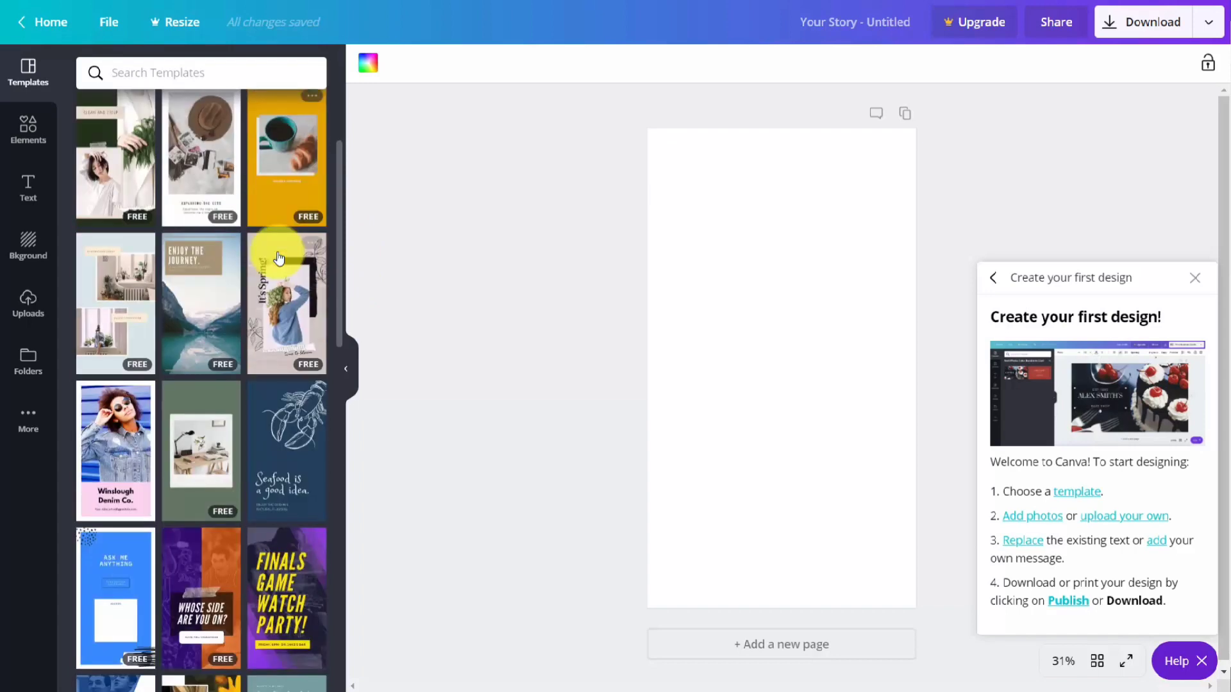
scroll(279, 258, "down", 3)
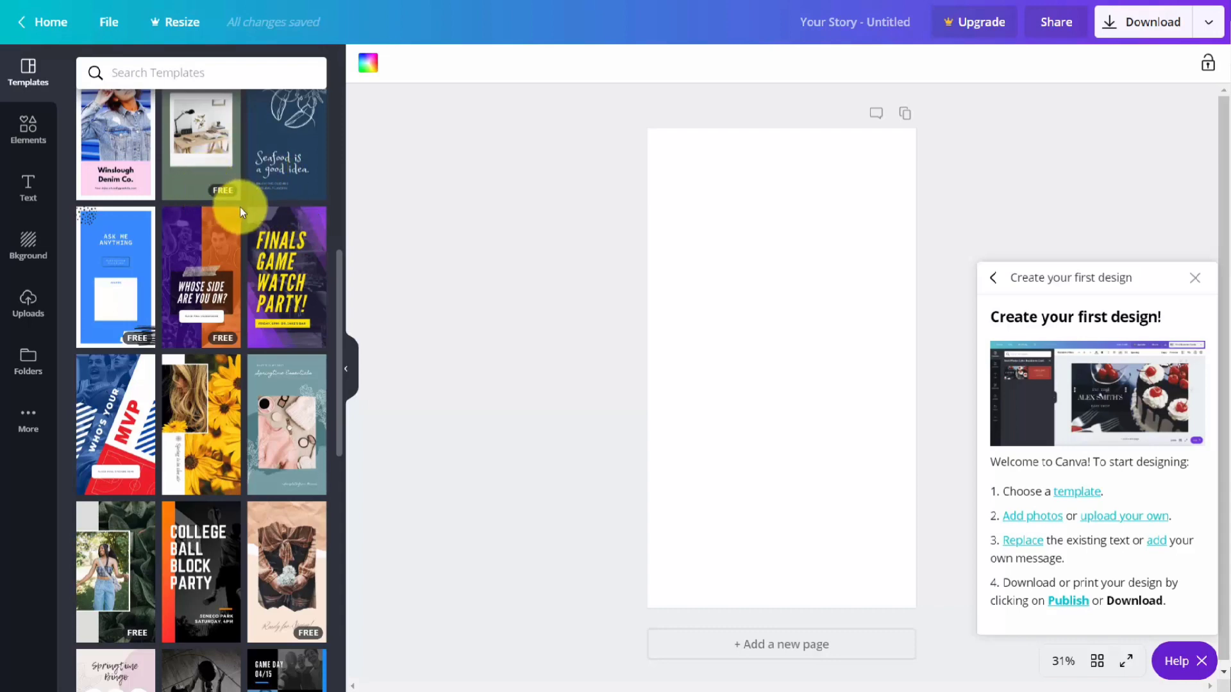
scroll(239, 206, "up", 3)
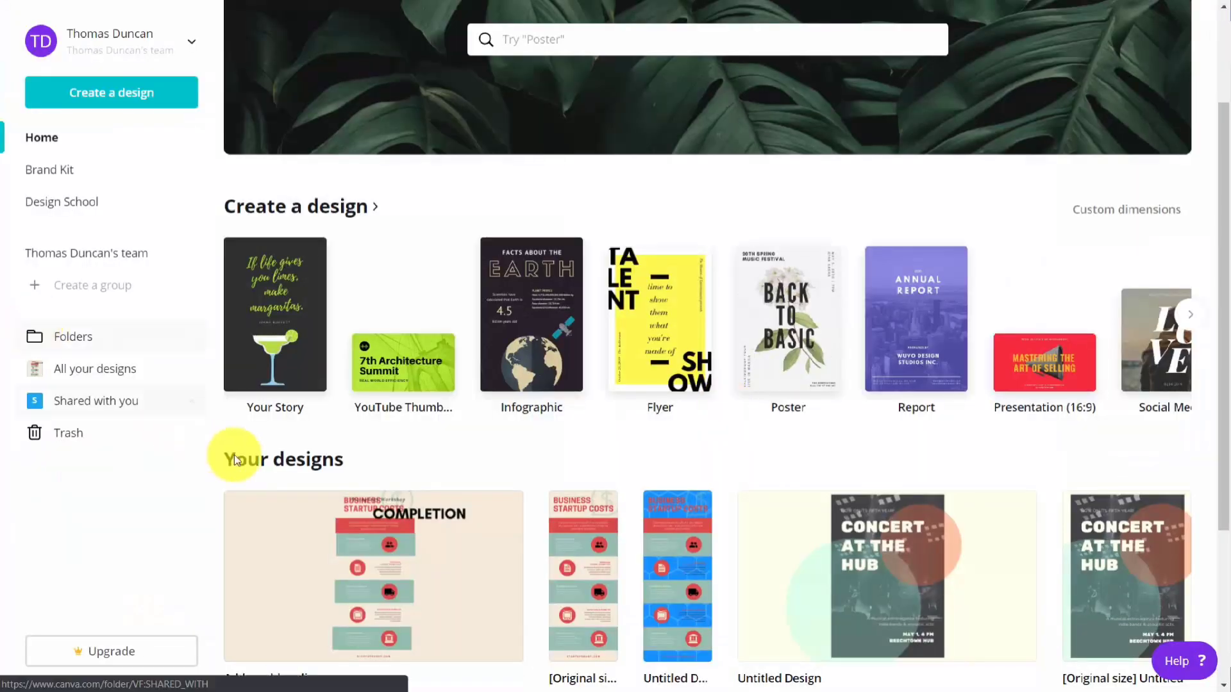
Step: Look over the existing designs on the home page, search the design types for "facebook" and create a Facebook App design
scroll(357, 473, "down", 1)
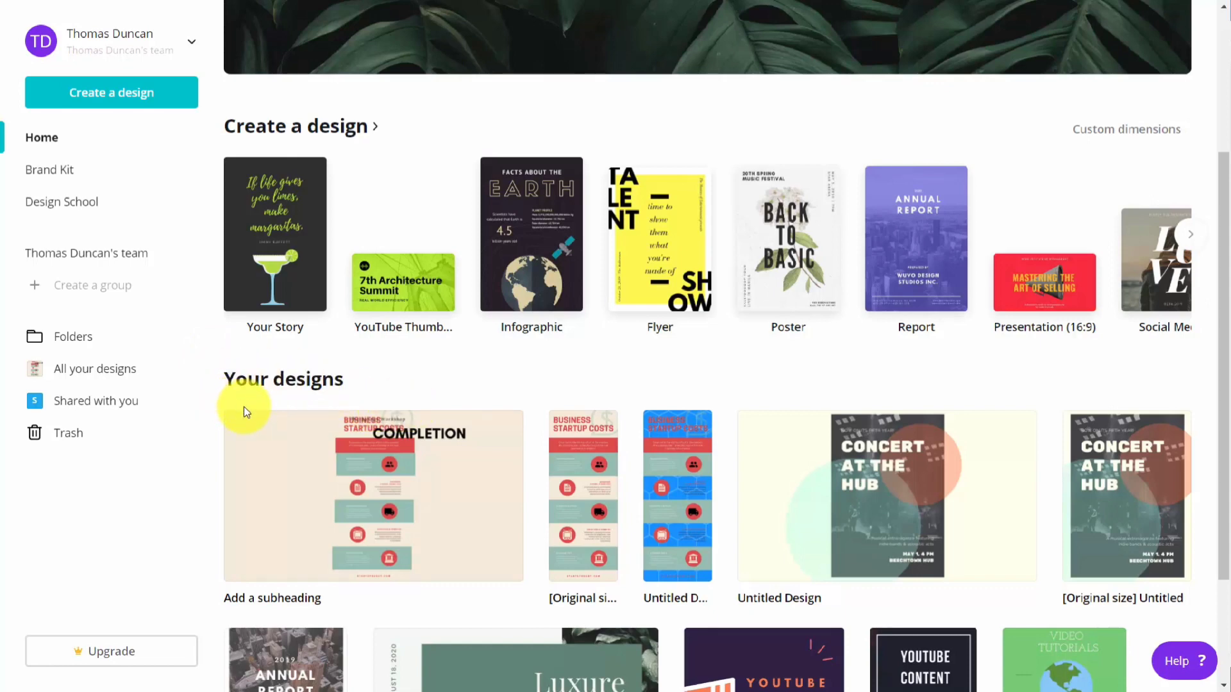
scroll(244, 407, "up", 3)
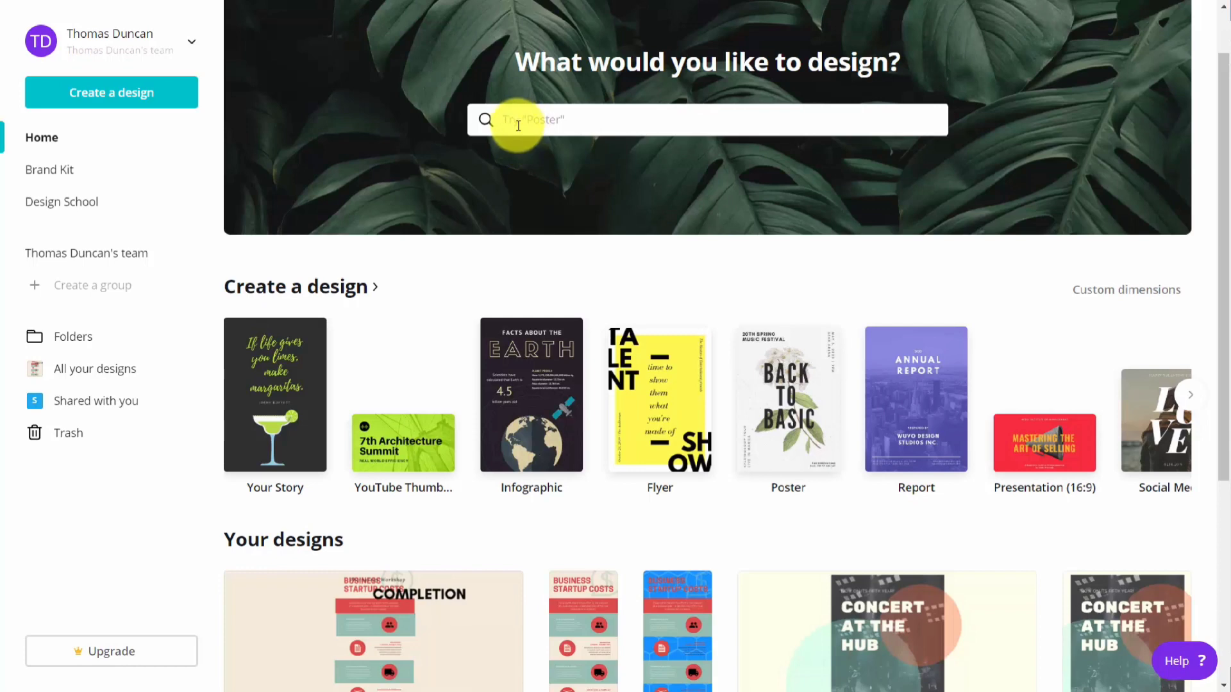
type("facebook")
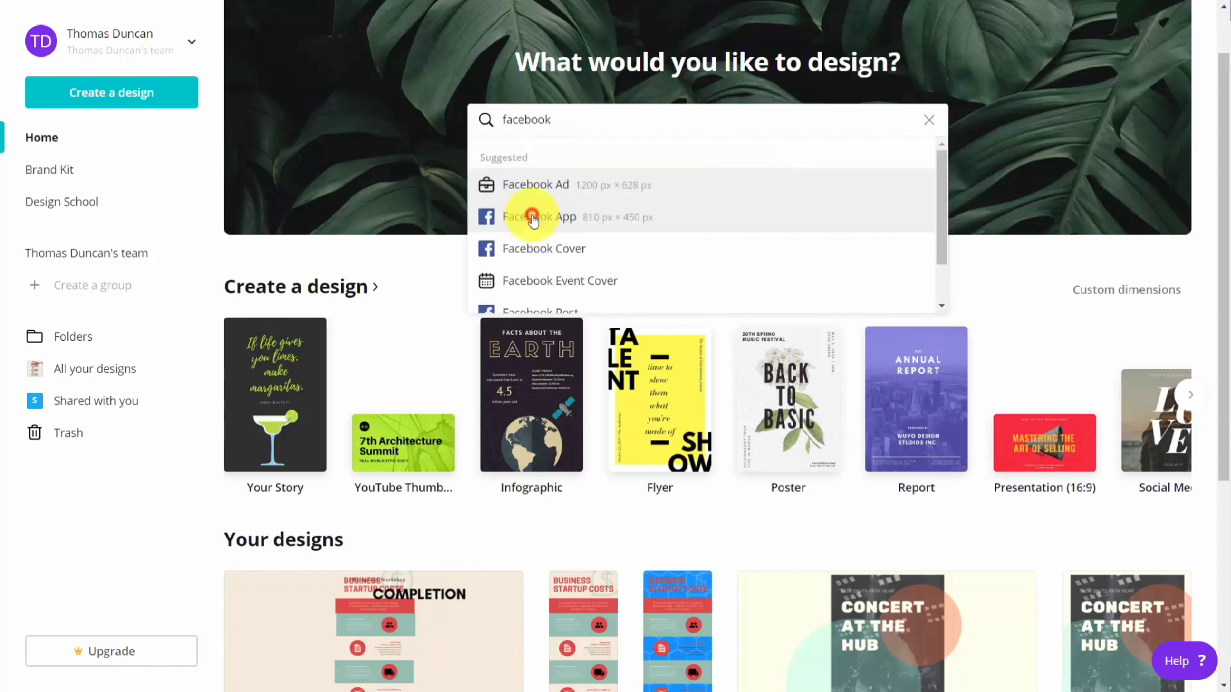
left_click(532, 218)
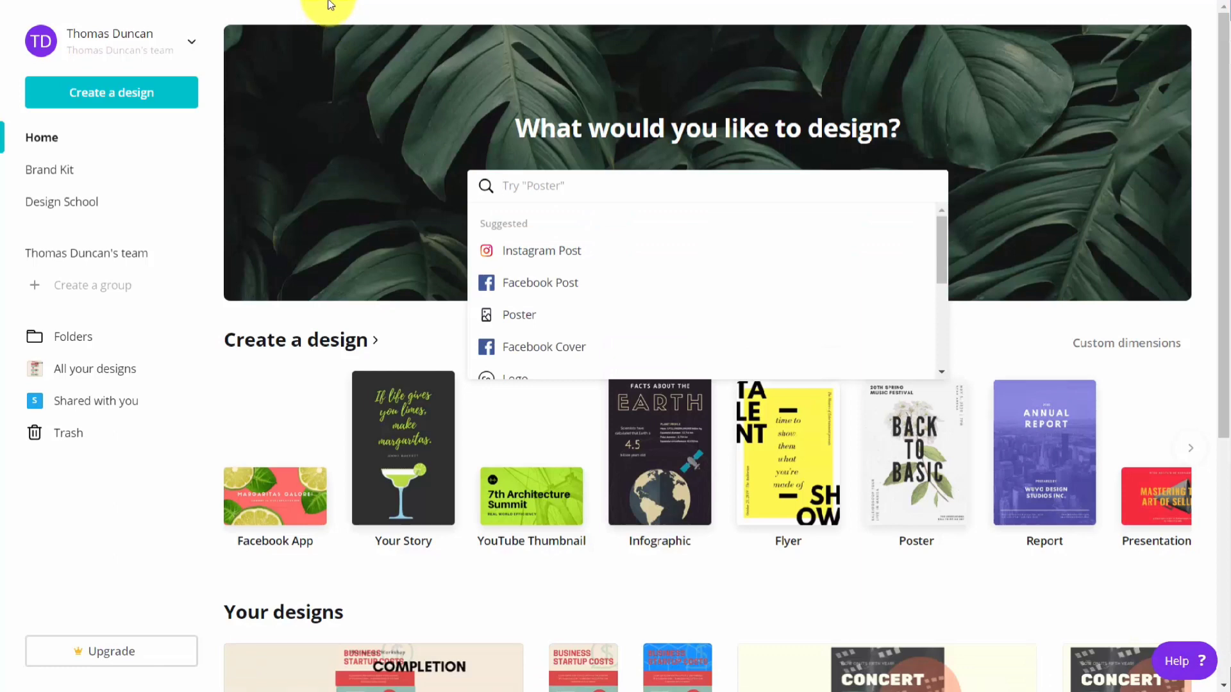
Step: Create a new design with custom dimensions of 900 × 600 px
left_click(128, 99)
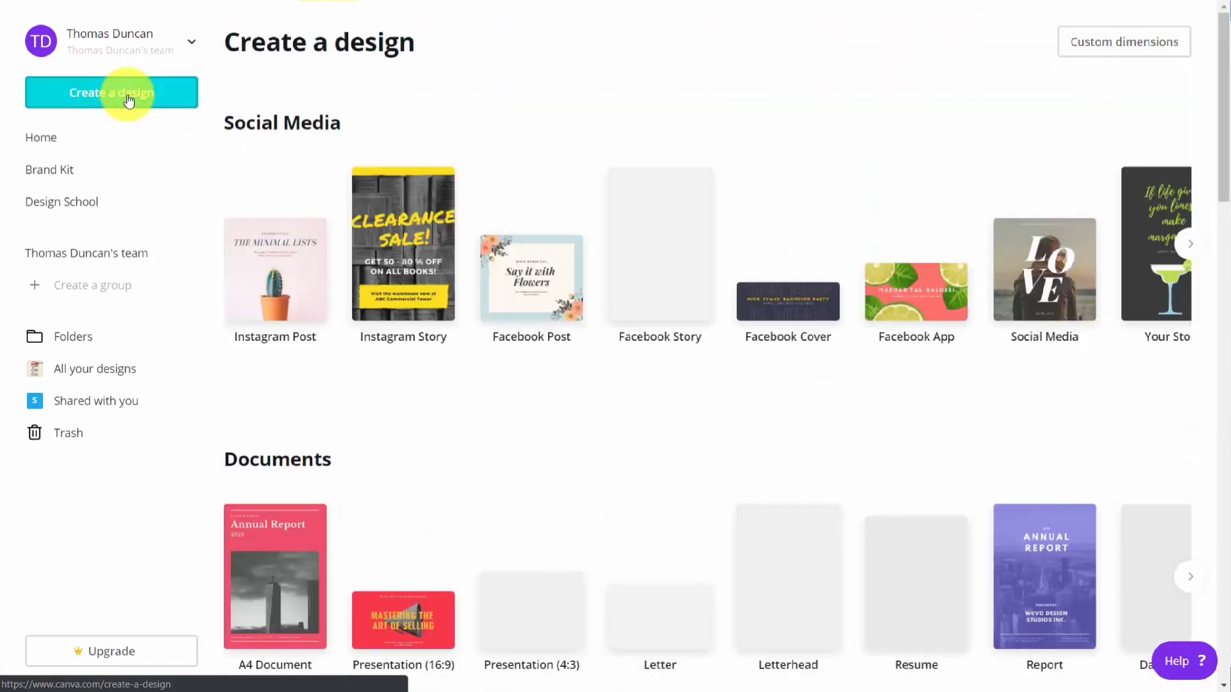
left_click(1072, 57)
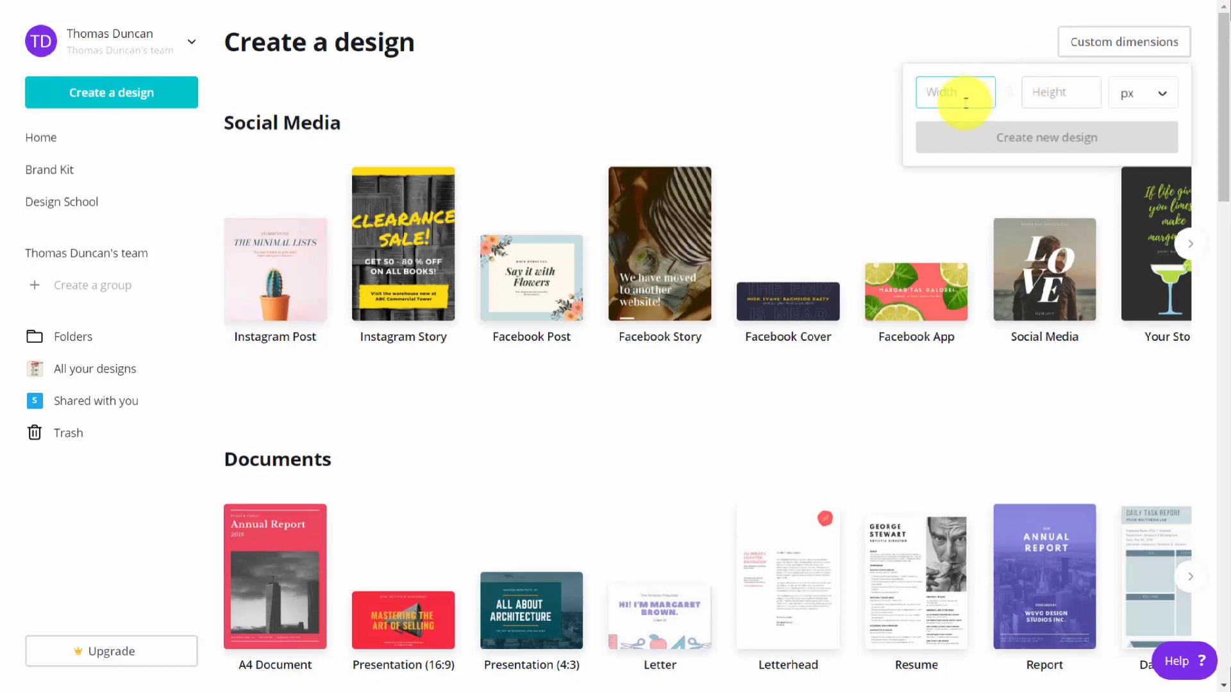
type("900")
key("Tab")
type("600")
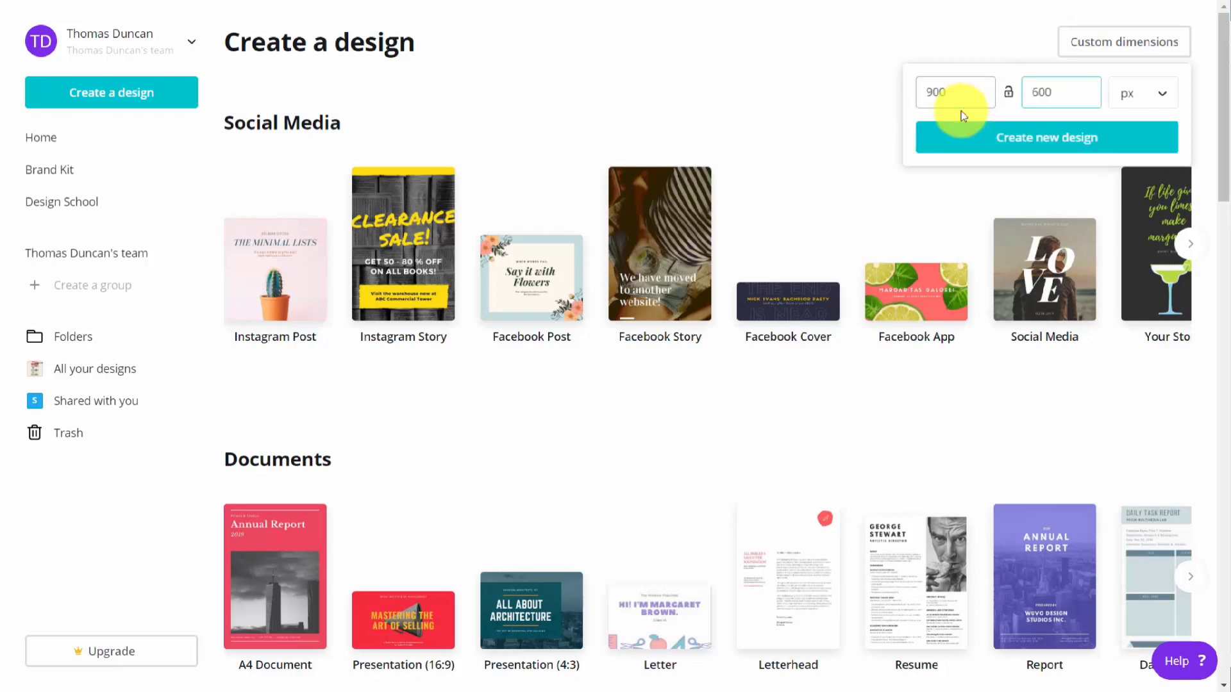
left_click(1115, 96)
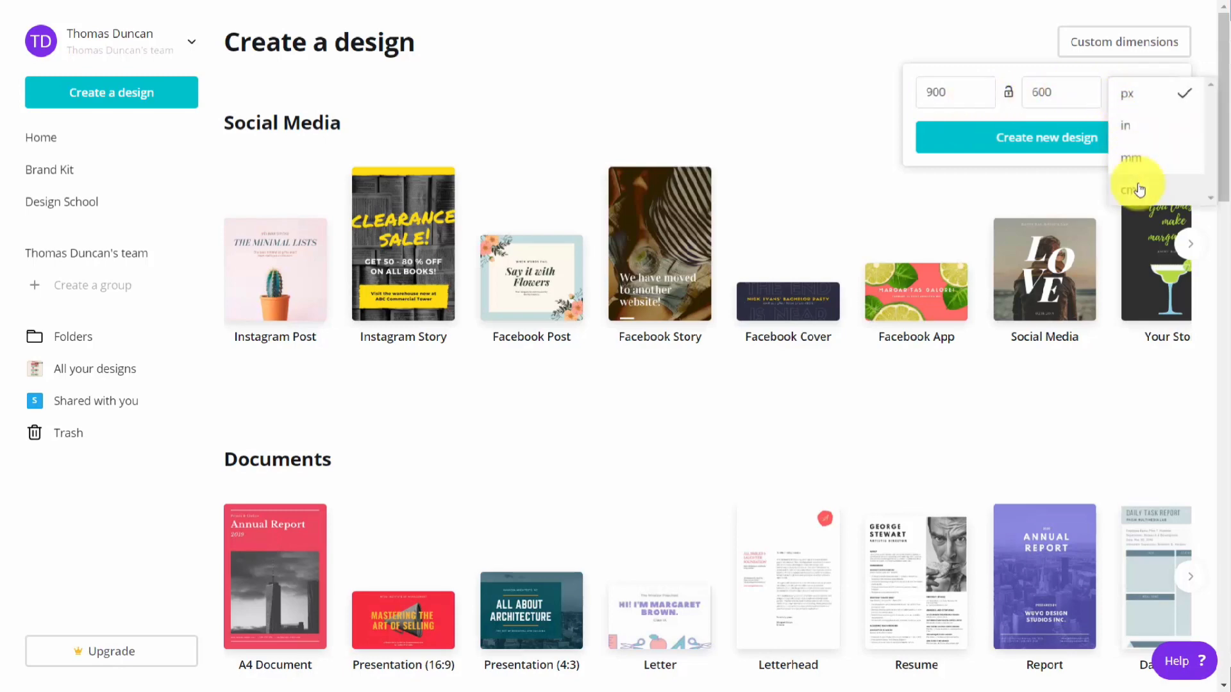
left_click(829, 108)
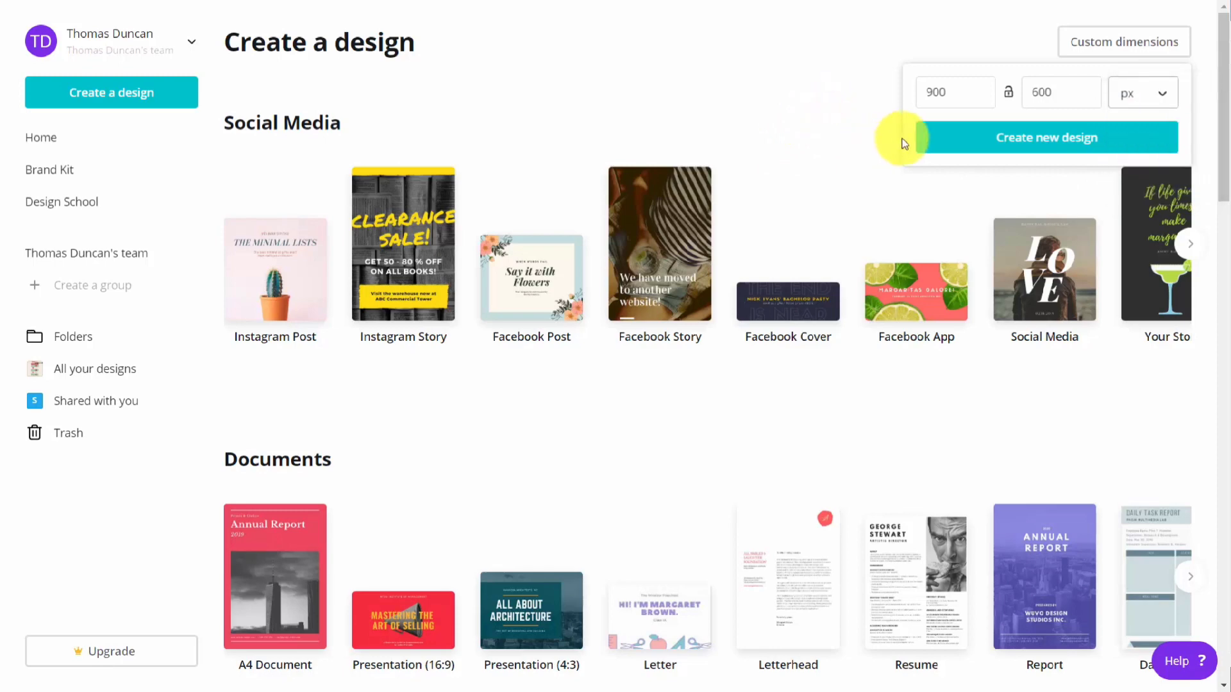
left_click(1026, 139)
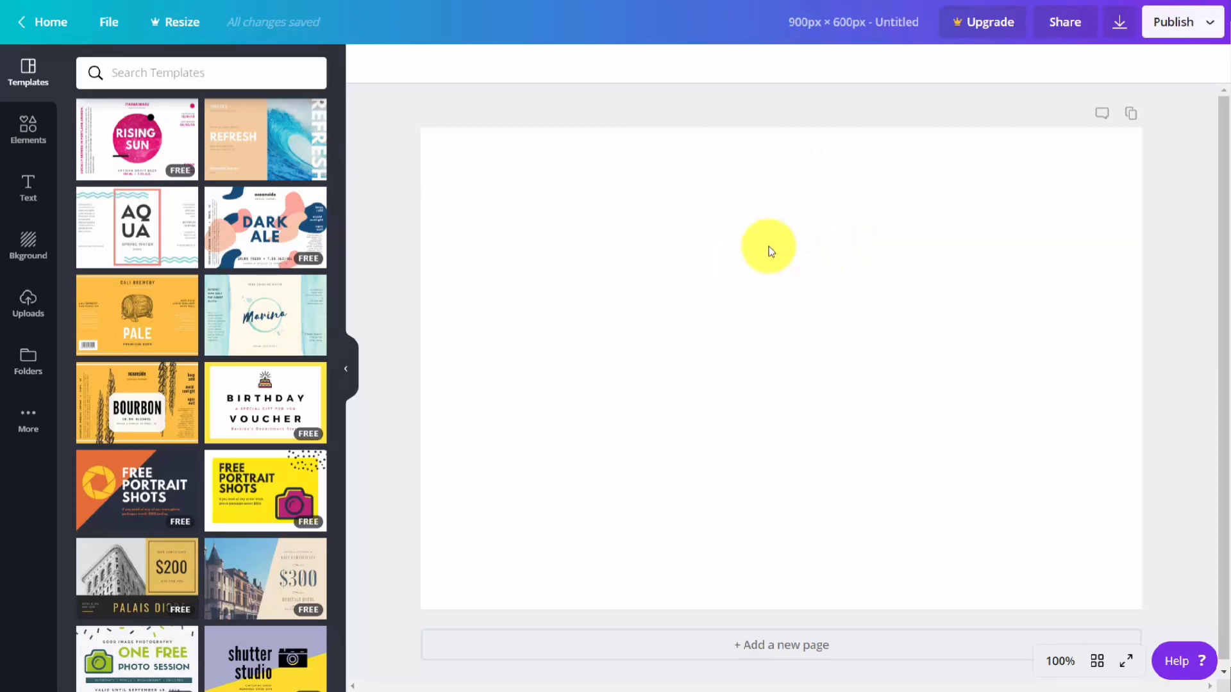
Step: Apply the Dark Ale template to the blank page and look through the available elements, text styles and backgrounds
left_click(255, 223)
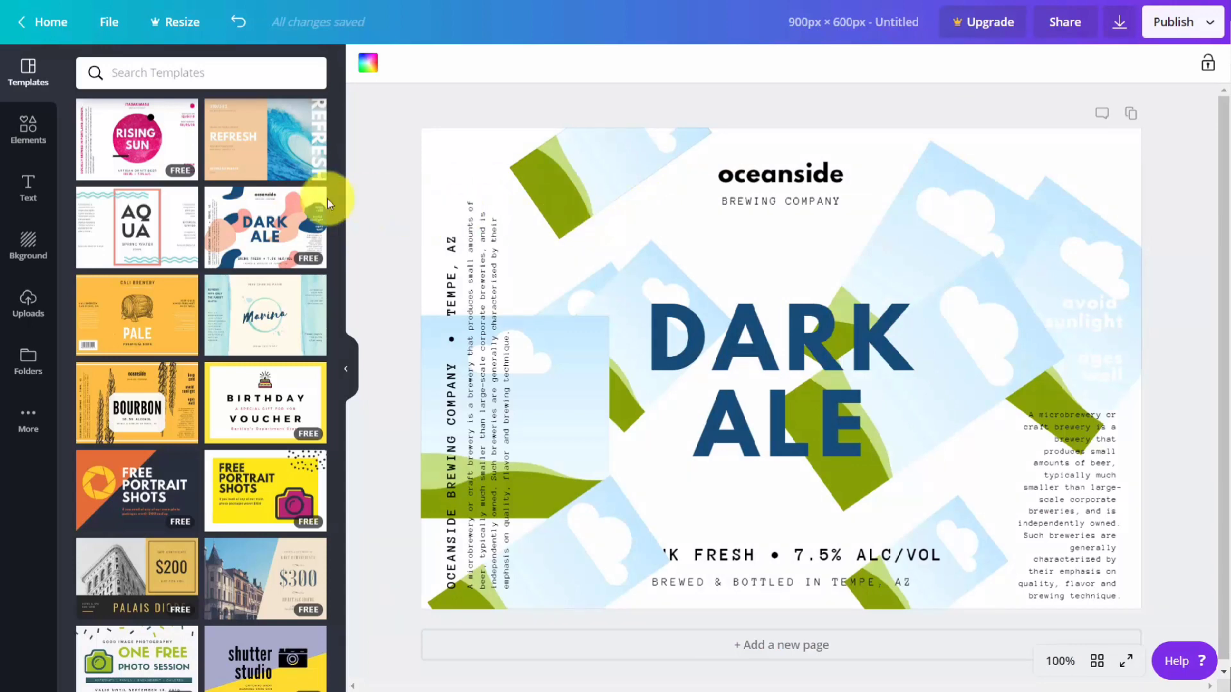
left_click(26, 133)
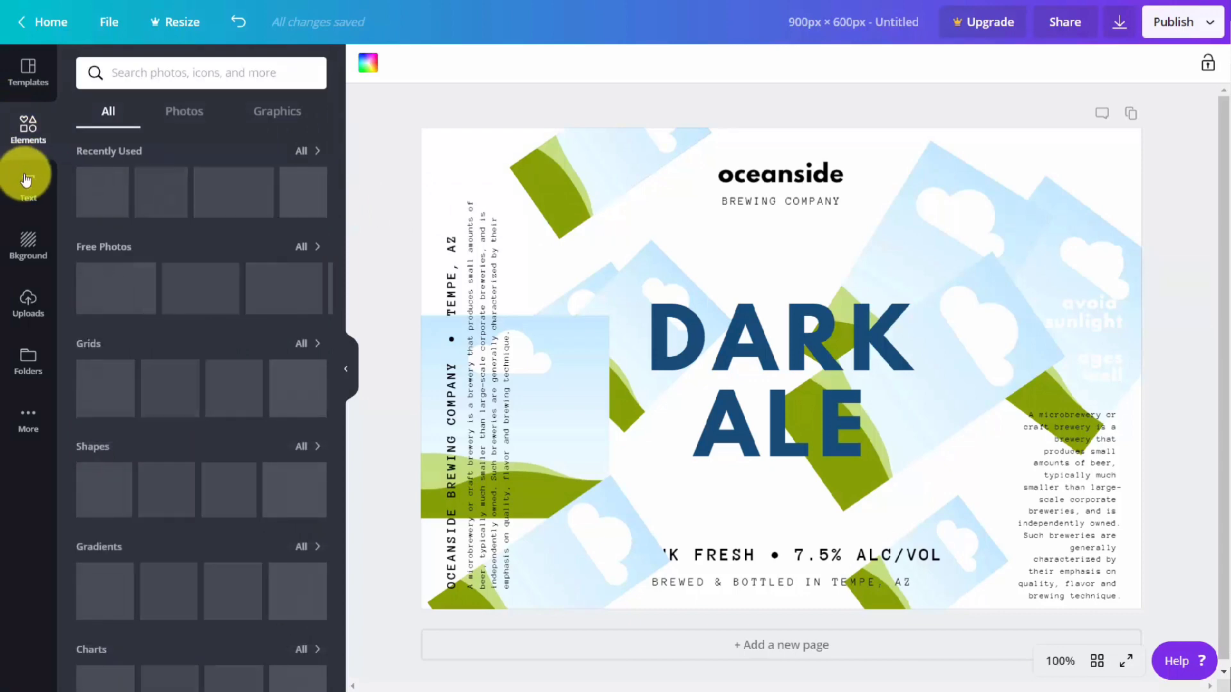
left_click(30, 217)
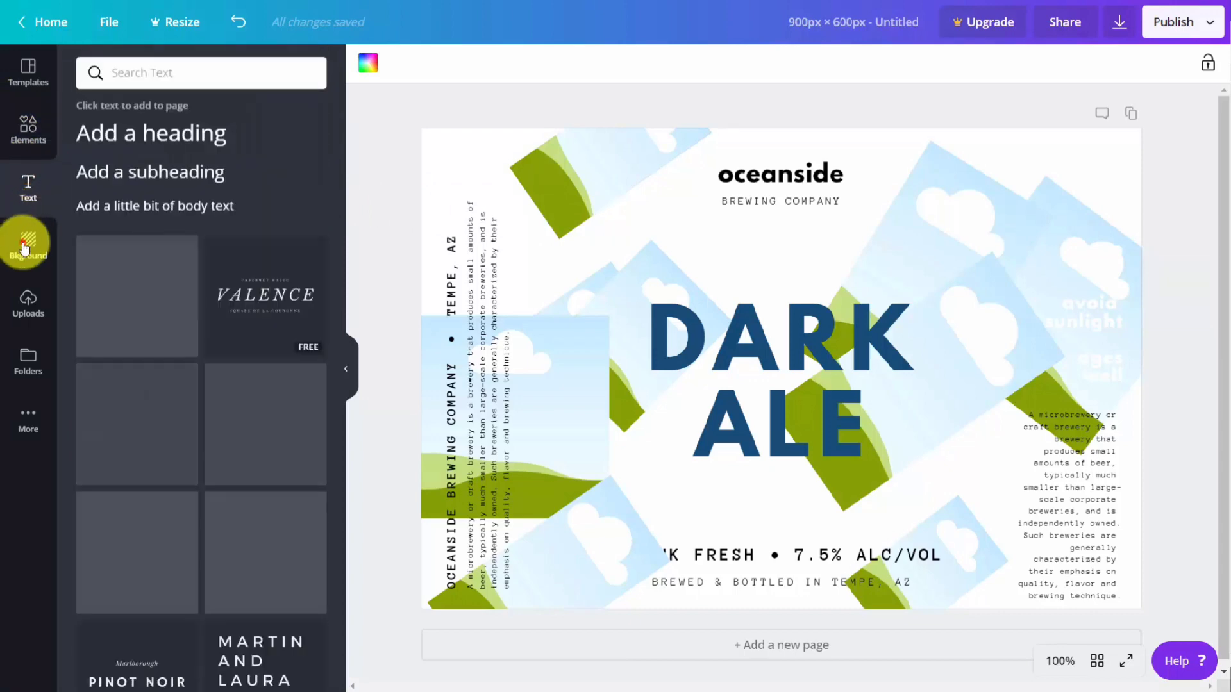
left_click(27, 256)
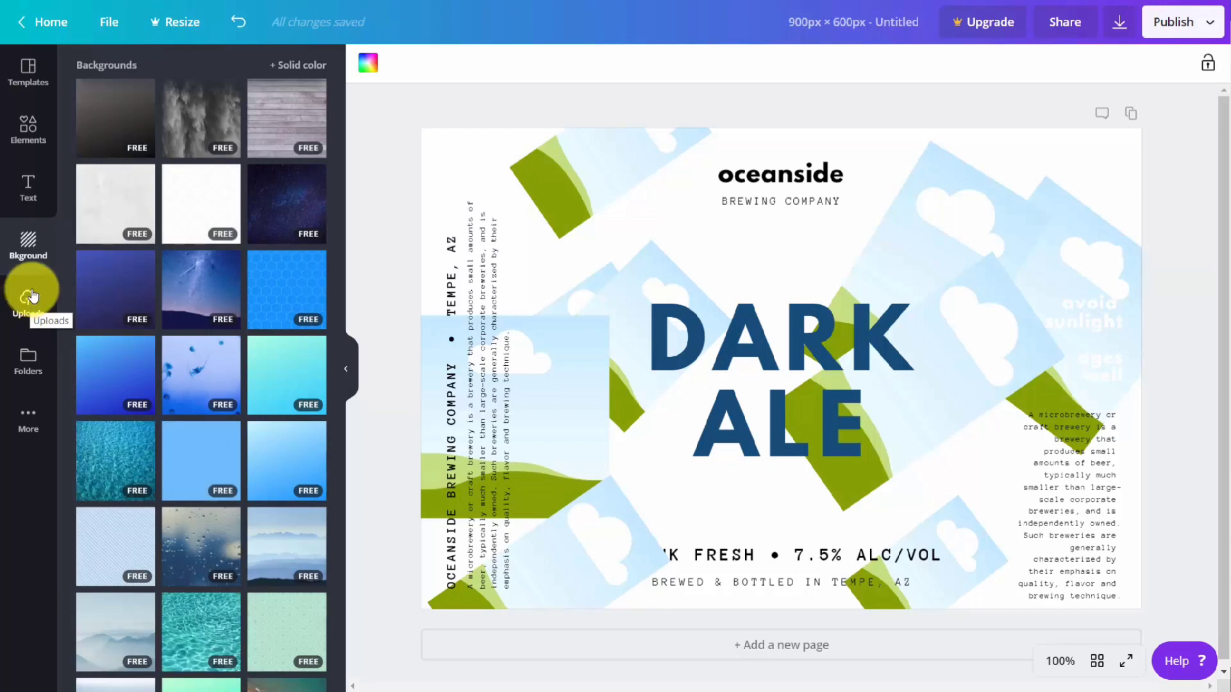
left_click(391, 128)
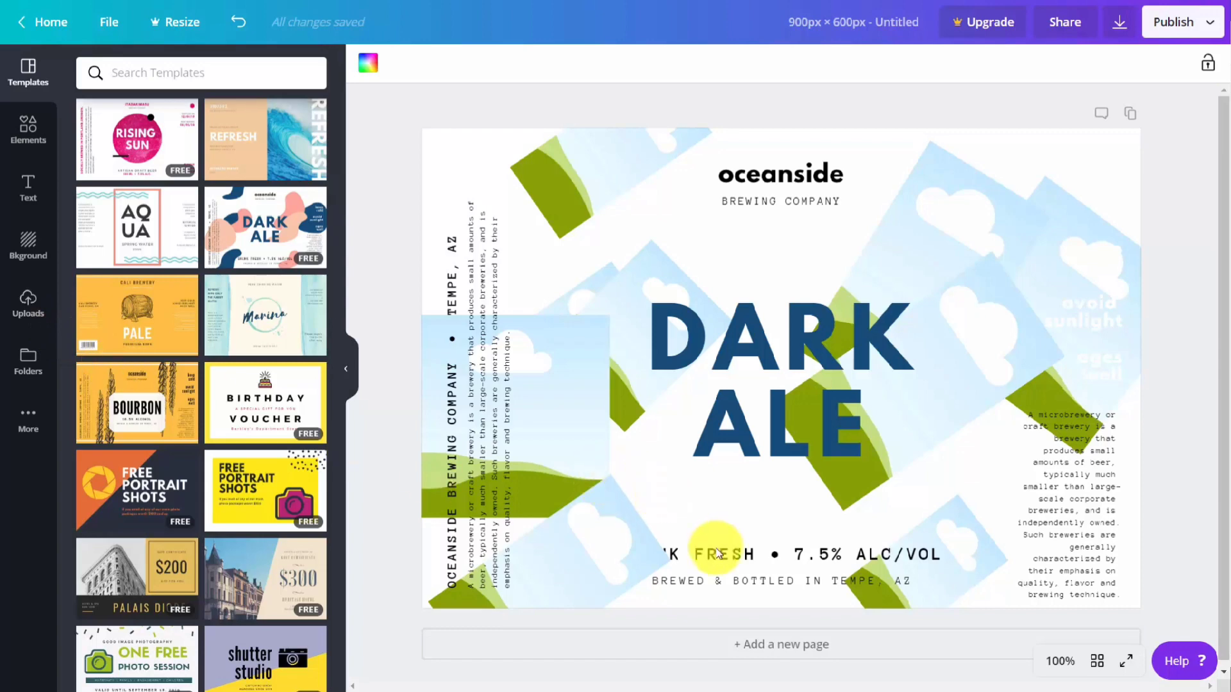
Step: Add a second page with the Marina water label template and duplicate that page
left_click(764, 650)
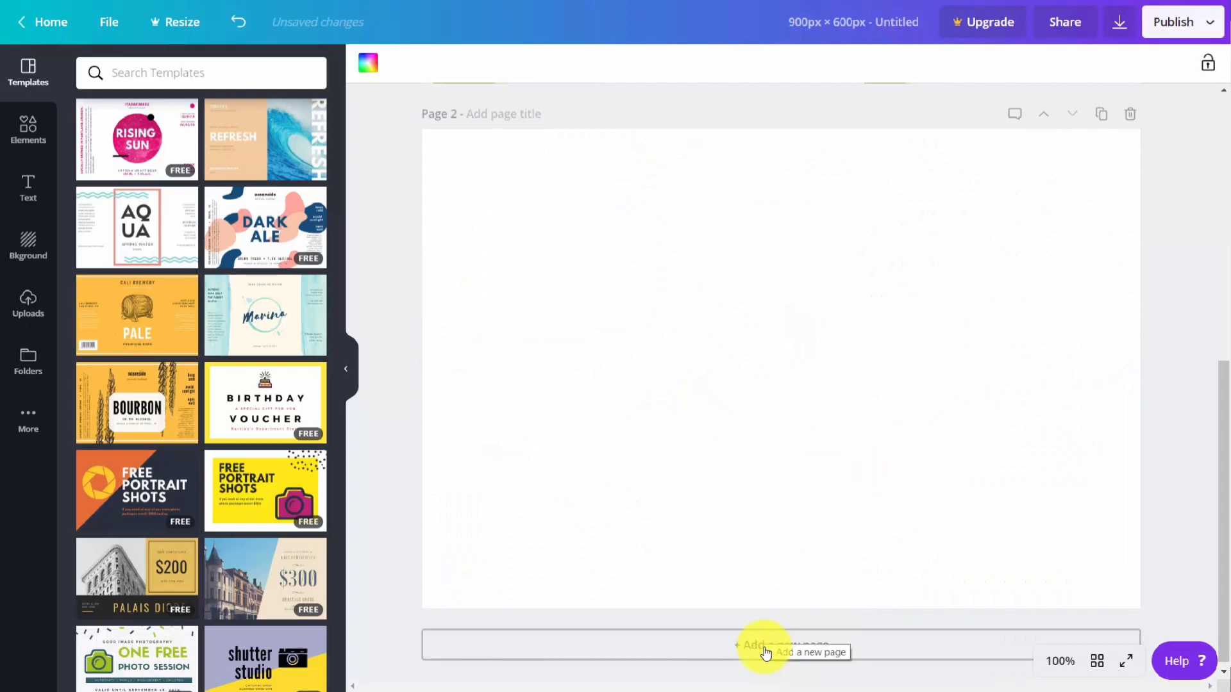
left_click(247, 310)
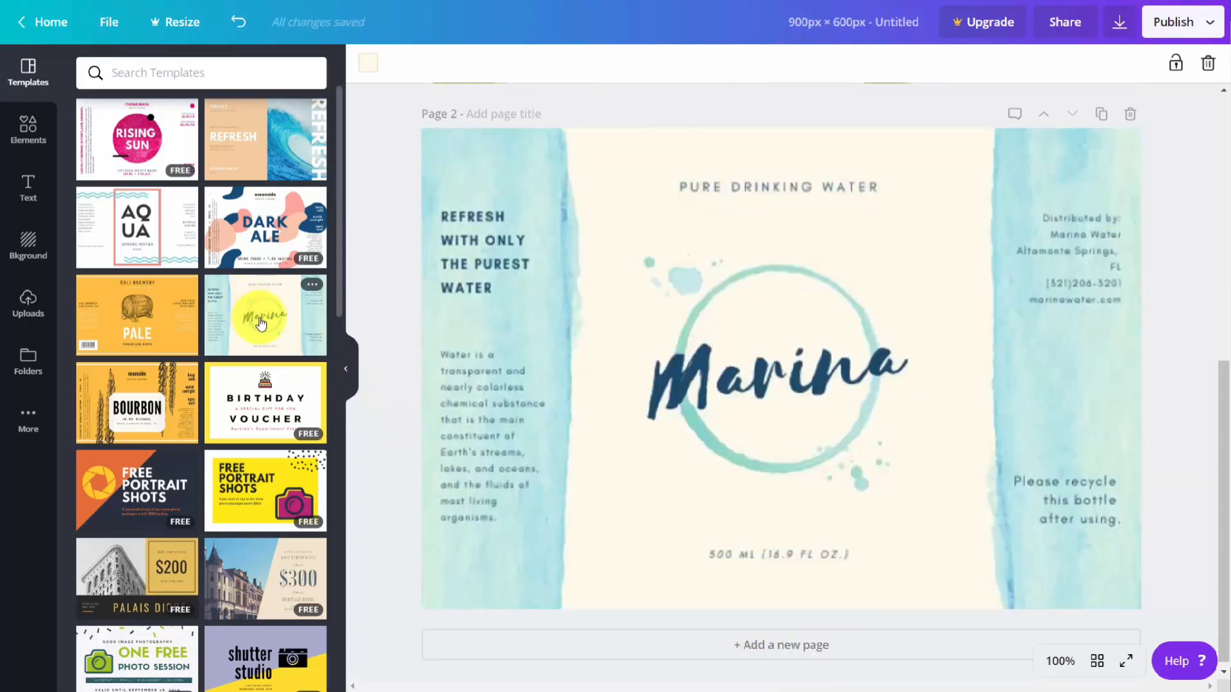
left_click(276, 344)
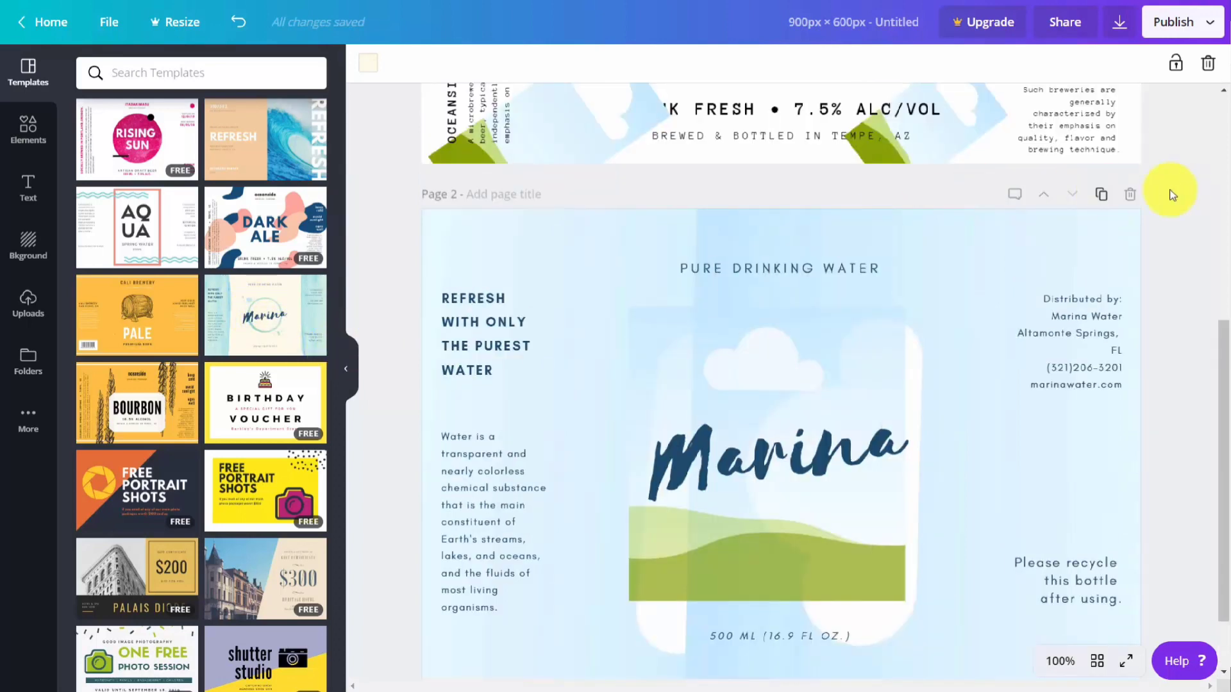
left_click(1099, 196)
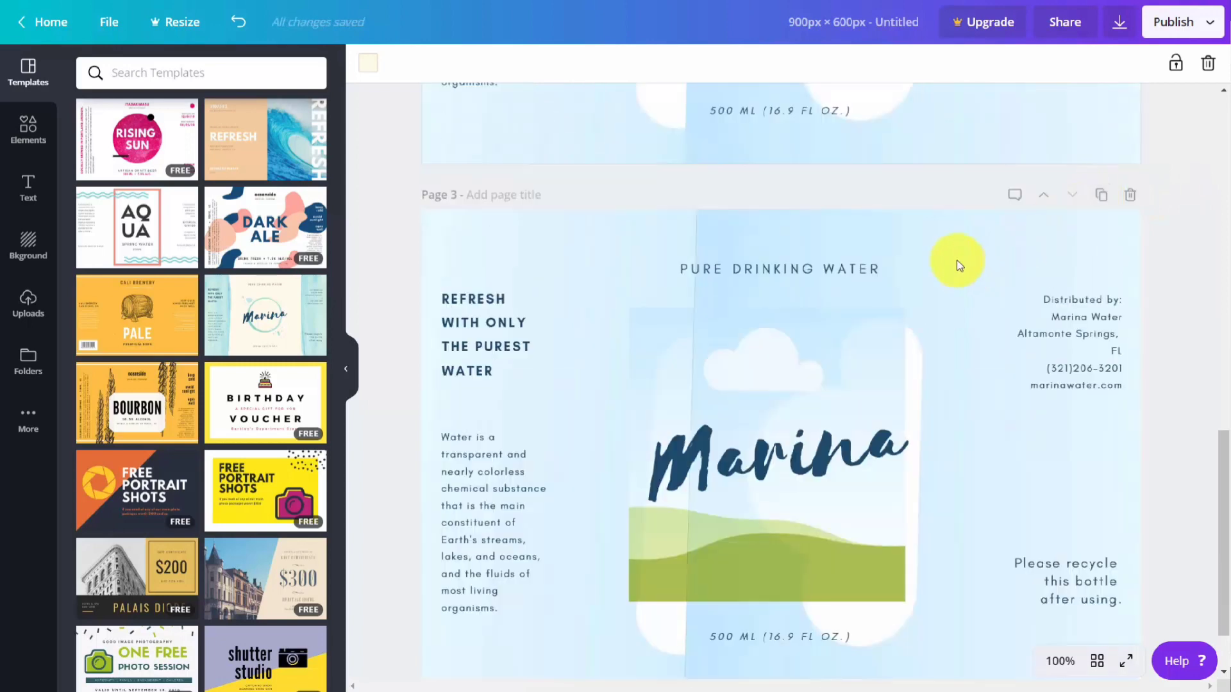
Step: Add and save the note "Now is the time for all good Men to come to the aid of their country." on page 2
scroll(955, 261, "up", 5)
scroll(944, 256, "down", 6)
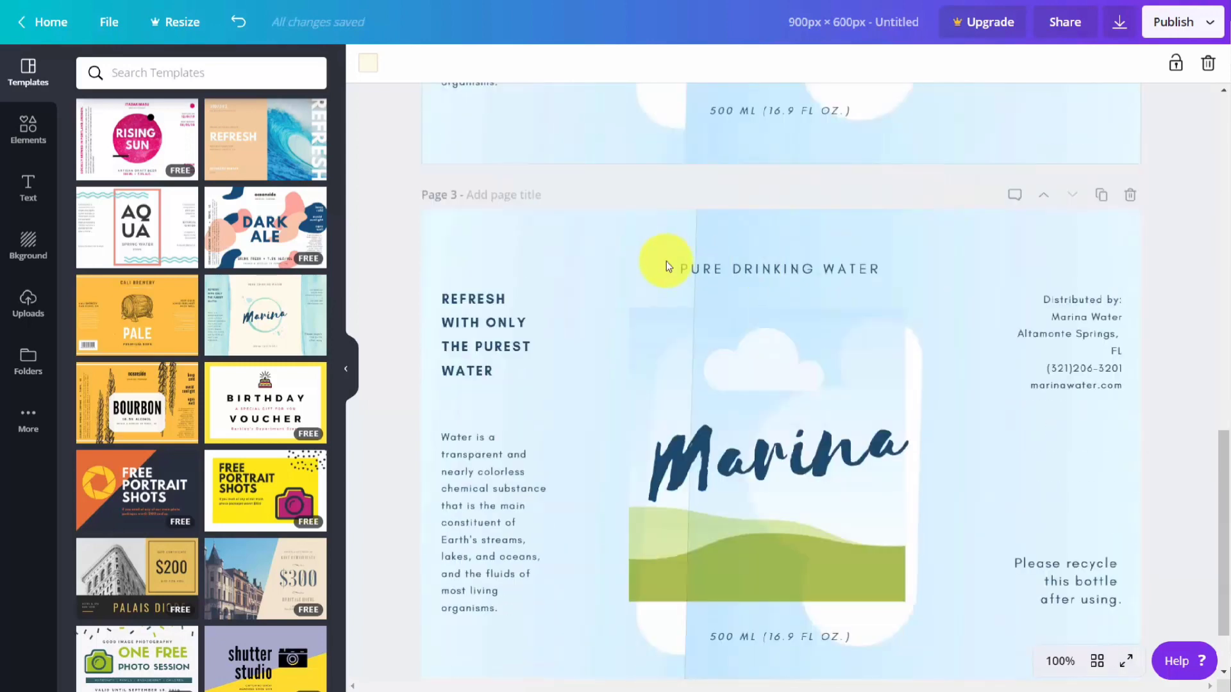
scroll(714, 269, "up", 1)
scroll(716, 269, "up", 7)
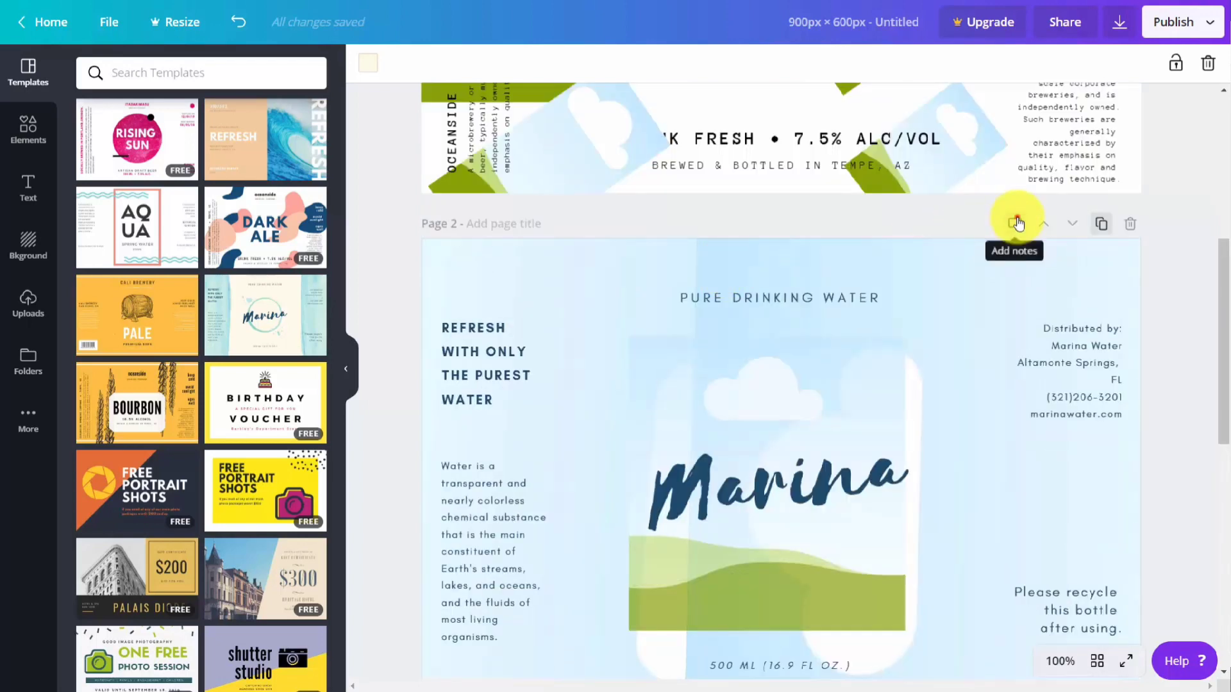
left_click(1012, 225)
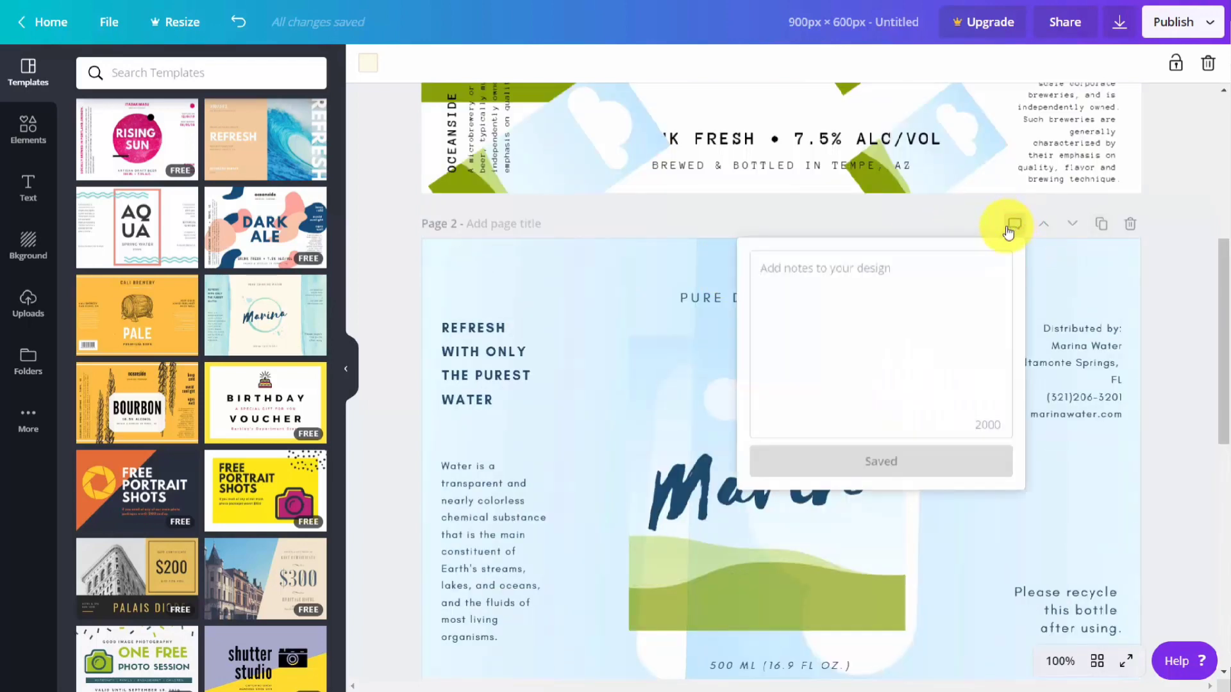
type("Now is the time for all good Men to come to the aid of their country.")
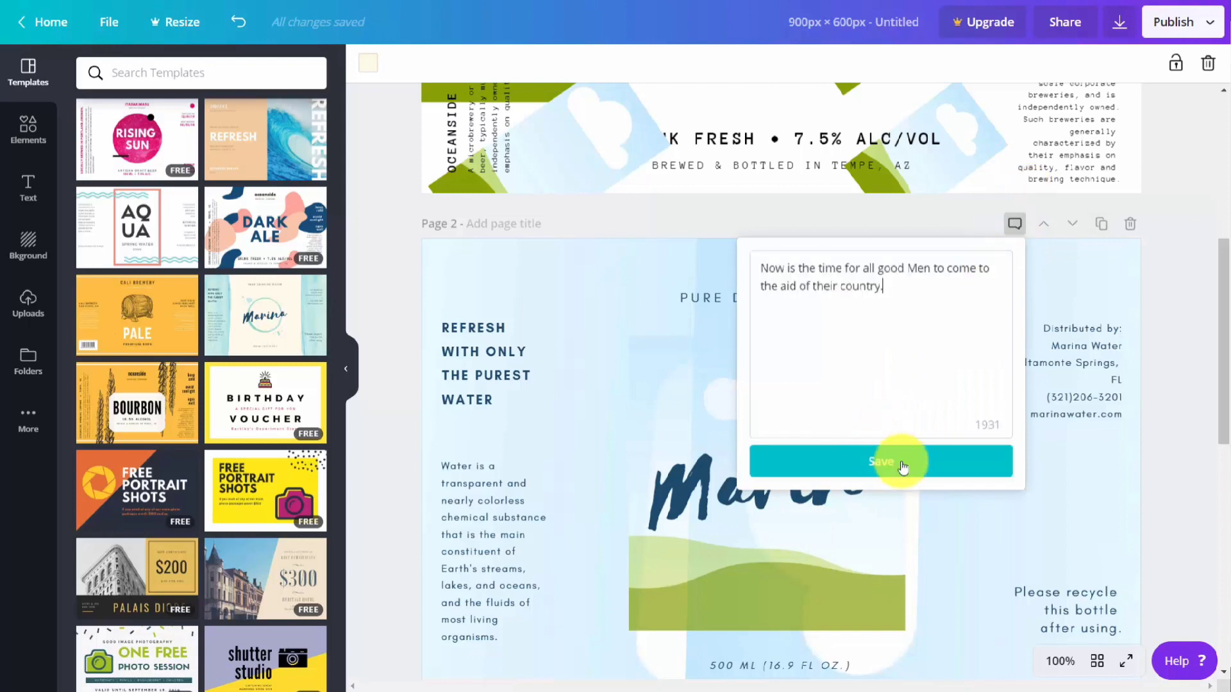
left_click(875, 462)
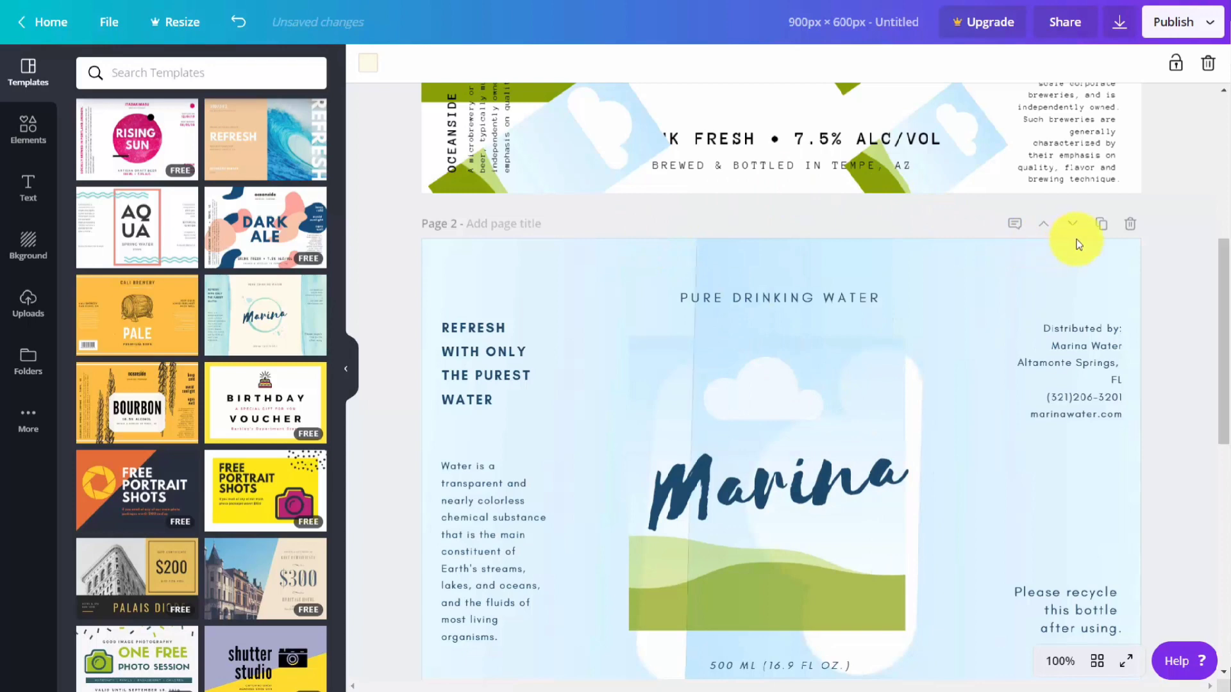
Step: Delete page 2 containing the note and return to the Dark Ale page
left_click(1130, 226)
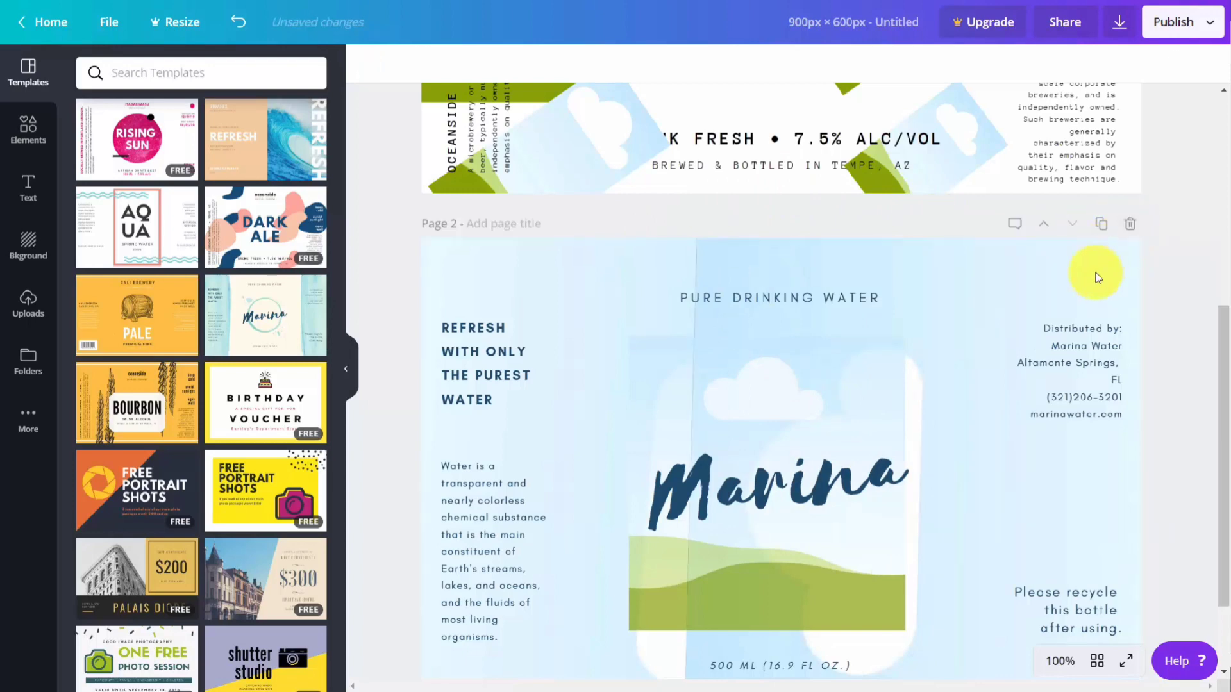
scroll(1102, 270, "up", 6)
scroll(1097, 277, "down", 8)
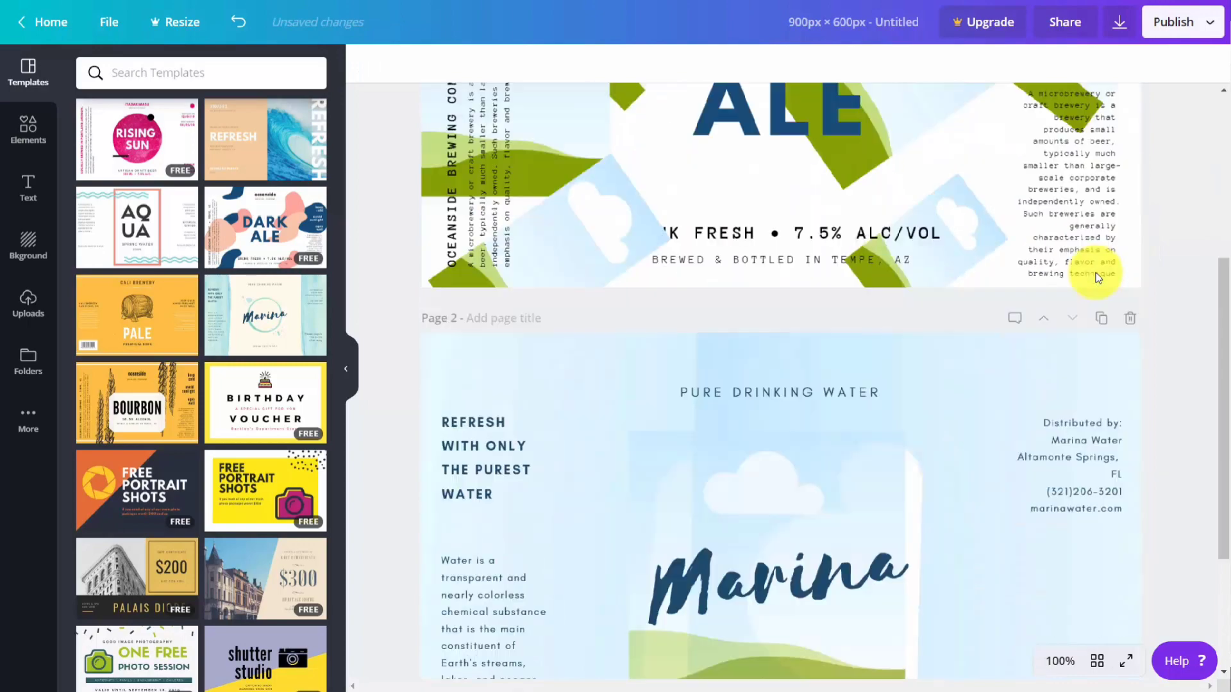
scroll(1097, 277, "up", 4)
scroll(1097, 277, "up", 4)
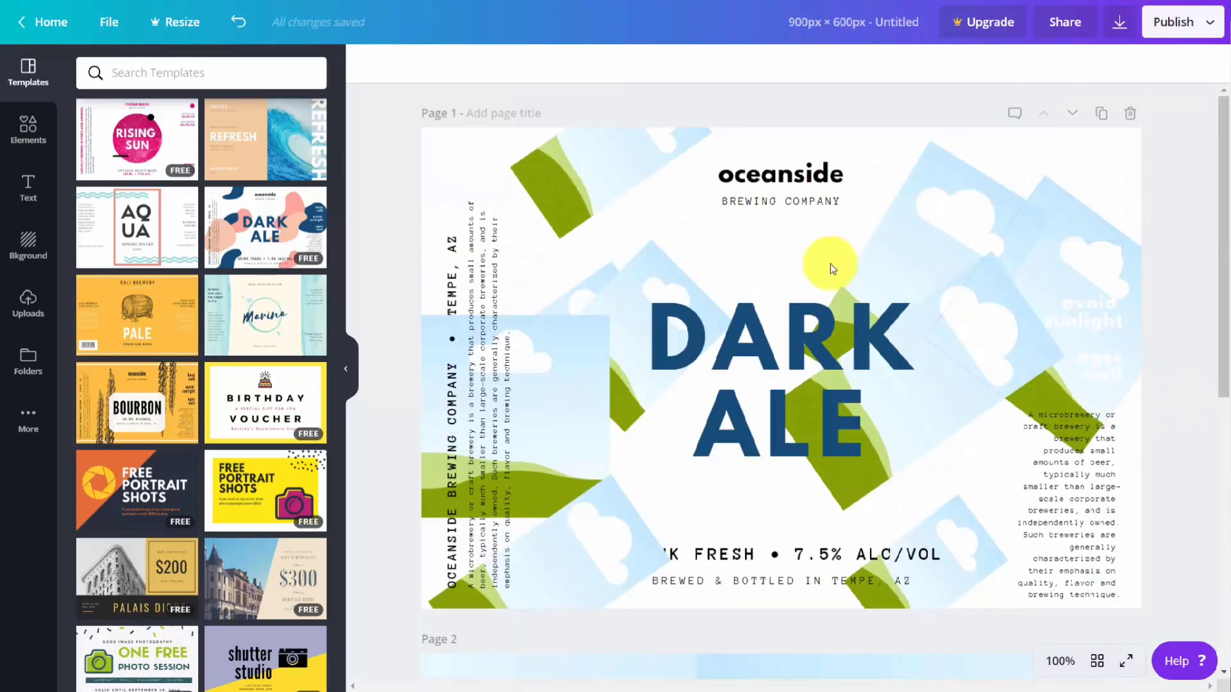
Step: Preview the design in full screen and examine its pages in the page manager, selecting and deselecting them
left_click(1127, 662)
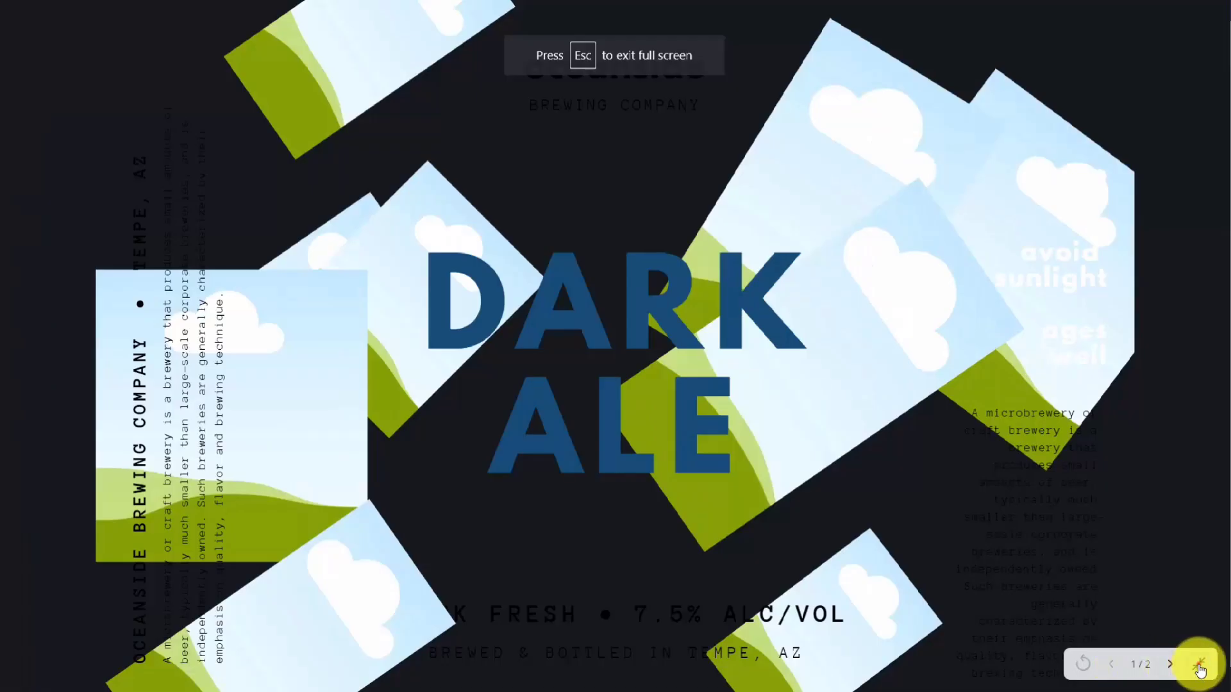
left_click(1199, 670)
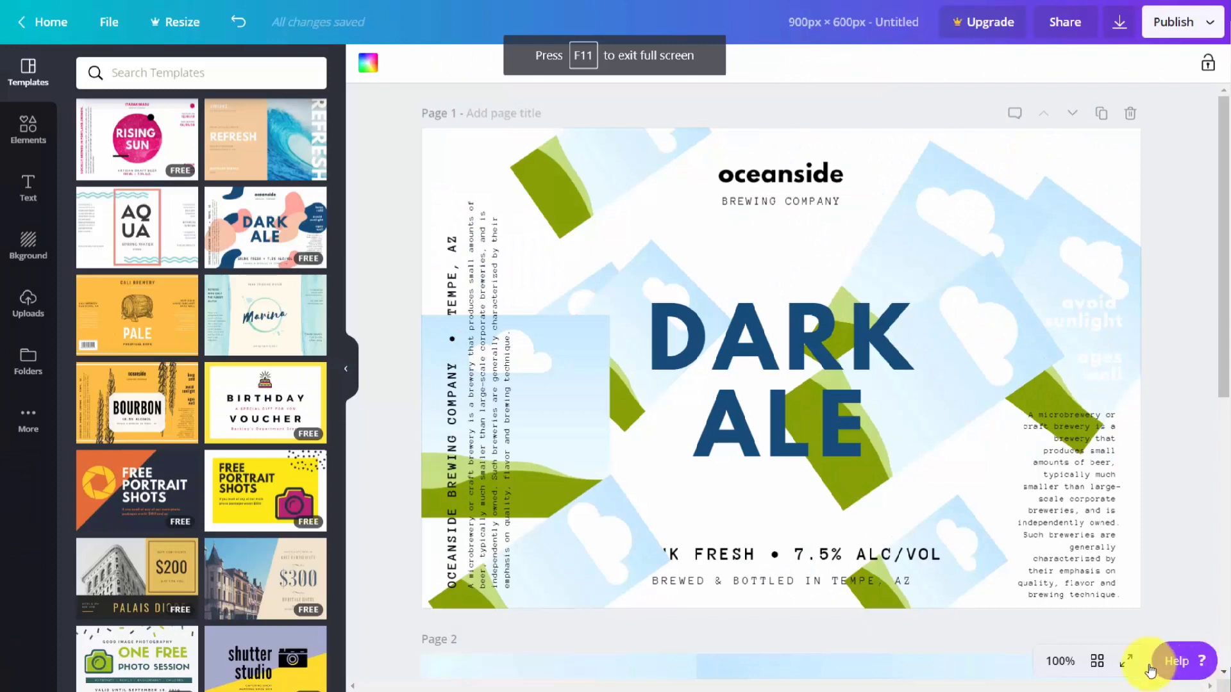
left_click(1098, 662)
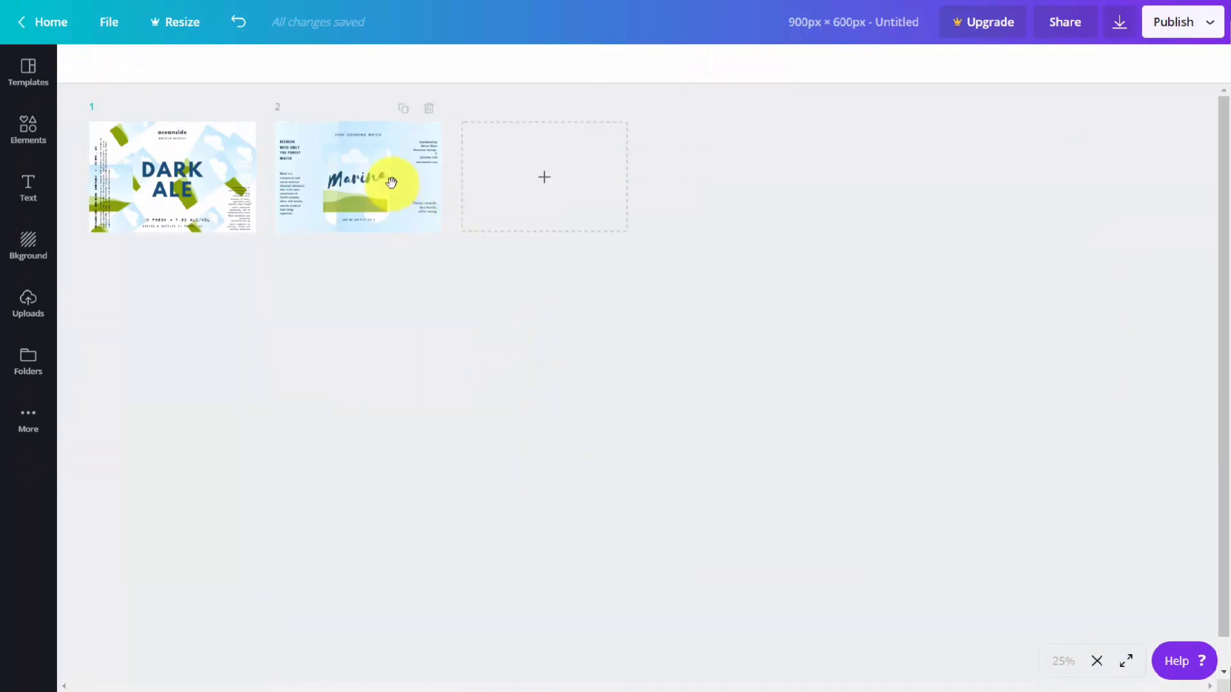
left_click(387, 184)
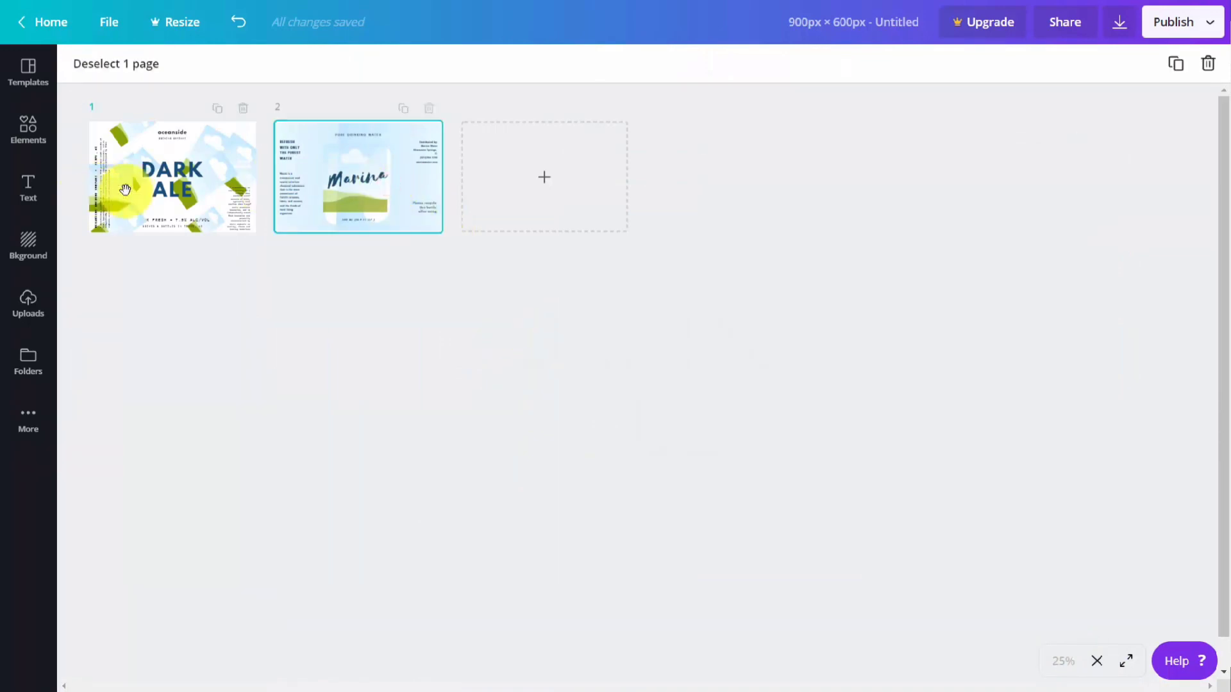
left_click(246, 190, "shift")
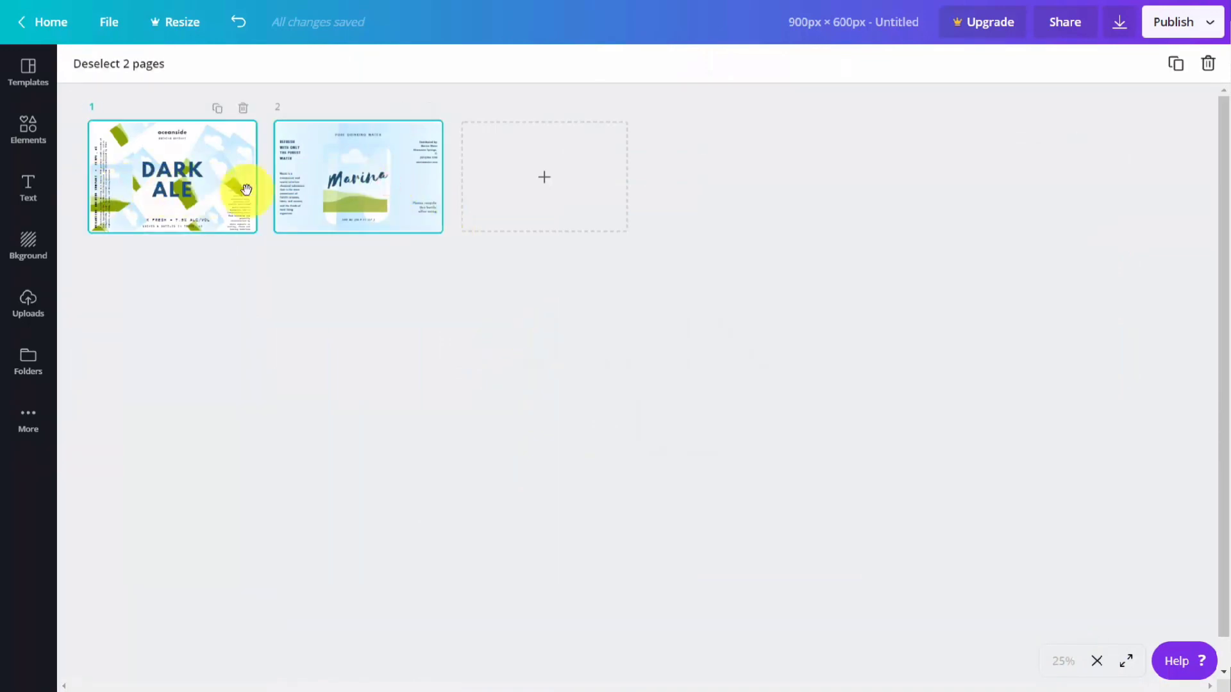
left_click(350, 192, "shift")
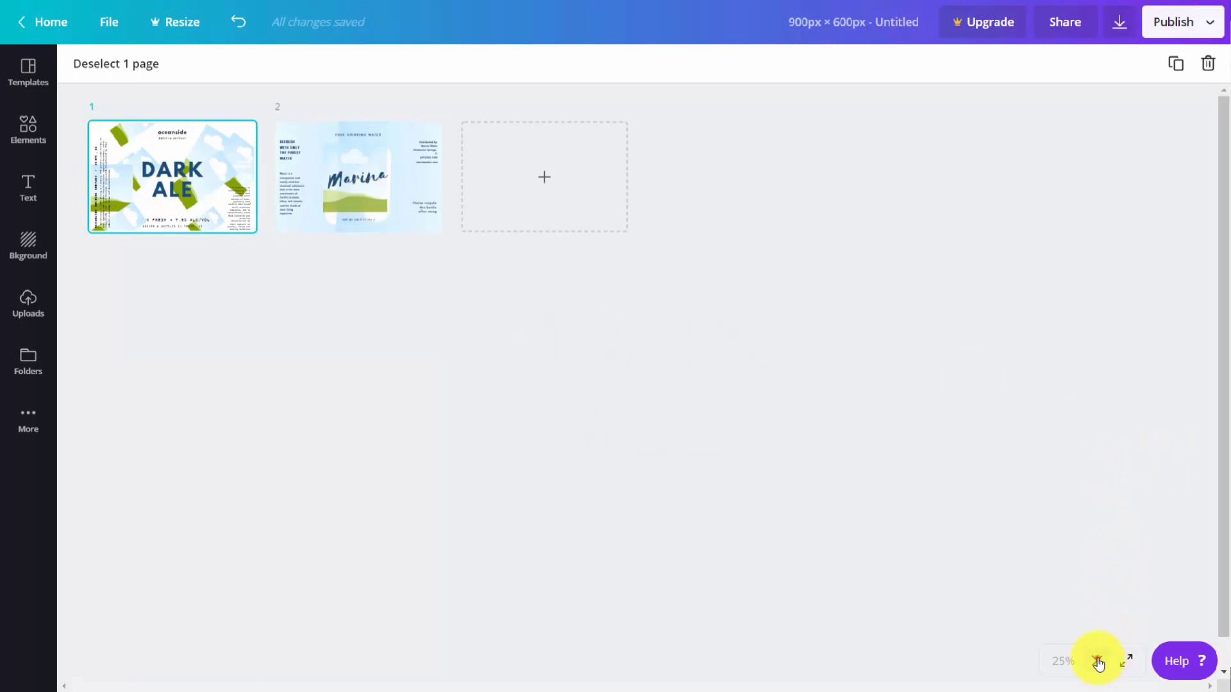
left_click(1098, 662)
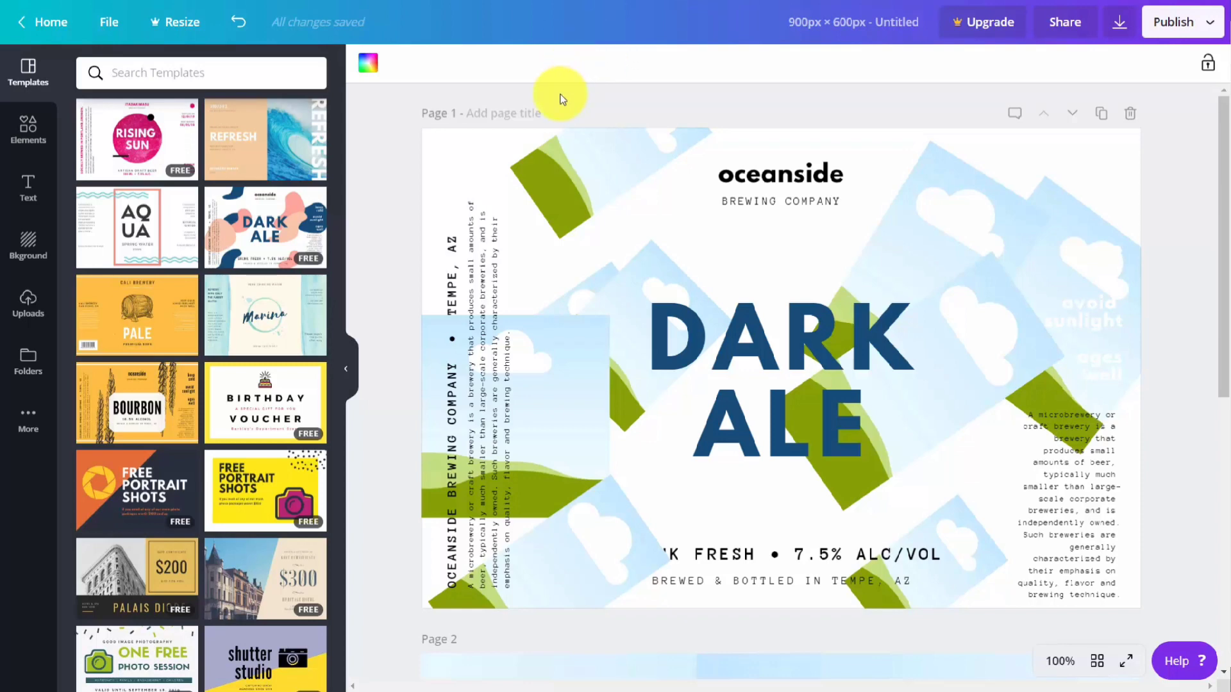
Step: Share the design with a team member with "Can edit" permission, leaving the whole team as "Not shared", and send the invite
left_click(1065, 24)
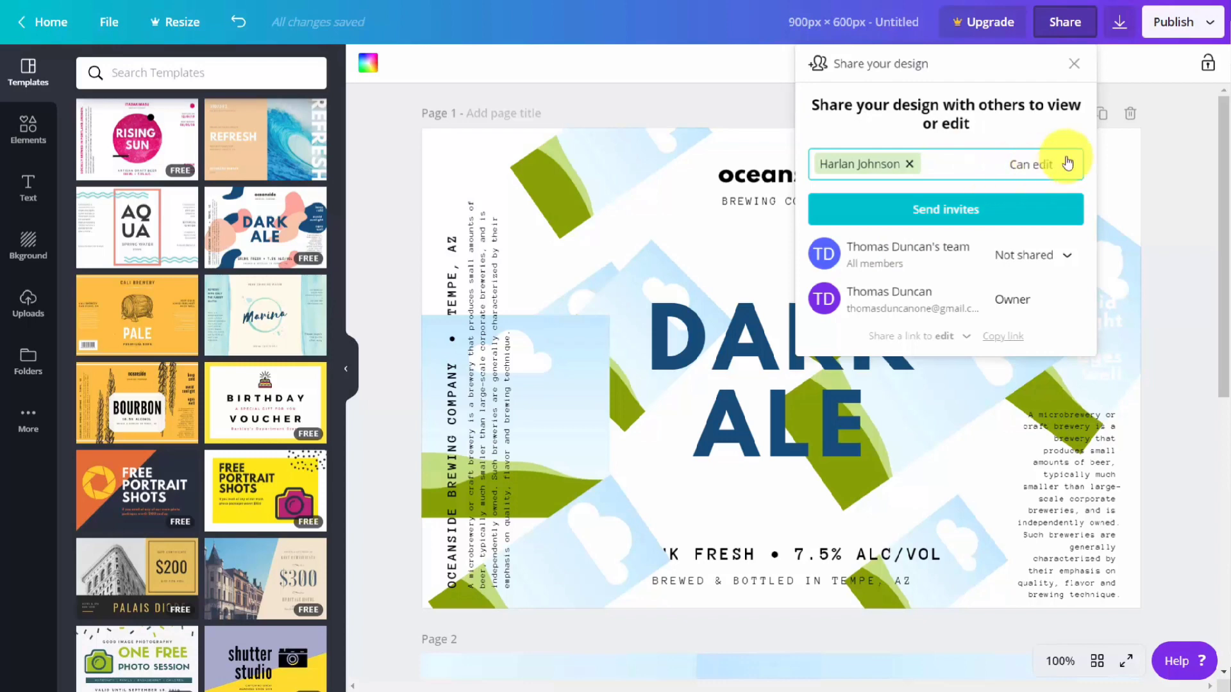
left_click(1053, 168)
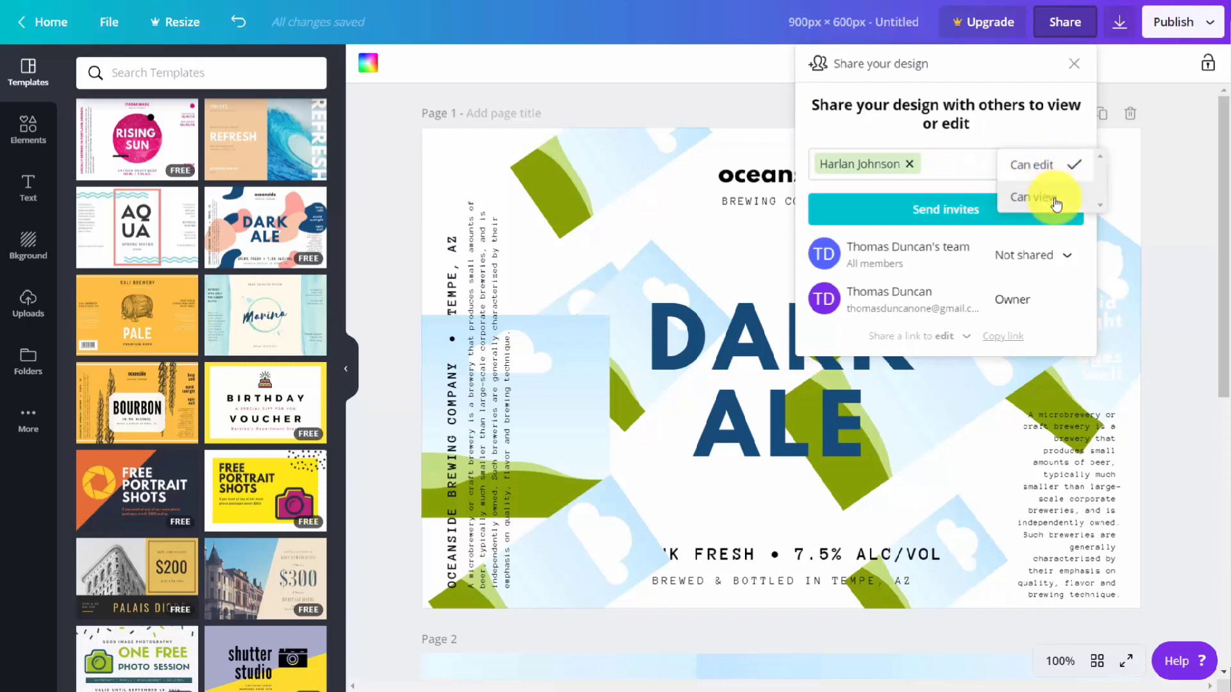
left_click(1026, 163)
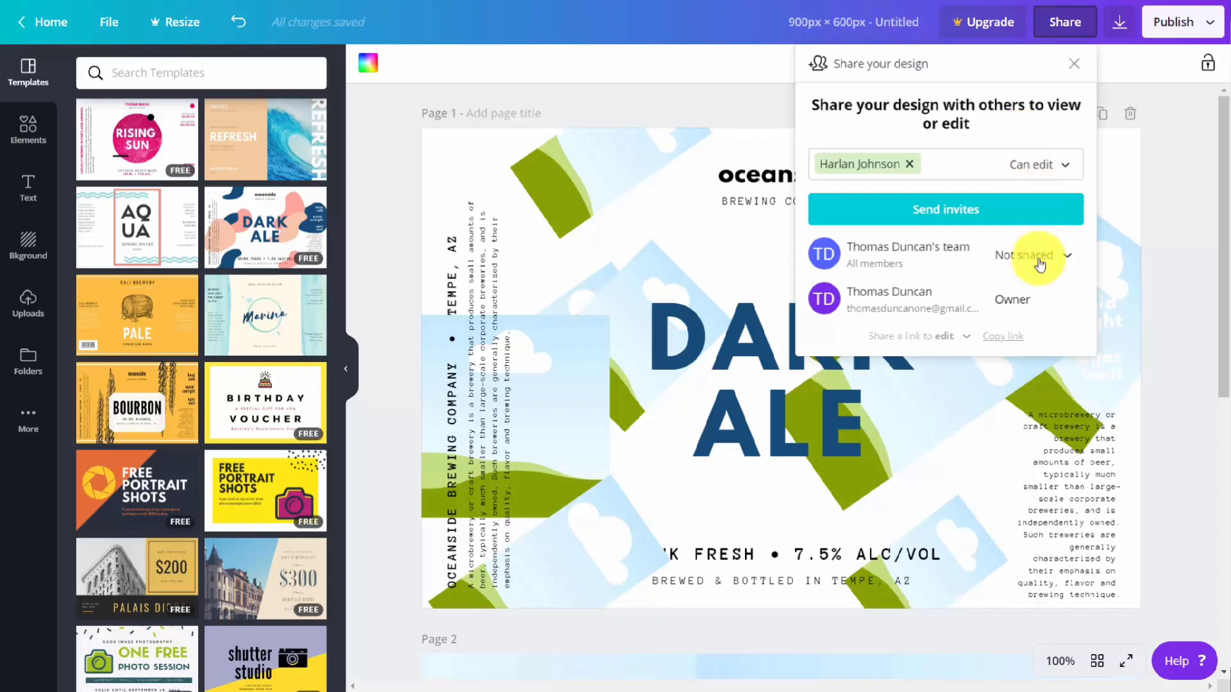
left_click(1070, 257)
left_click(1015, 187)
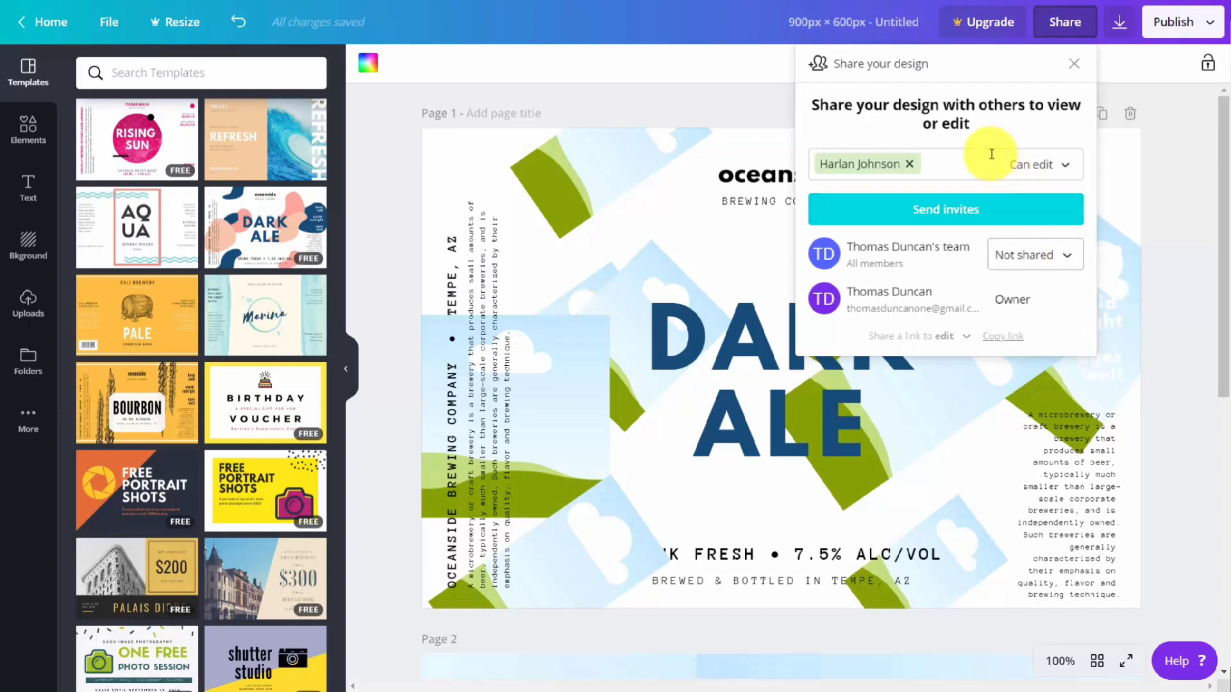
left_click(941, 214)
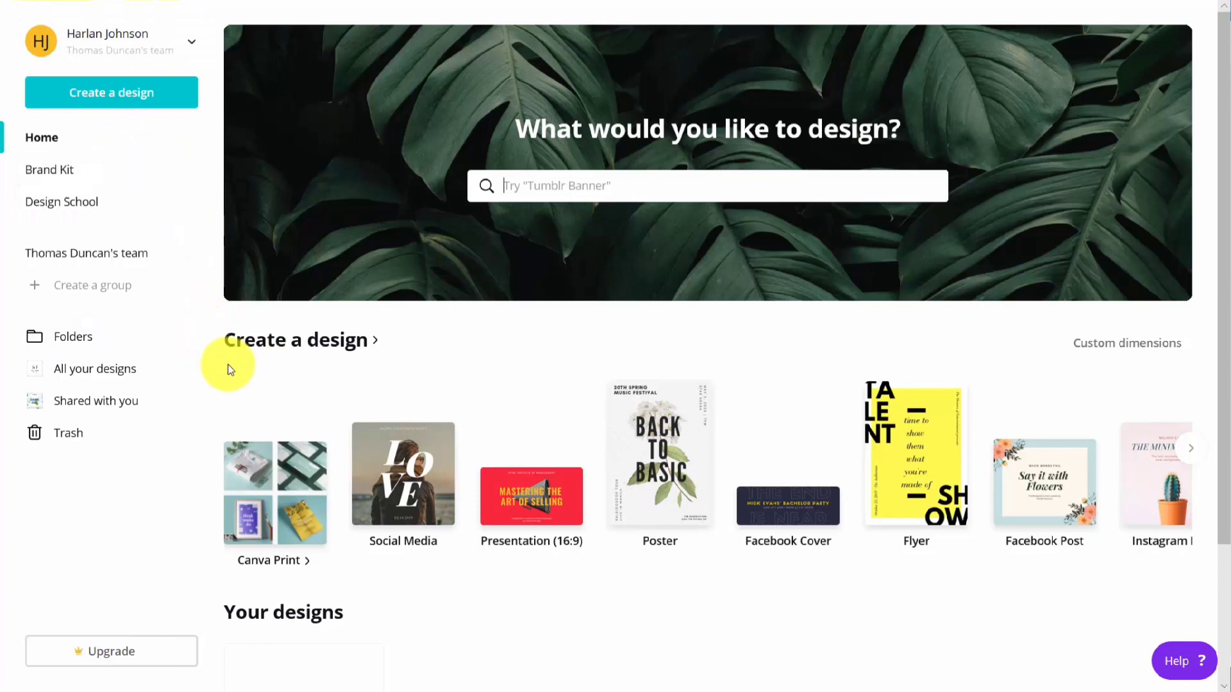
Step: From the invited member's account, open the shared Dark Ale design for editing and change its large title to "Duke Video"
left_click(98, 408)
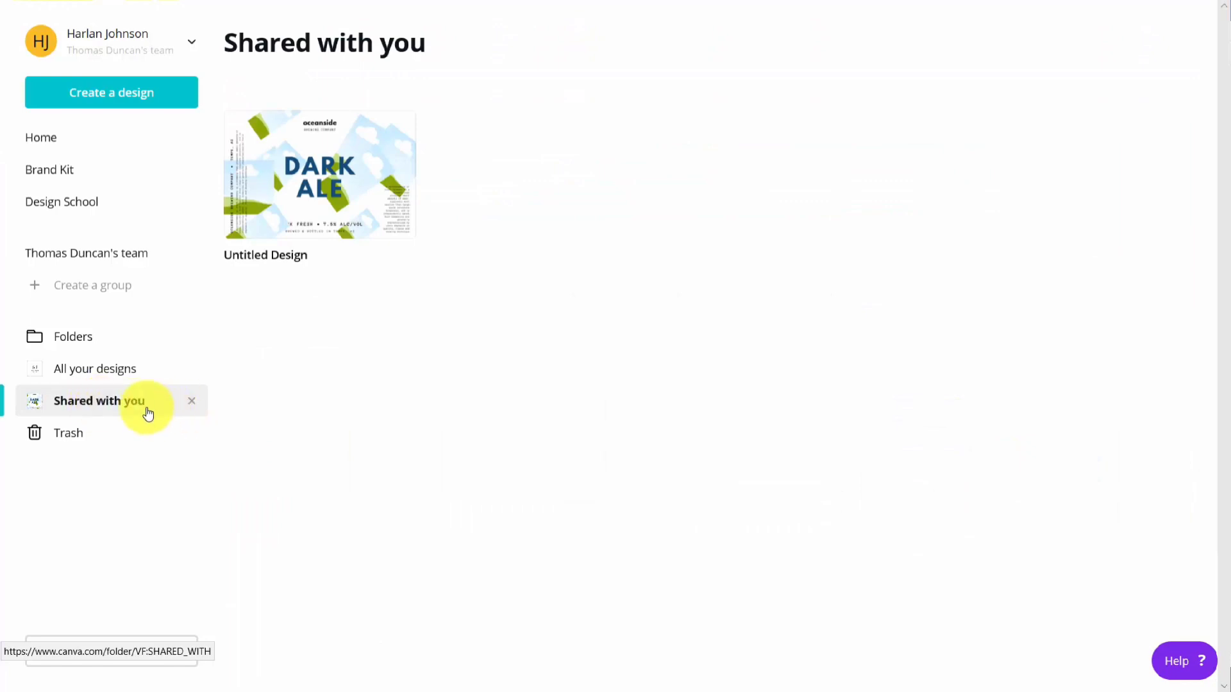
left_click(326, 168)
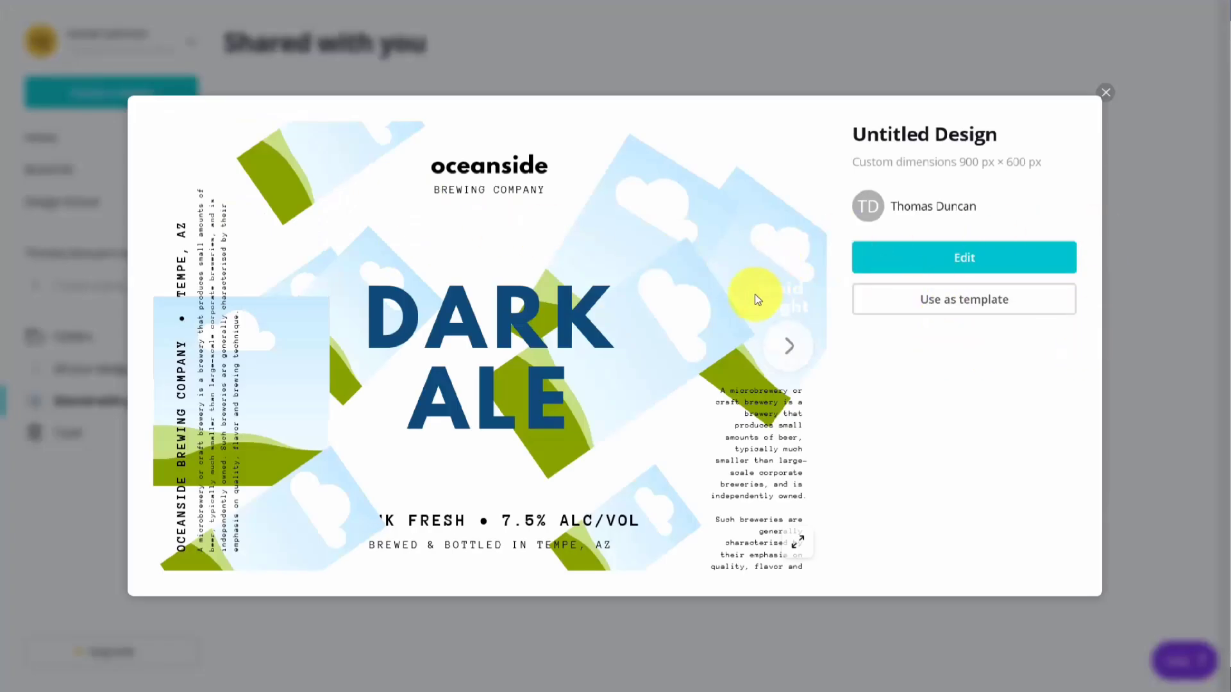
left_click(960, 256)
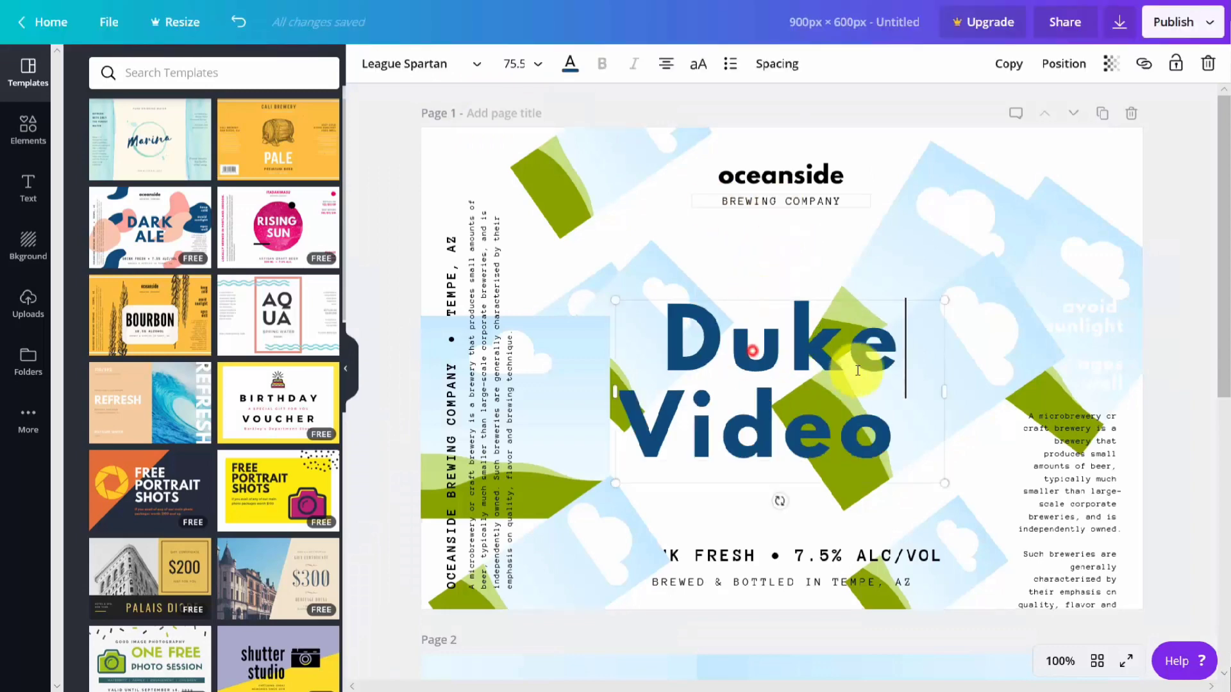
Step: Look through the available publishing options for the design
left_click(1208, 23)
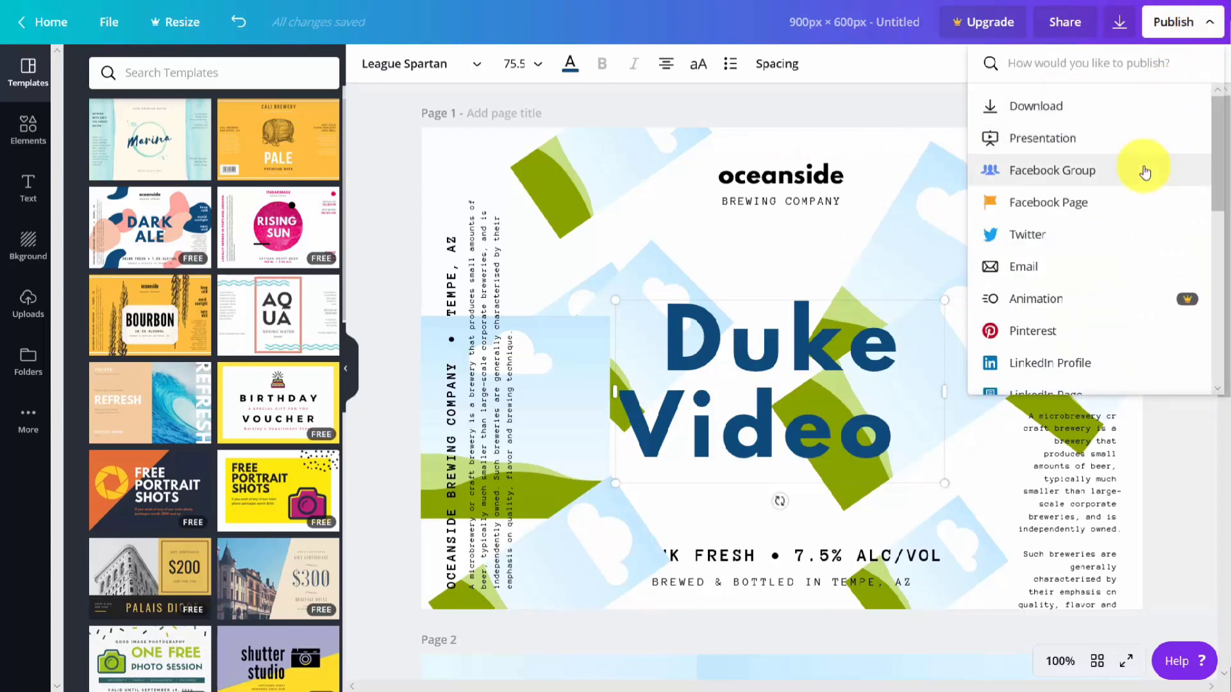
left_click(902, 132)
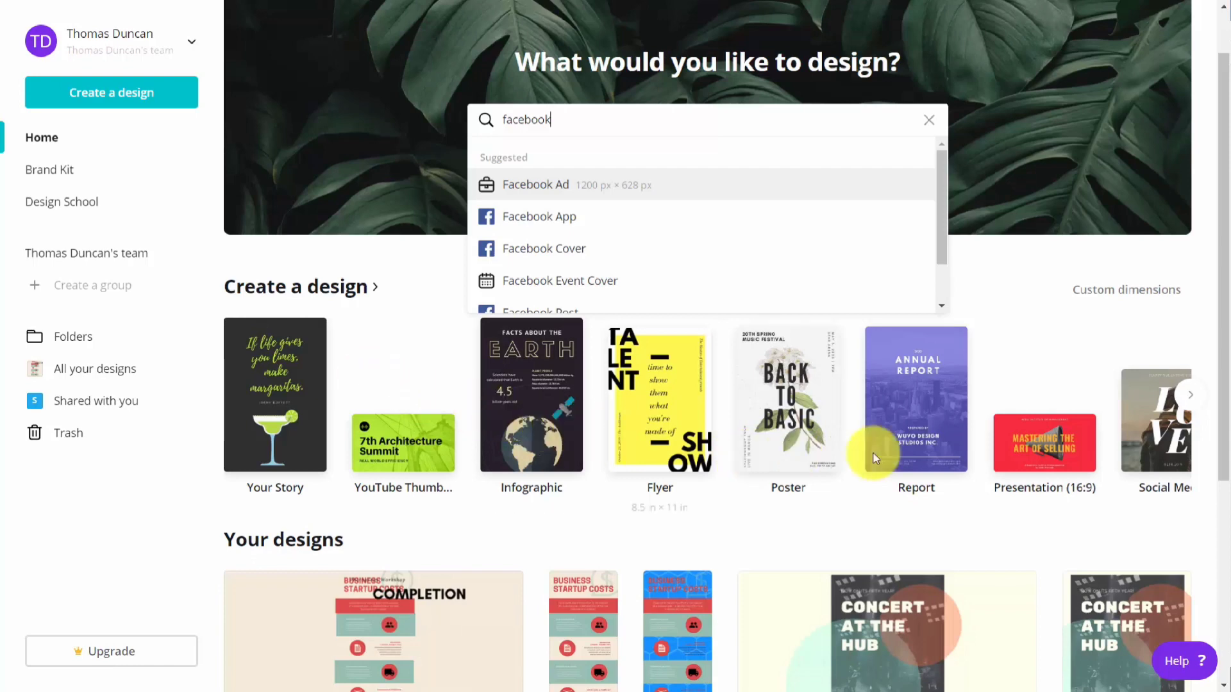
Step: Create a Presentation (16:9) design and apply the "Our Mission" page of the Pink and White Geometric Gradient Memphis Creative Presentation template
left_click(1023, 449)
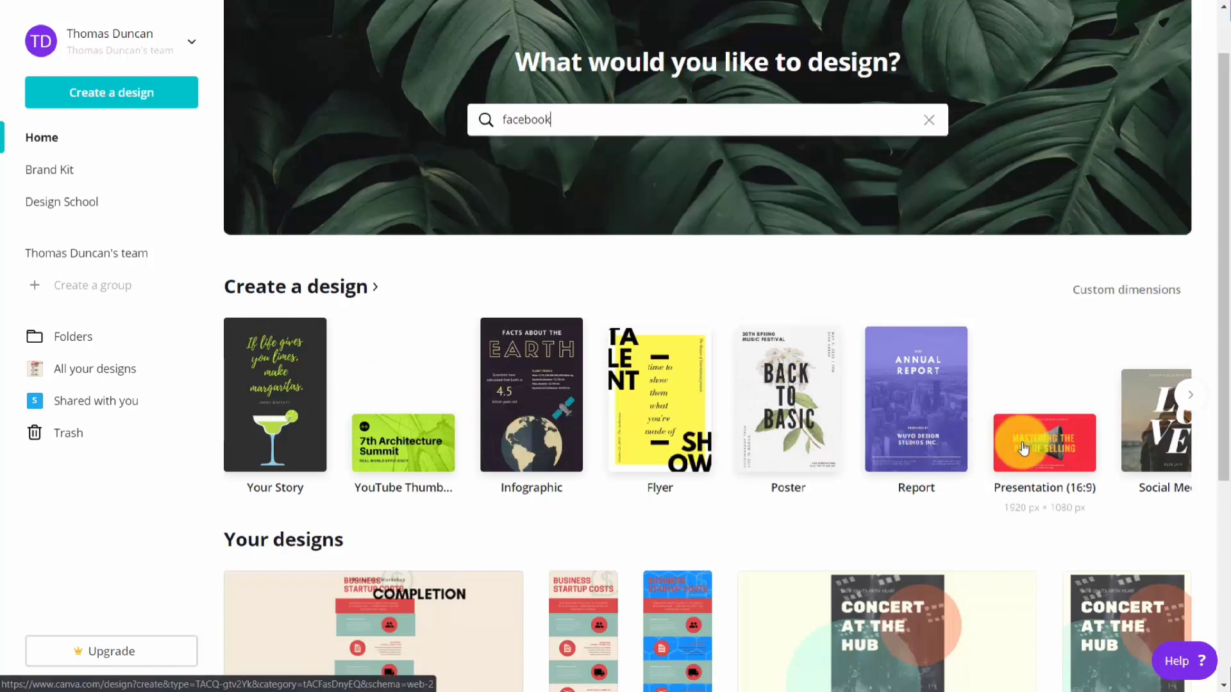
left_click(1024, 449)
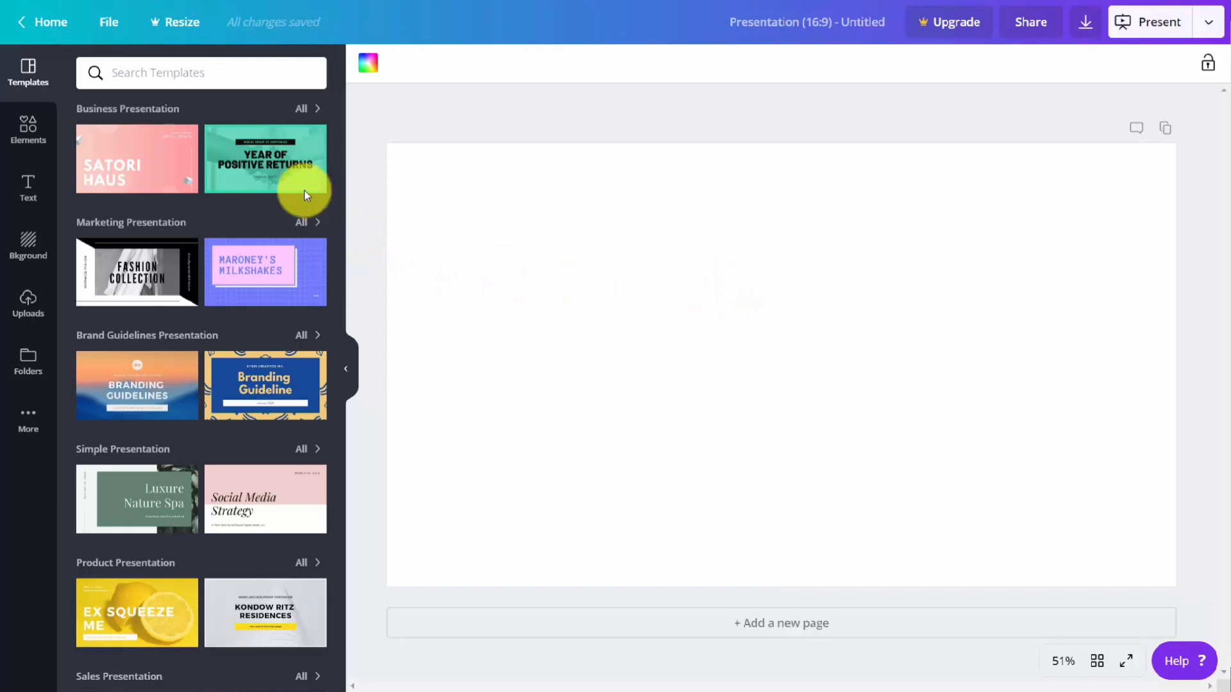
mouse_move(259, 173)
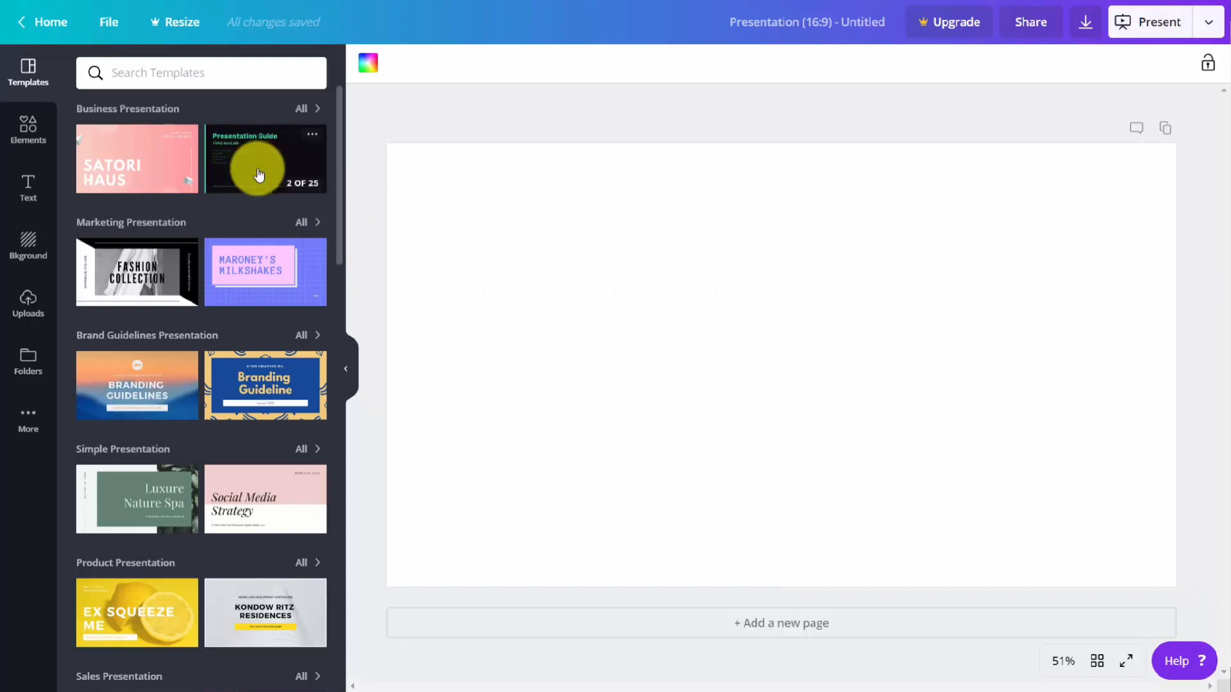
mouse_move(259, 277)
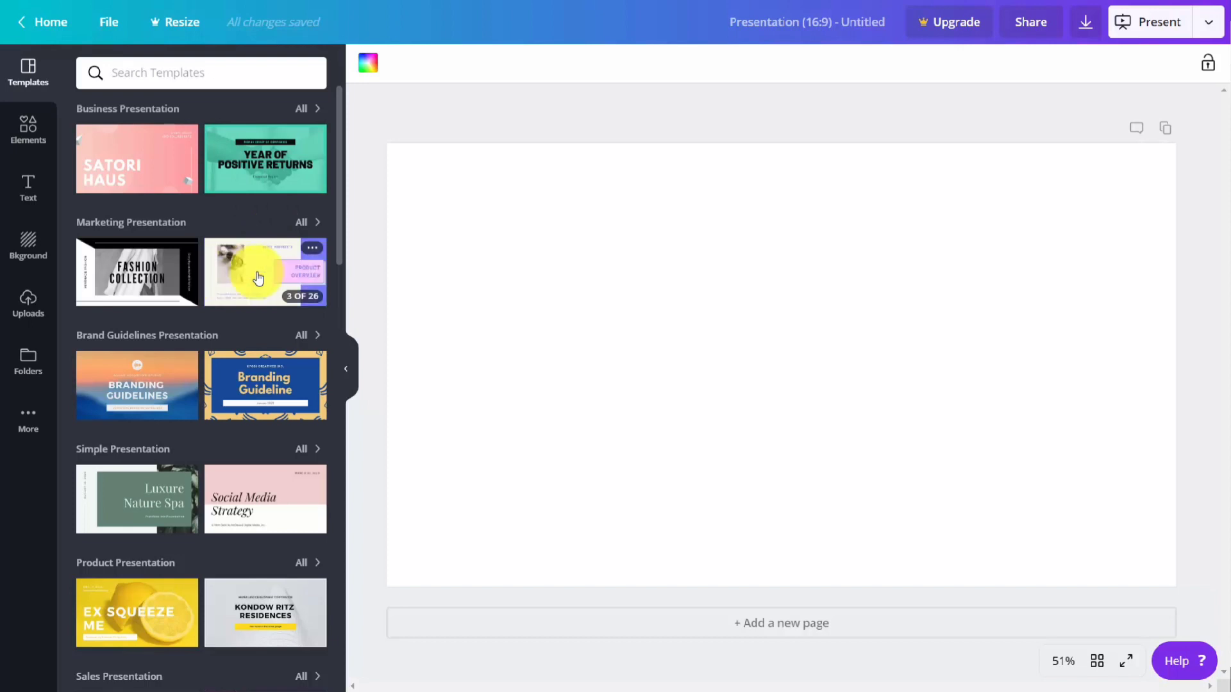
left_click(262, 264)
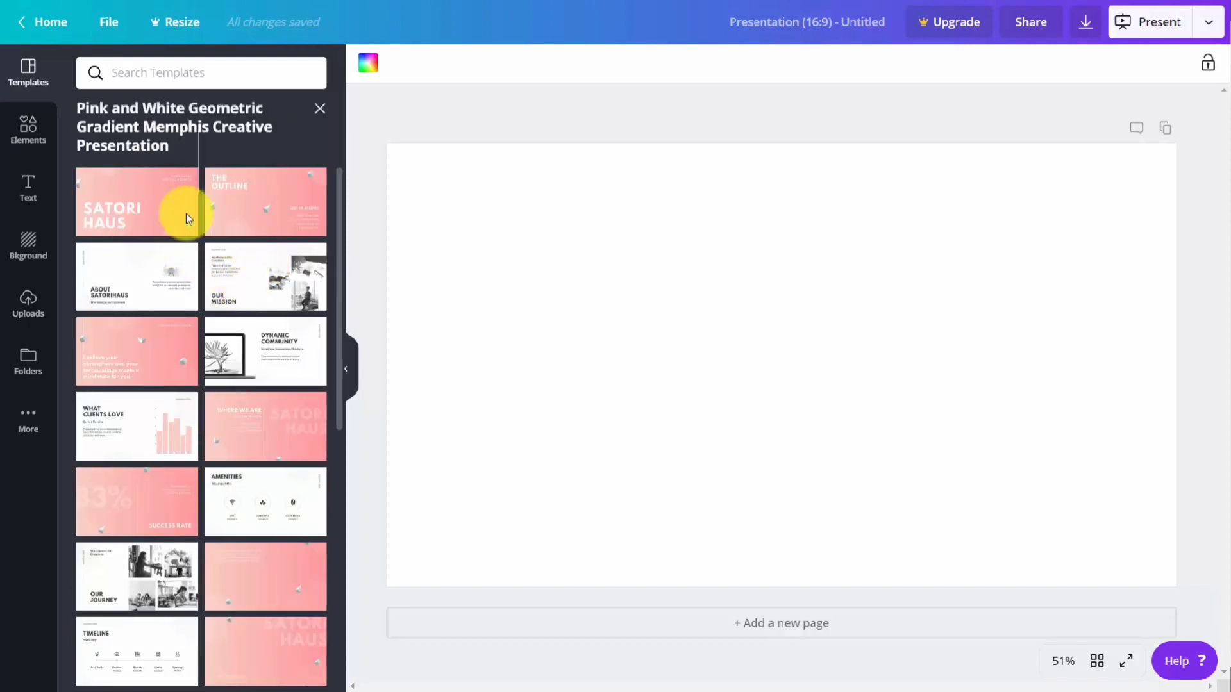
left_click(265, 275)
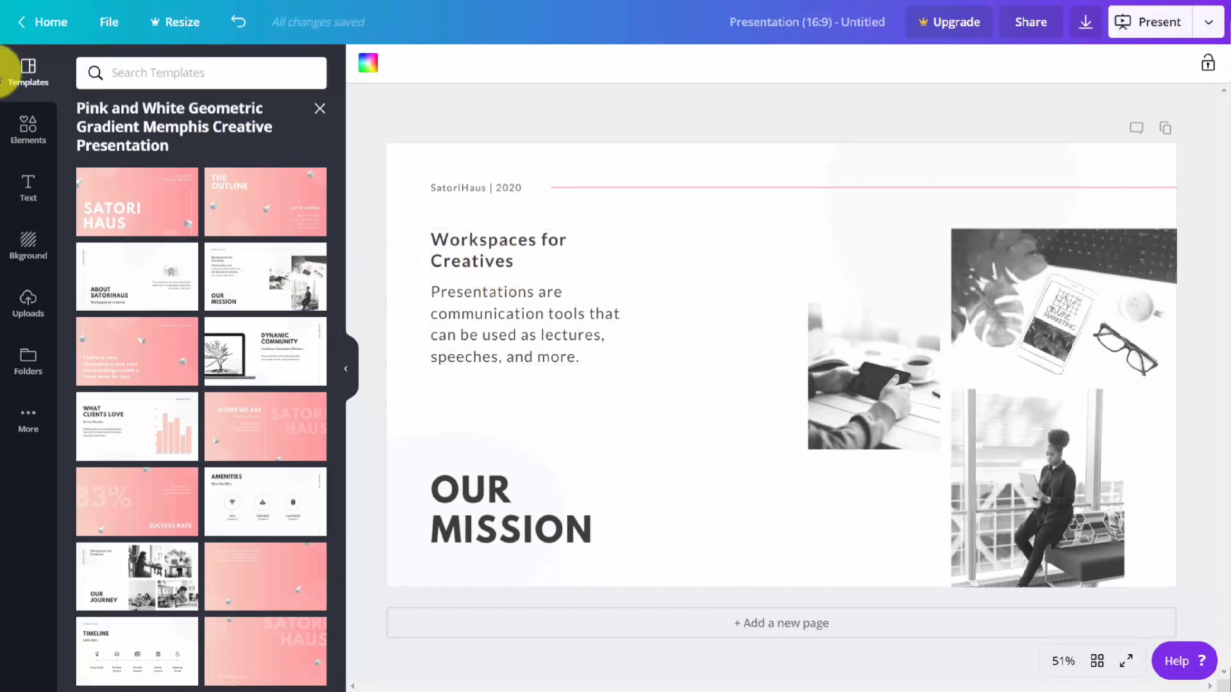
Step: Look through the available elements for the presentation, including the photos and graphics categories
left_click(26, 133)
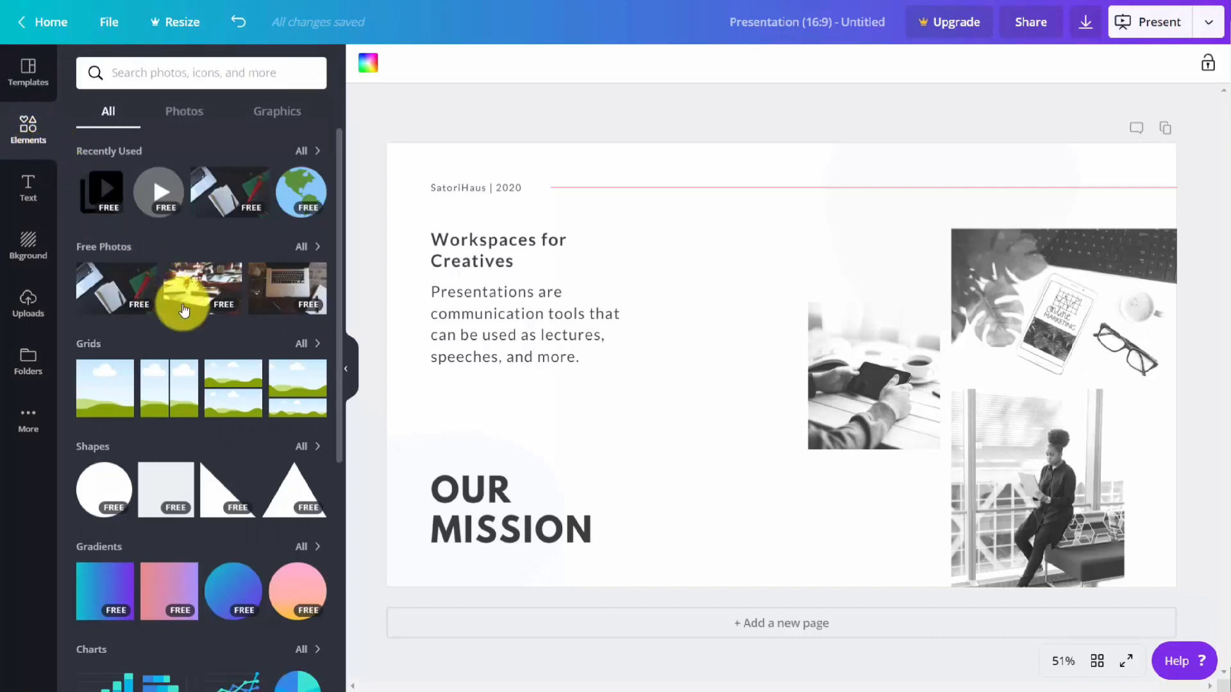
scroll(218, 355, "down", 1)
scroll(220, 358, "down", 5)
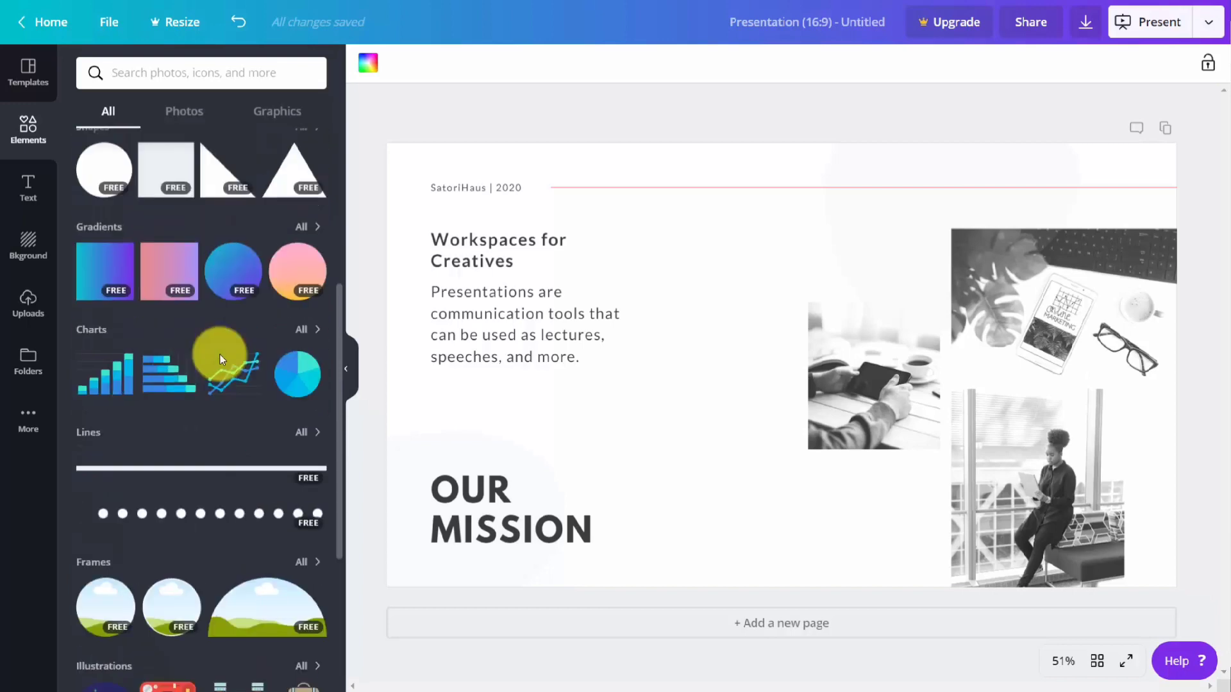
scroll(220, 358, "up", 5)
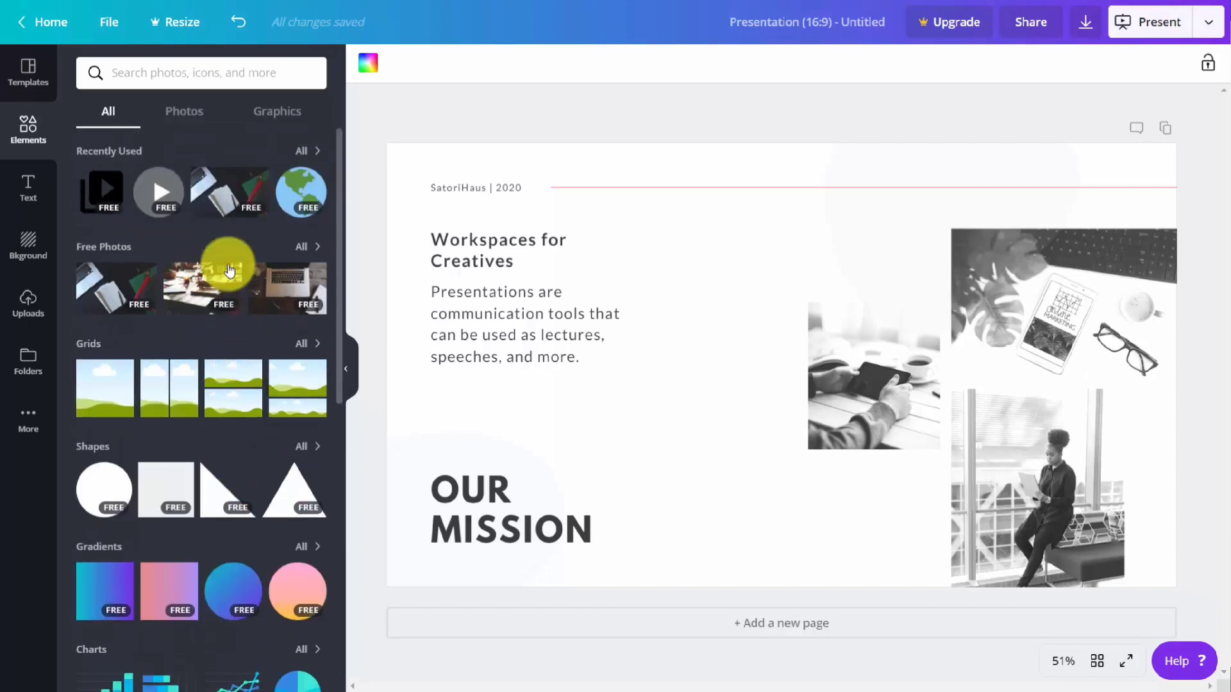
left_click(187, 112)
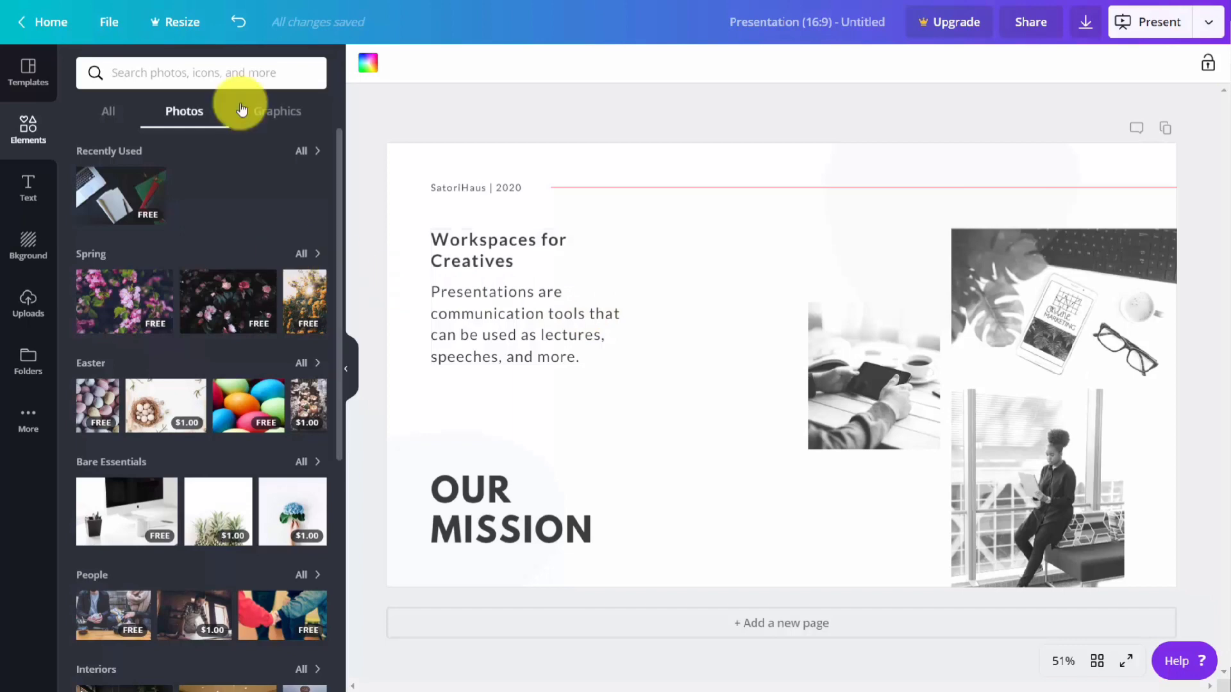
left_click(285, 118)
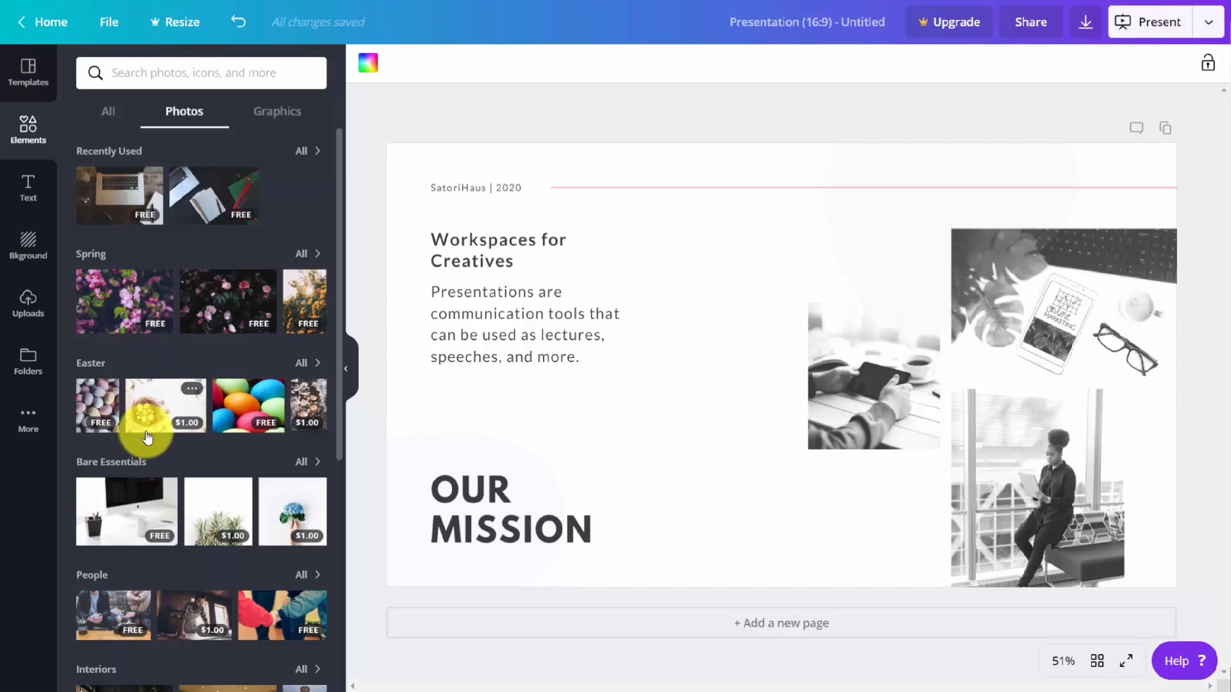
Step: Add the $1.00 Easter egg-nest photo to the slide and view the purchase option for removing its watermarks
left_click(163, 408)
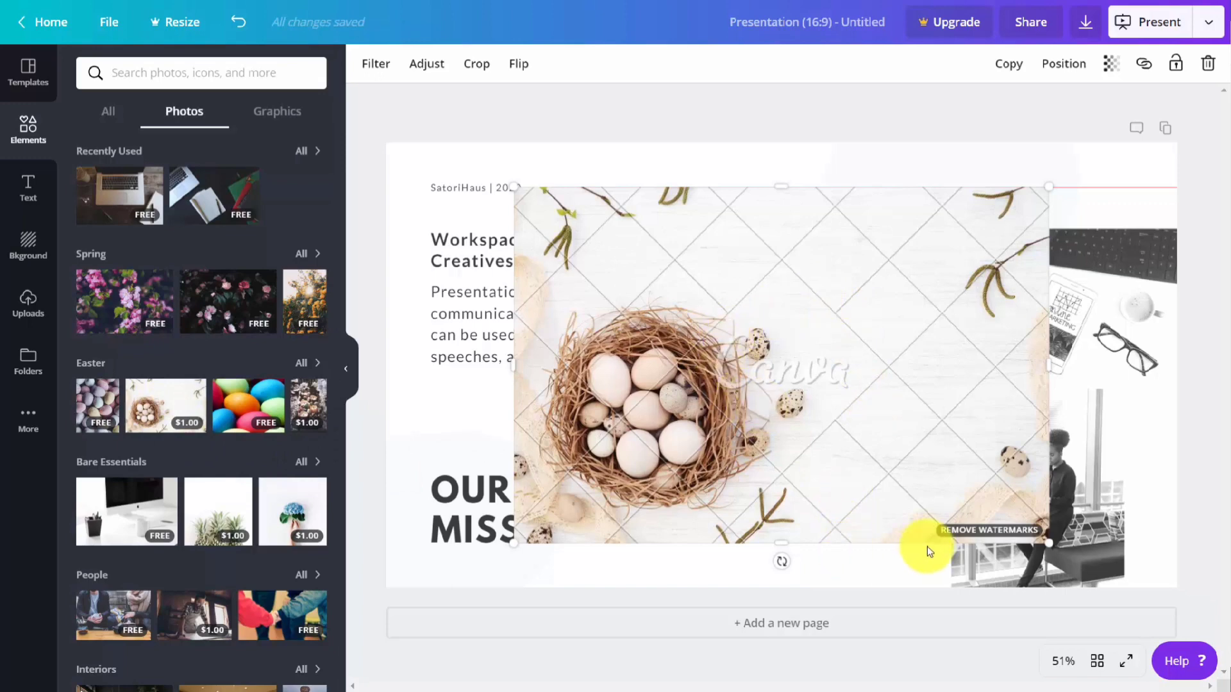
left_click(978, 534)
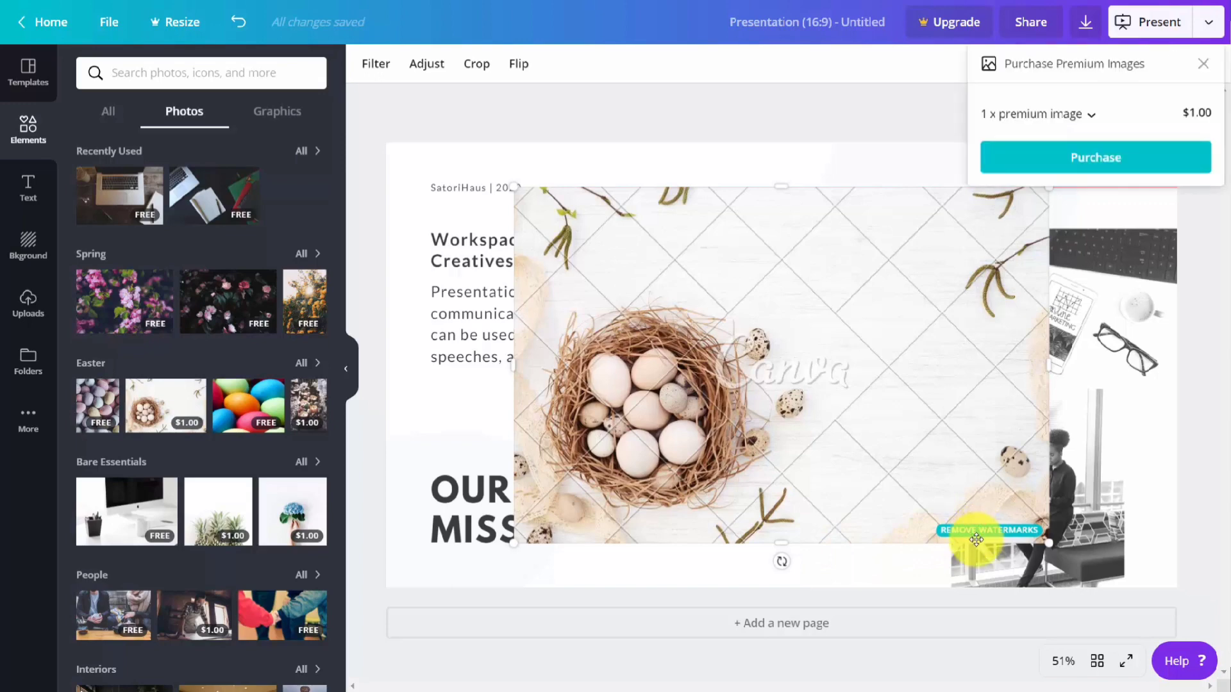
left_click(1093, 157)
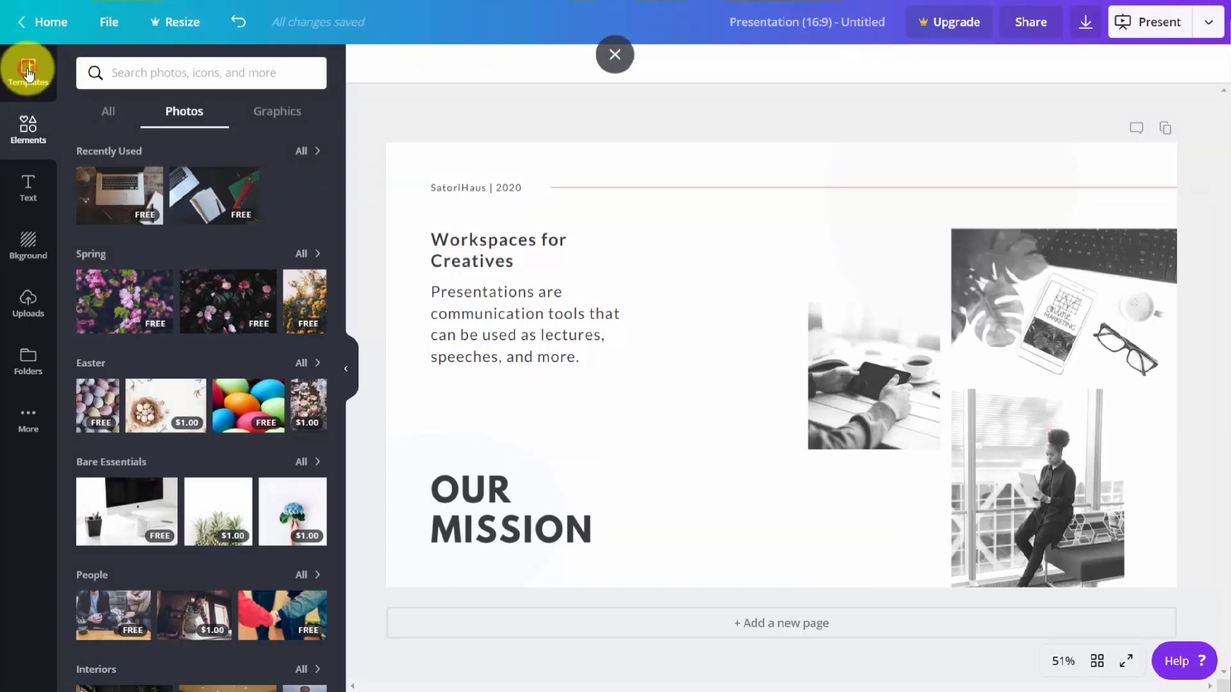
Step: Look through the presentation template categories and return to the photo elements
left_click(32, 75)
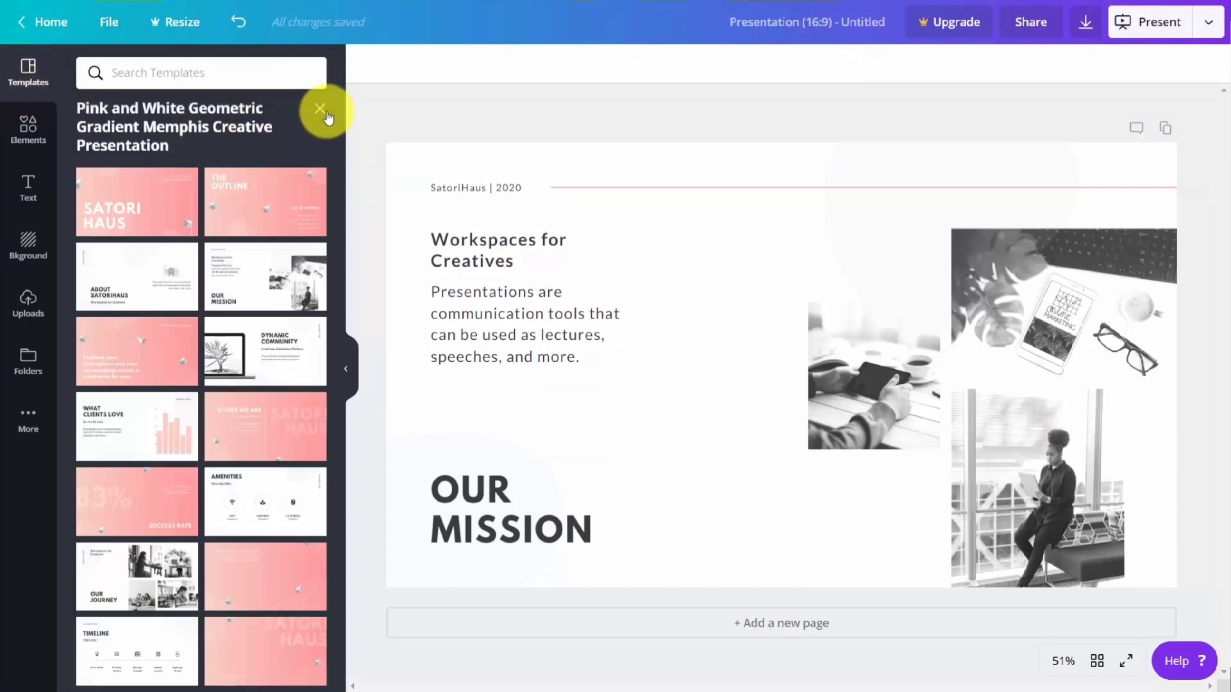
left_click(322, 110)
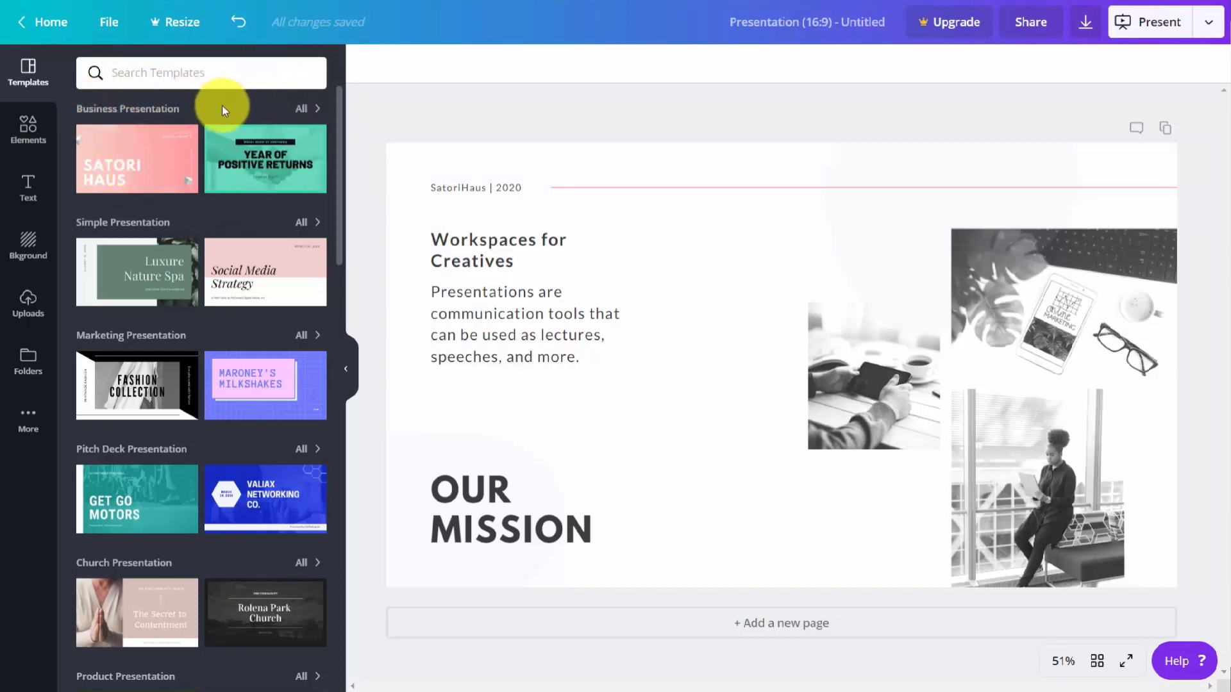
left_click(29, 128)
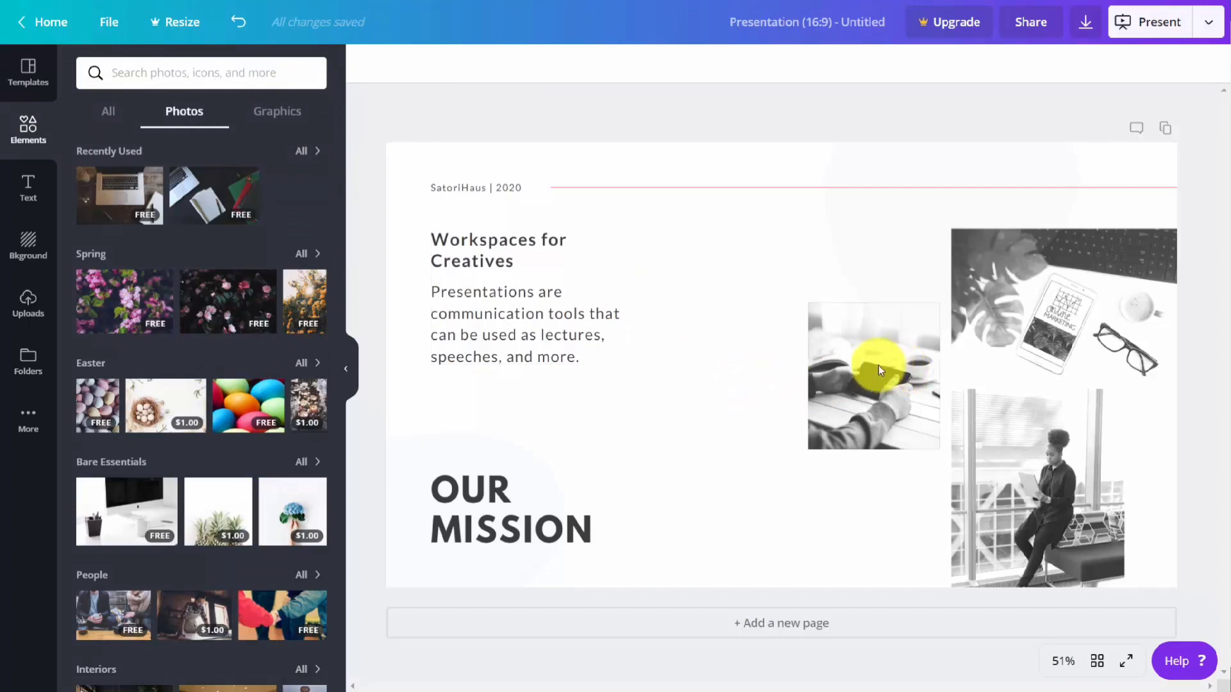
Step: Try shrinking and deleting the photo of hands holding a phone, and undo both changes
left_click(838, 353)
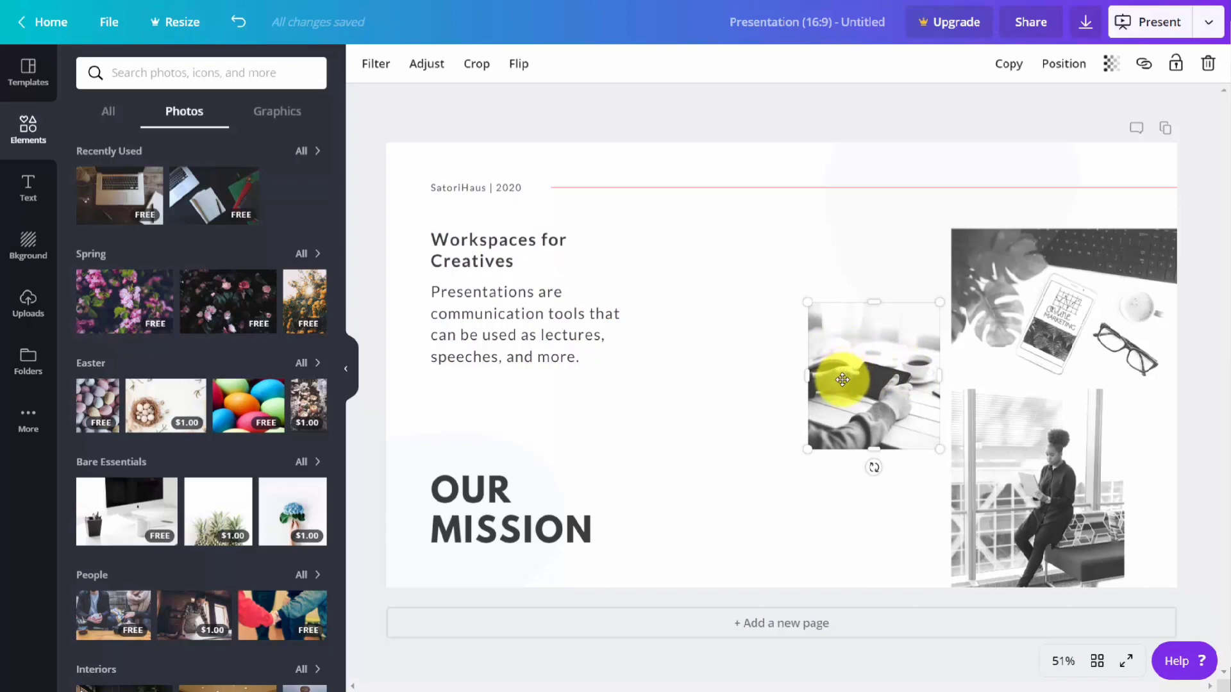
mouse_move(873, 464)
left_mouse_down()
mouse_move(897, 447)
mouse_move(873, 467)
left_mouse_up()
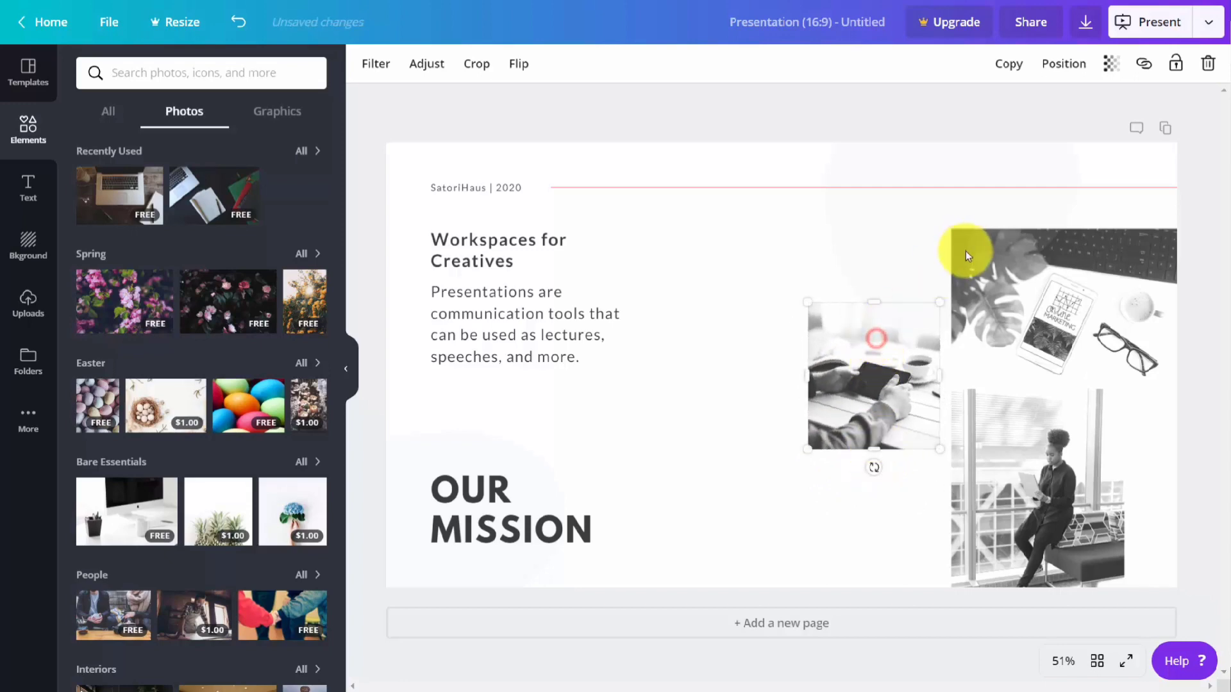
left_click_drag(935, 299, 887, 360)
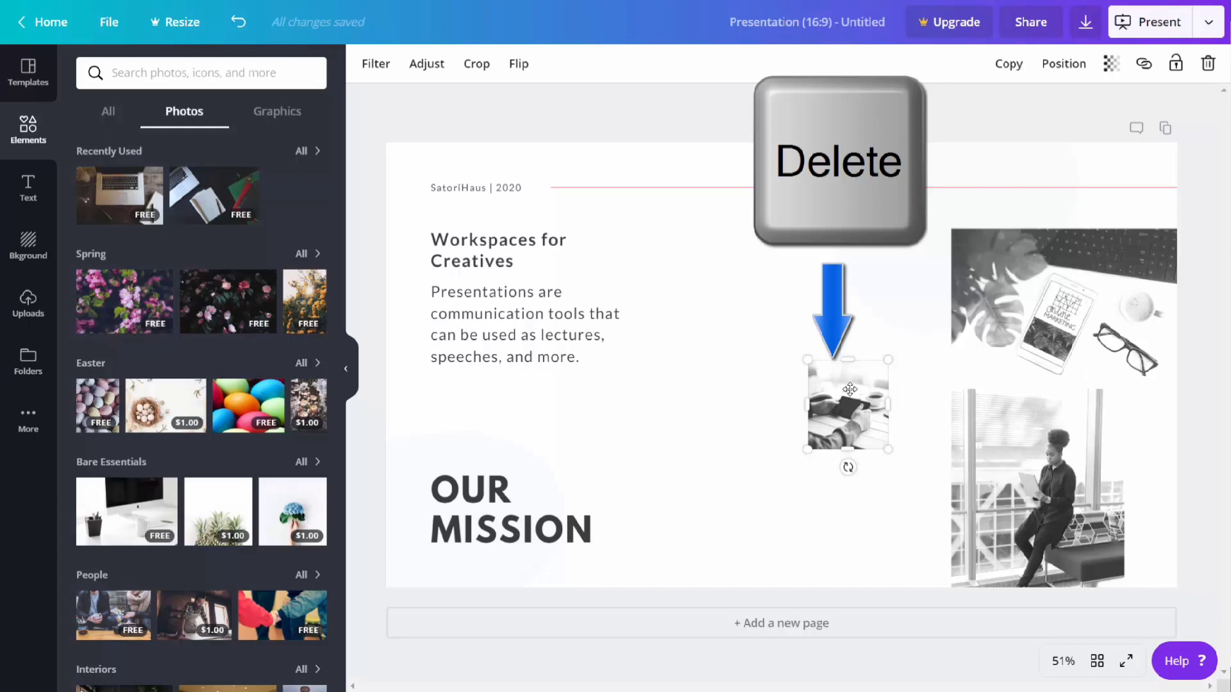
key("Delete")
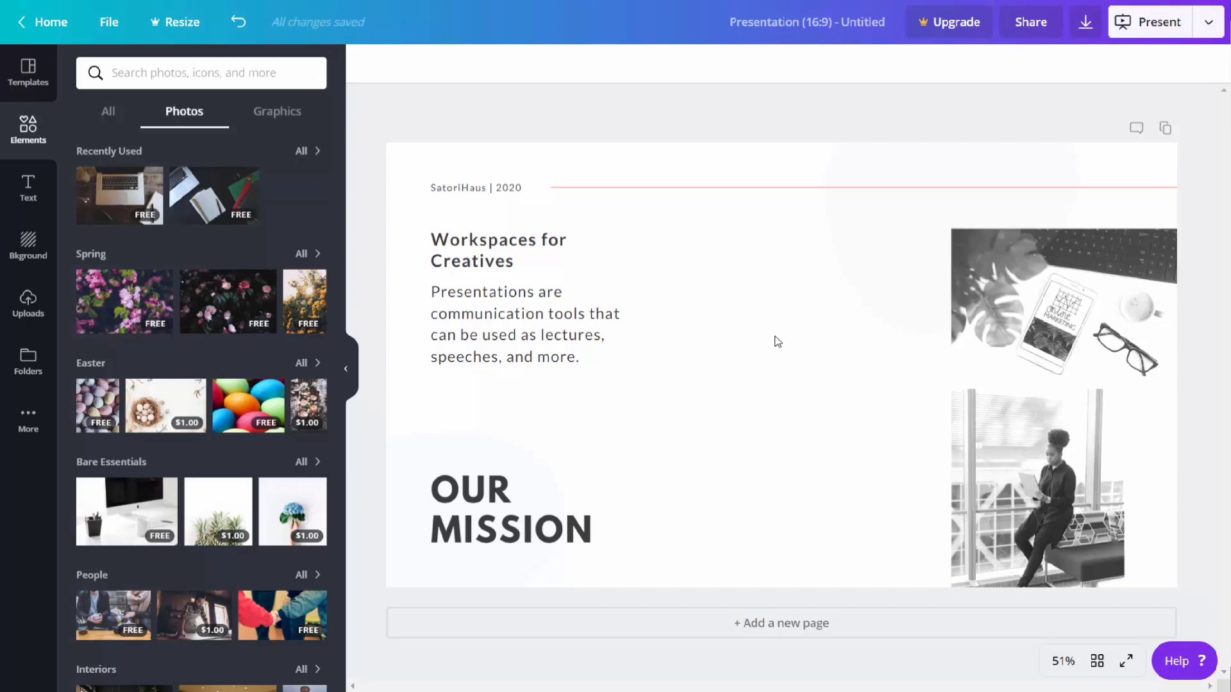
left_click(239, 30)
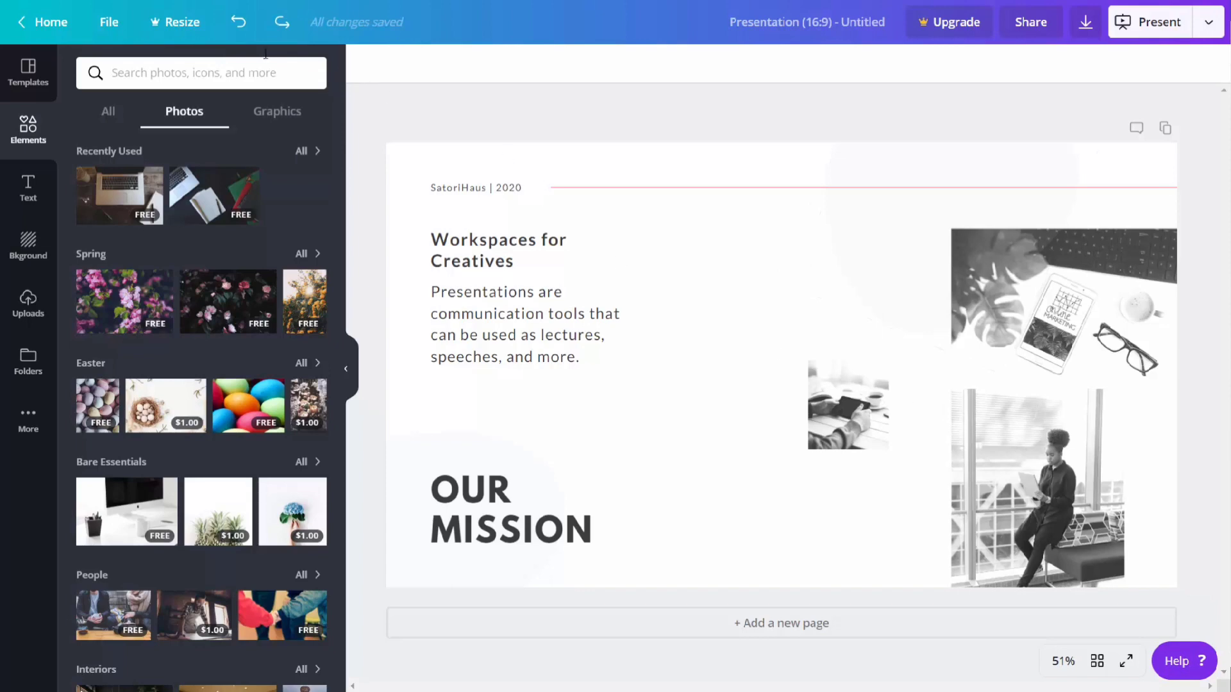
left_click(239, 24)
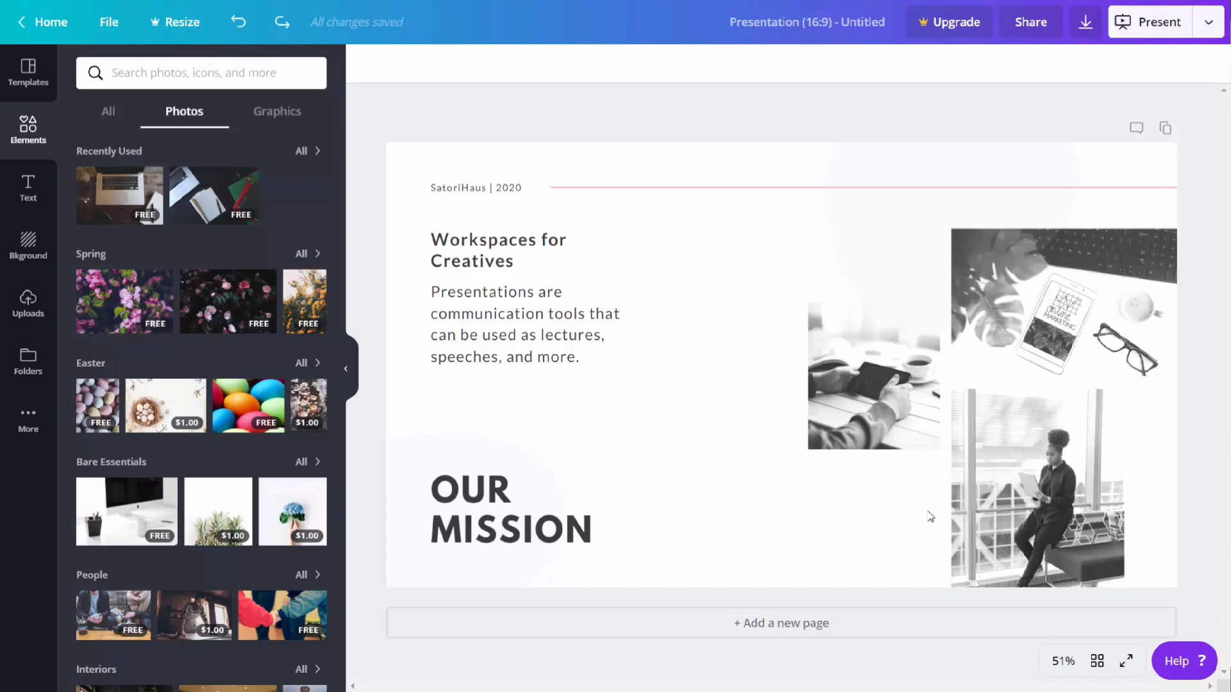
Step: Replace the photo of hands holding a phone with the recently used laptop photo, scaled down to fit beside the other photos
left_click(875, 363)
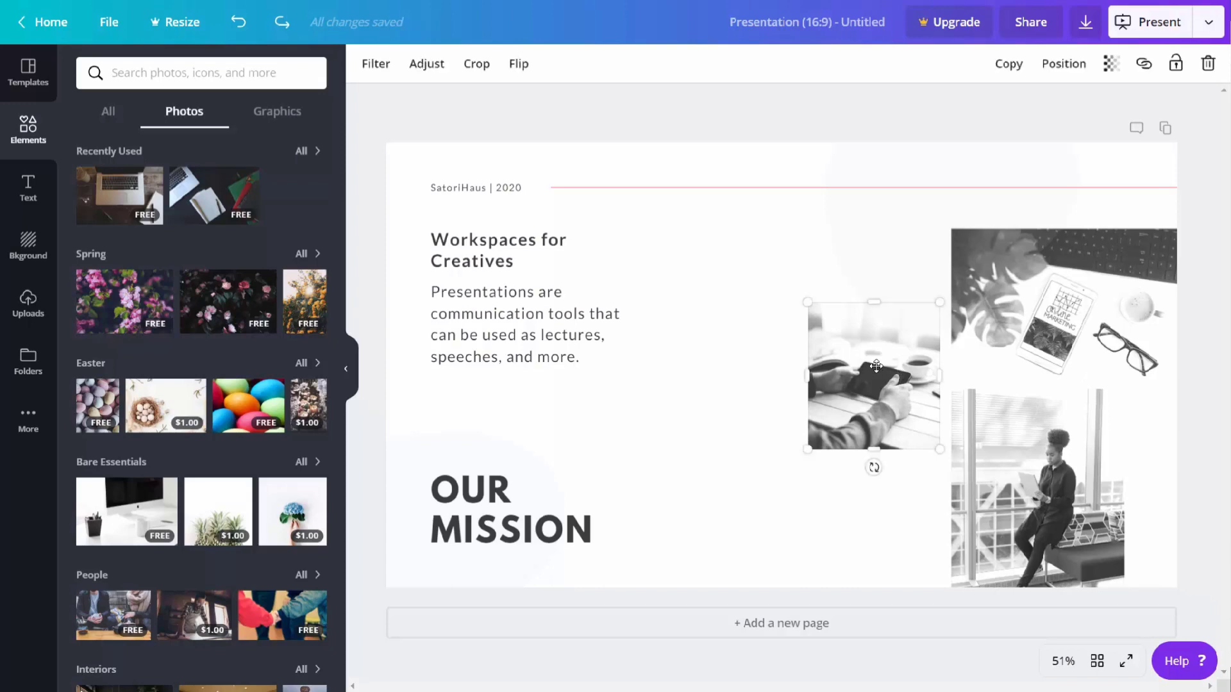
key("Delete")
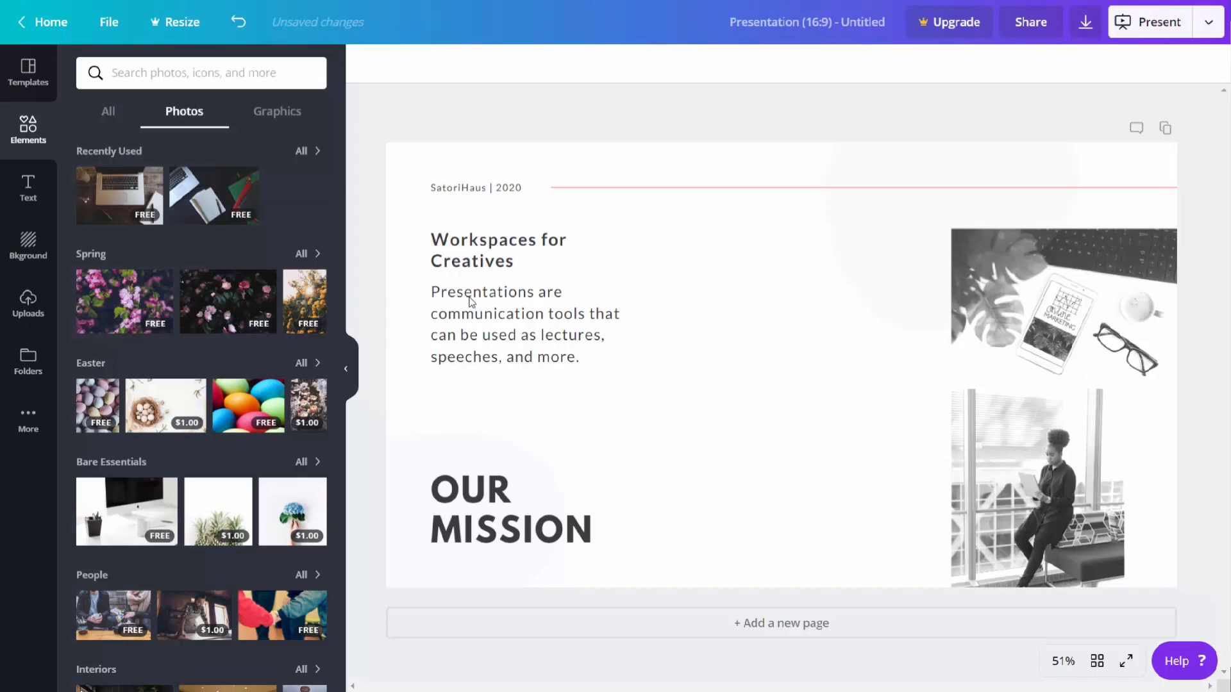
left_click(122, 198)
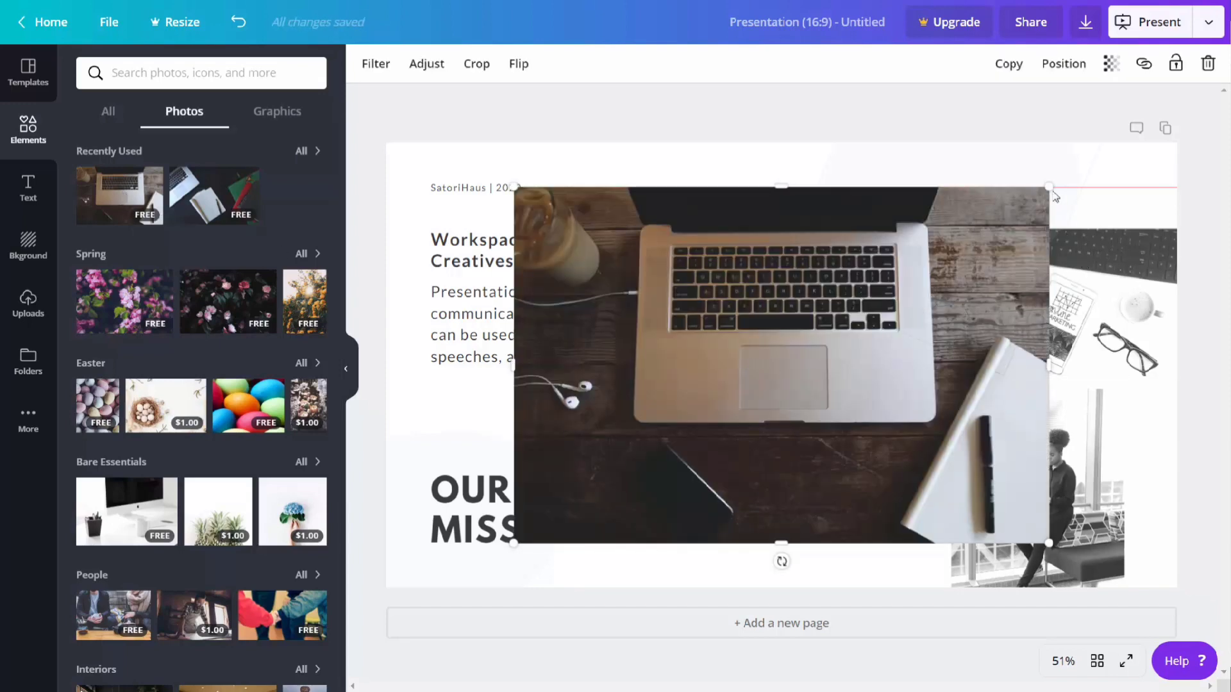
left_click_drag(1048, 190, 789, 384)
left_click_drag(686, 424, 873, 355)
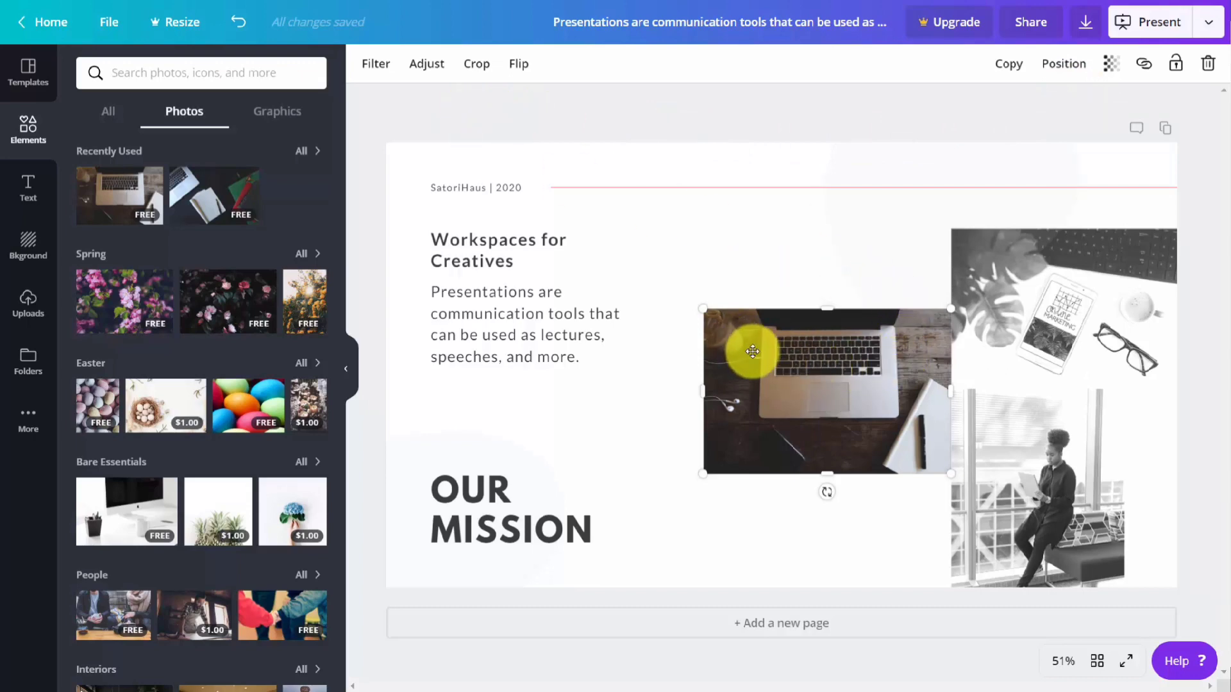
Step: Apply the Greyscale filter to the laptop photo
left_click(810, 302)
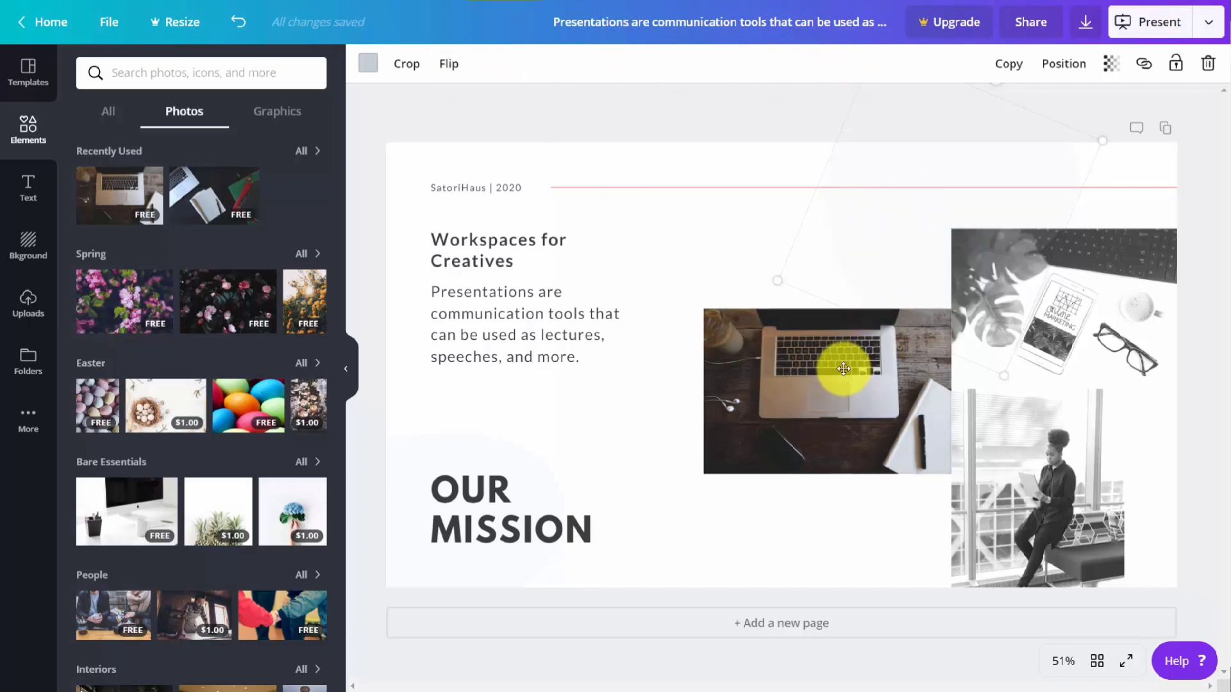
left_click(843, 369)
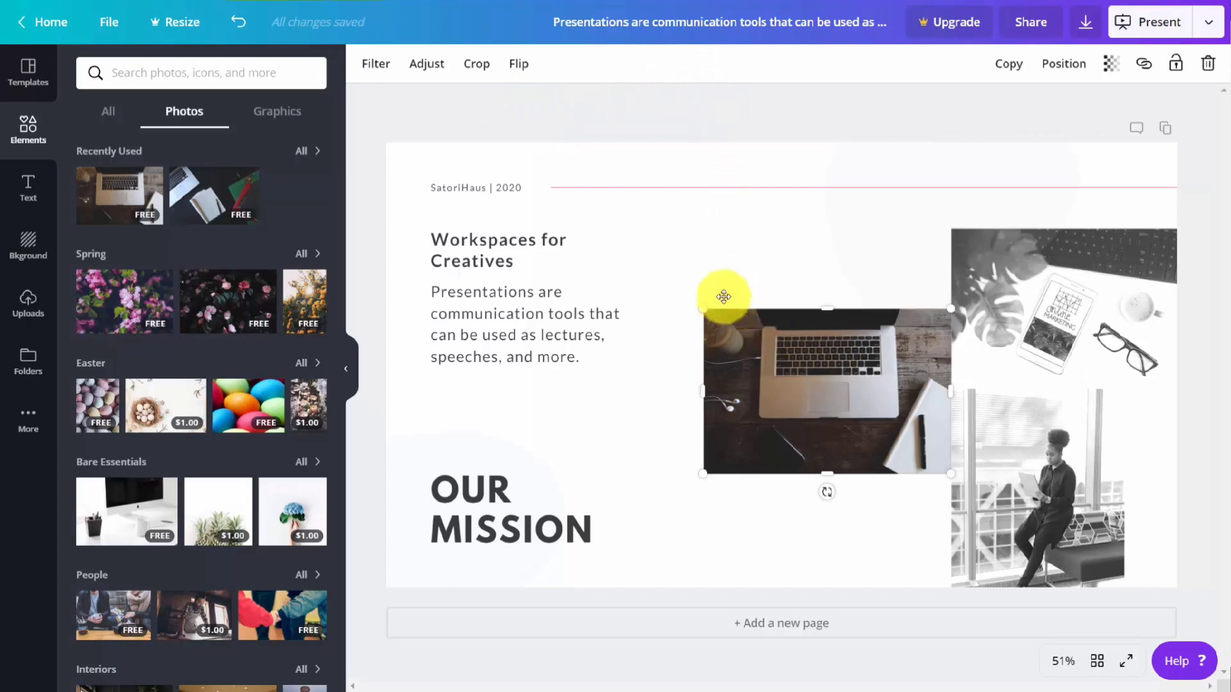
left_click(370, 66)
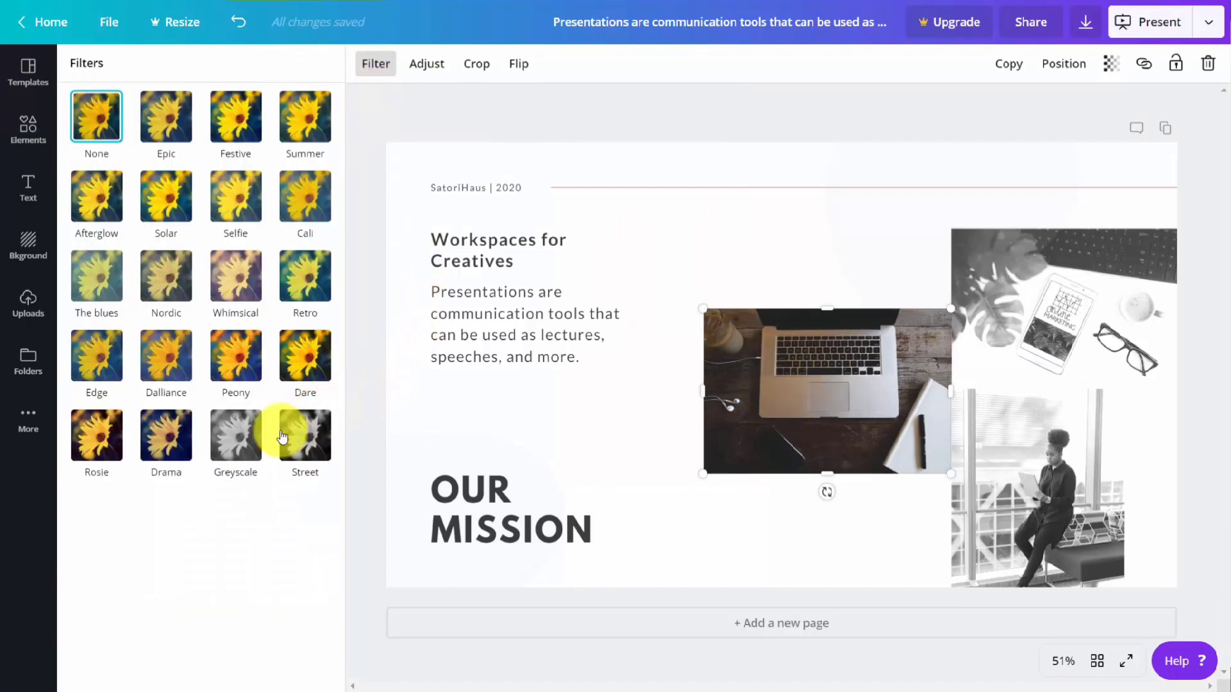
left_click(230, 423)
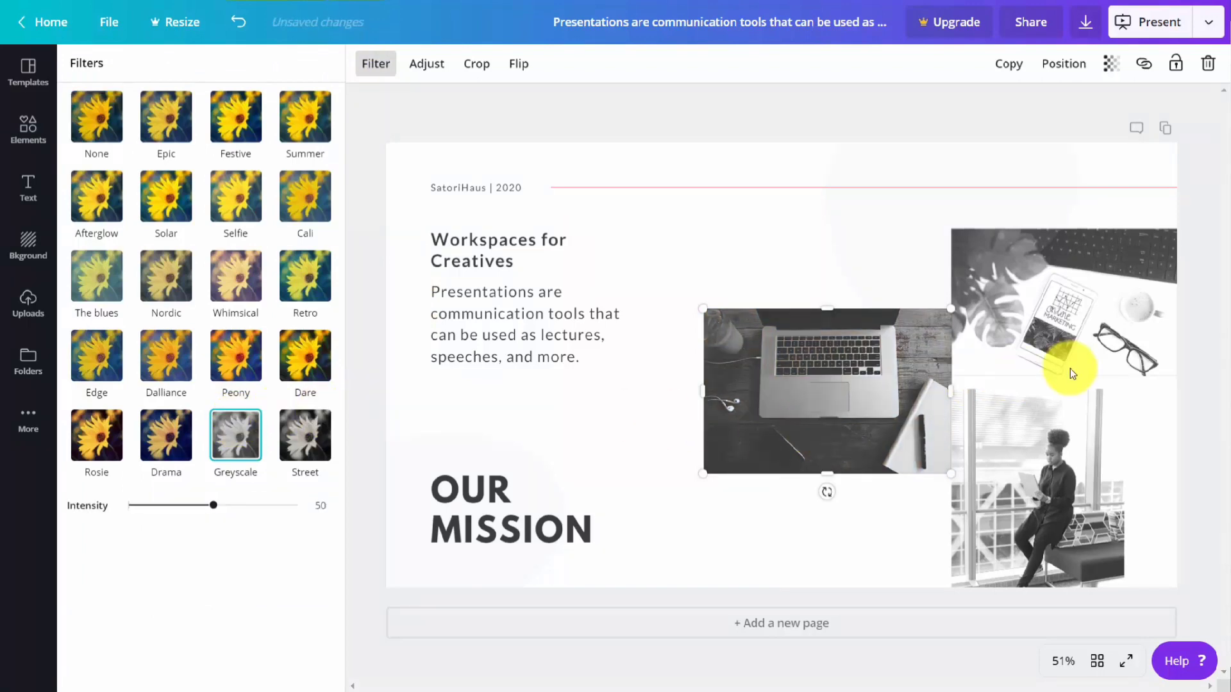
Step: Check the laptop photo's adjustment and crop options without changing them, and flip the photo horizontally
left_click(434, 81)
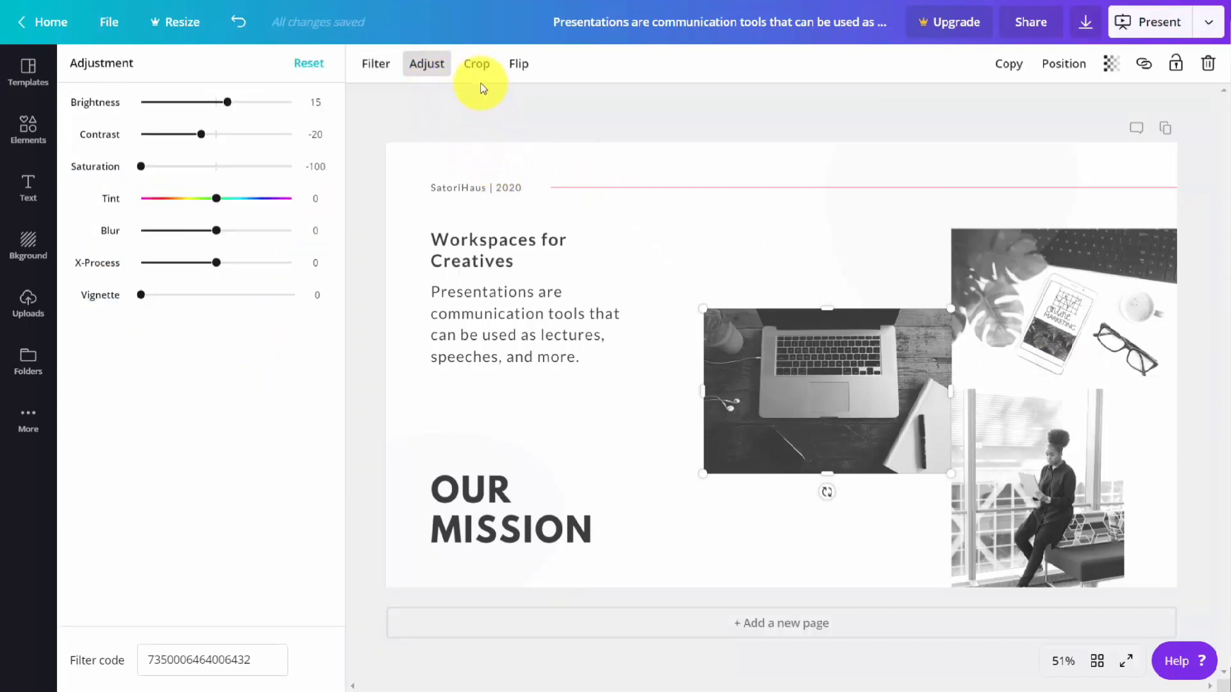
left_click(477, 65)
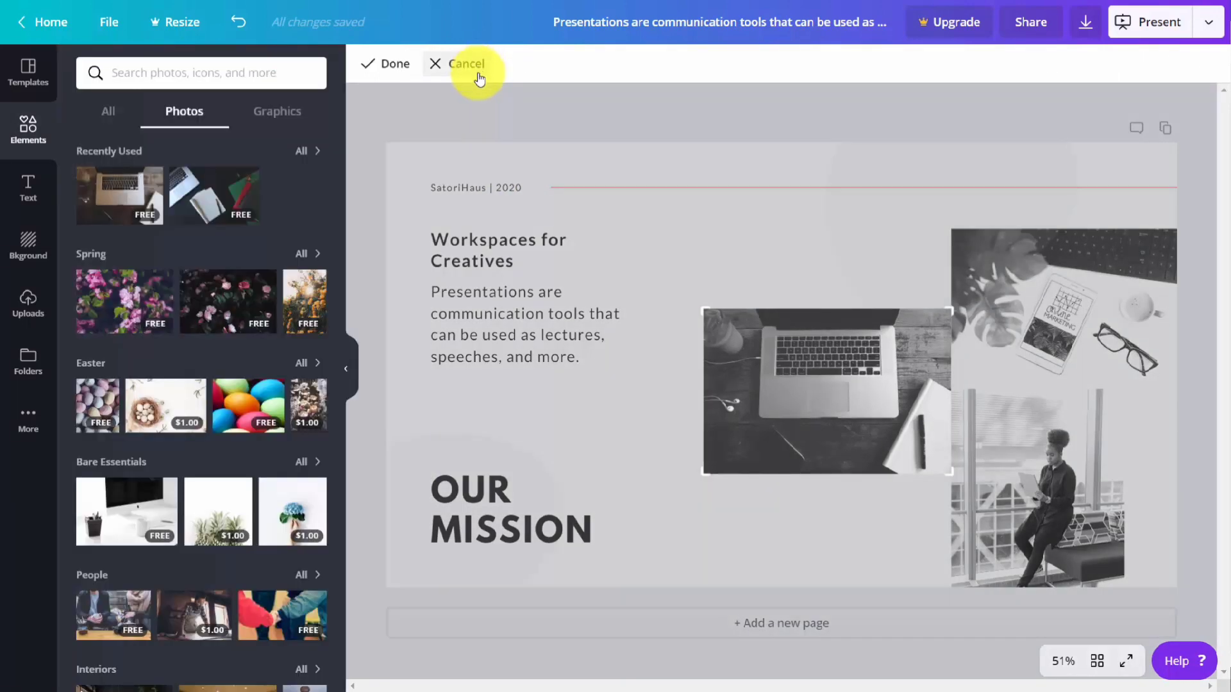
left_click(479, 78)
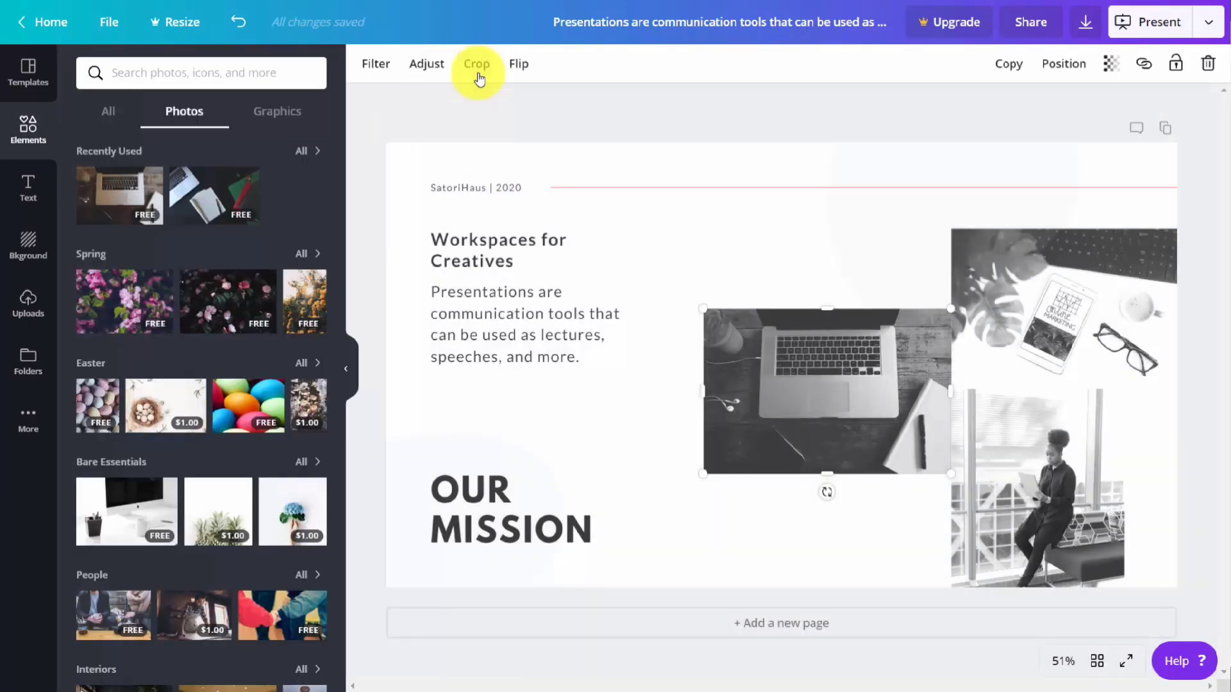
left_click(515, 72)
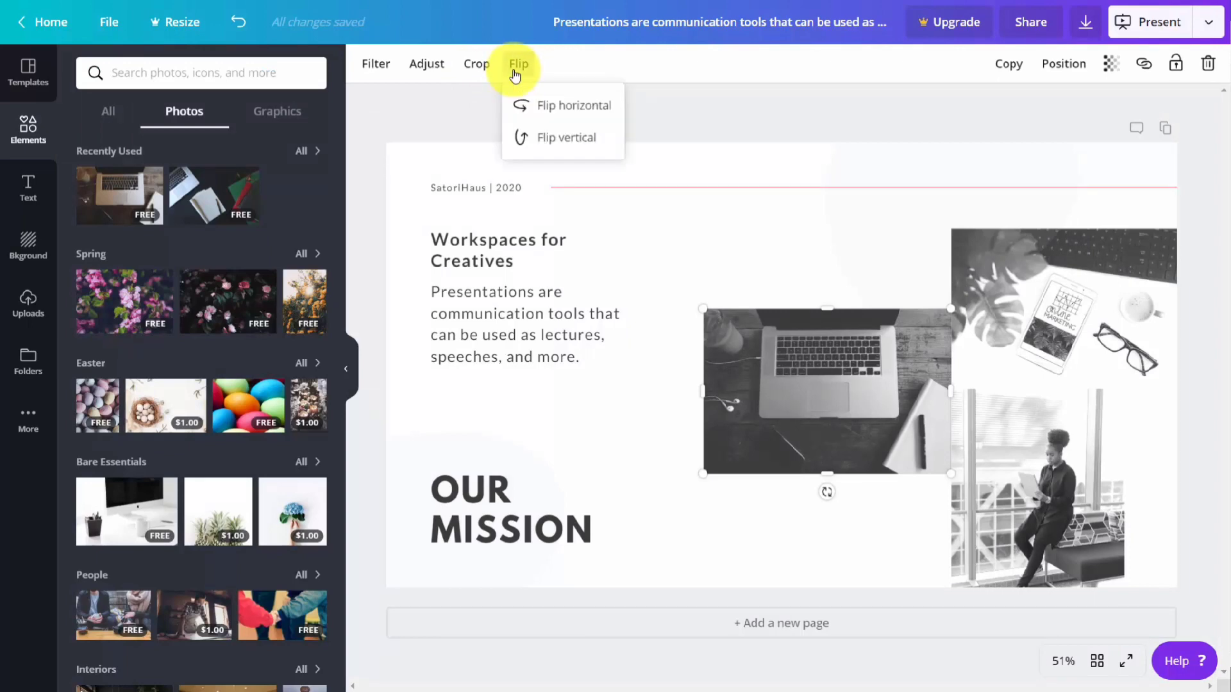
left_click(544, 109)
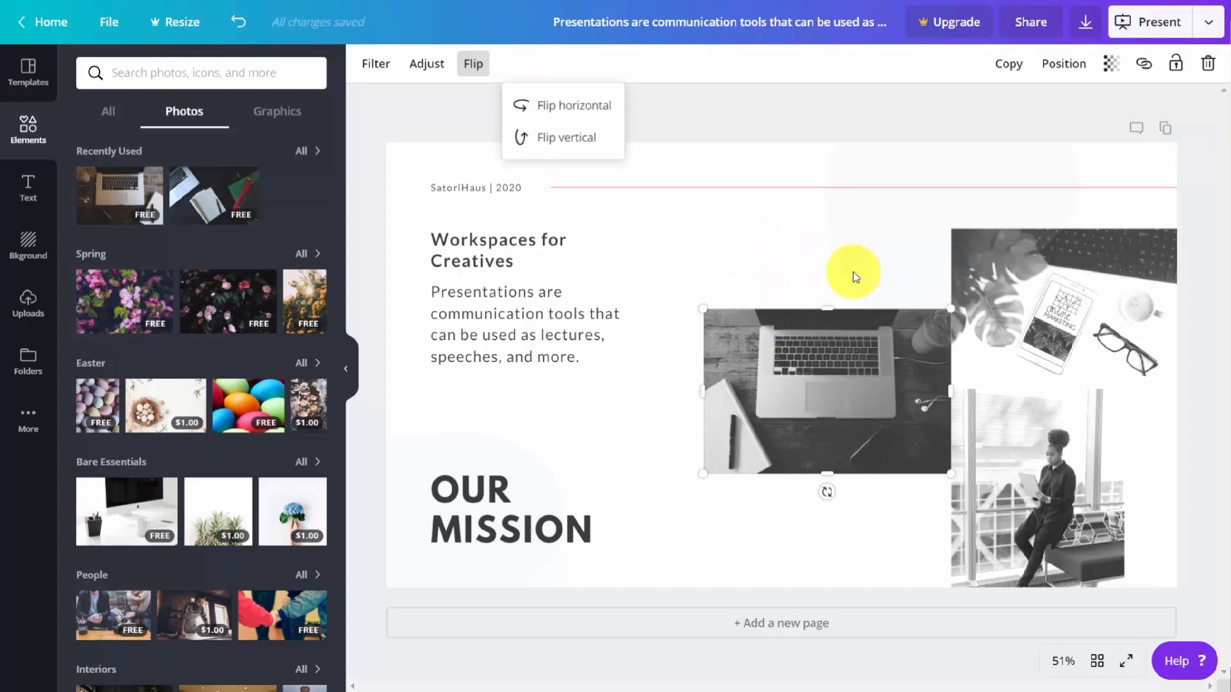
Step: Duplicate the laptop photo and delete the copy
left_click(1001, 67)
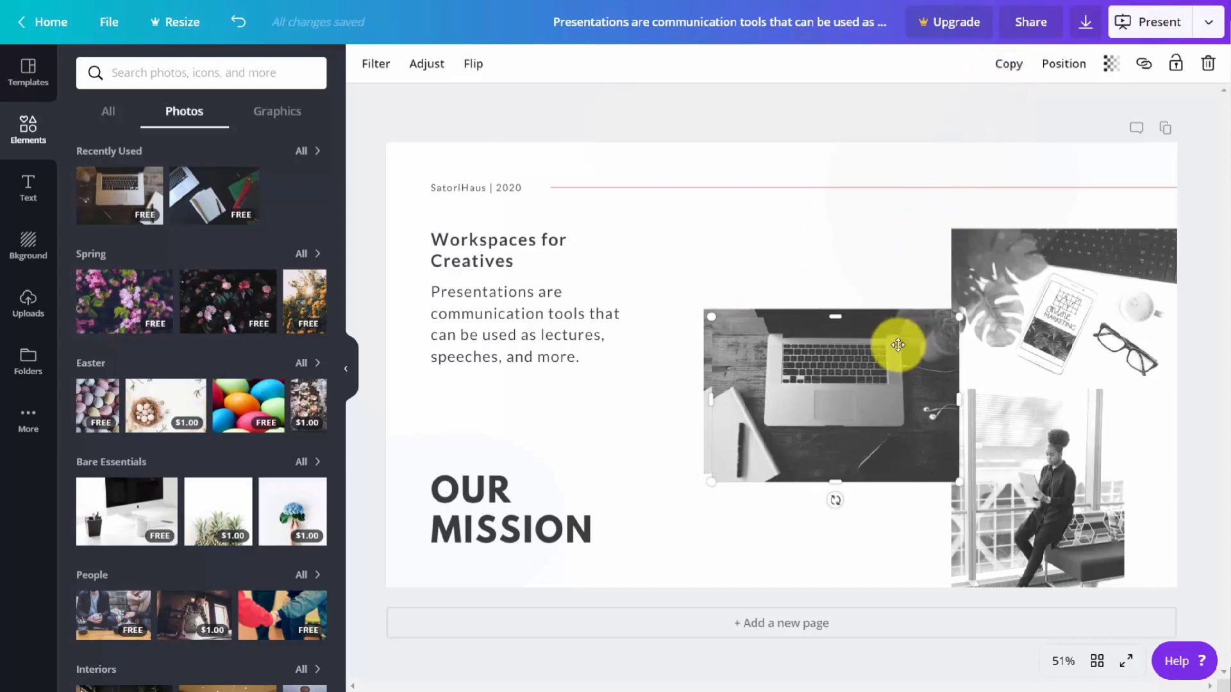
key("Delete")
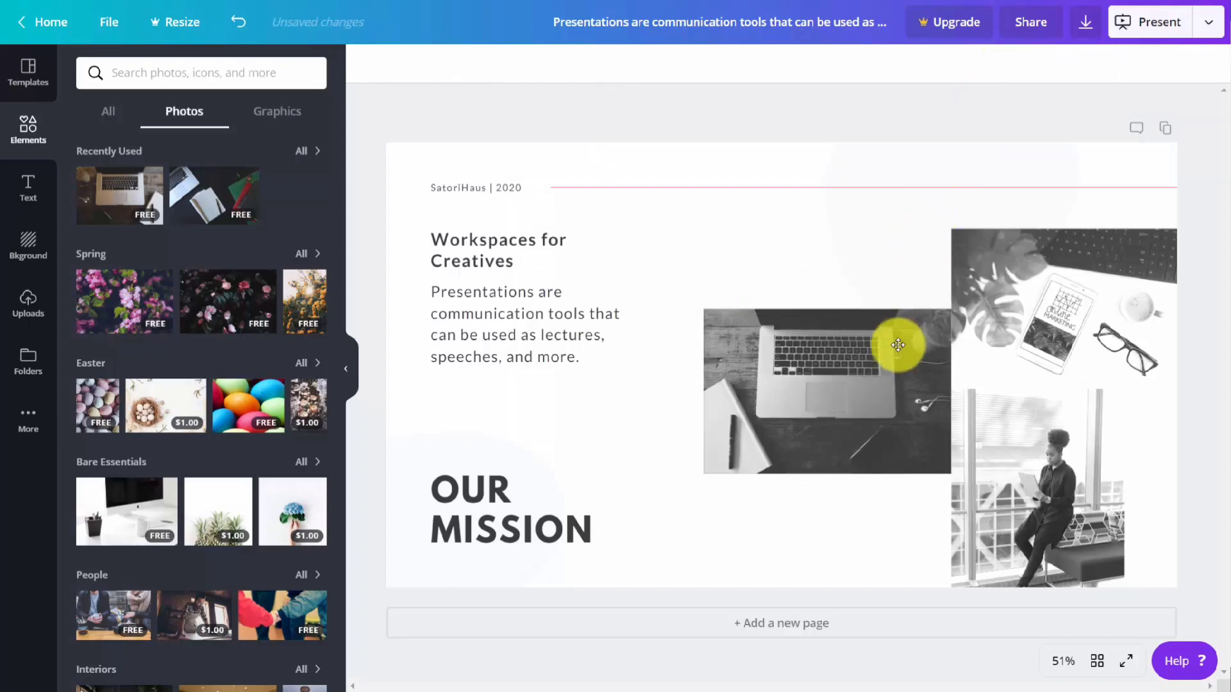
Step: Align the laptop photo to the top of the page and undo the alignment
left_click(840, 394)
left_click(1056, 65)
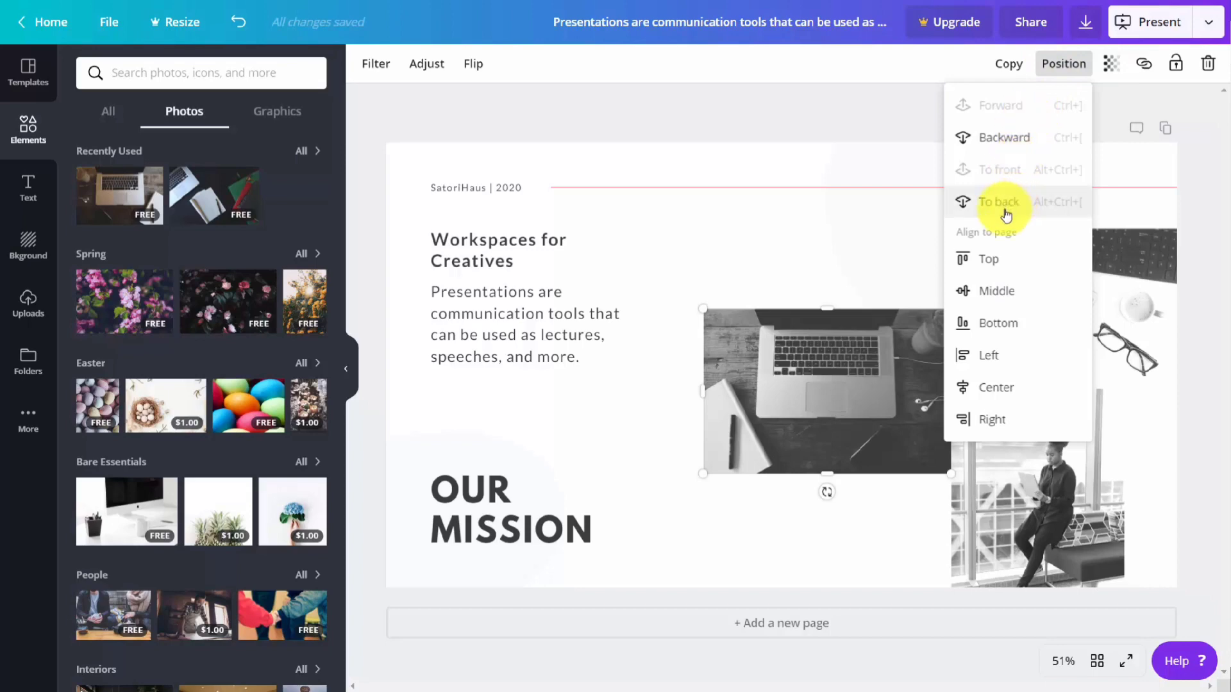
left_click(992, 266)
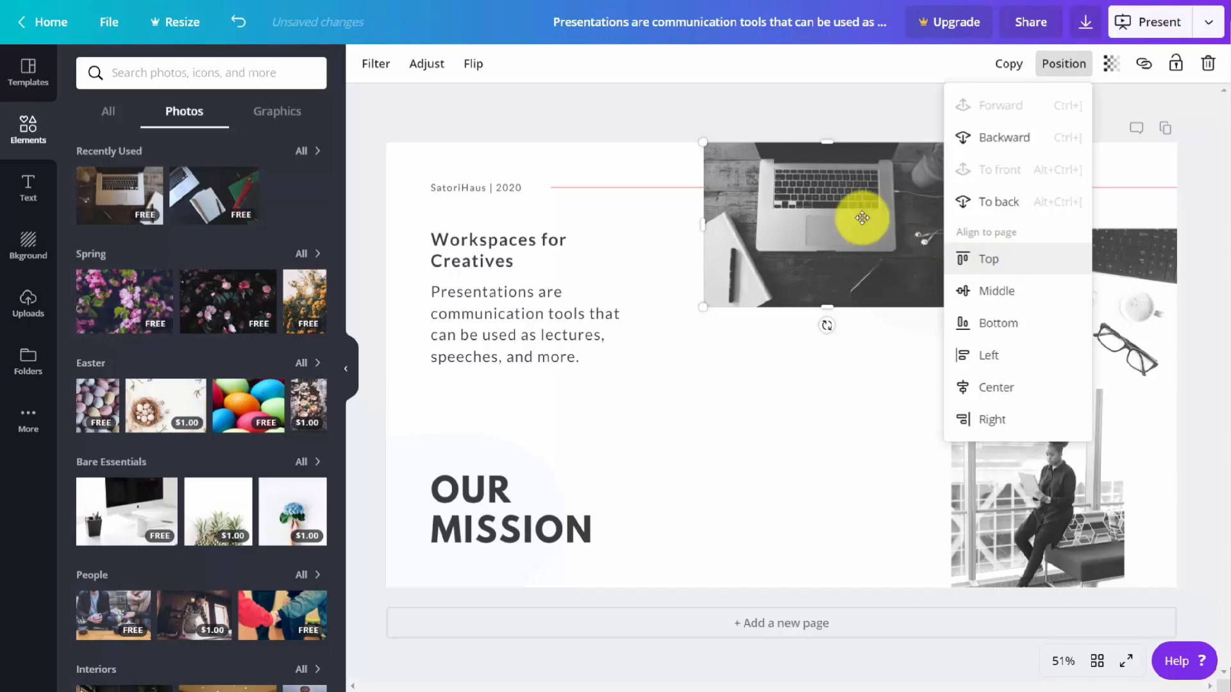
left_click(240, 23)
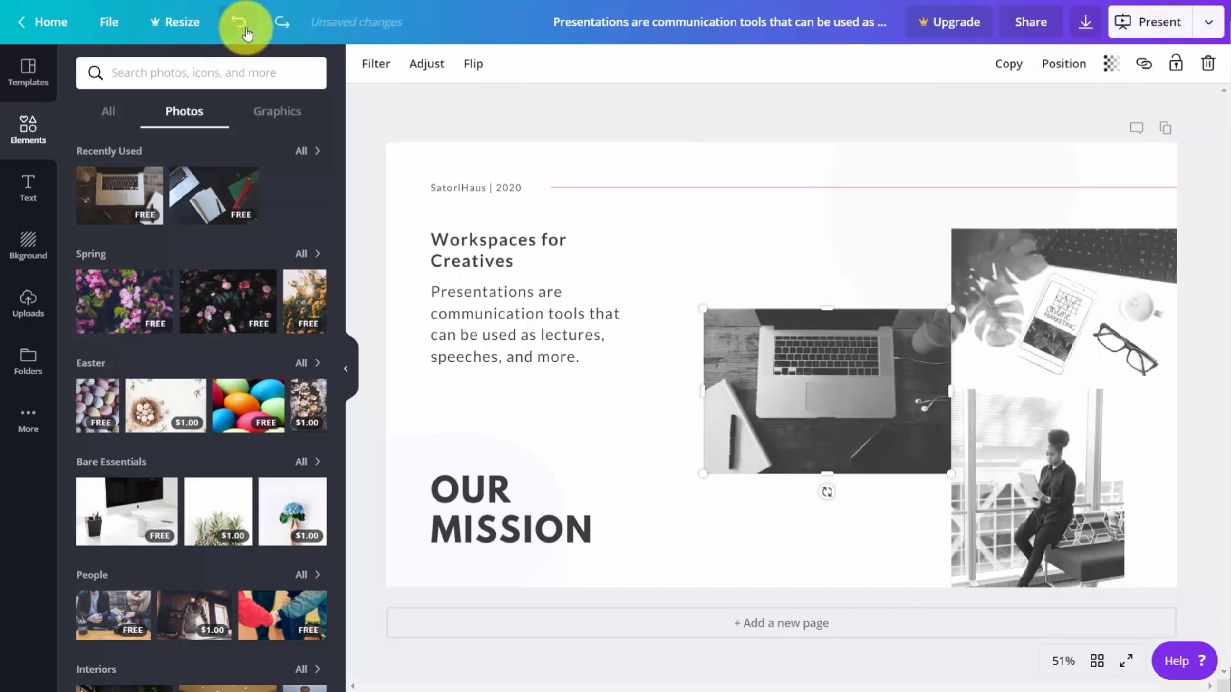
Step: Try out the laptop photo's transparency, returning it to 100, and view its external link option
left_click(1112, 67)
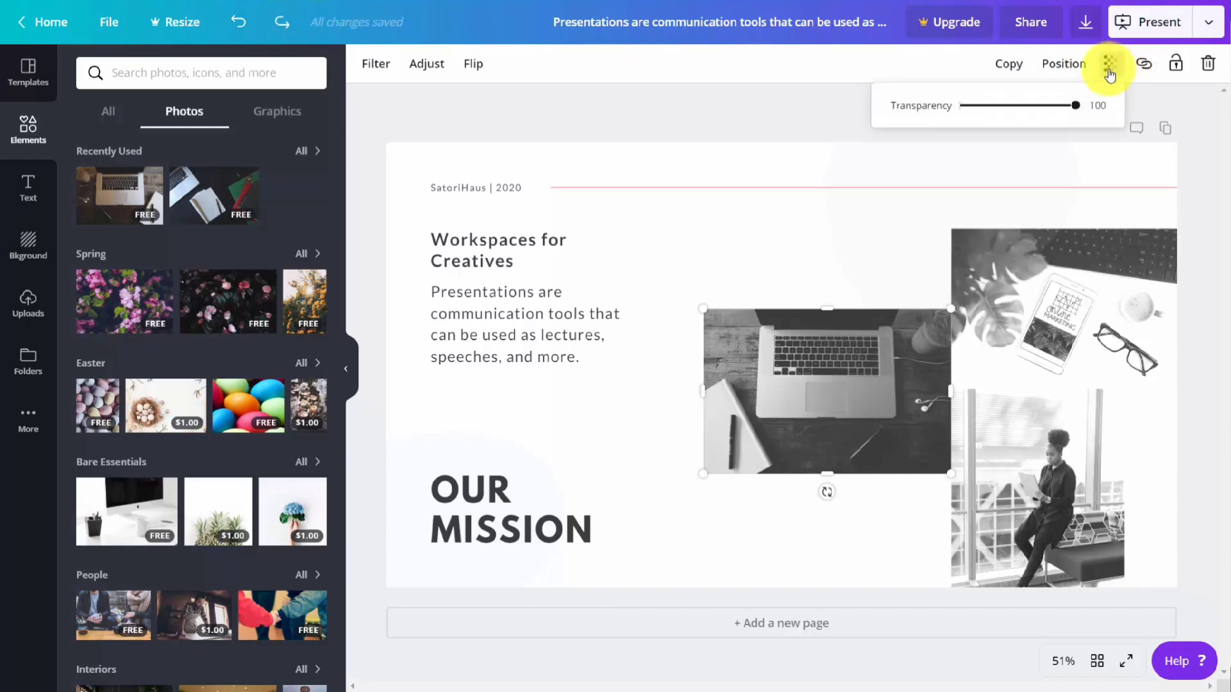
left_click_drag(1075, 107, 1104, 107)
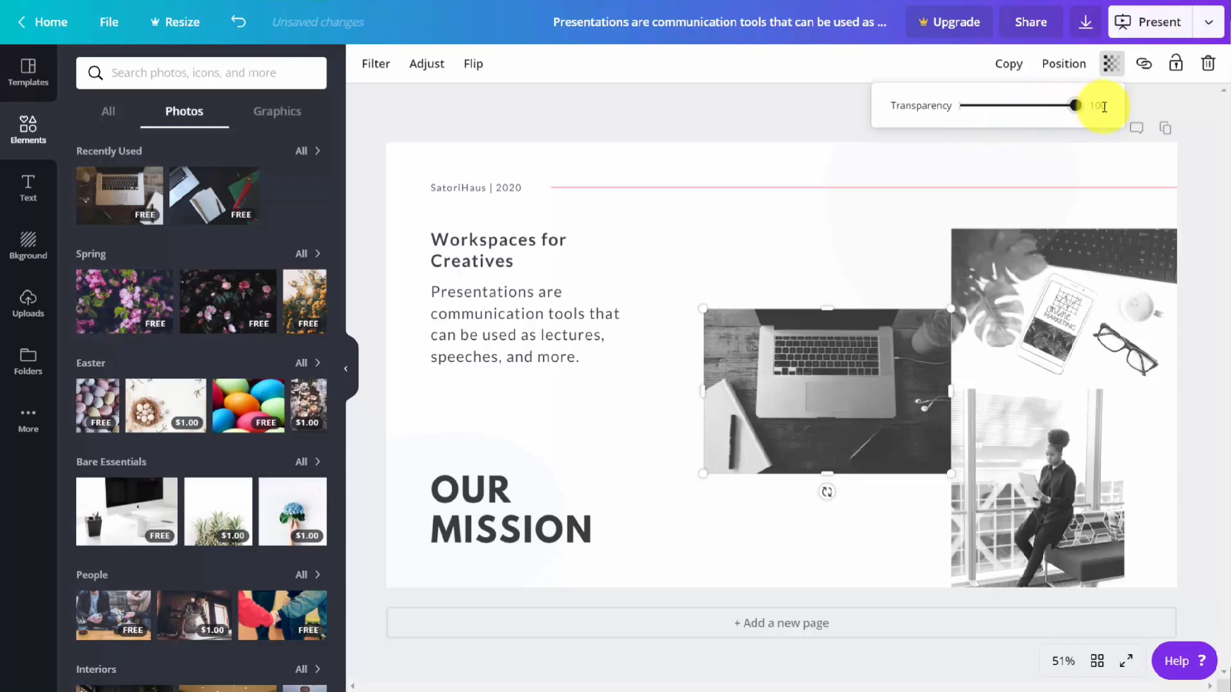
left_click(1143, 67)
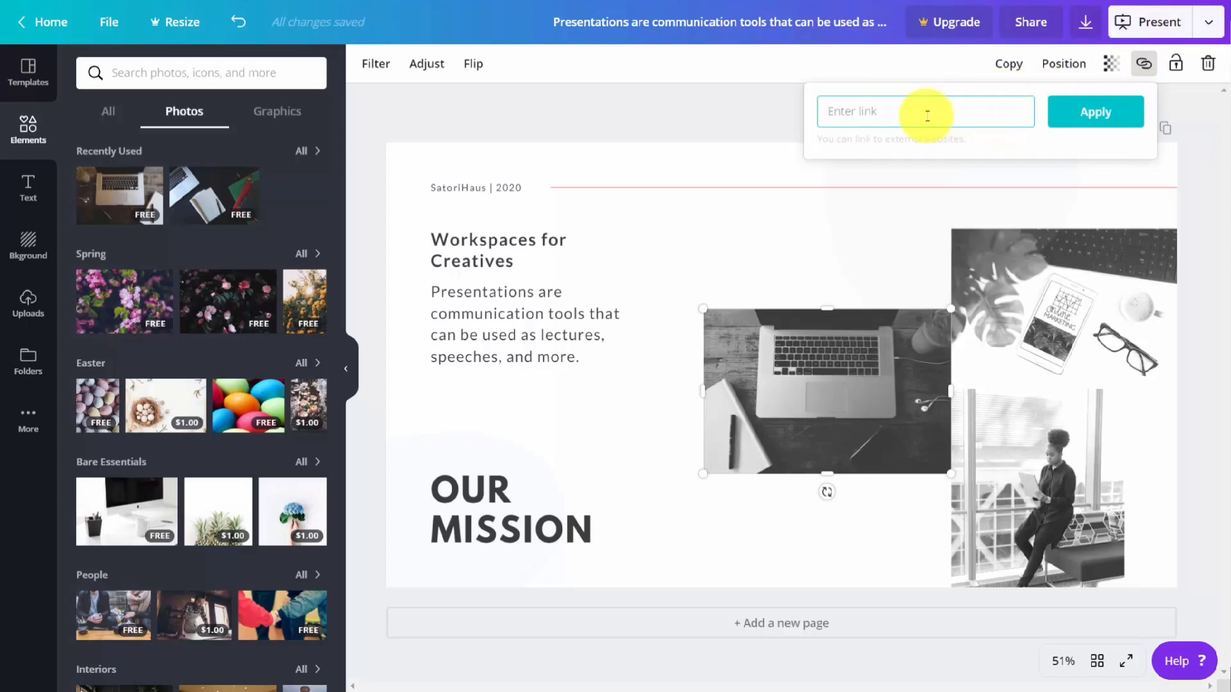
left_click(786, 181)
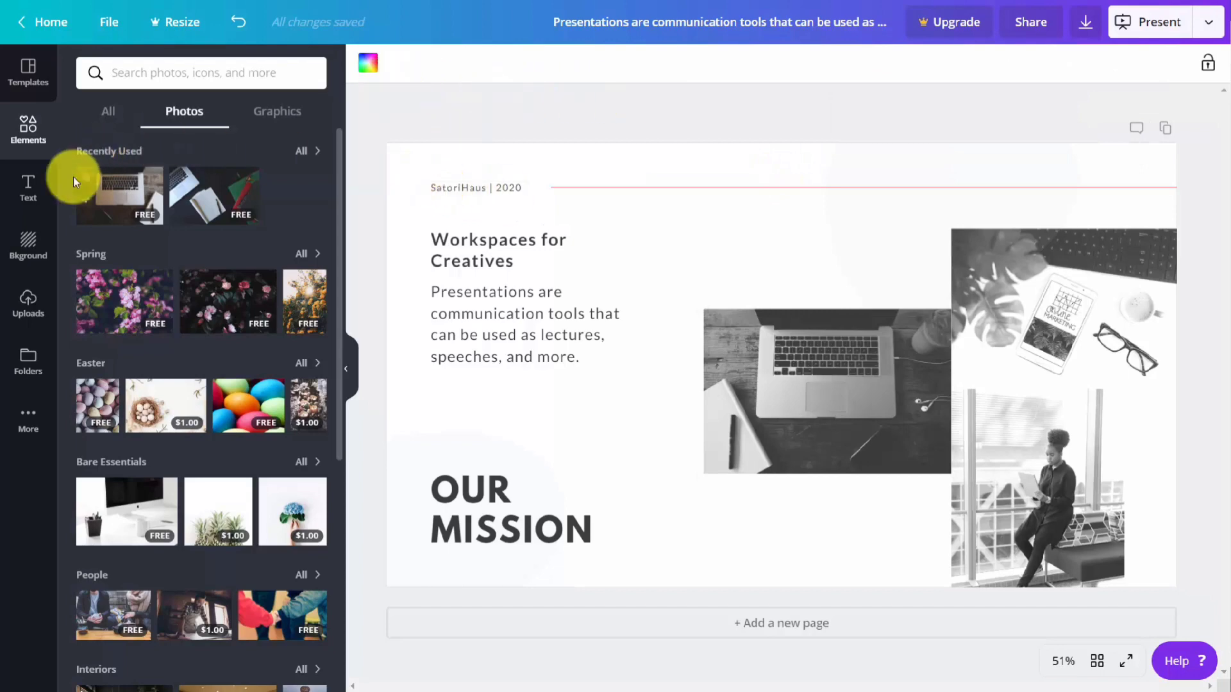
Step: Add a default heading text box to the page and undo it
left_click(28, 191)
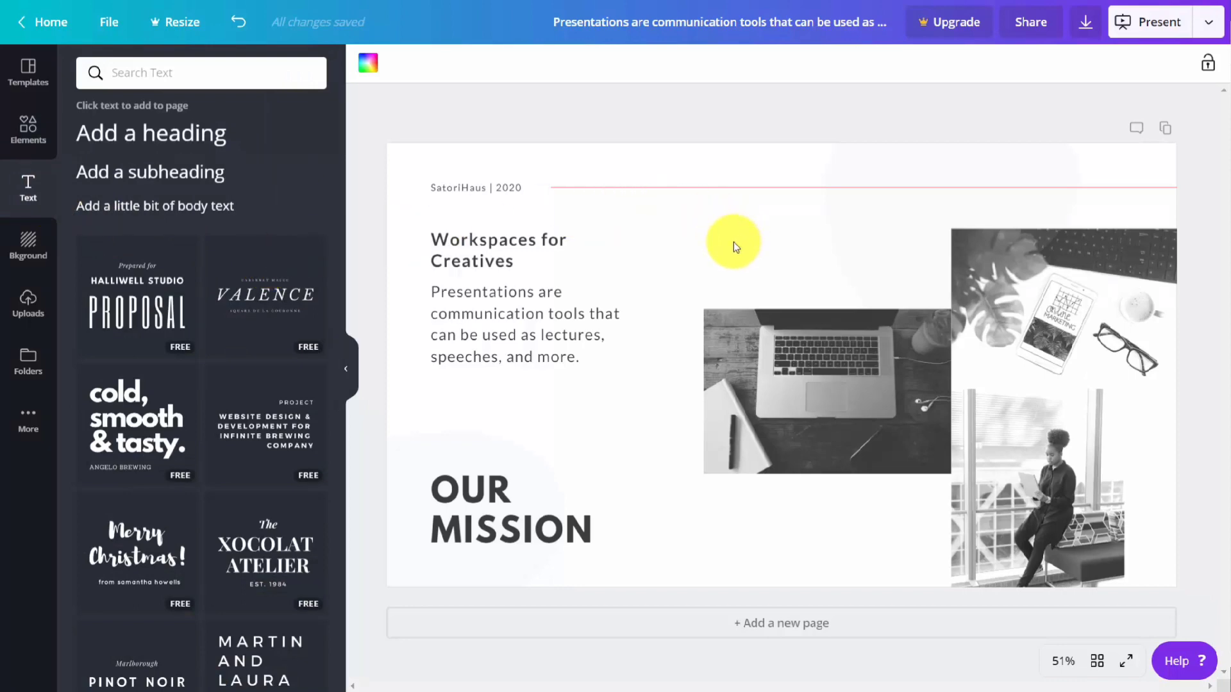
left_click(178, 140)
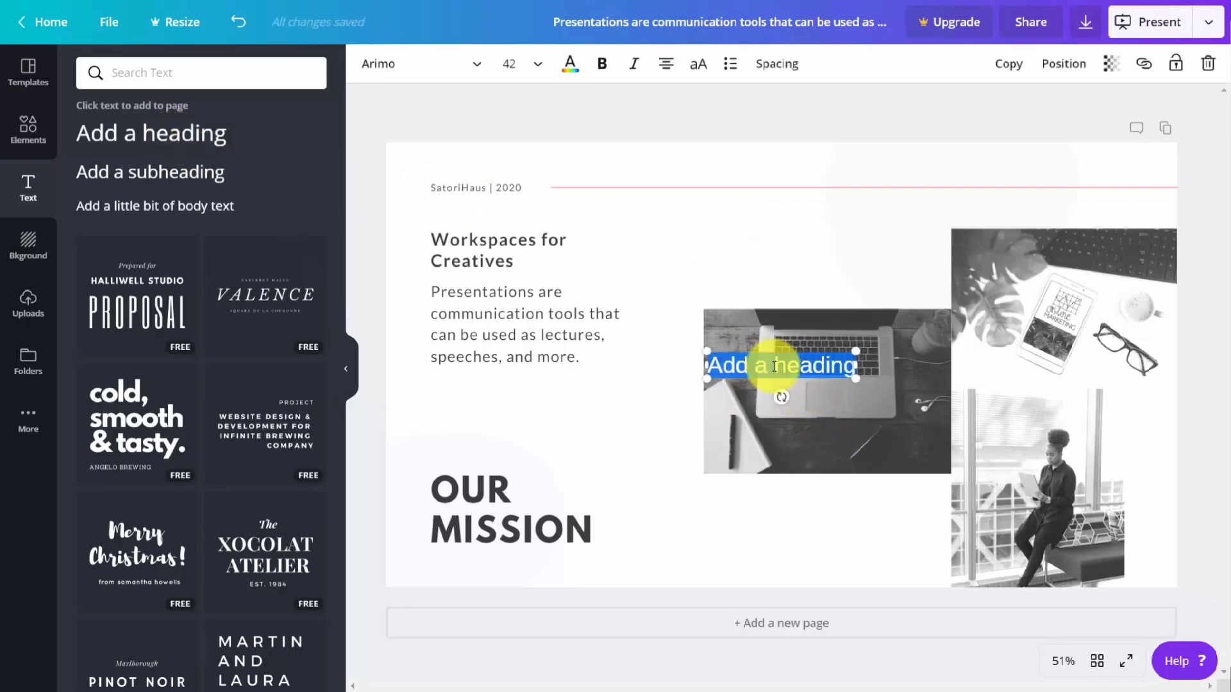
left_click(238, 22)
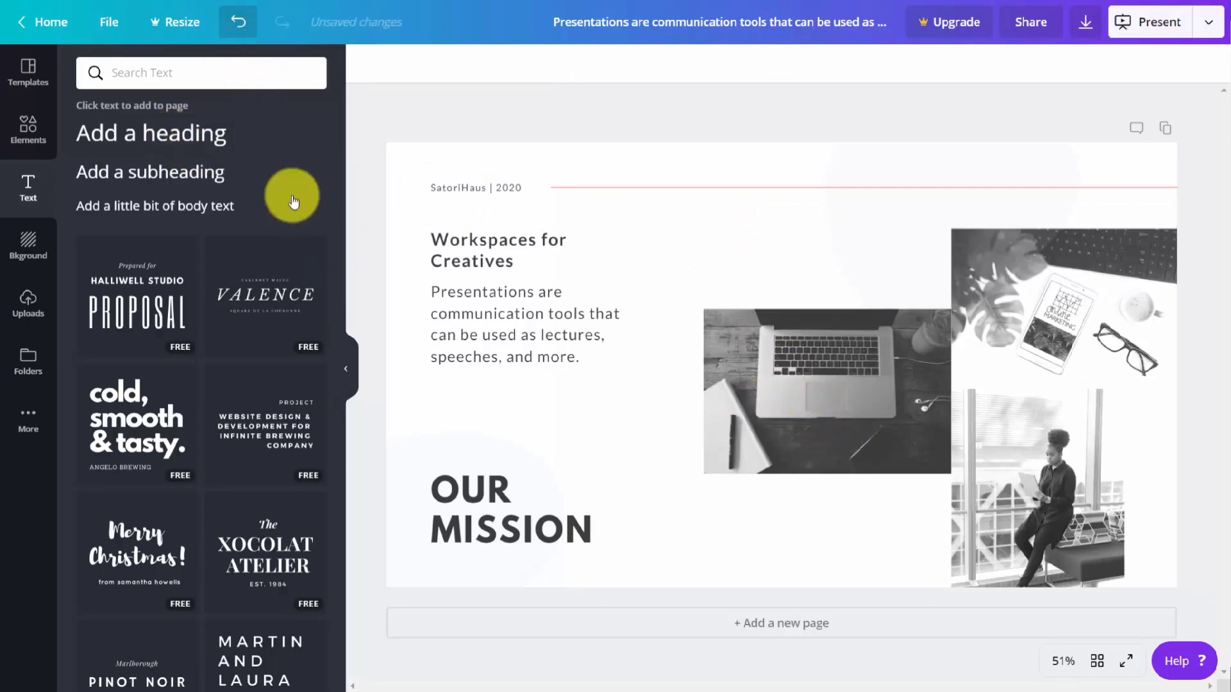
Step: Try out the VALENCE text combination above the laptop photo and select its main word to view the text options
left_click(268, 296)
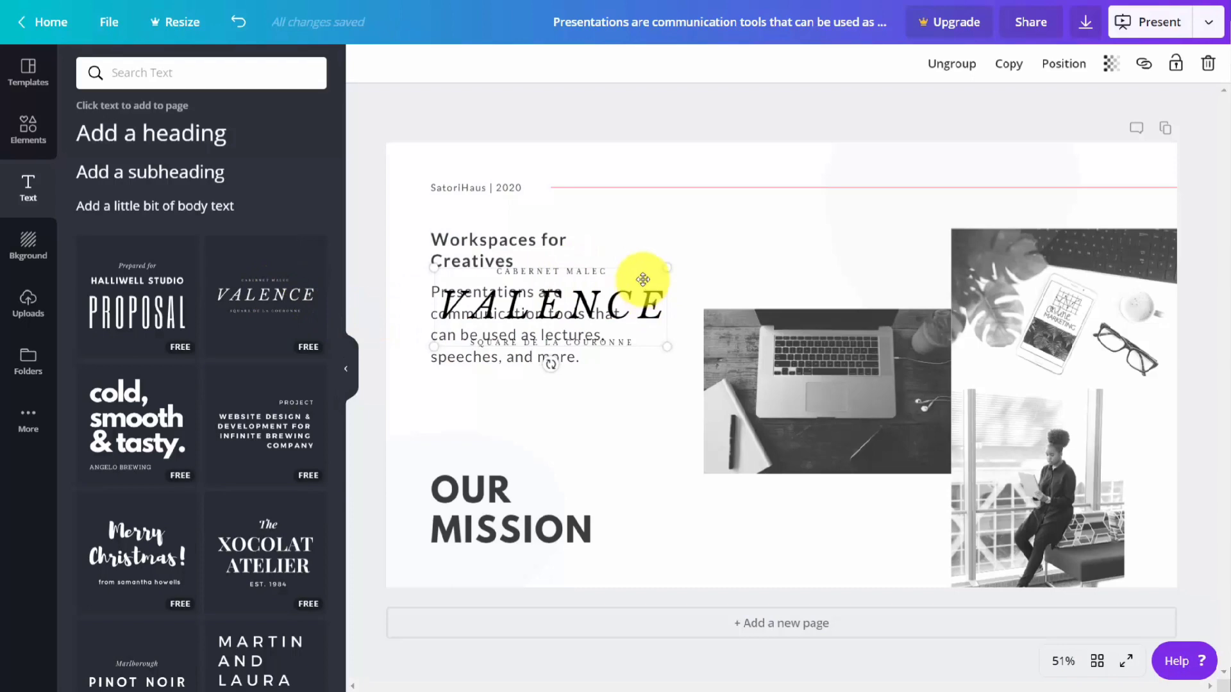
left_click_drag(640, 283, 847, 218)
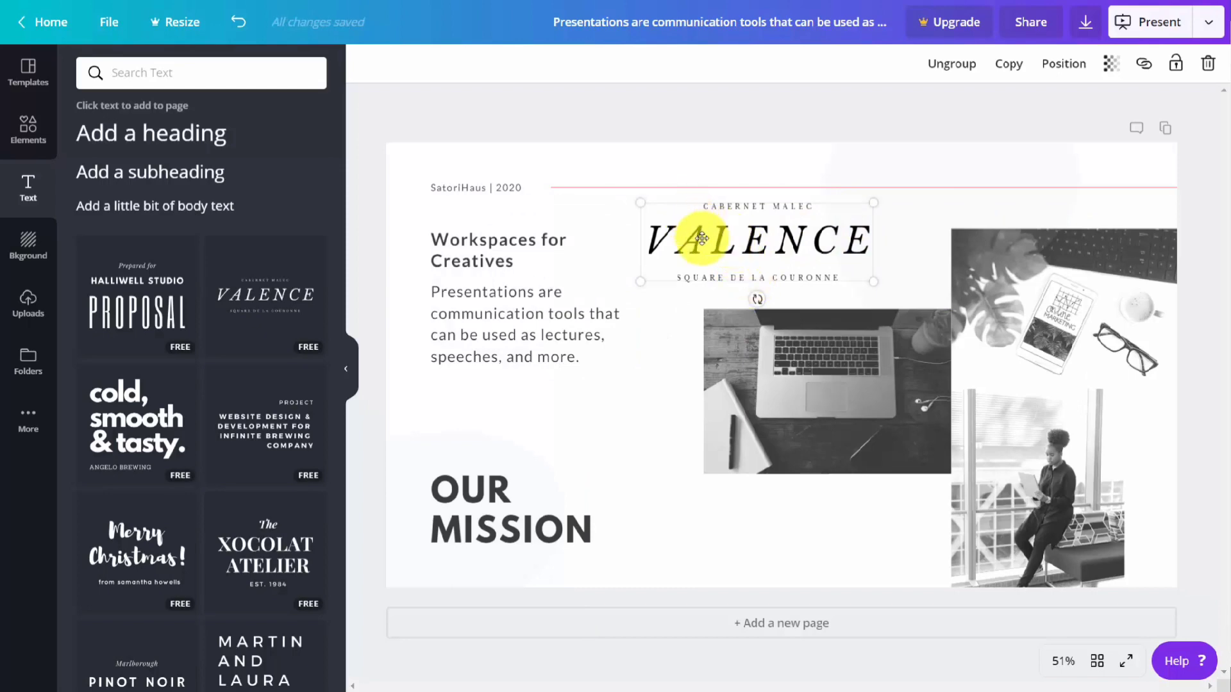
left_click(701, 238)
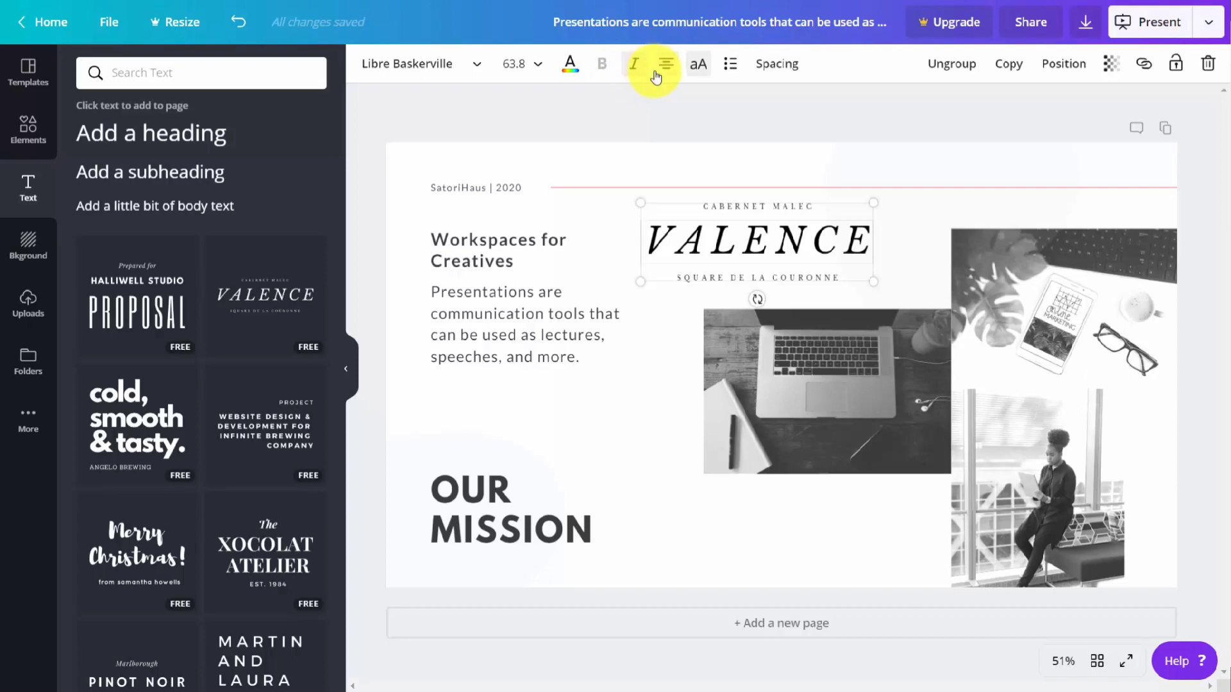
Step: Select the "Workspaces for Creatives" heading and view its external link option
left_click_drag(515, 261, 432, 244)
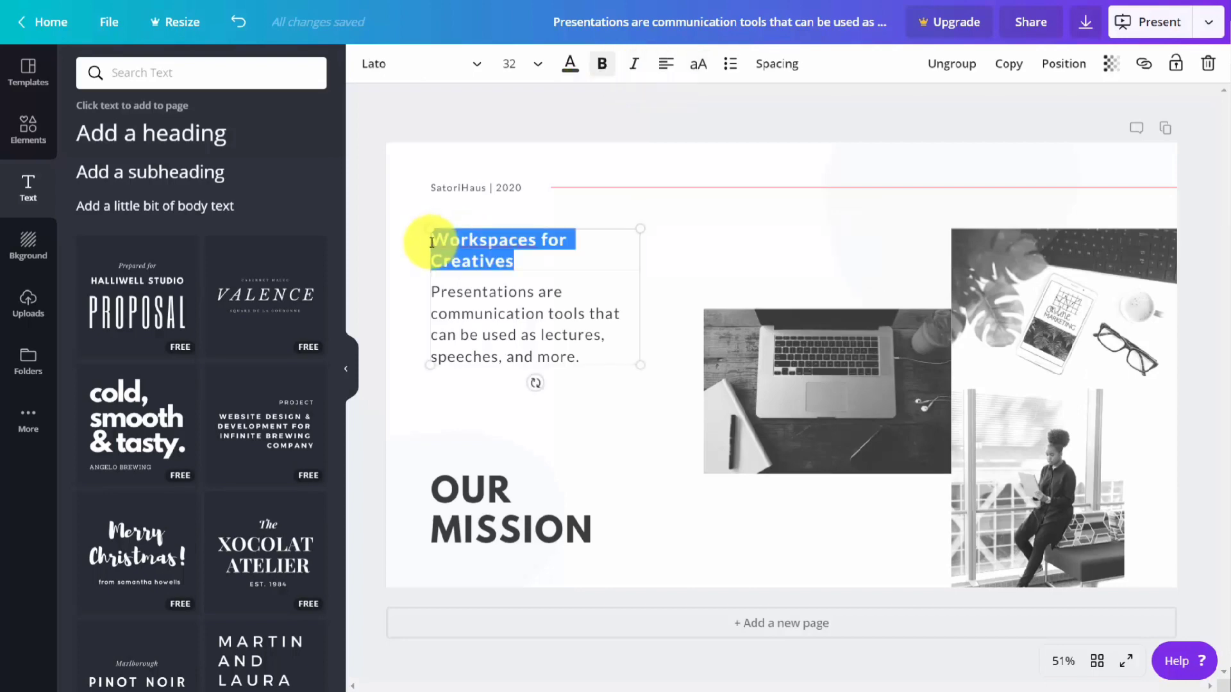
left_click(1144, 63)
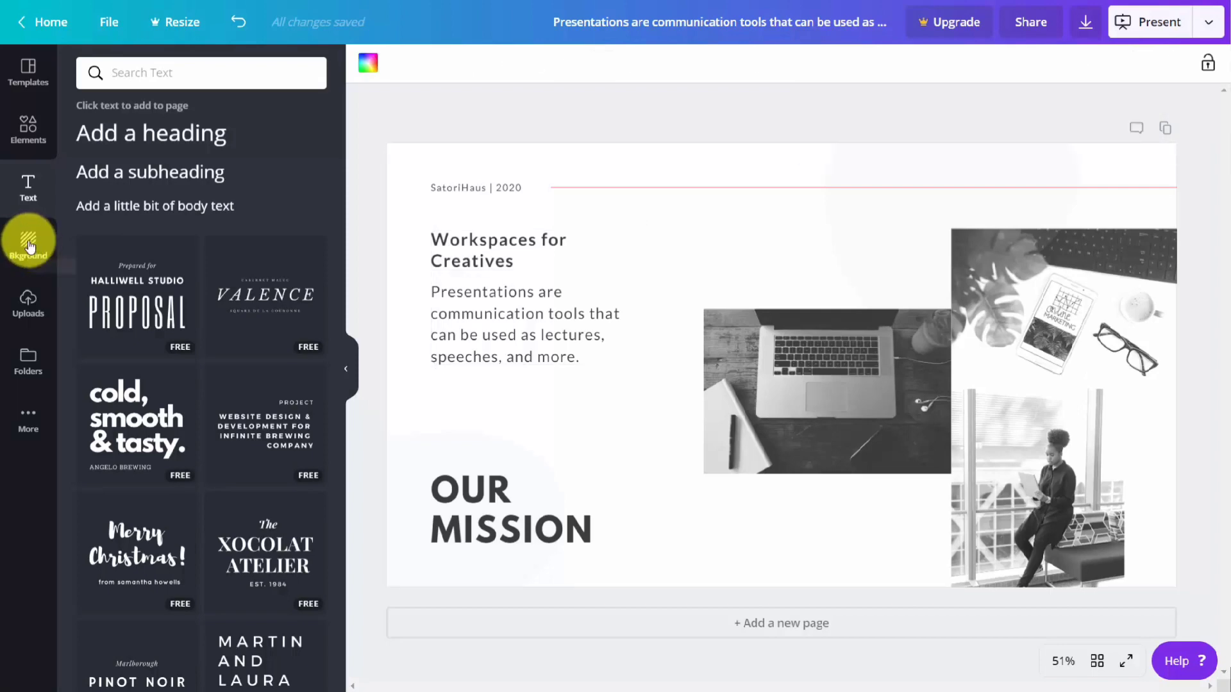
Step: Try the purple brand color as the page's background color and undo it
left_click(28, 246)
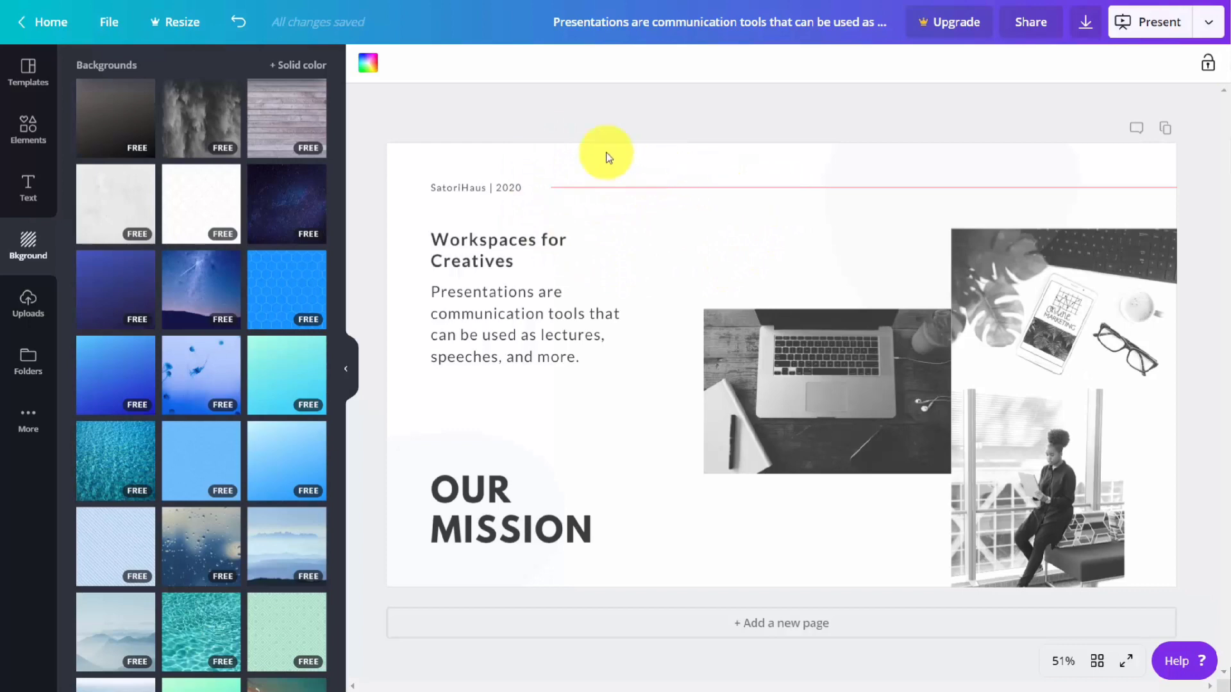
left_click(369, 66)
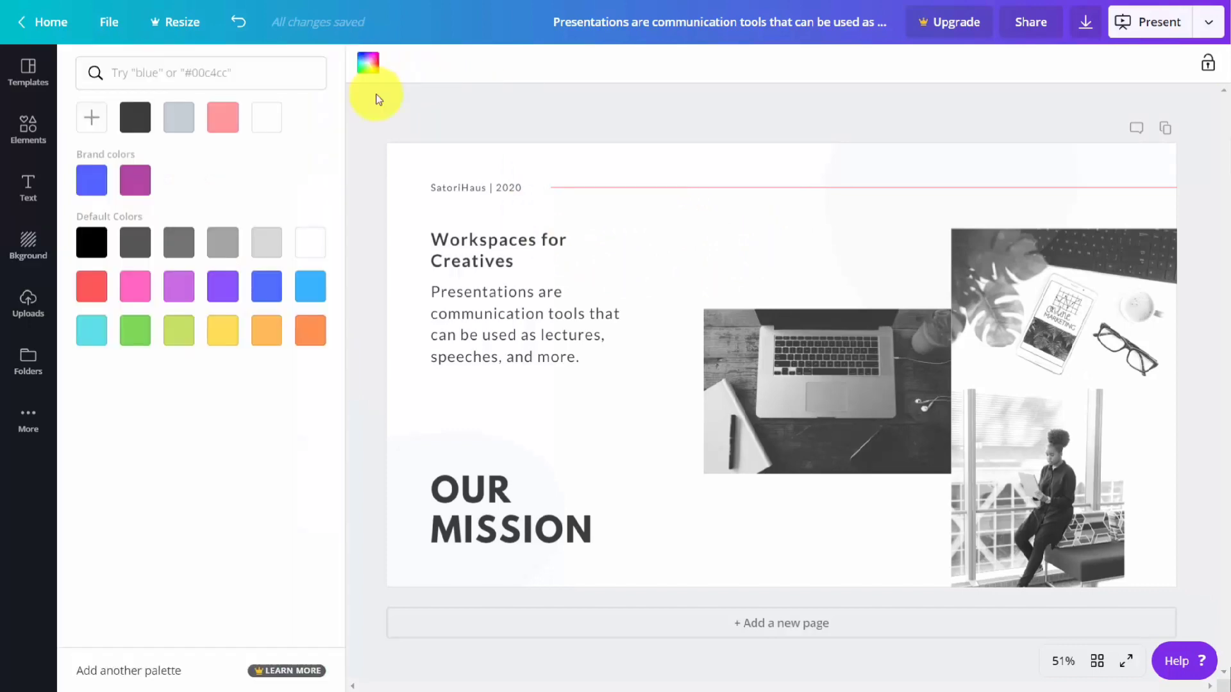
left_click(132, 185)
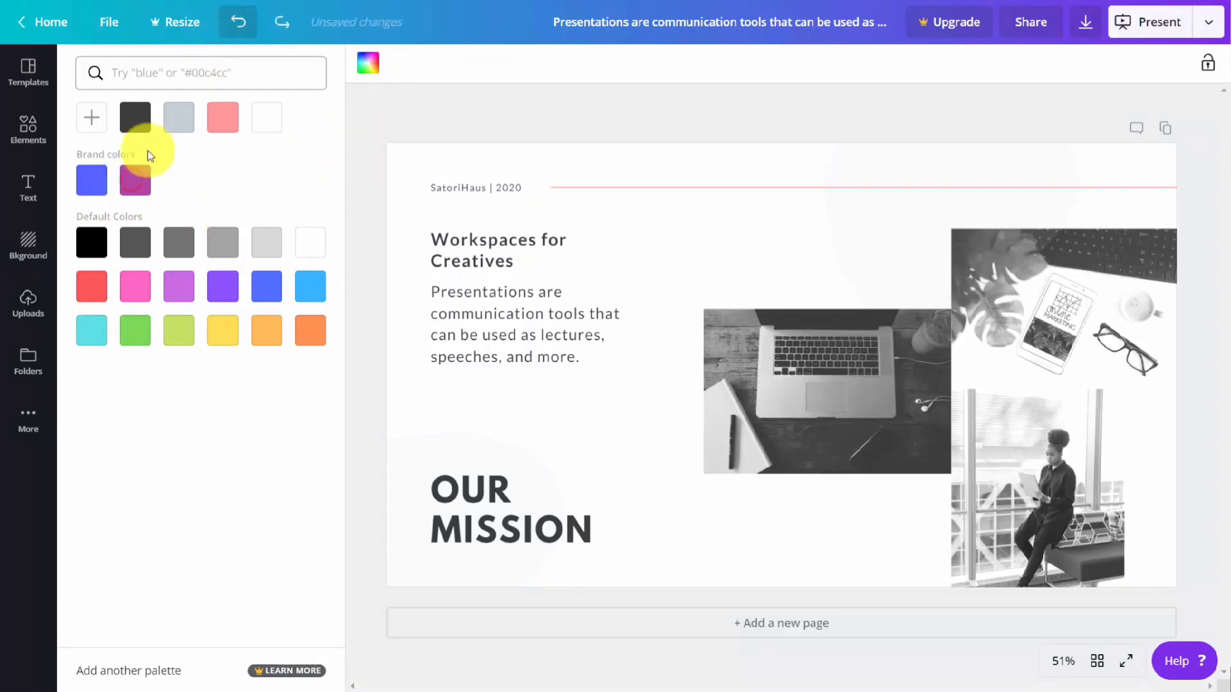
Step: Apply the blue honeycomb pattern as the page background and recolor it with the document's pink
left_click(27, 249)
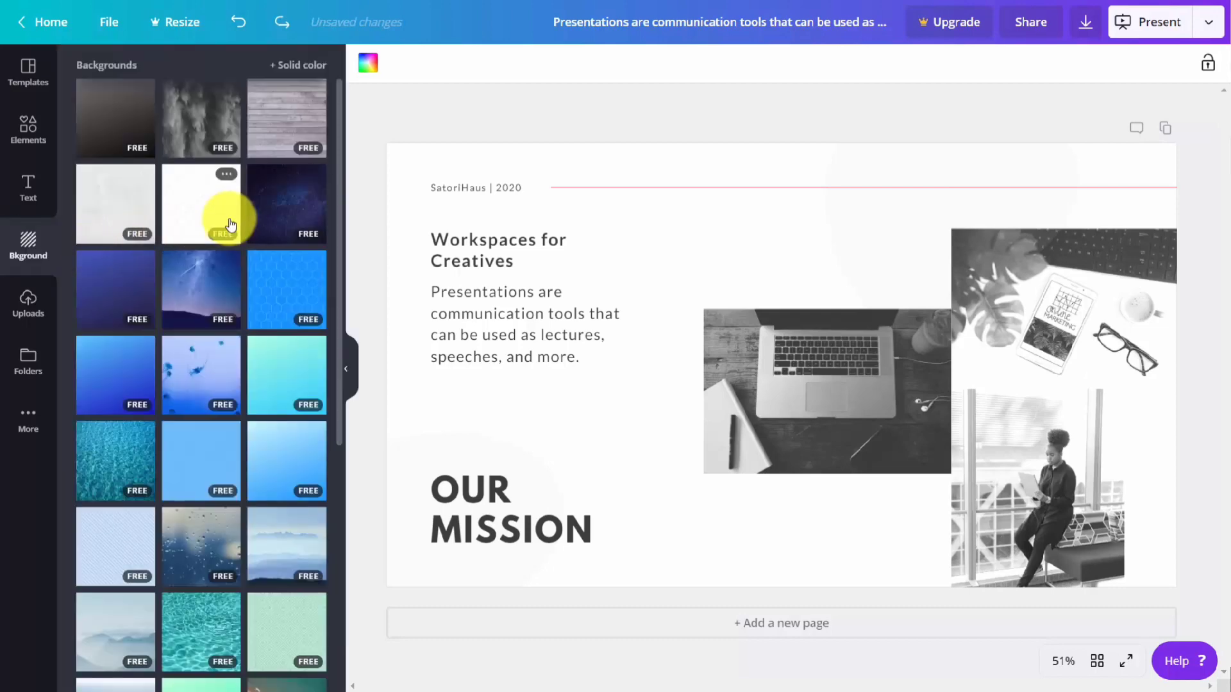
scroll(221, 227, "down", 4)
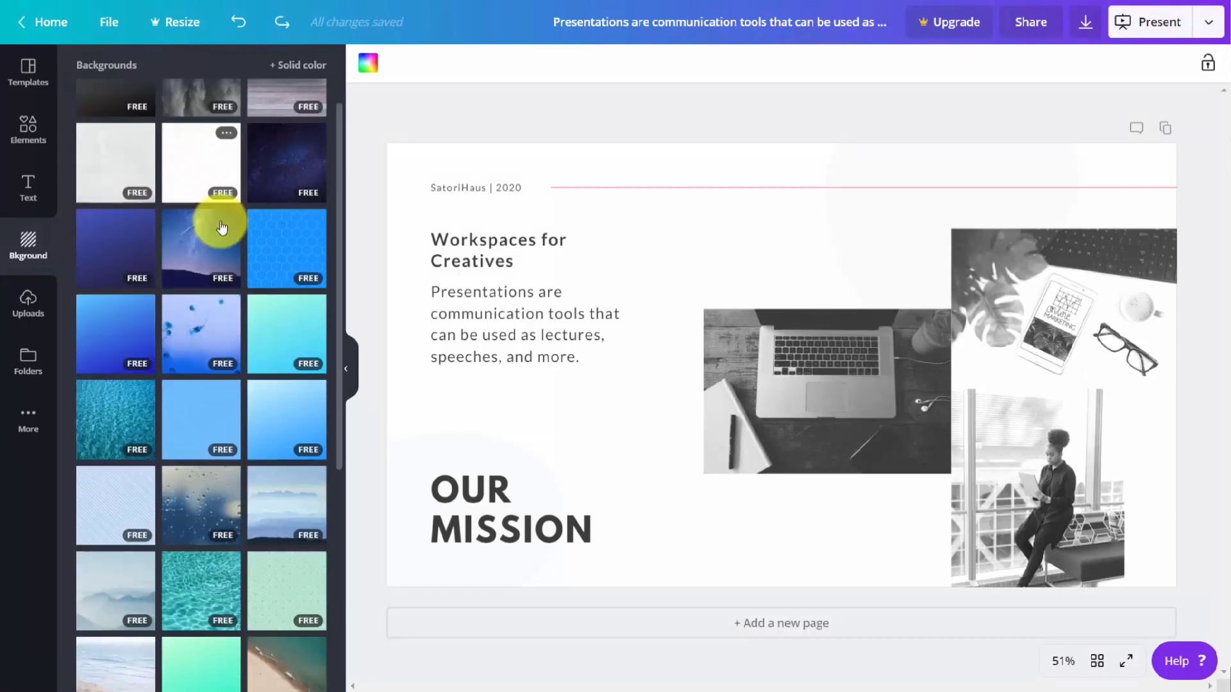
scroll(220, 230, "up", 4)
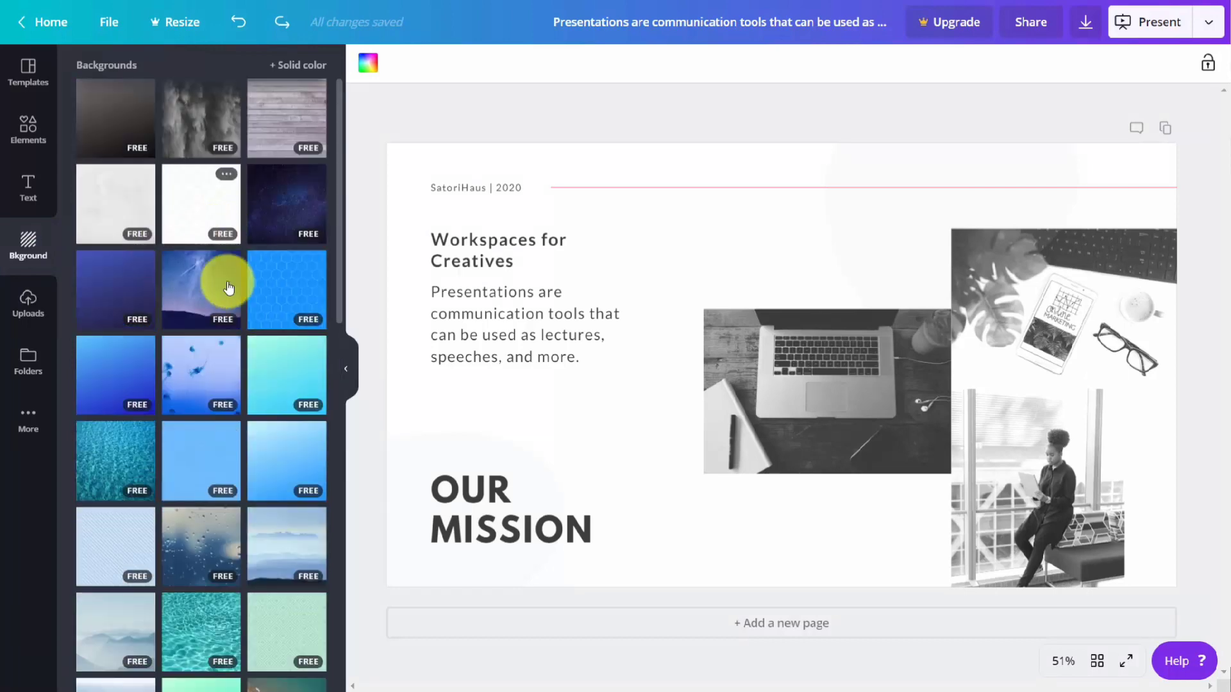
left_click(274, 284)
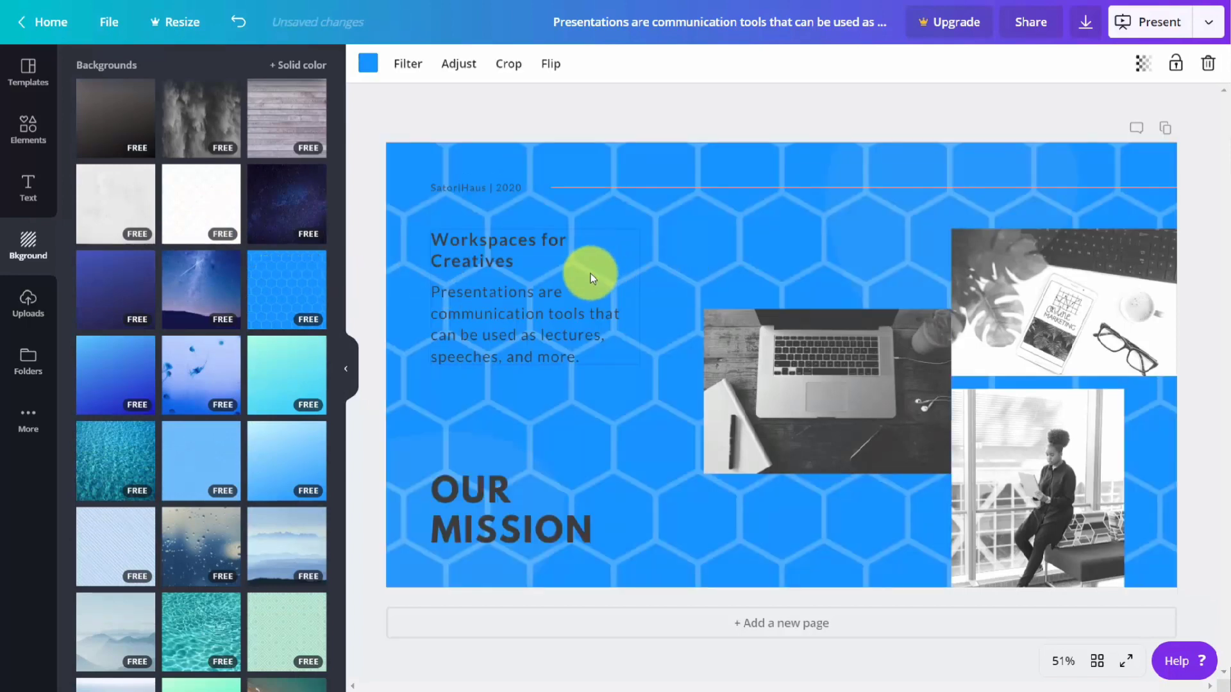
left_click(369, 64)
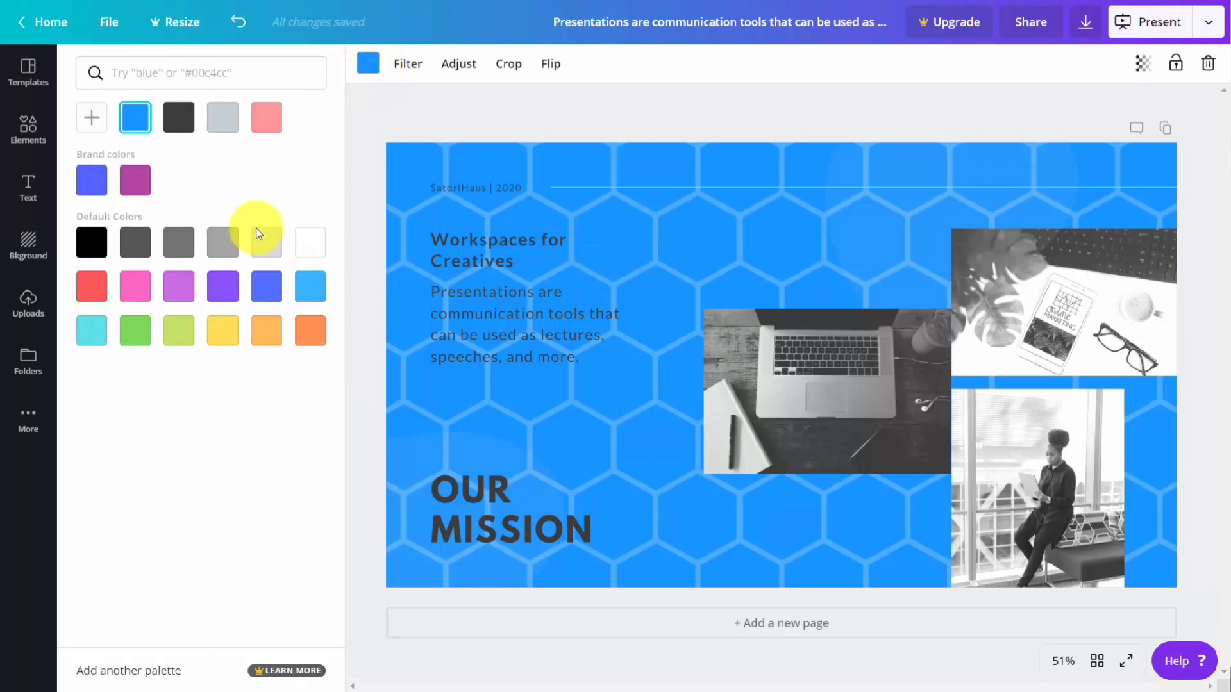
left_click(266, 125)
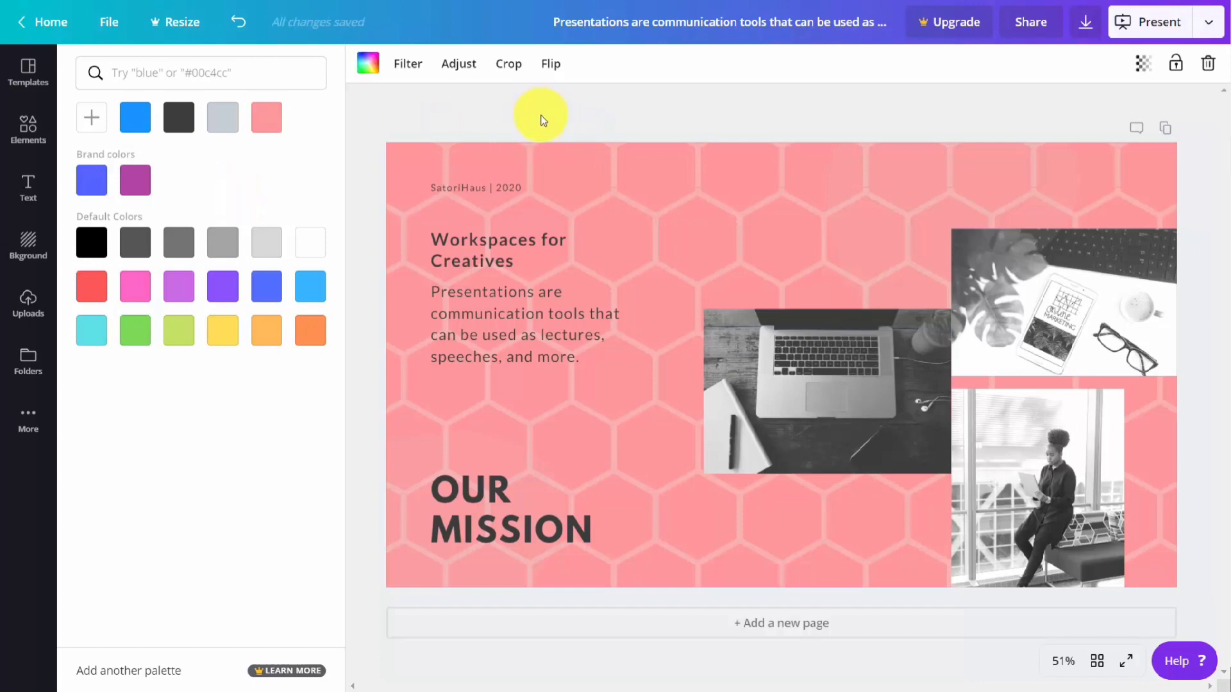
Step: Check the honeycomb background's transparency, leaving it at 100, and try the Greyscale and Street filters on it
left_click(1143, 70)
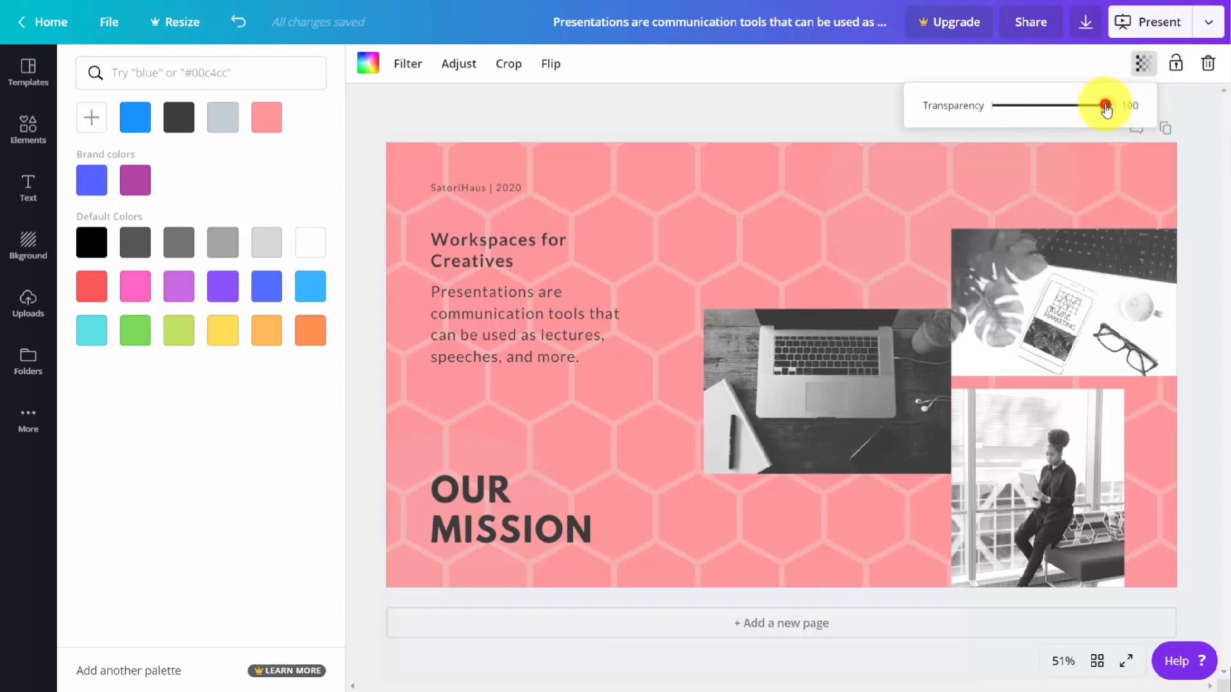
mouse_move(1105, 106)
left_mouse_down()
mouse_move(994, 118)
mouse_move(1125, 105)
left_mouse_up()
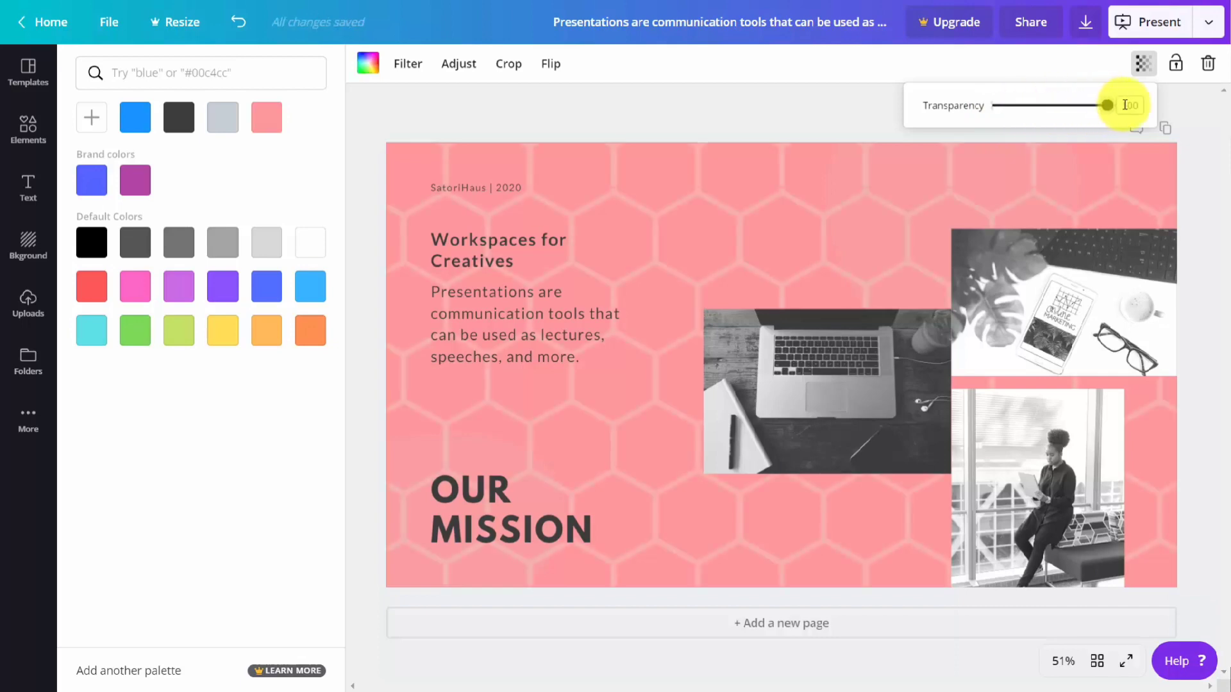
left_click(408, 64)
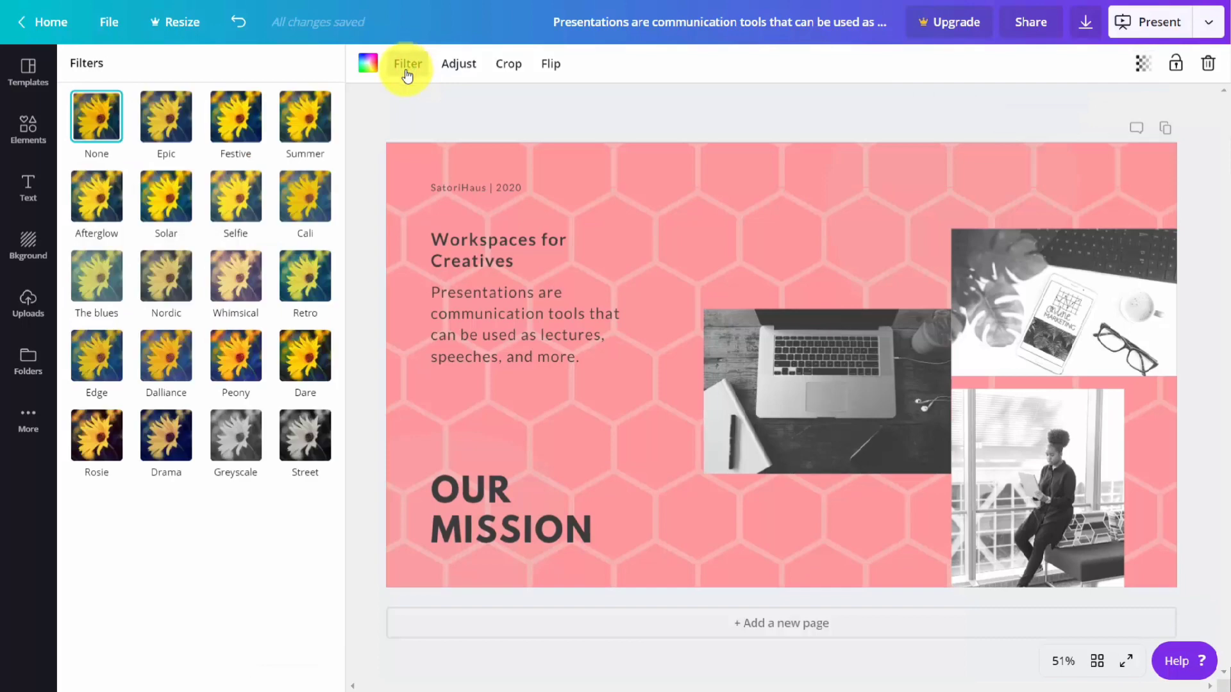
left_click(236, 447)
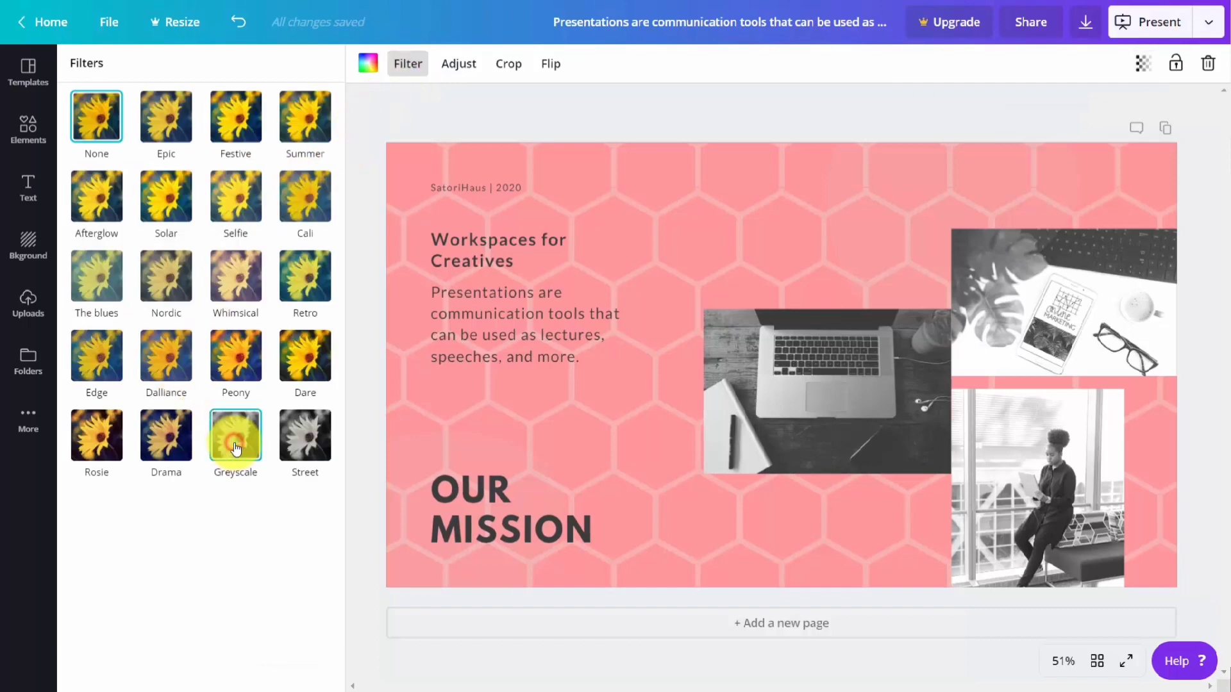
left_click(292, 451)
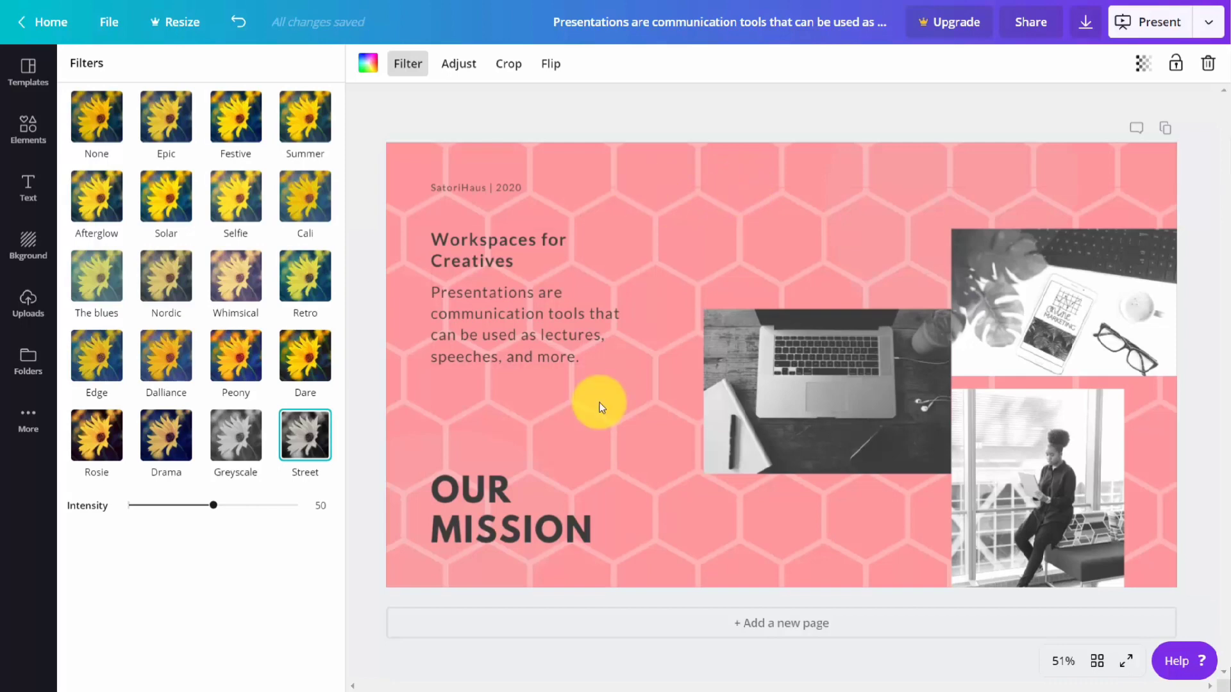
Step: Replace the page background with the light-to-dark blue gradient
left_click(28, 246)
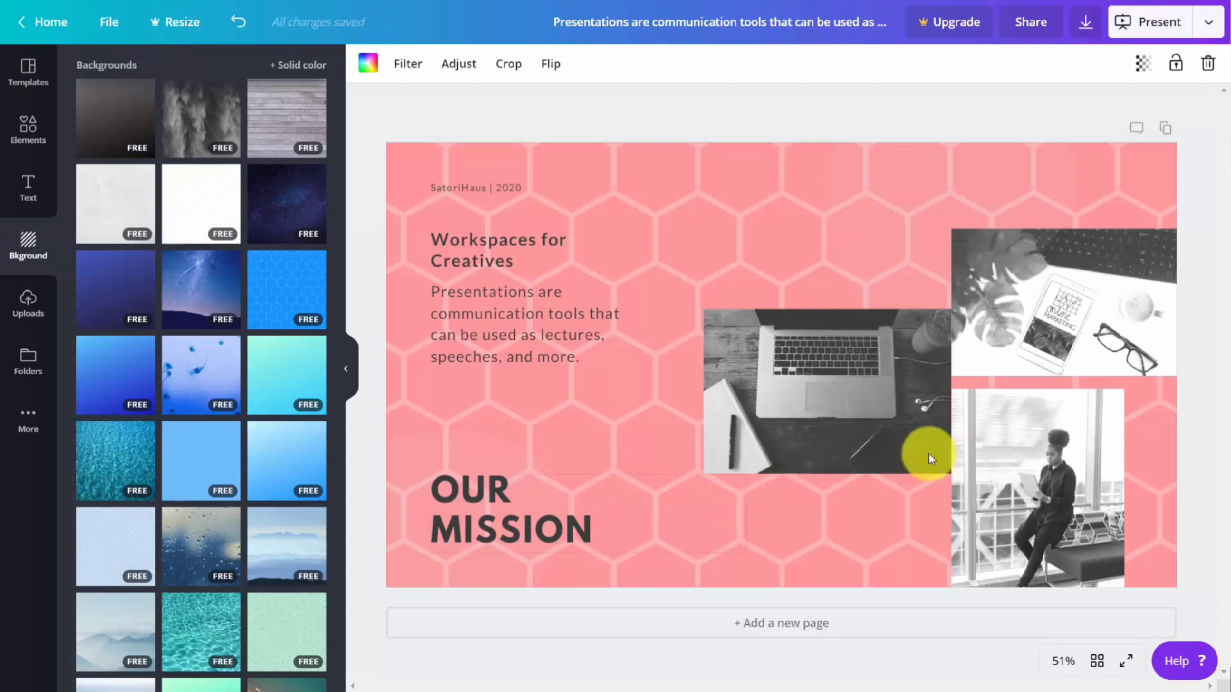
left_click(138, 373)
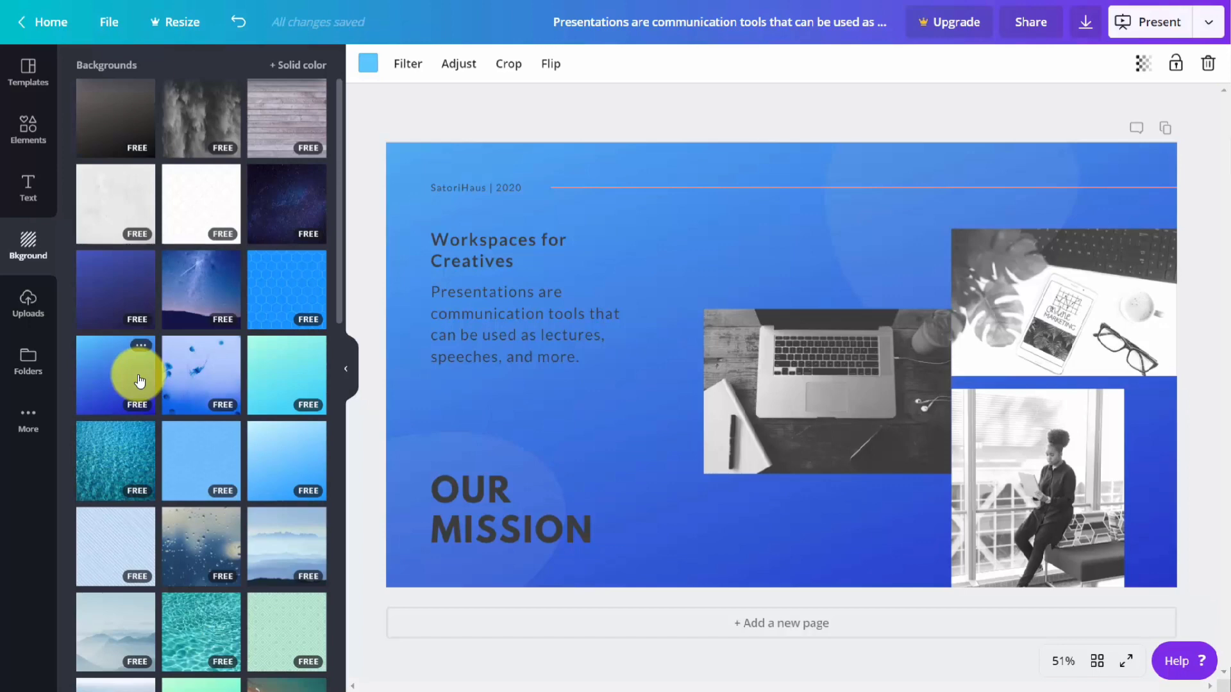
left_click(567, 118)
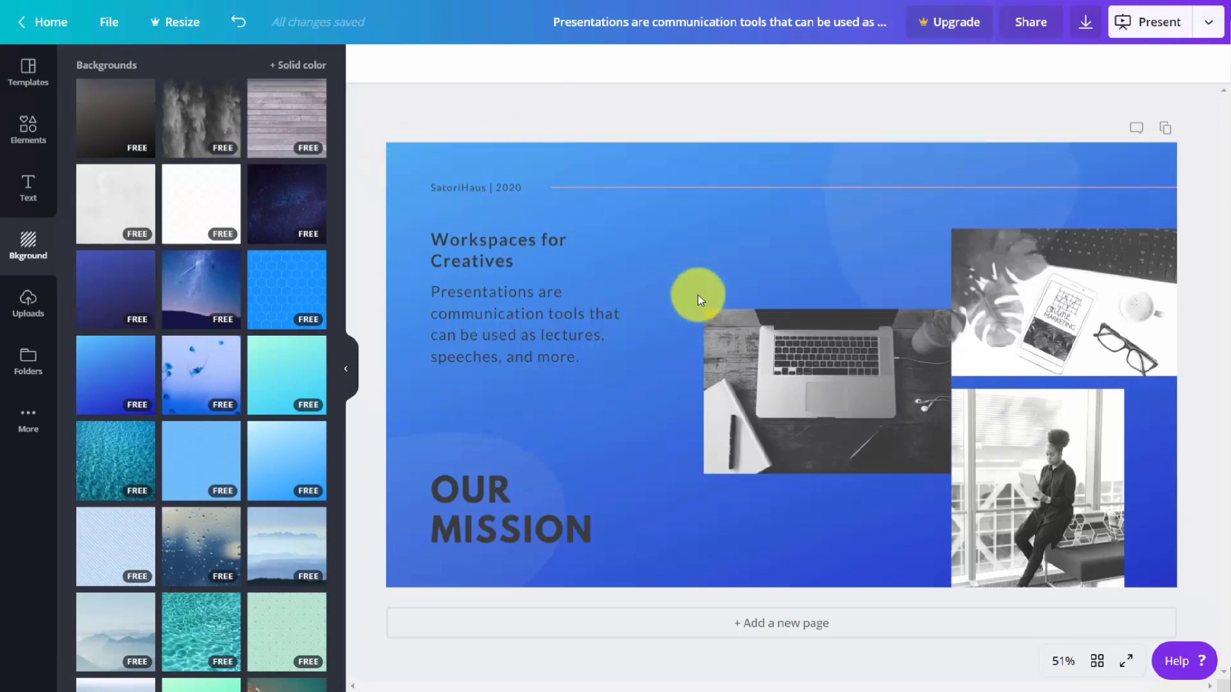
Step: Delete the laptop photo from the page
left_click(1019, 286)
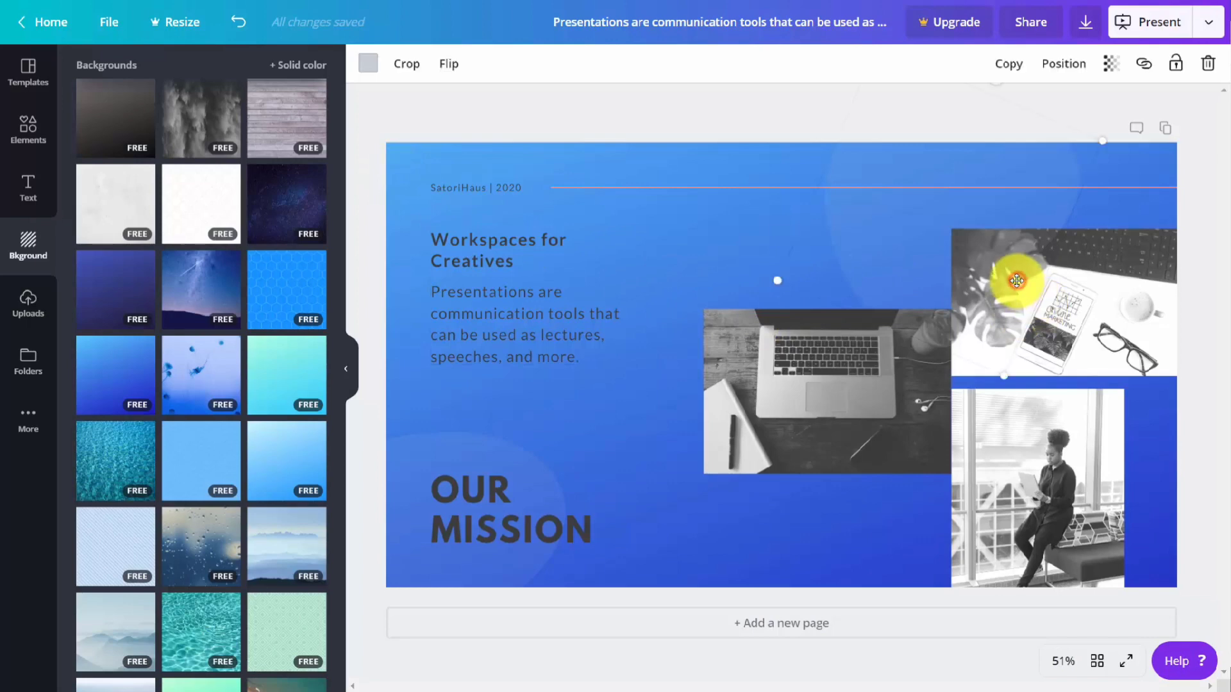
left_click(764, 369)
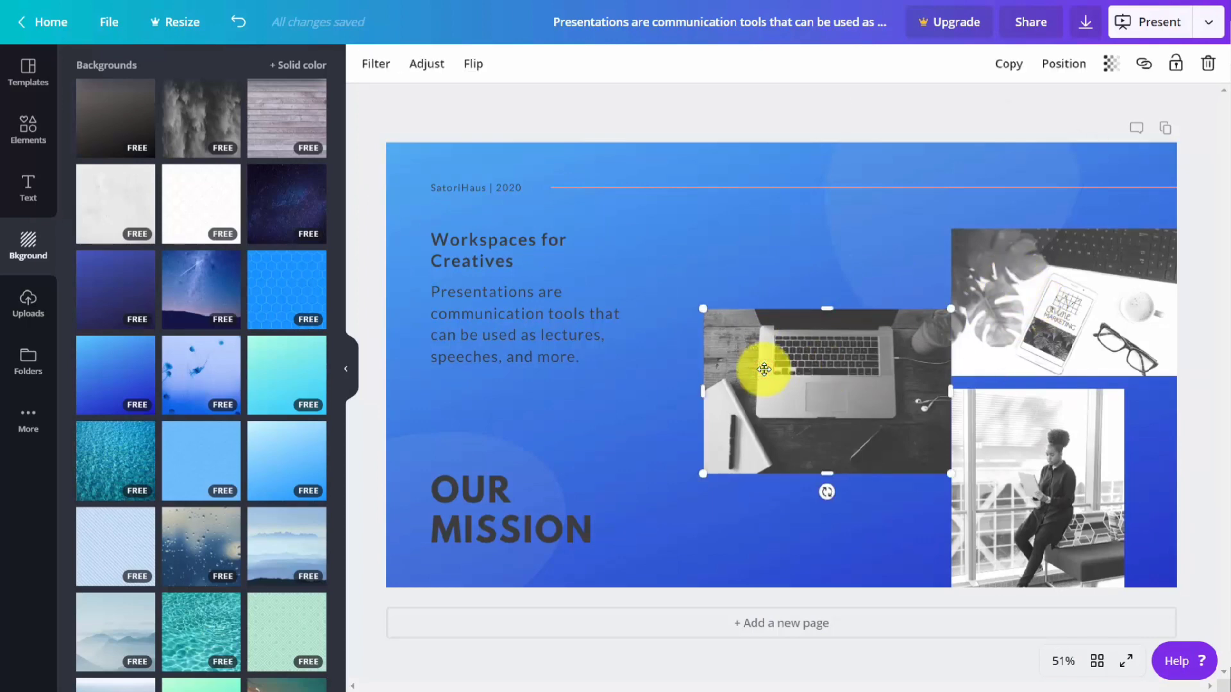
key("Delete")
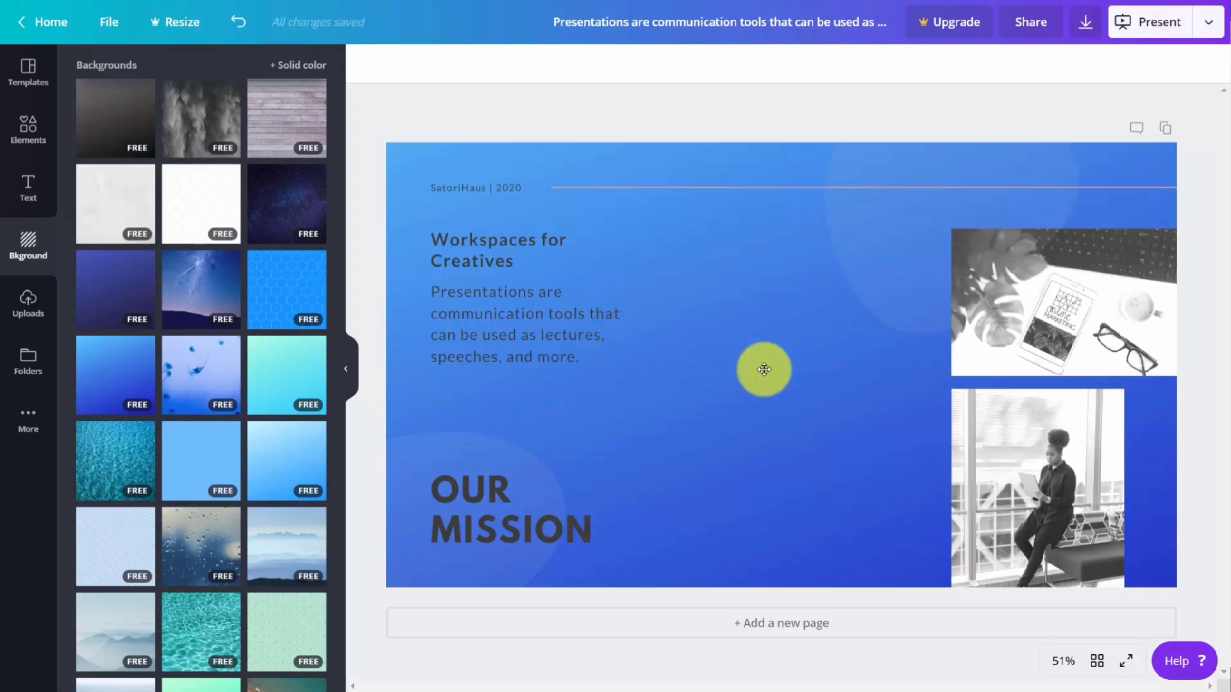
Step: Upload the custom images and add the one showing the two book covers to the page
left_click(23, 301)
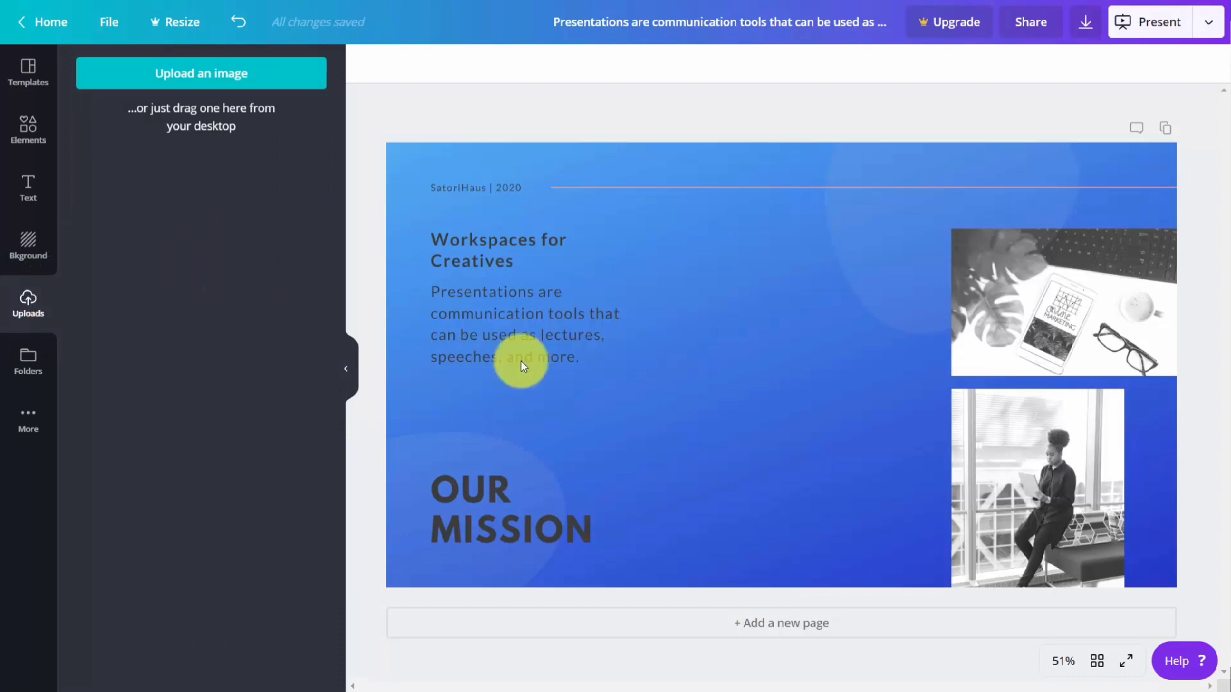
left_click(199, 86)
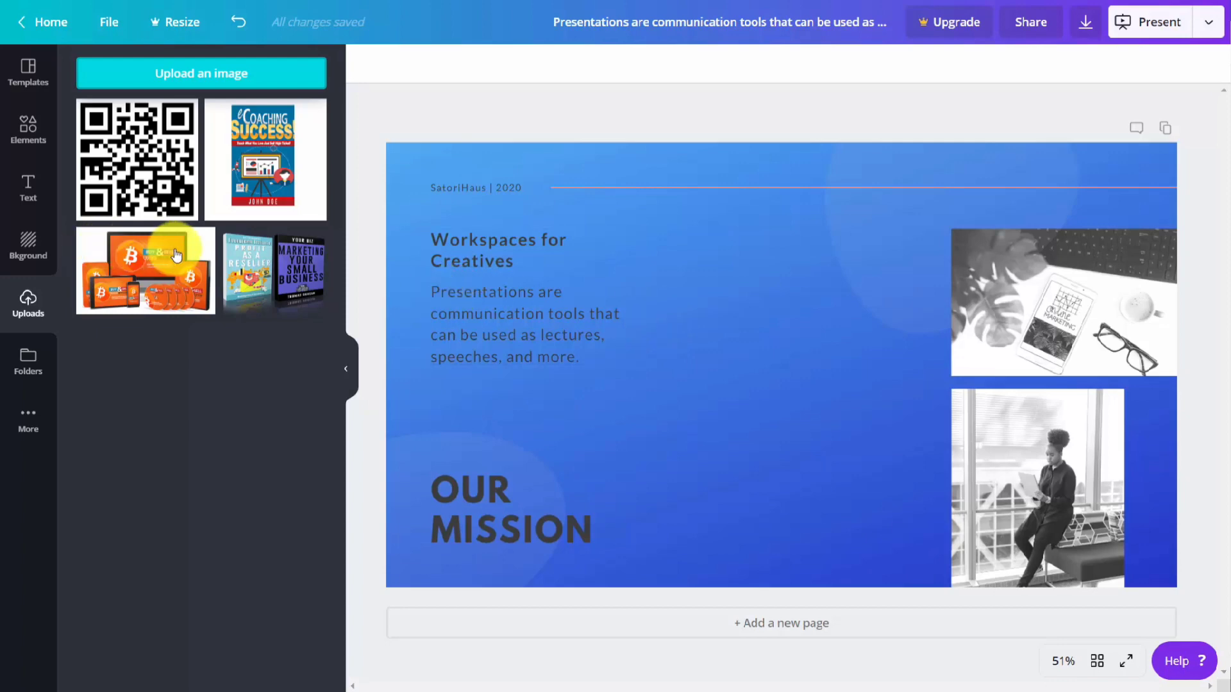
left_click(245, 263)
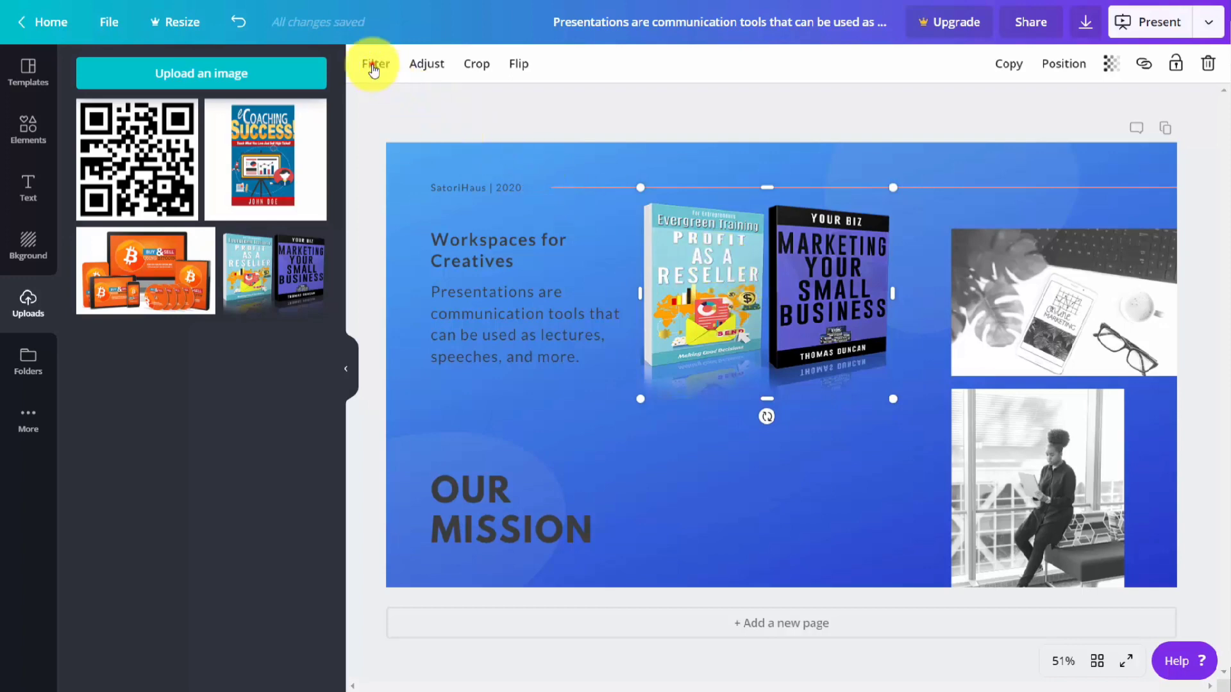
Step: Try several filters, including Summer, on the book covers image and apply the Whimsical filter
left_click(373, 67)
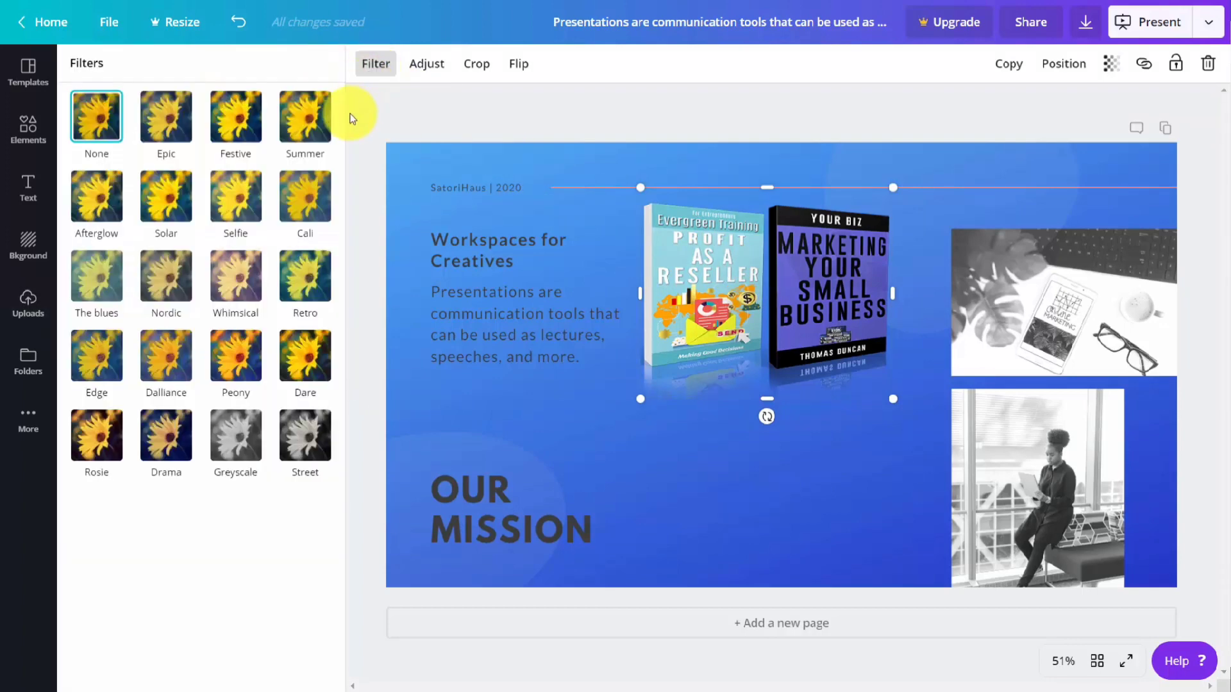
left_click(314, 124)
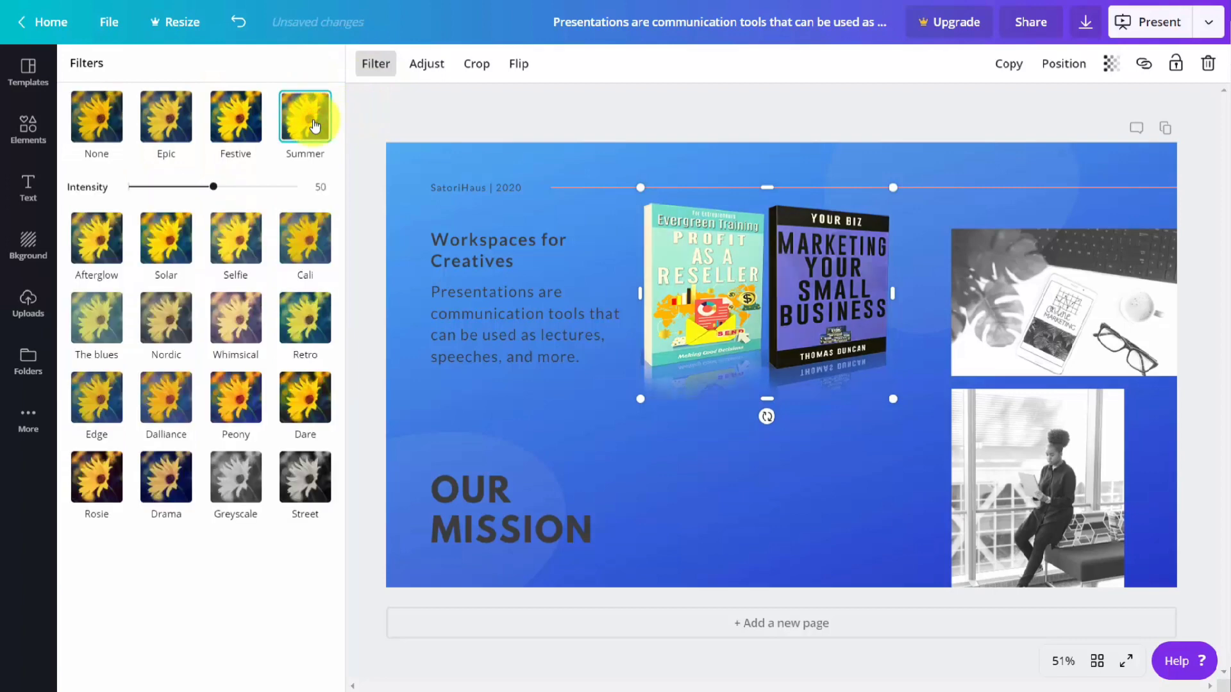
left_click(245, 251)
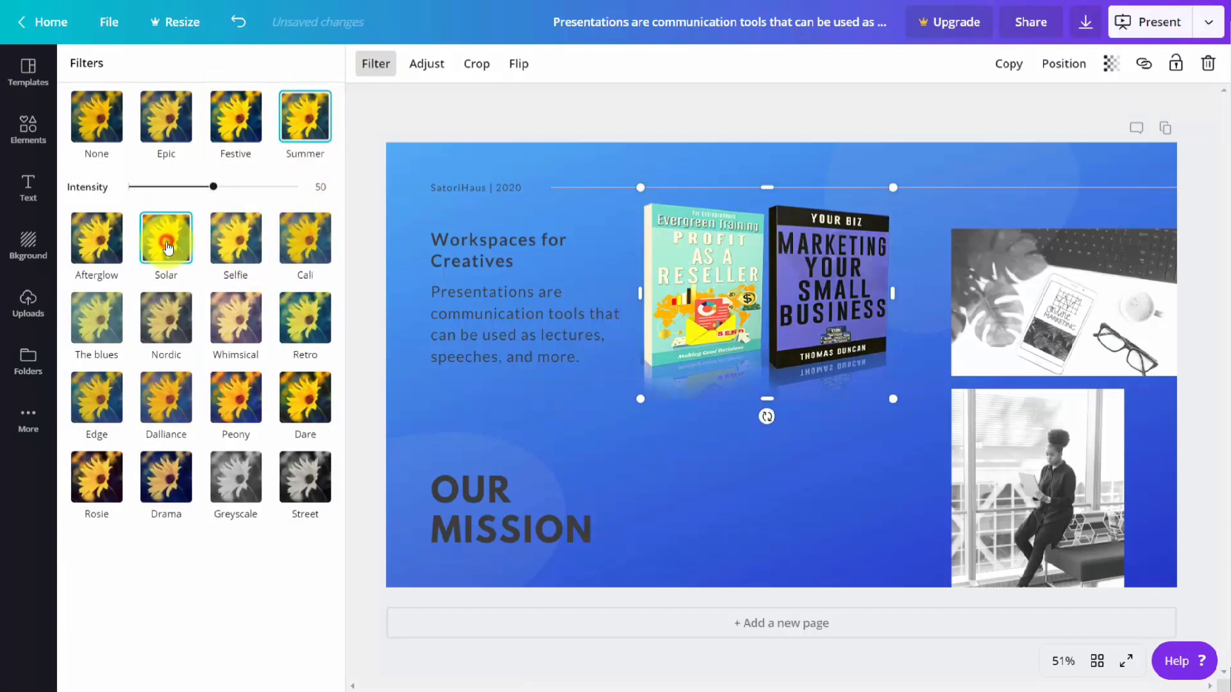
left_click(241, 330)
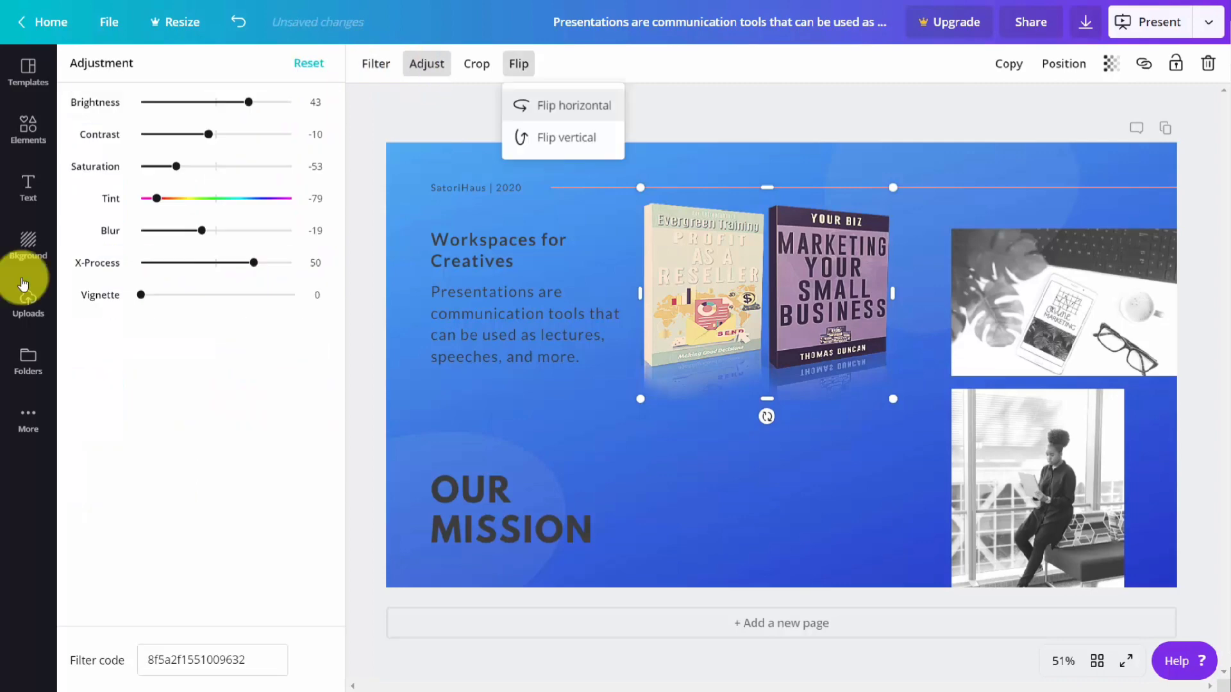
Step: Add the uploaded Coaching Success book cover to the page and open its link entry
left_click(28, 291)
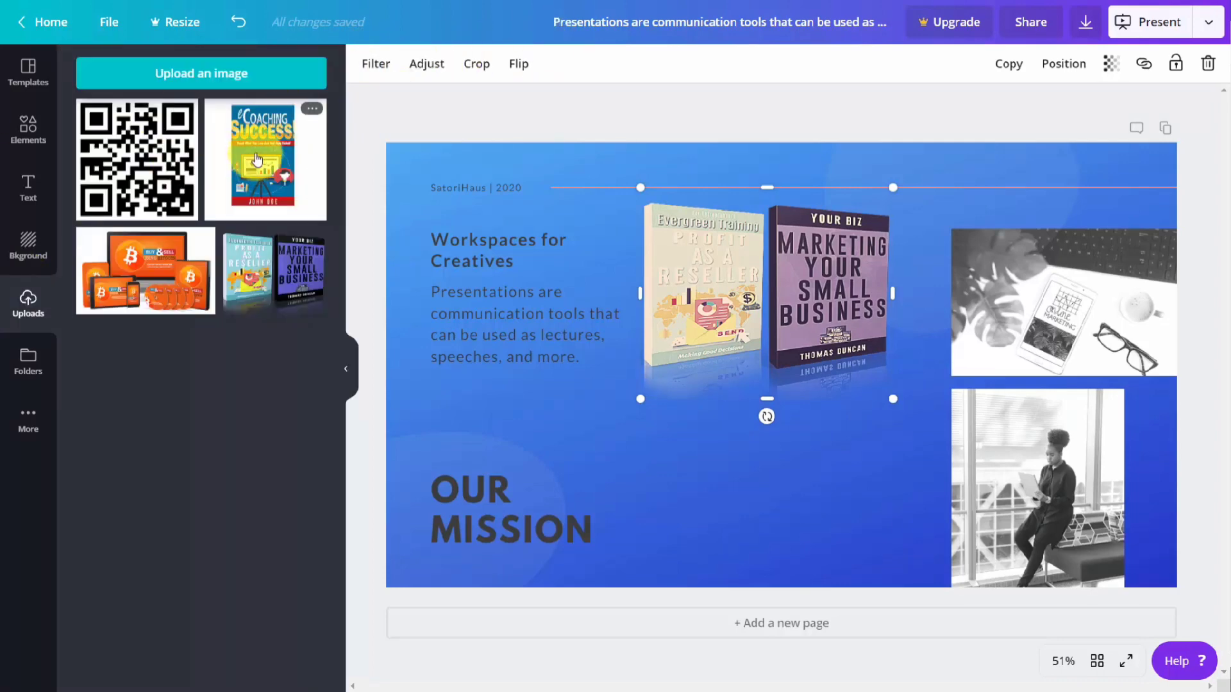
left_click(256, 158)
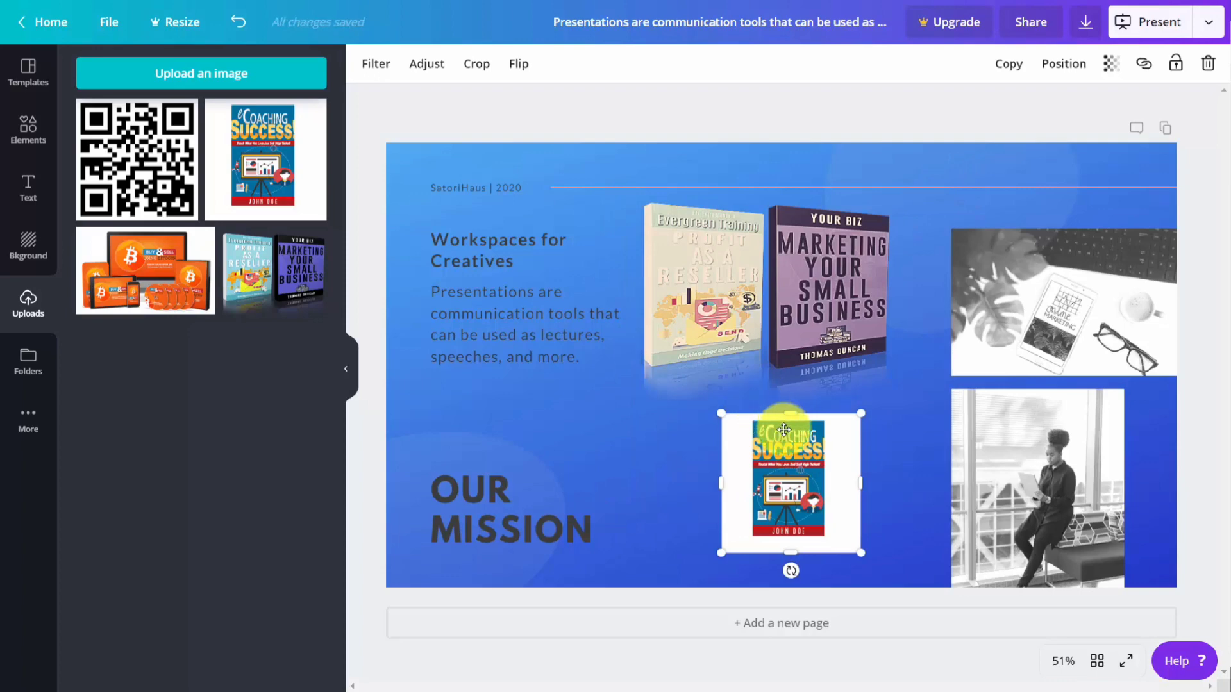
left_click(1143, 64)
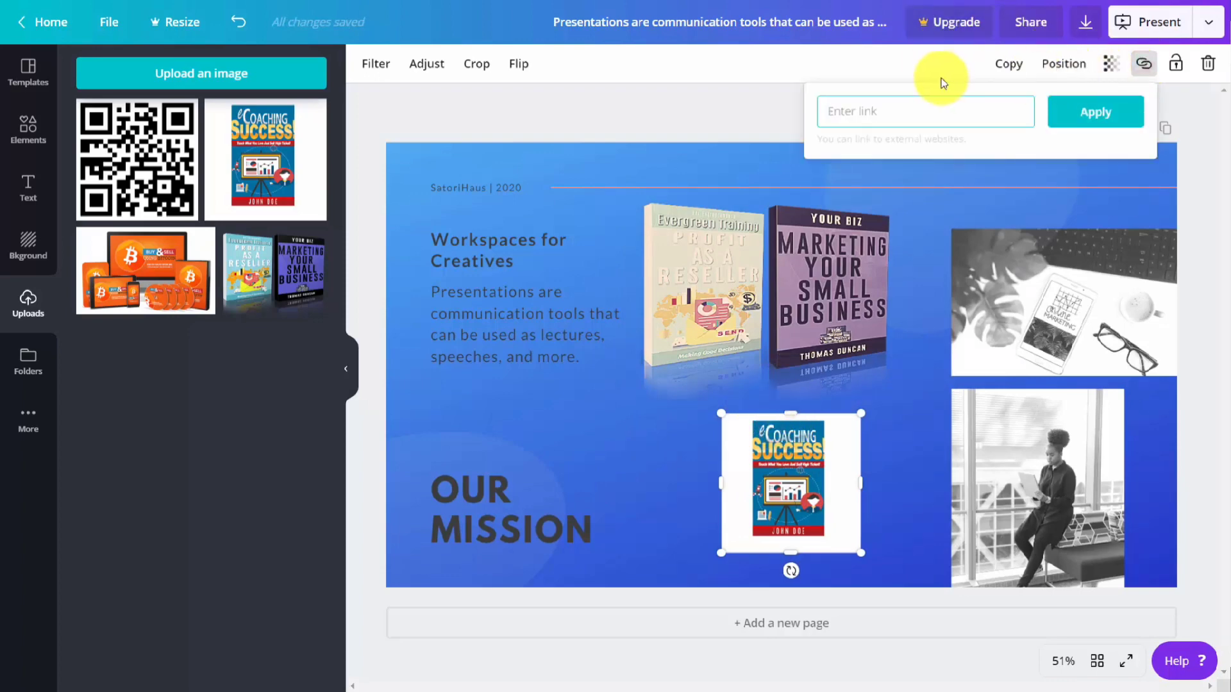
Step: Rotate the two-book image slightly clockwise and delete both uploaded book cover images from the page
left_click(736, 206)
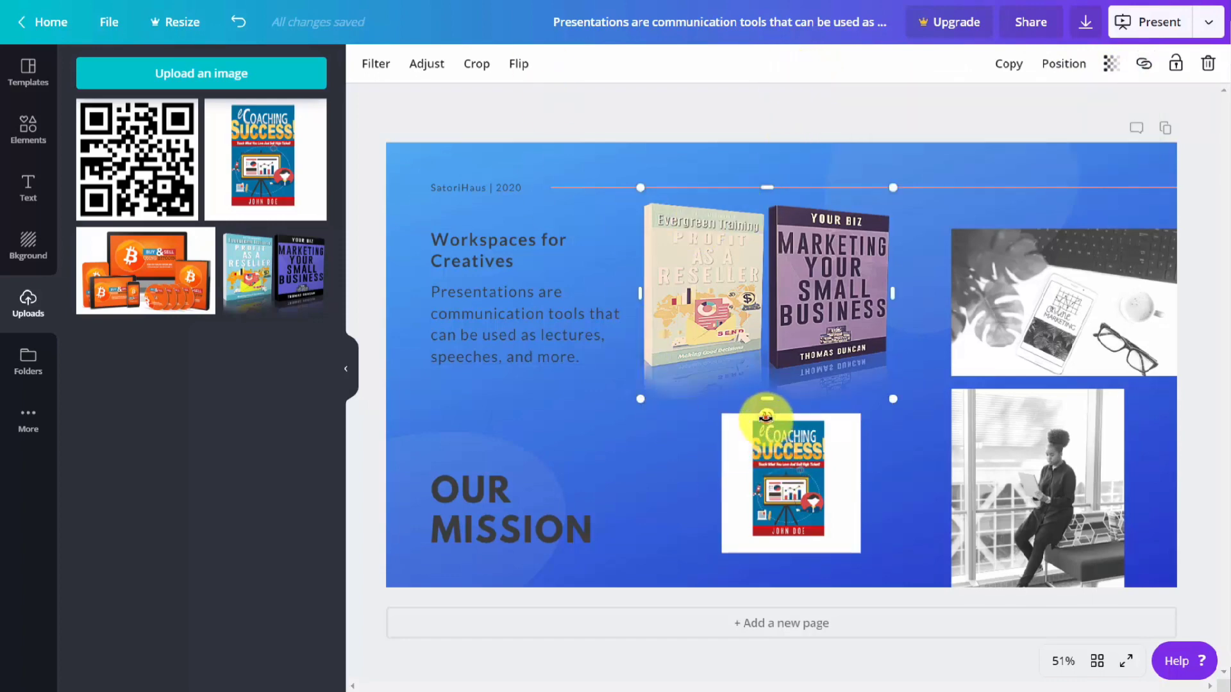
left_click_drag(767, 418, 772, 450)
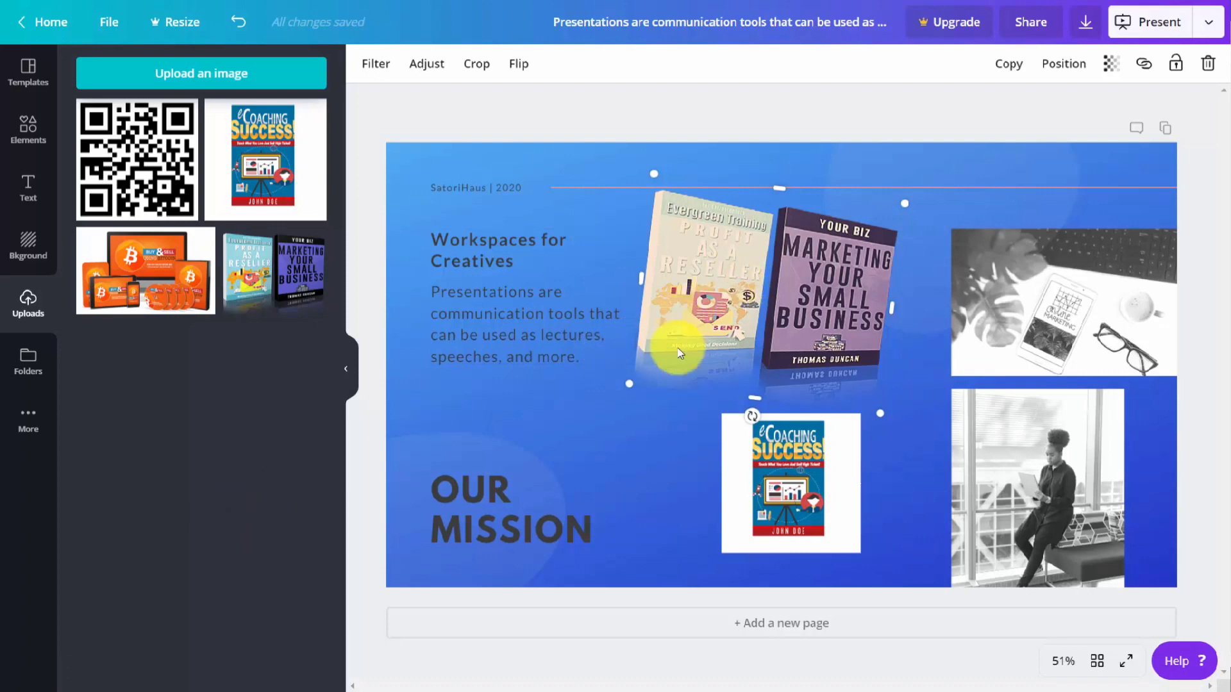
key("Delete")
left_click(760, 459)
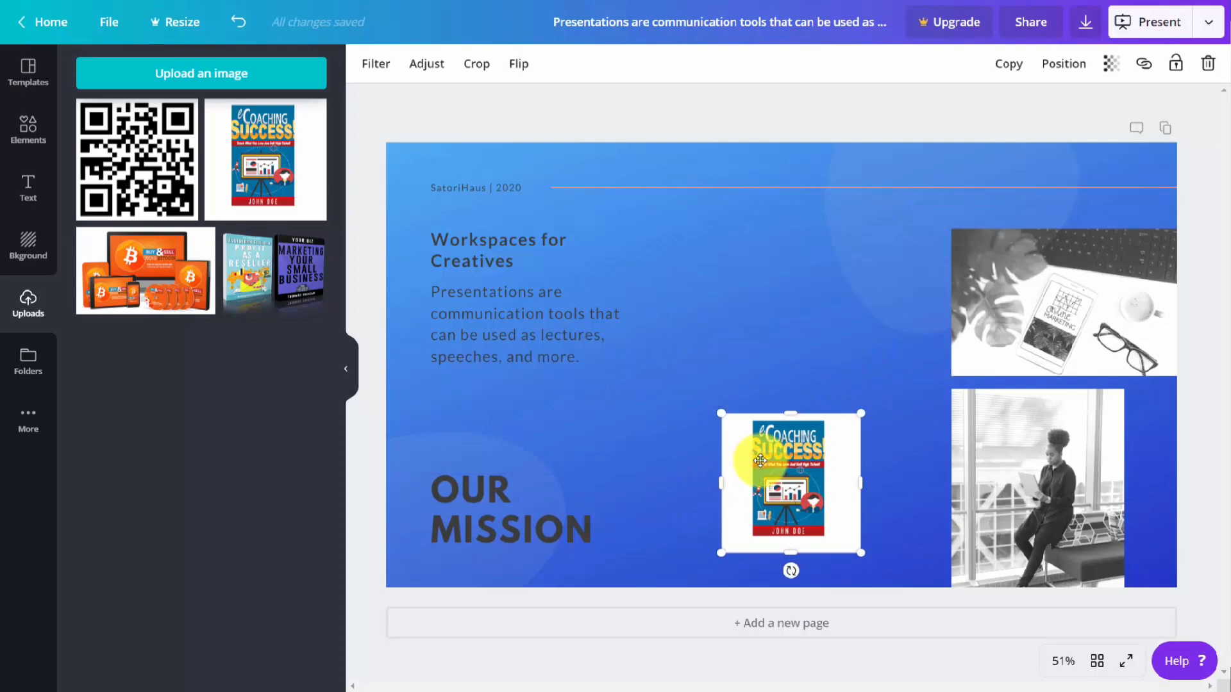
key("Delete")
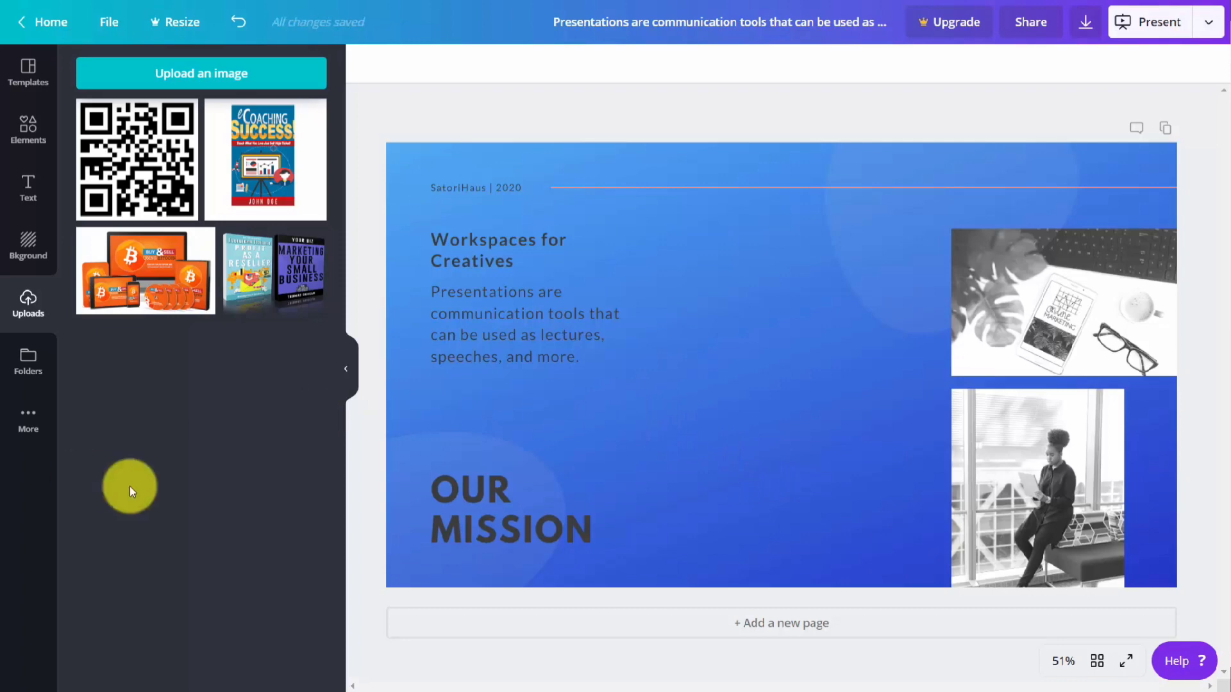
Step: Add the embed app and embed the TED example video, plus the TED talk "What physics taught me about marketing" from its web link
left_click(26, 423)
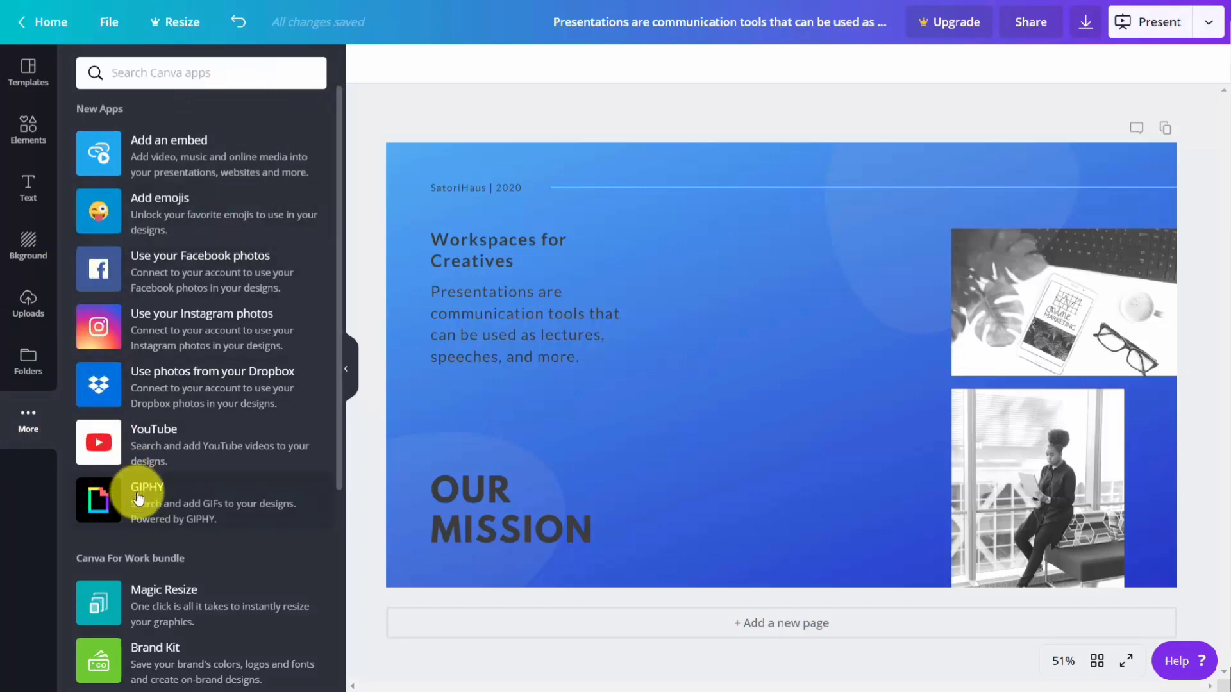
left_click(169, 153)
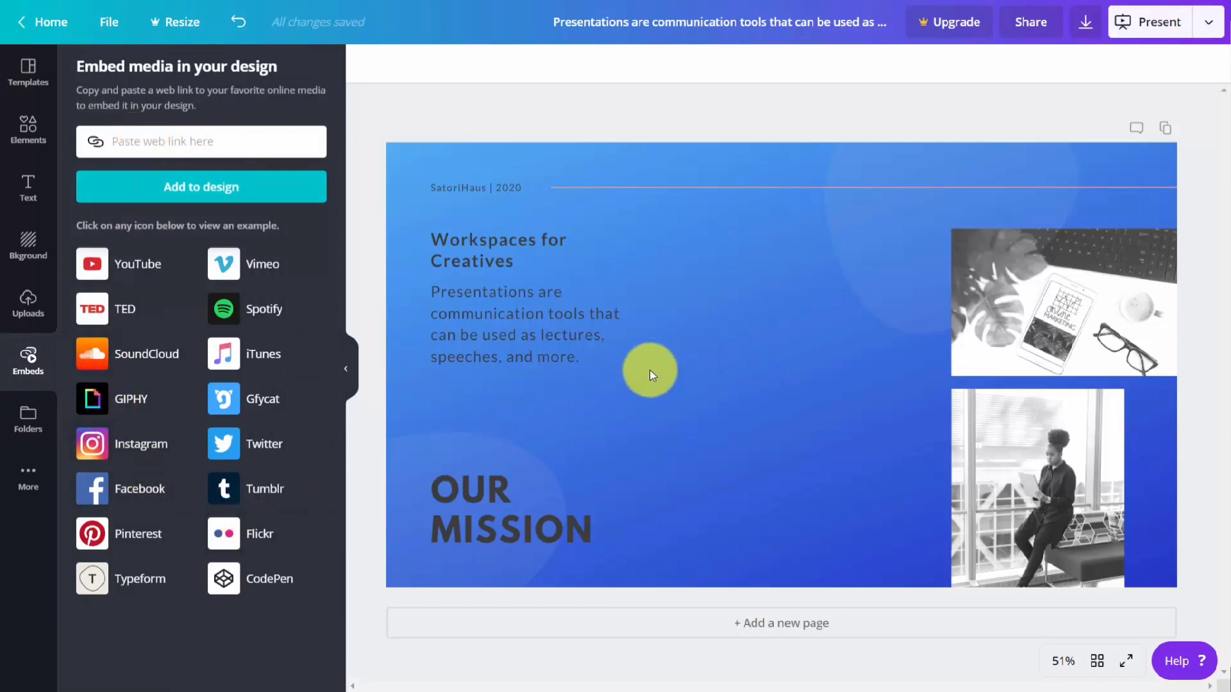
left_click(120, 322)
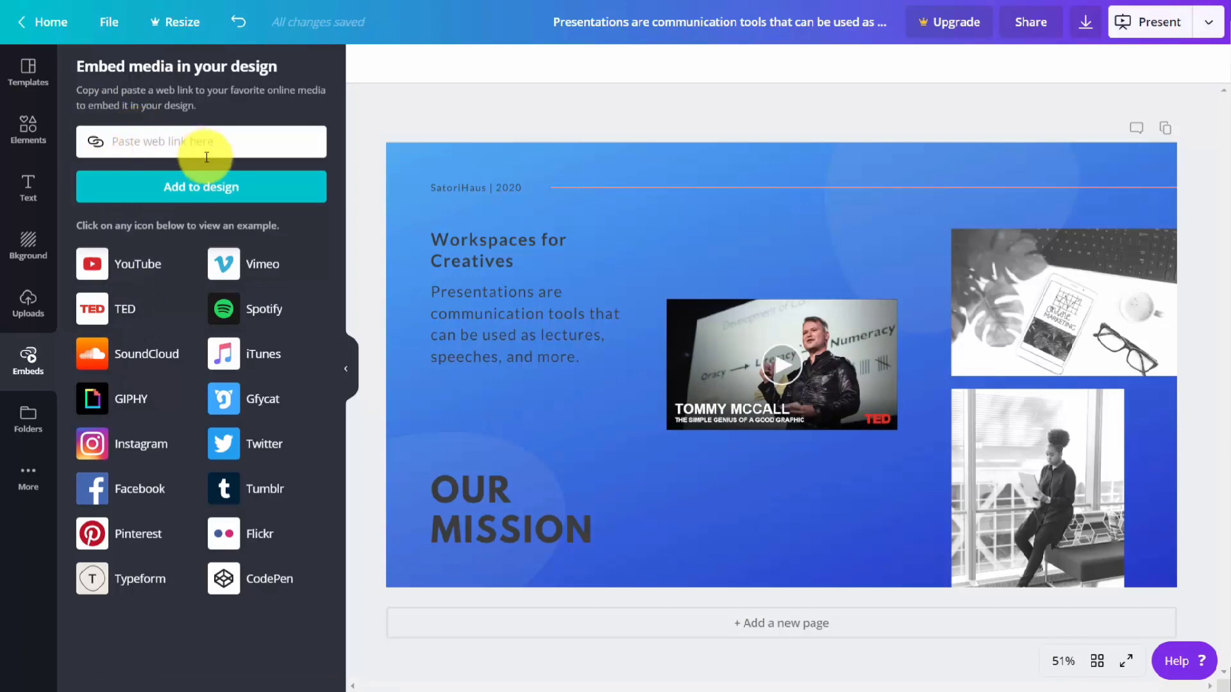
key("ctrl+v")
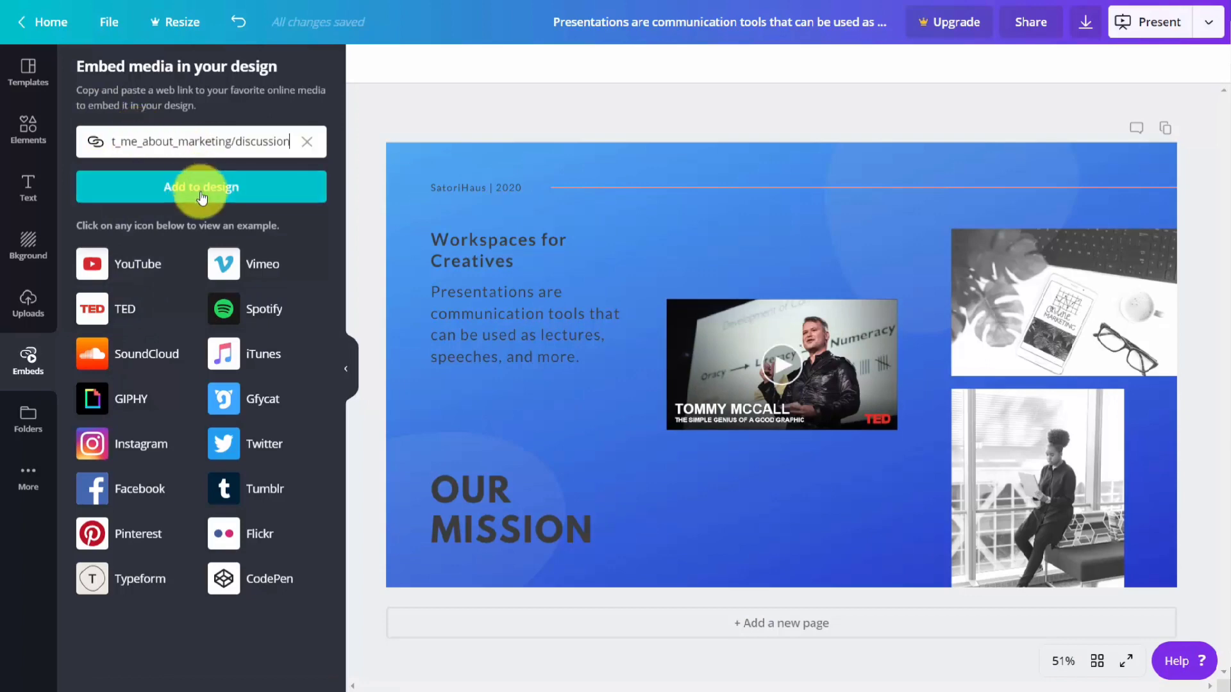
left_click(201, 193)
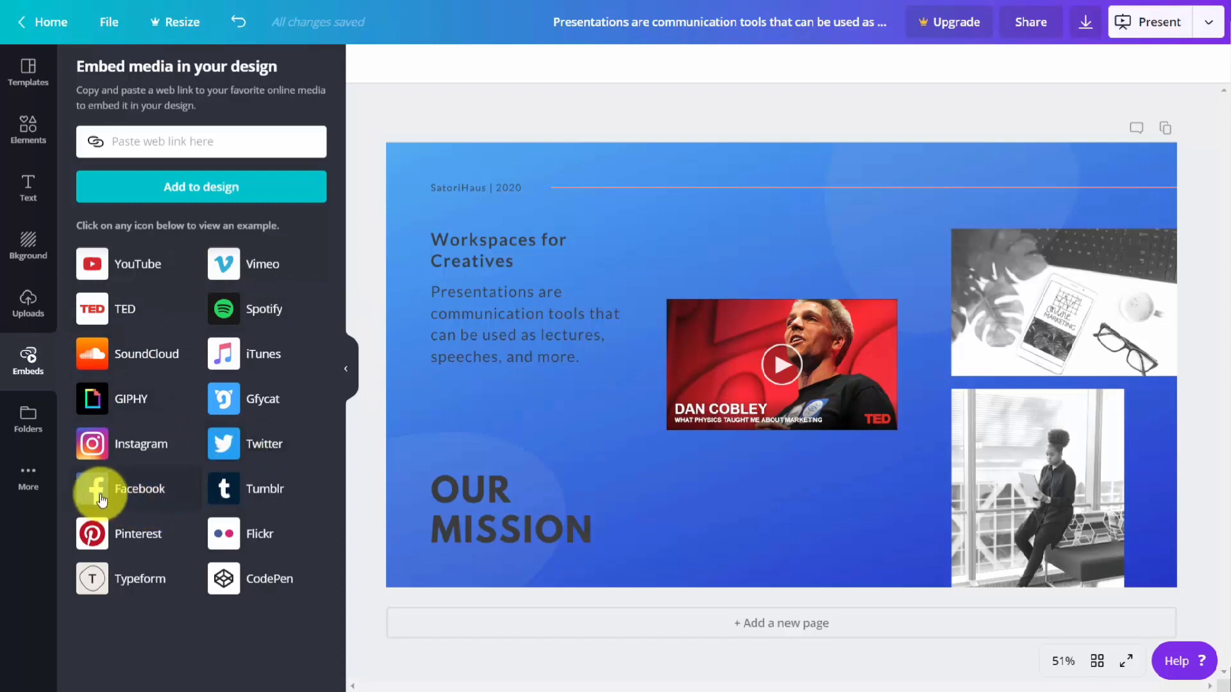
Step: Delete the embedded TED video from the page and add the emojis app to the editor
left_click(29, 475)
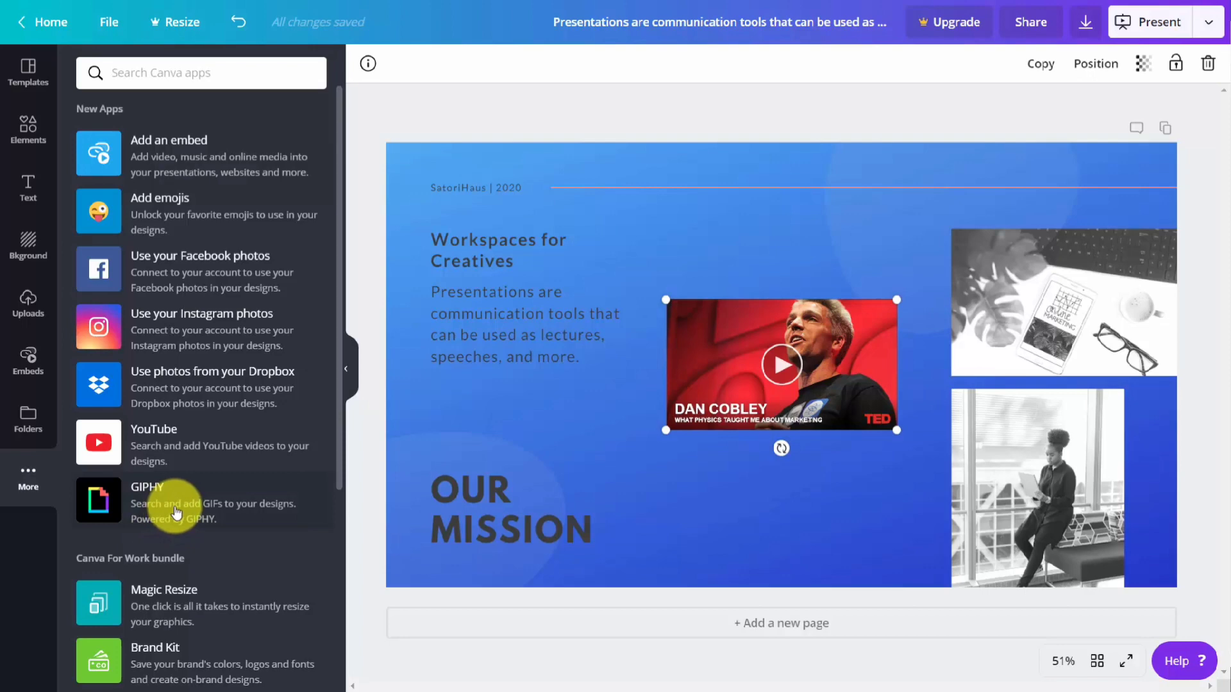
key("Delete")
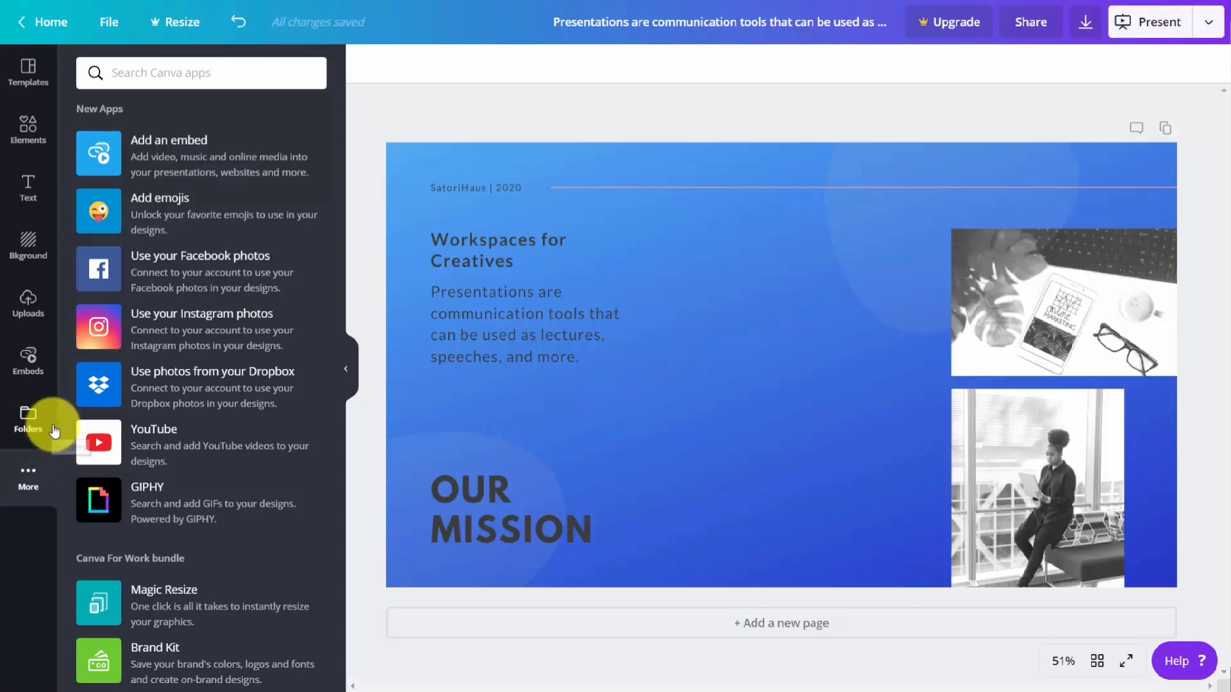
left_click(98, 211)
left_click(97, 145)
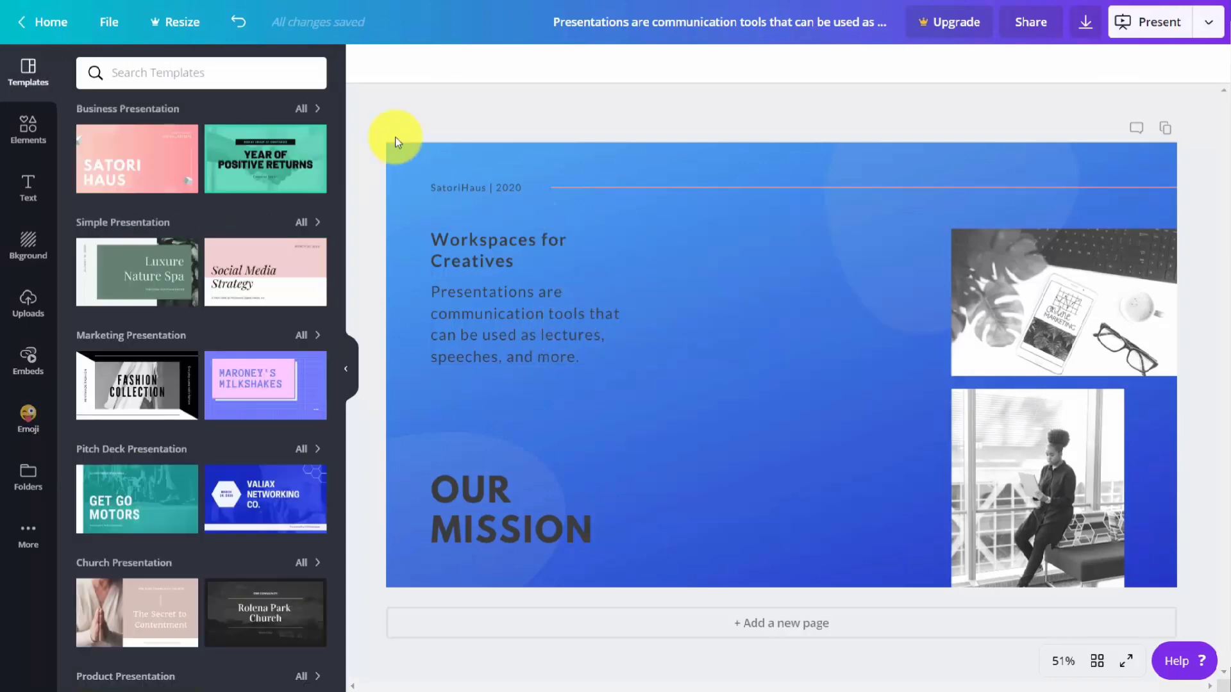
Step: Download the design as a PNG image with the suggested file name and open the saved file
left_click(1085, 26)
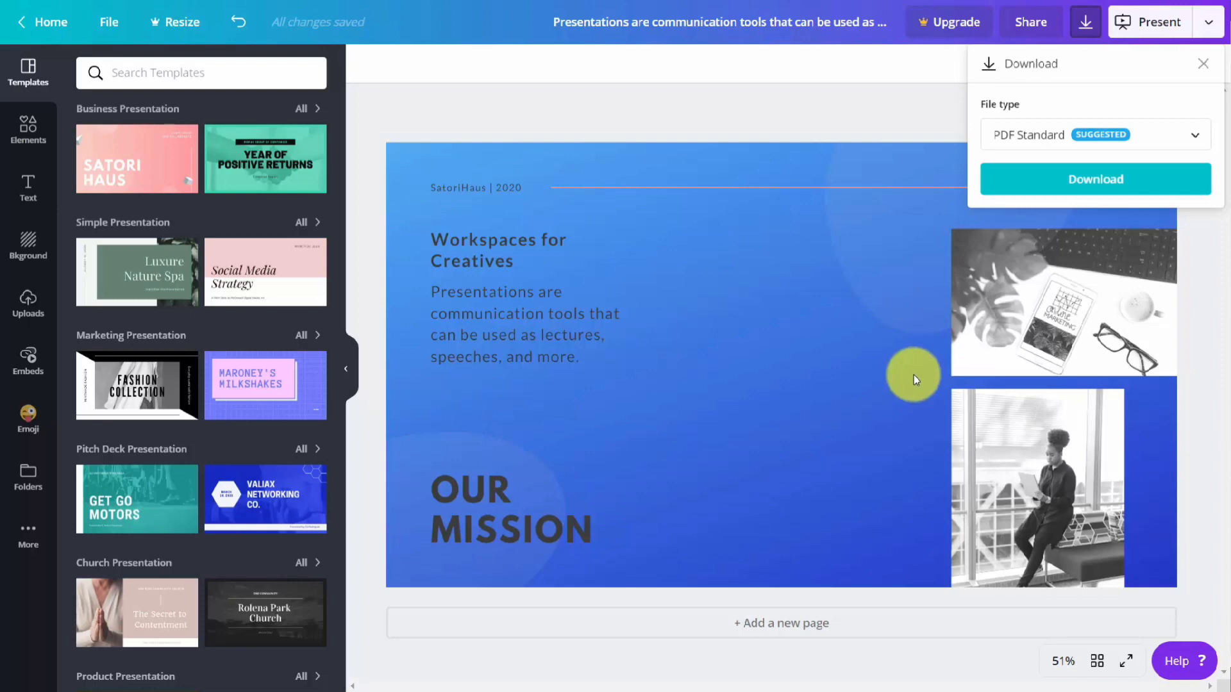
left_click(1161, 136)
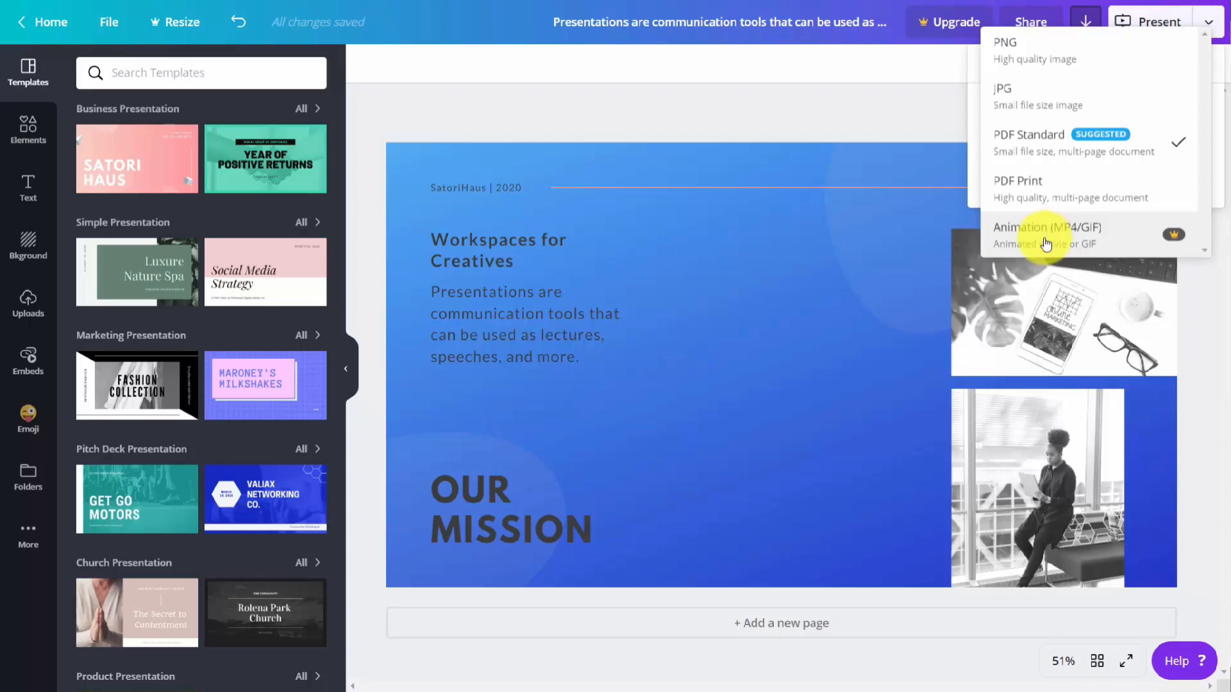
left_click(1013, 55)
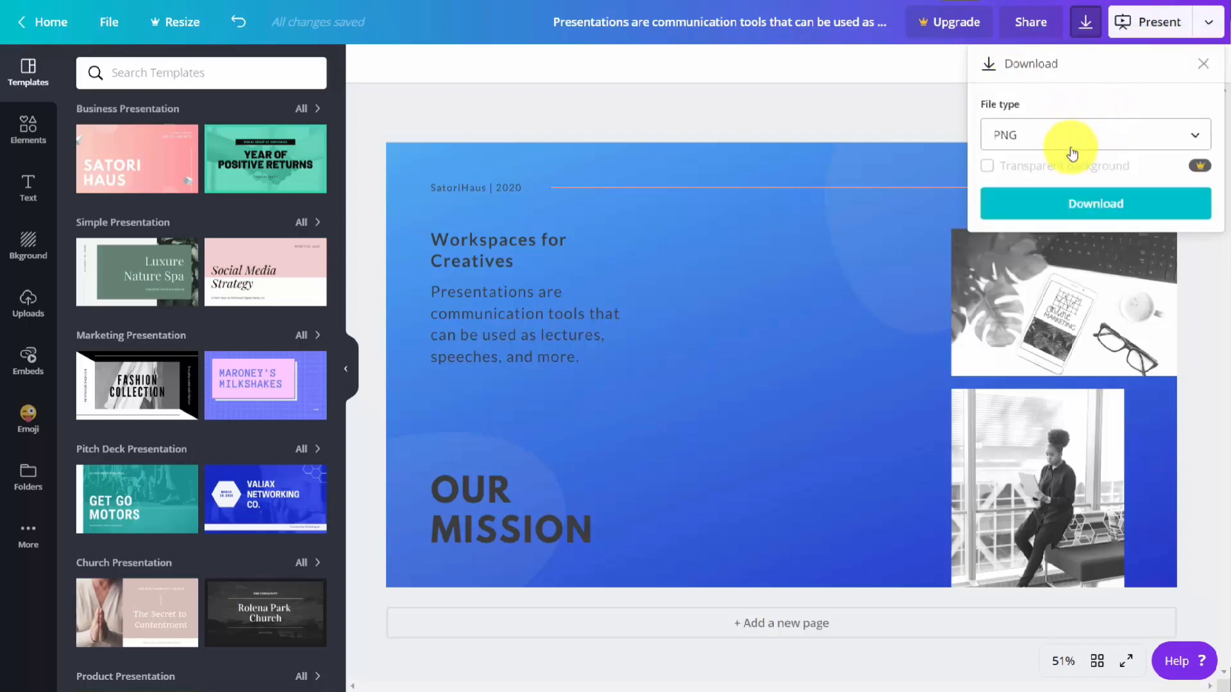
left_click(1081, 205)
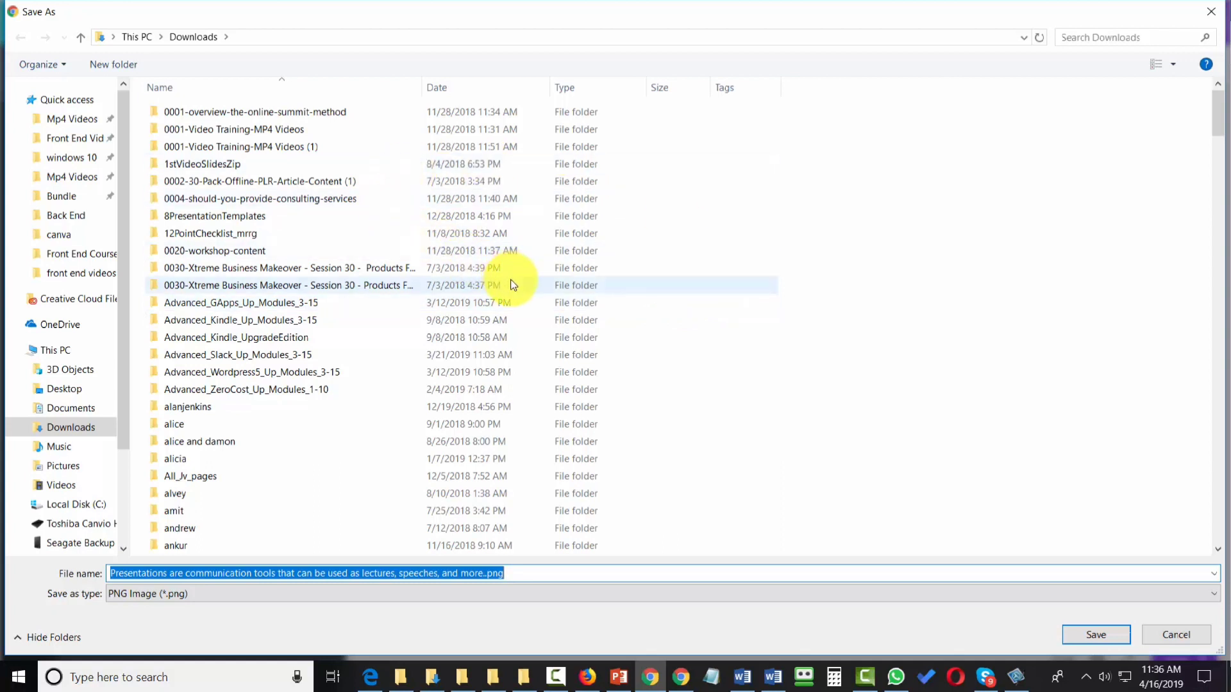
key("Return")
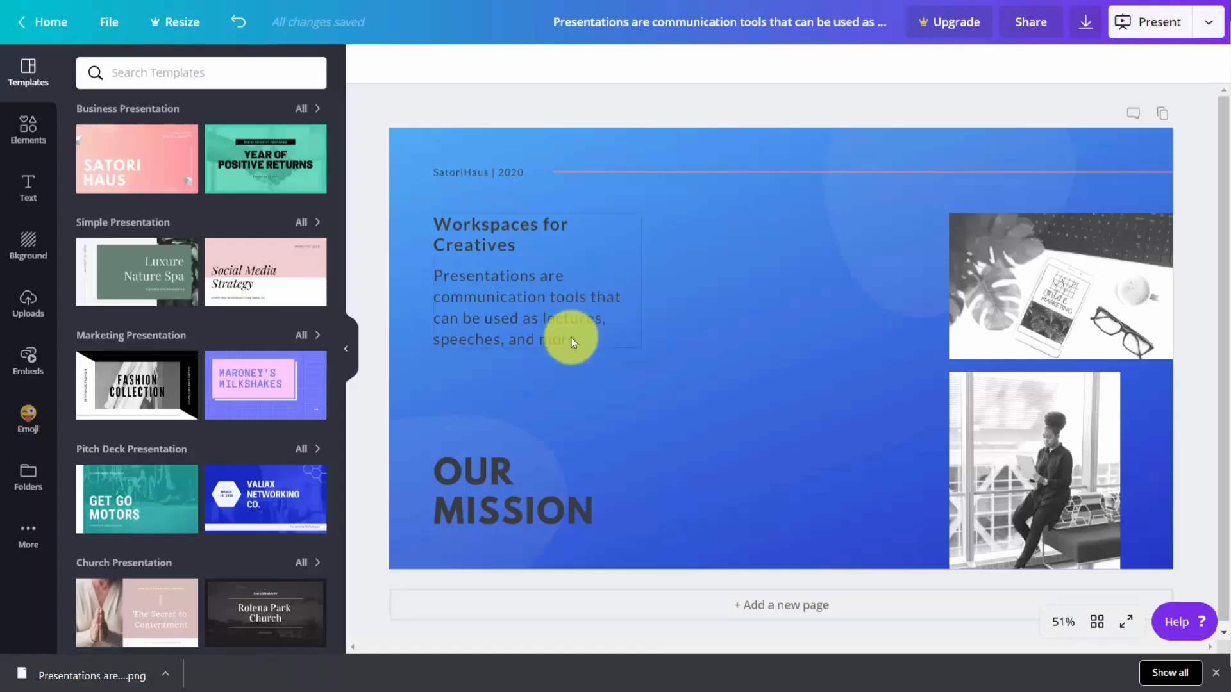
left_click(80, 676)
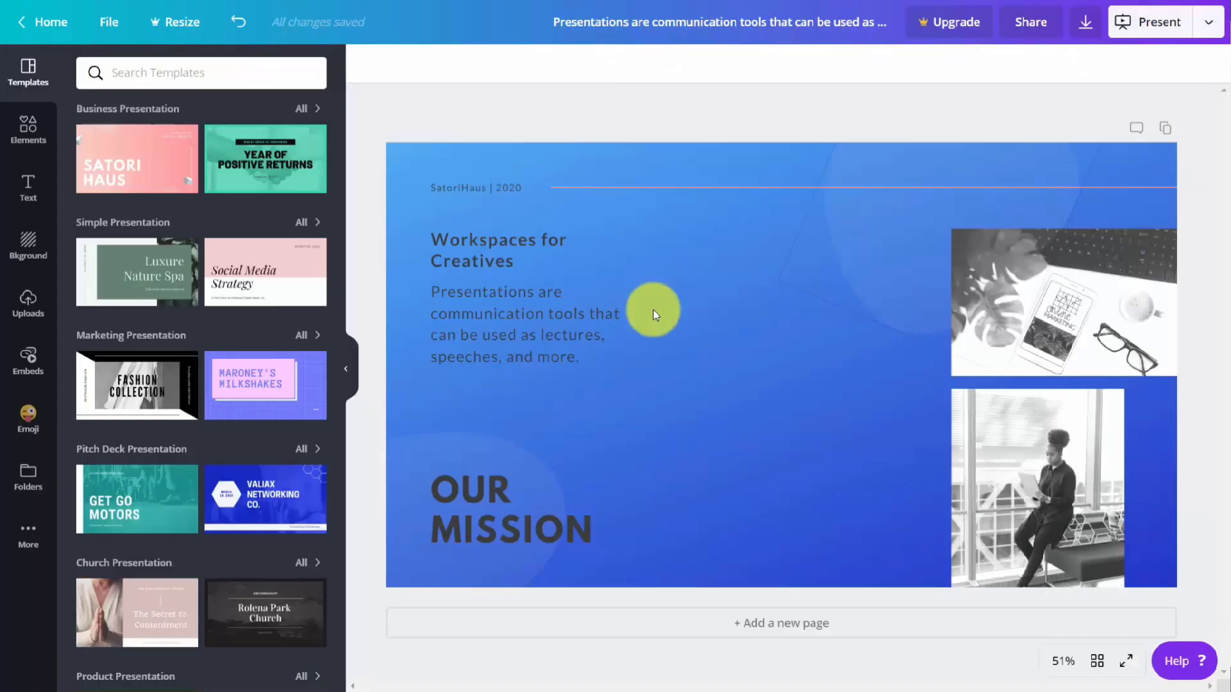
Step: Download the design as a PDF Standard file into the "images downloaded" folder and check the saved document
left_click(1083, 26)
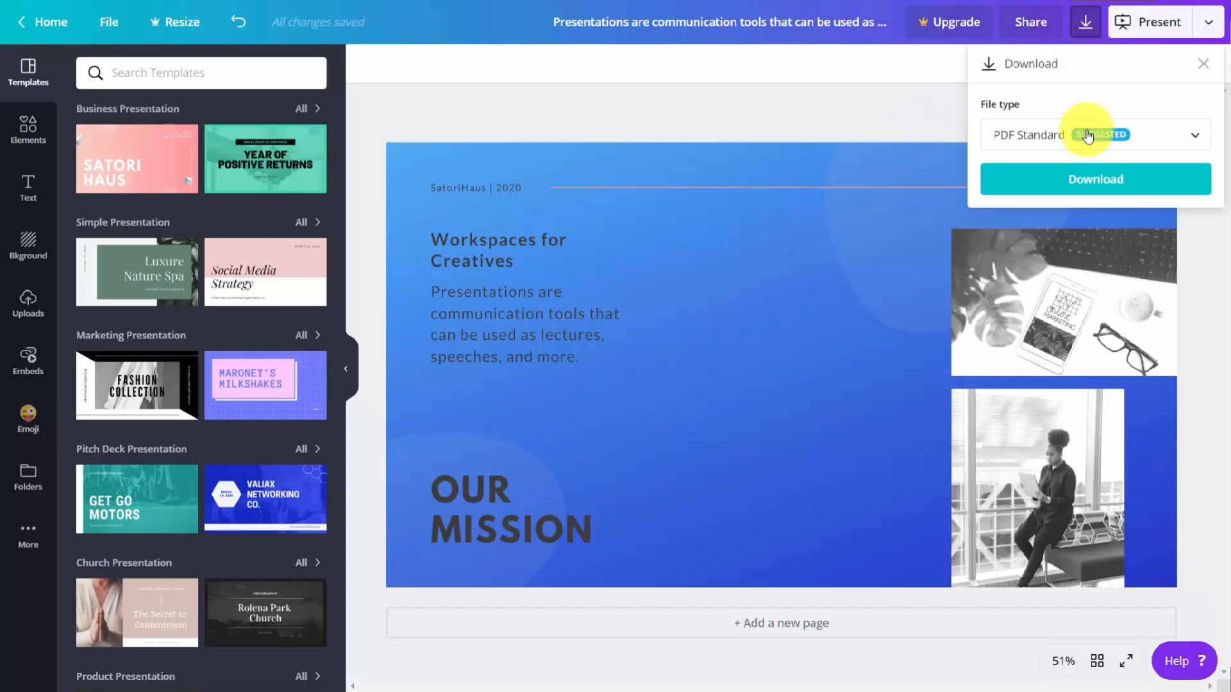
left_click(1095, 186)
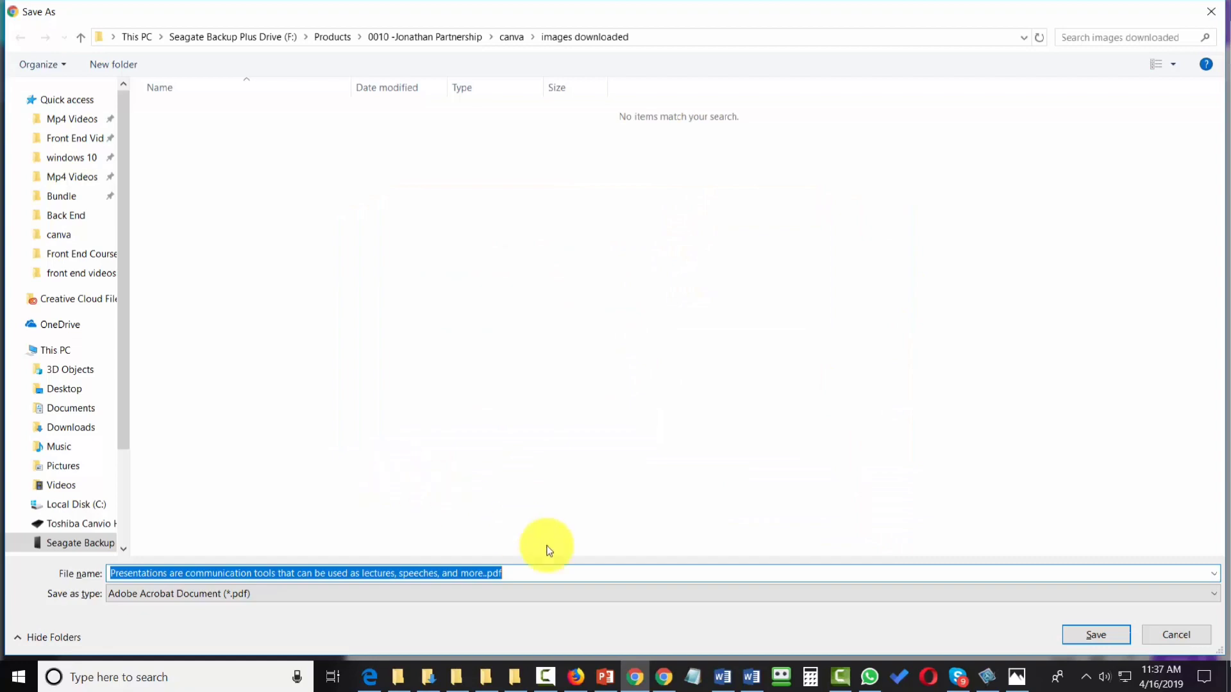
left_click(1069, 633)
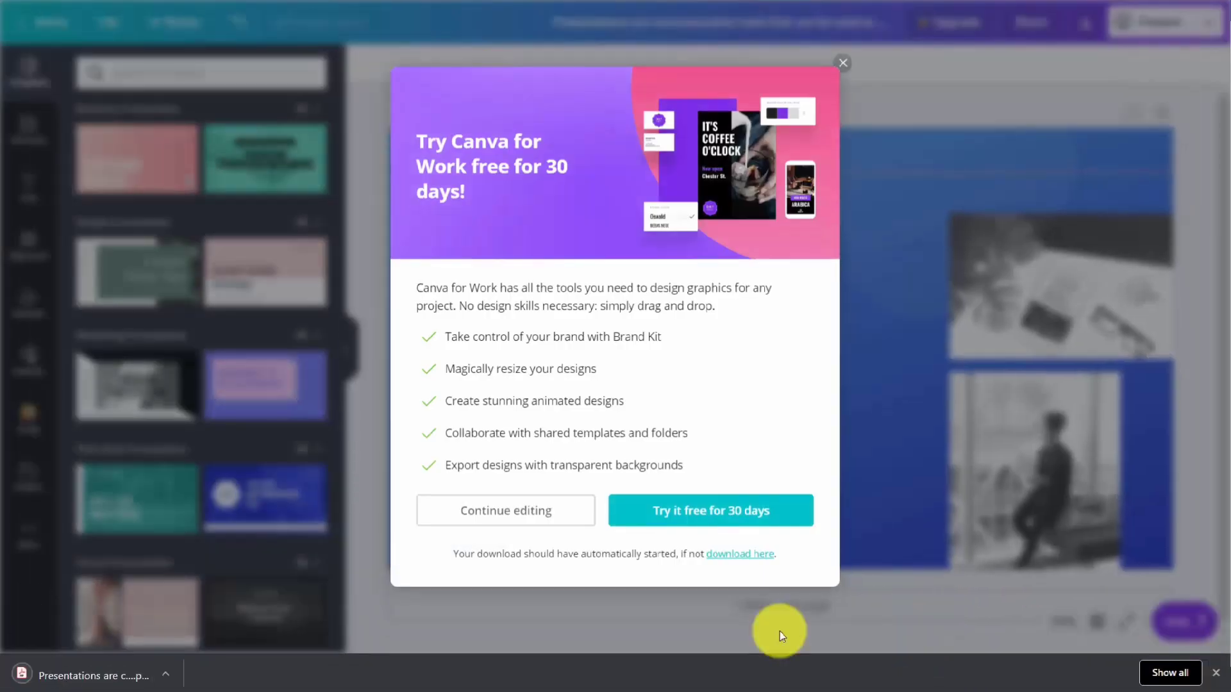
left_click(117, 682)
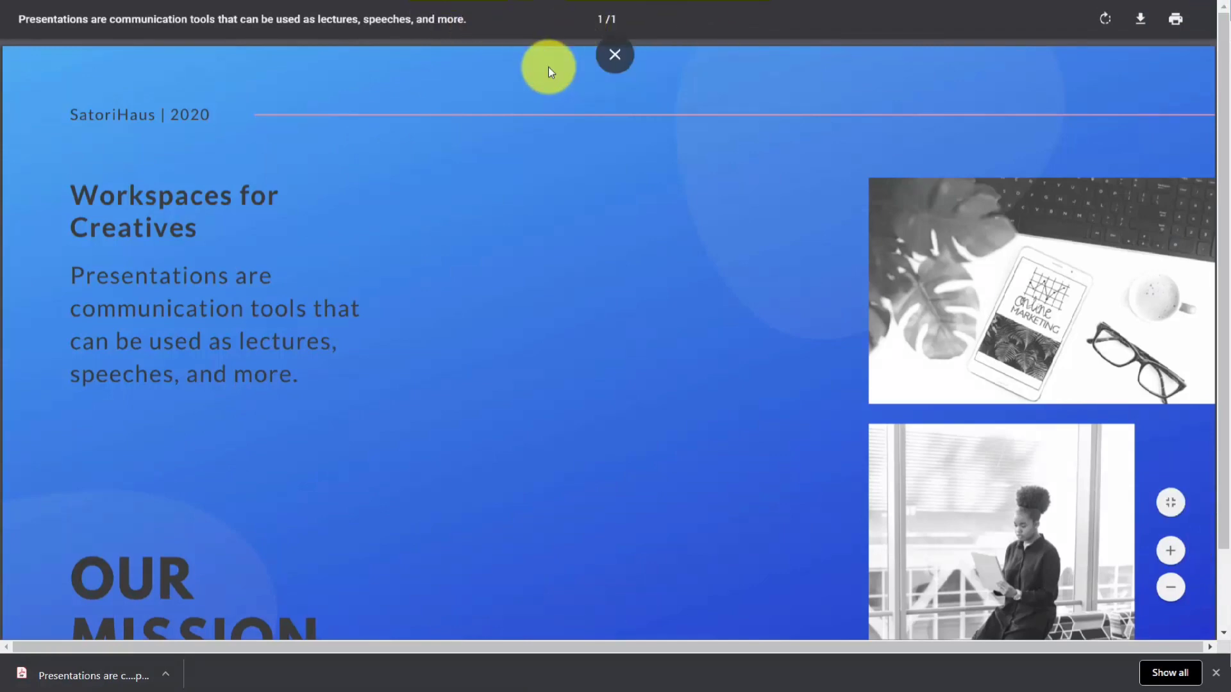
key("ctrl+w")
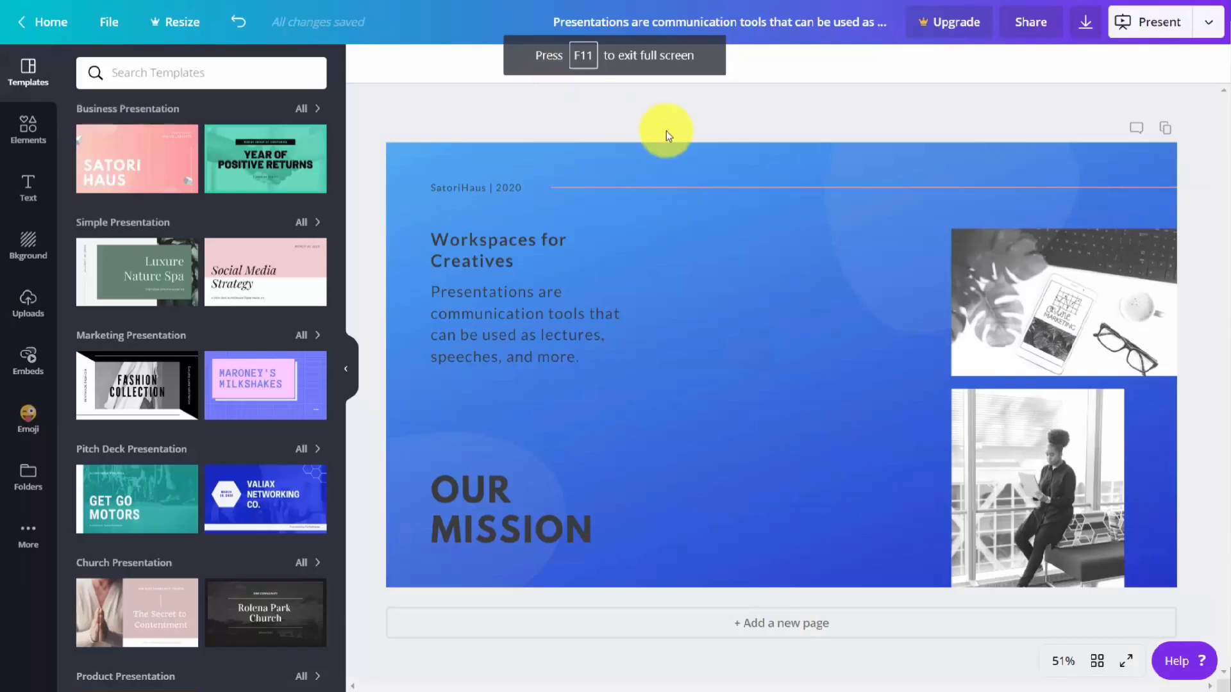
Step: Download the design as a PDF Print file without crop marks and bleed, and open the saved file
left_click(1080, 27)
left_click(1085, 131)
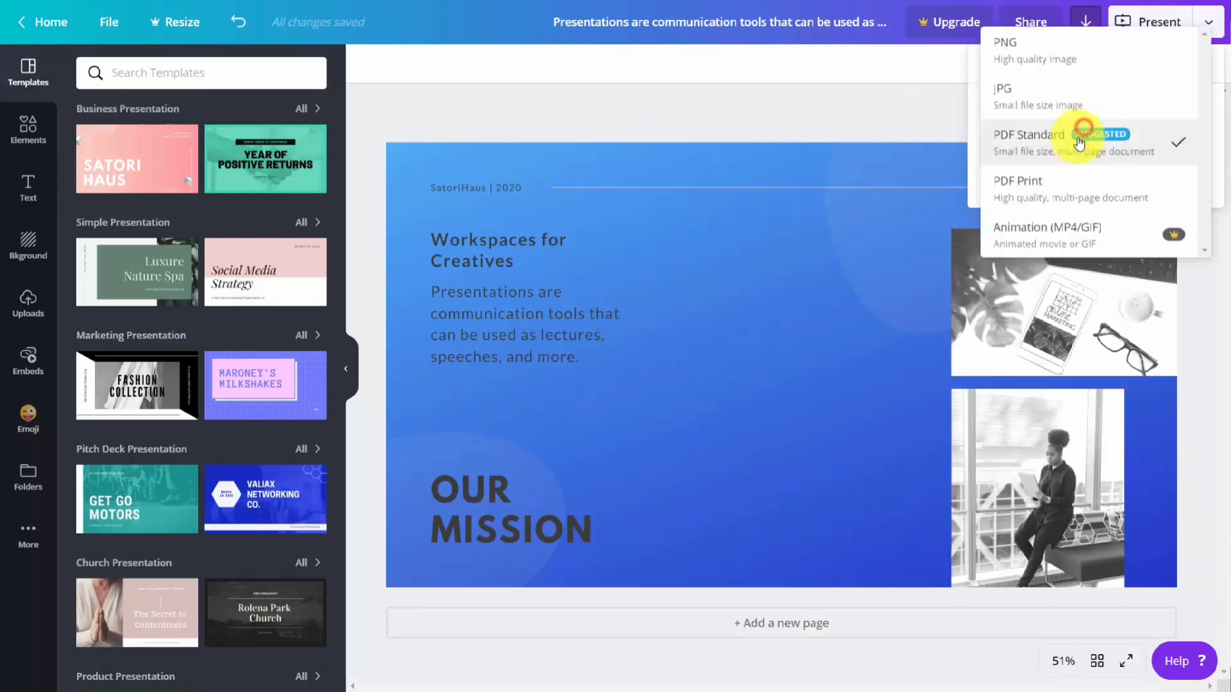
left_click(1055, 196)
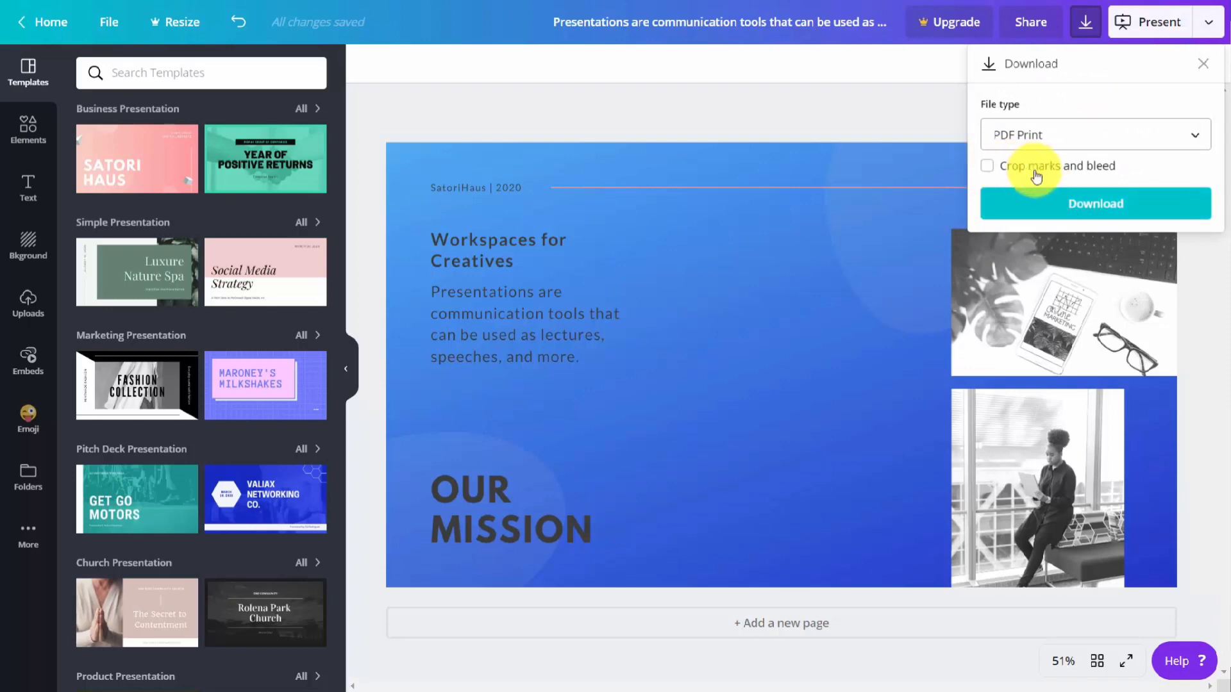
left_click(1074, 208)
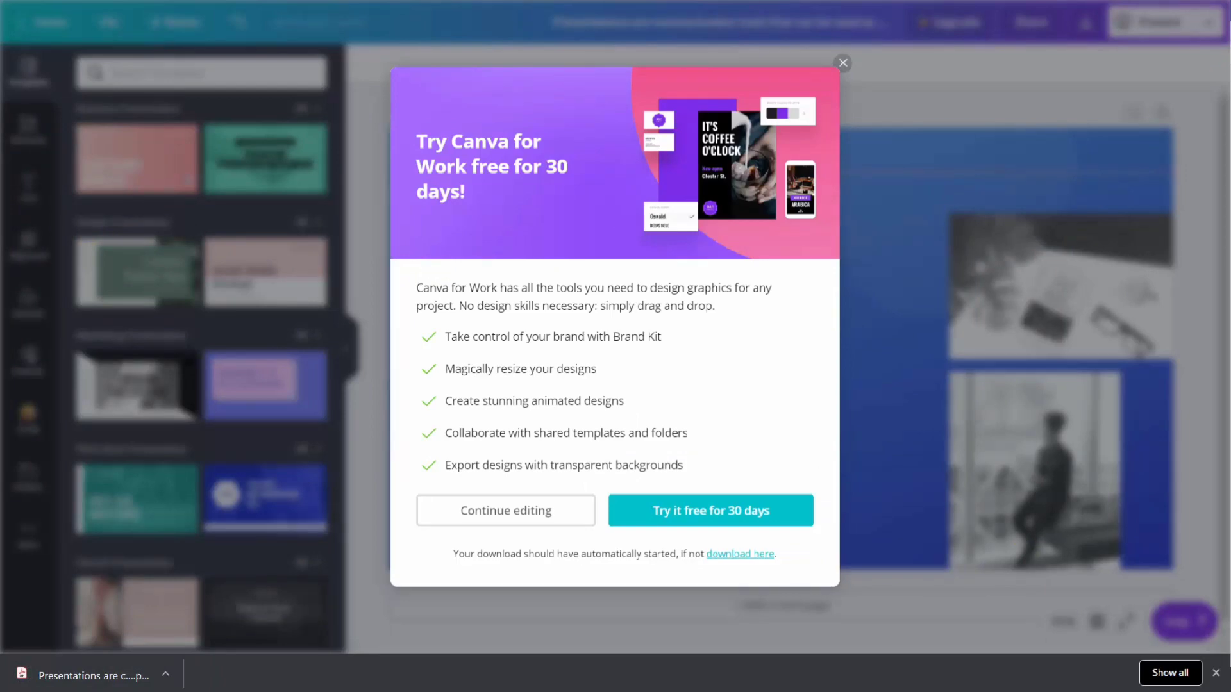
left_click(122, 680)
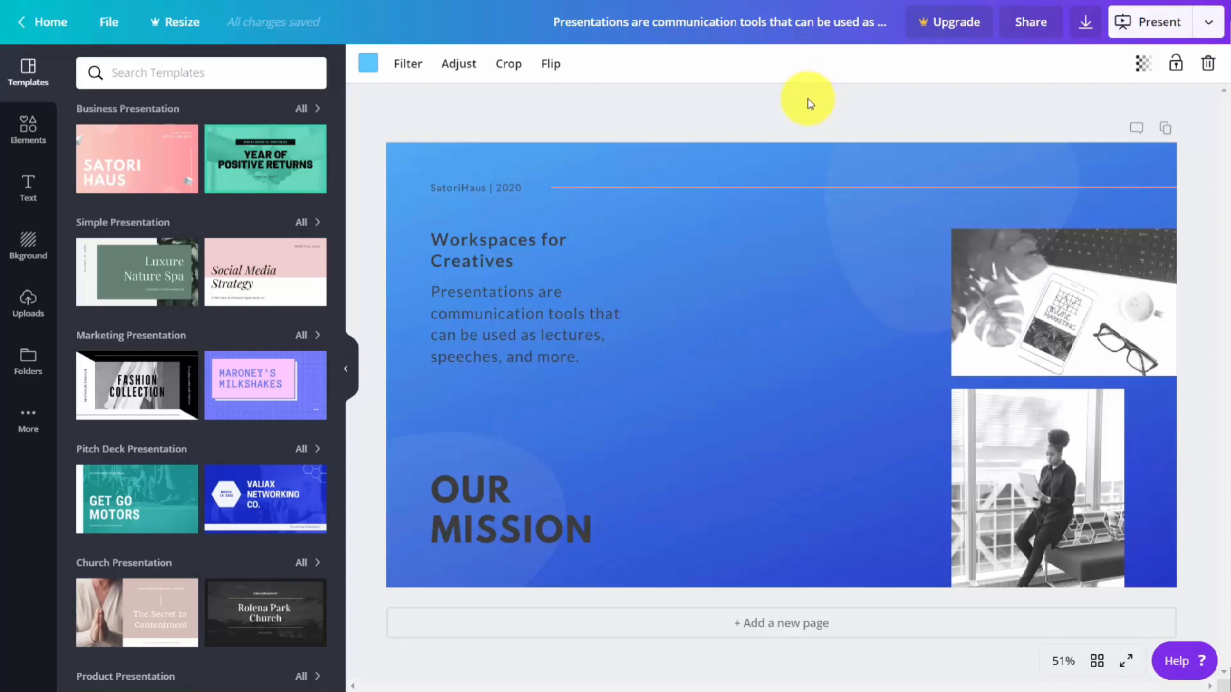
Step: Publish the design as a presentation with the Presenter view type and start presenting
left_click(1208, 23)
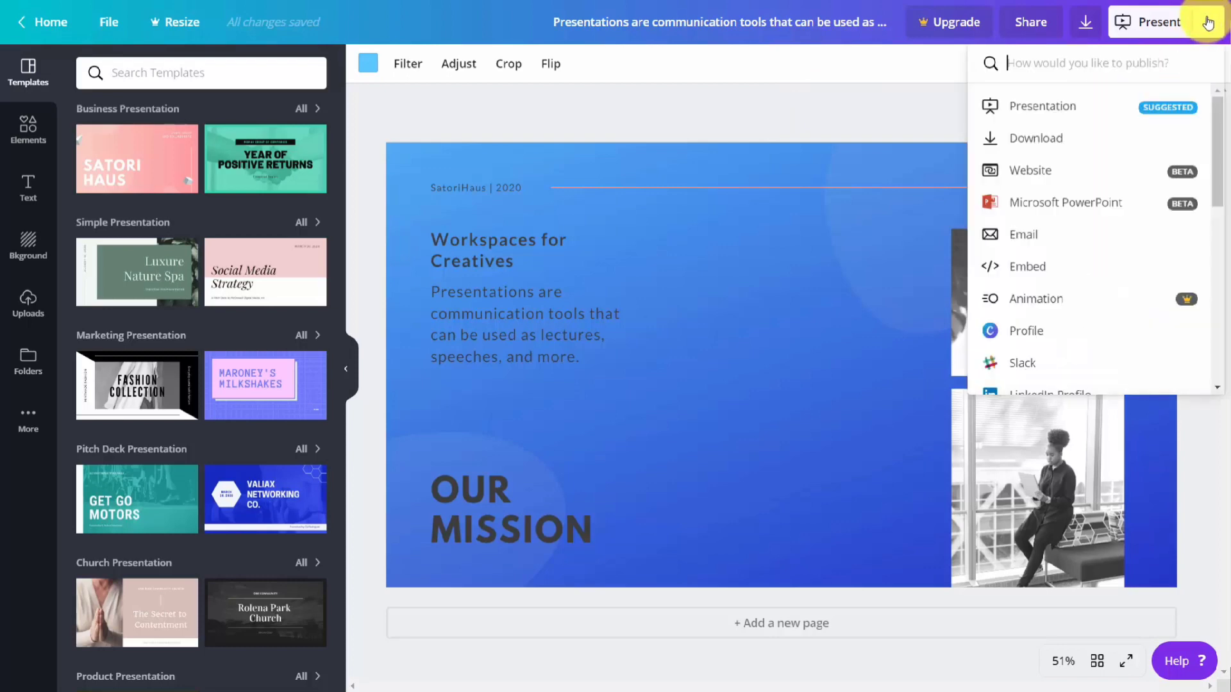
left_click(1048, 108)
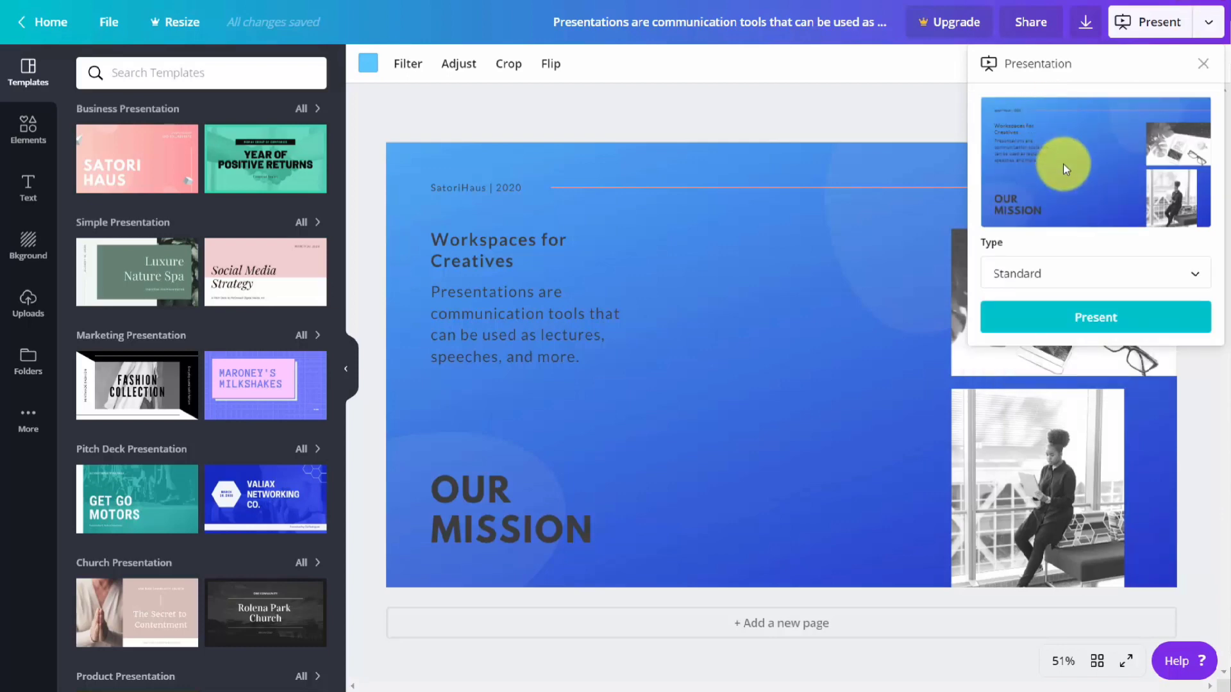
left_click(1191, 276)
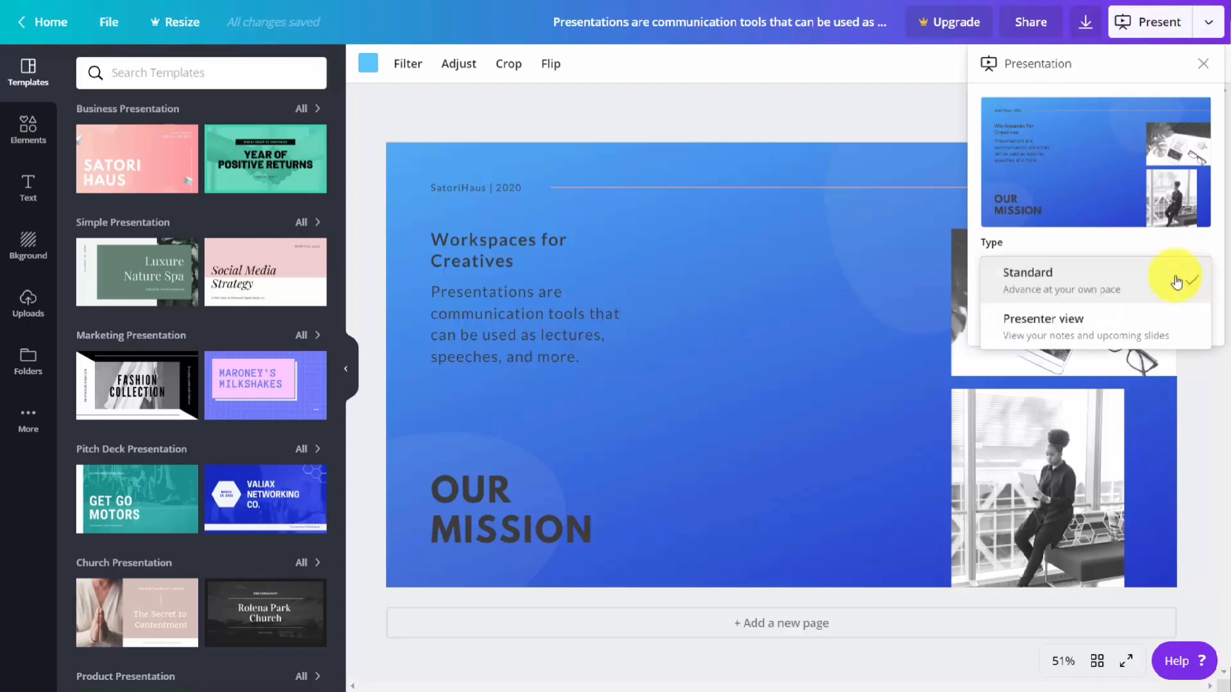
left_click(1083, 323)
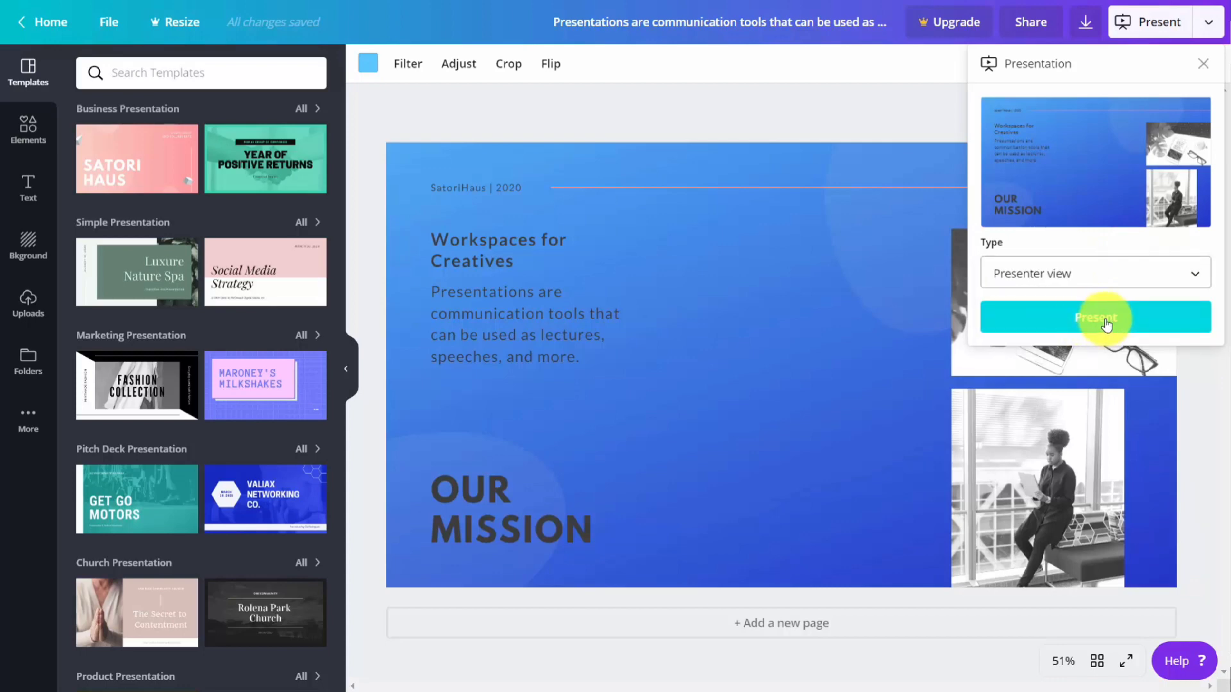
left_click(1106, 320)
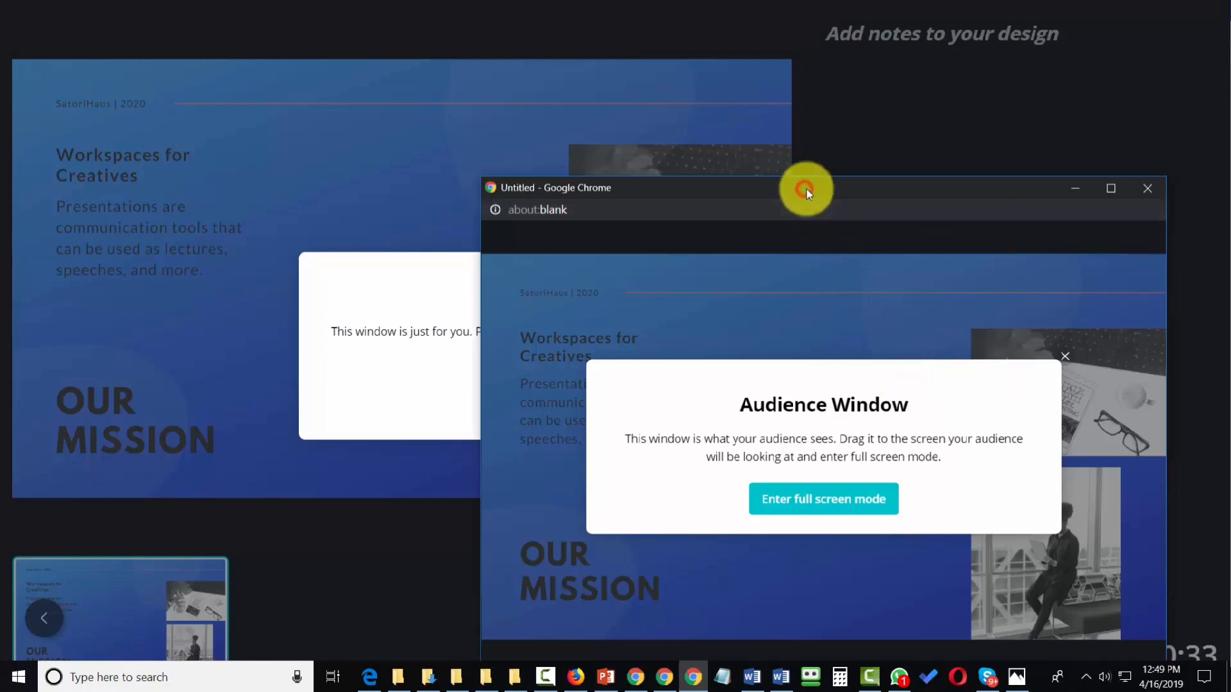
Step: Move the Audience Window off to the audience's screen and dismiss the Presenter Window notice
left_click_drag(808, 194, 810, 193)
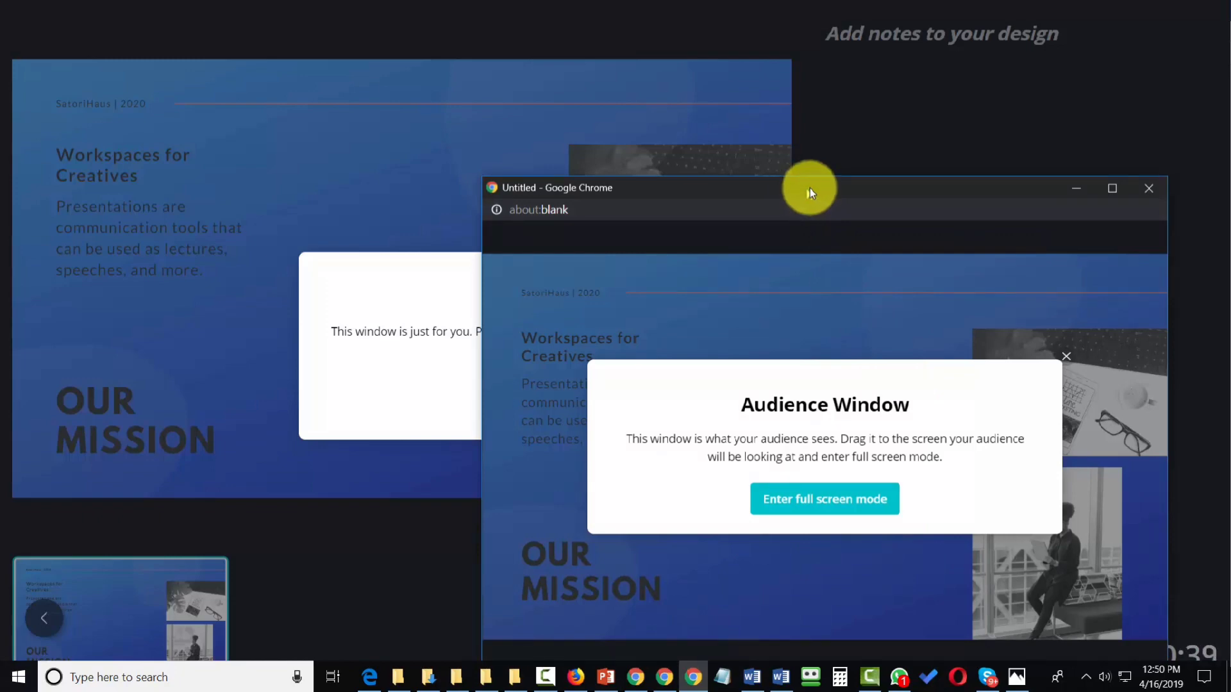
left_click_drag(809, 189, 1230, 190)
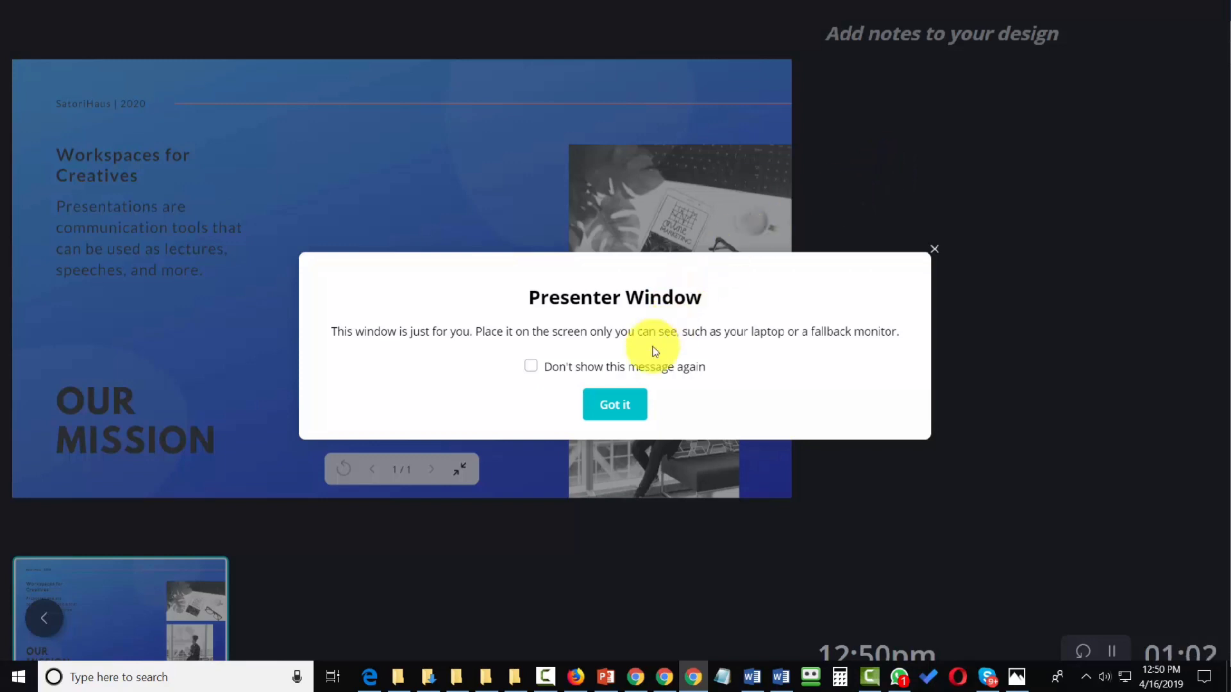
left_click(610, 408)
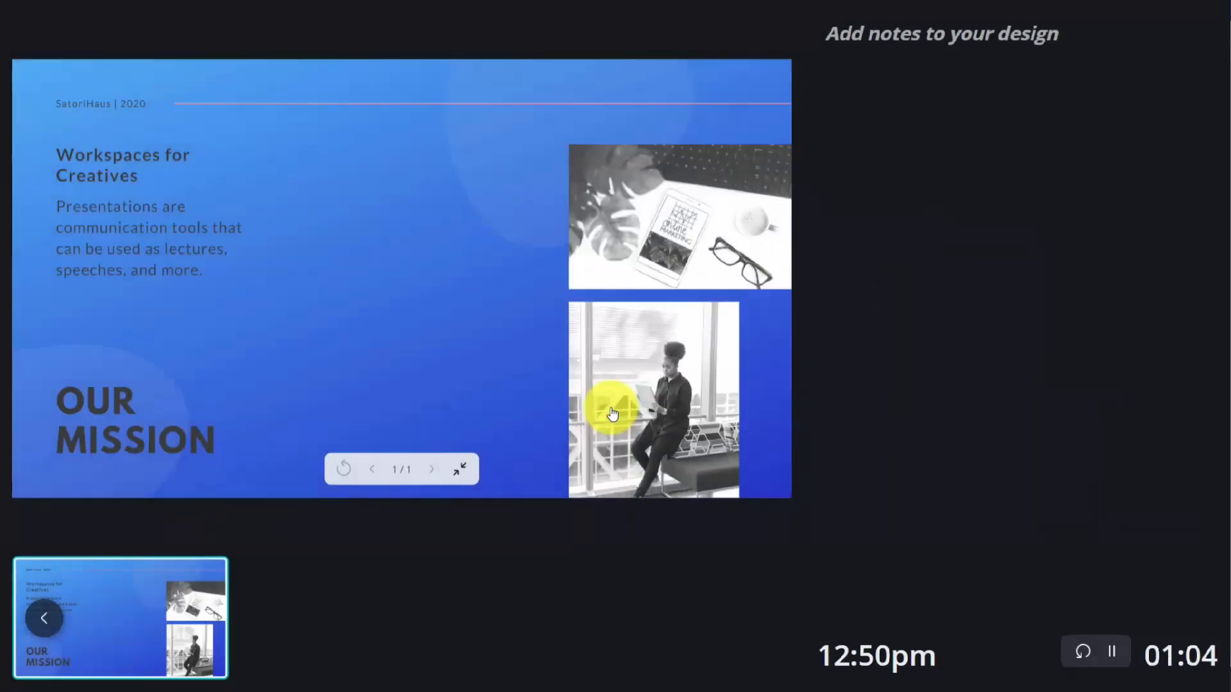
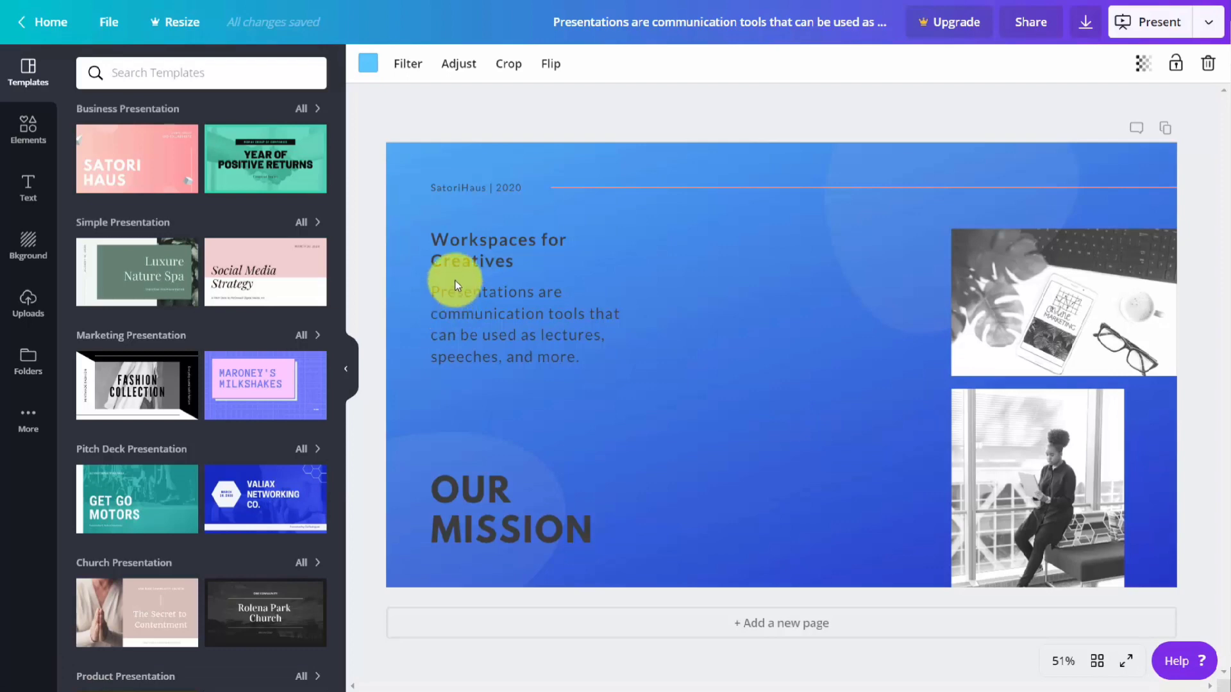
Step: Choose Pinterest as the publishing destination, connect the Pinterest account and grant Canva the requested permission
left_click(1210, 23)
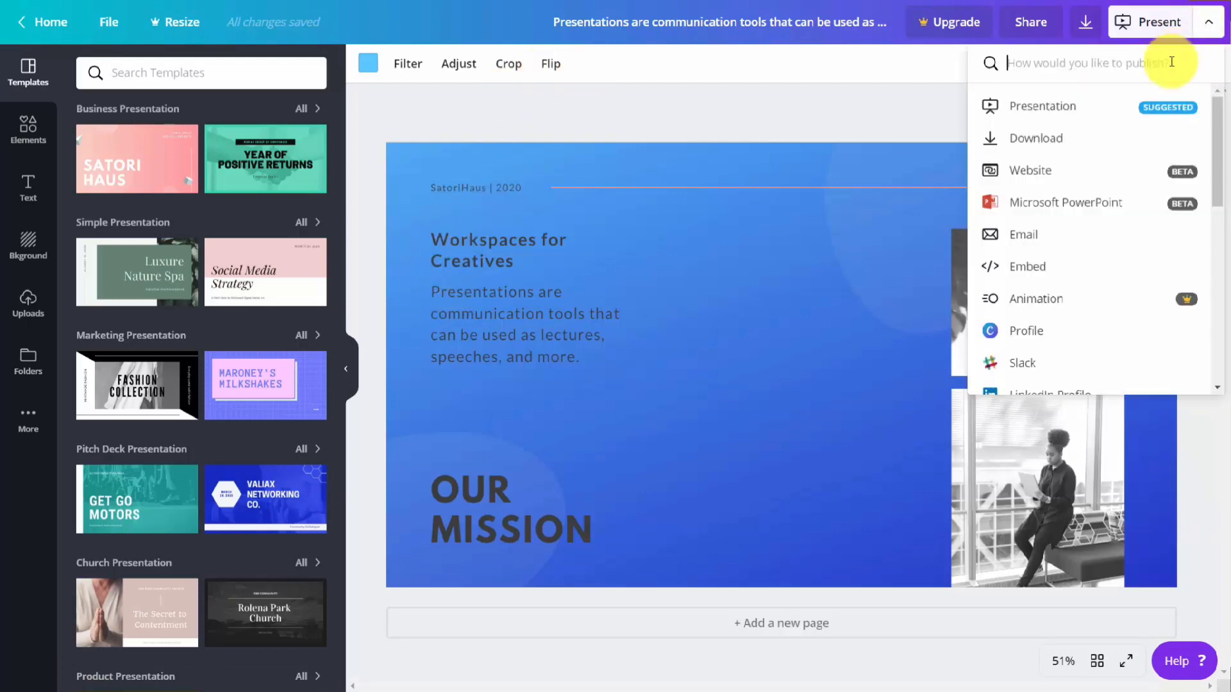
scroll(1122, 128, "down", 4)
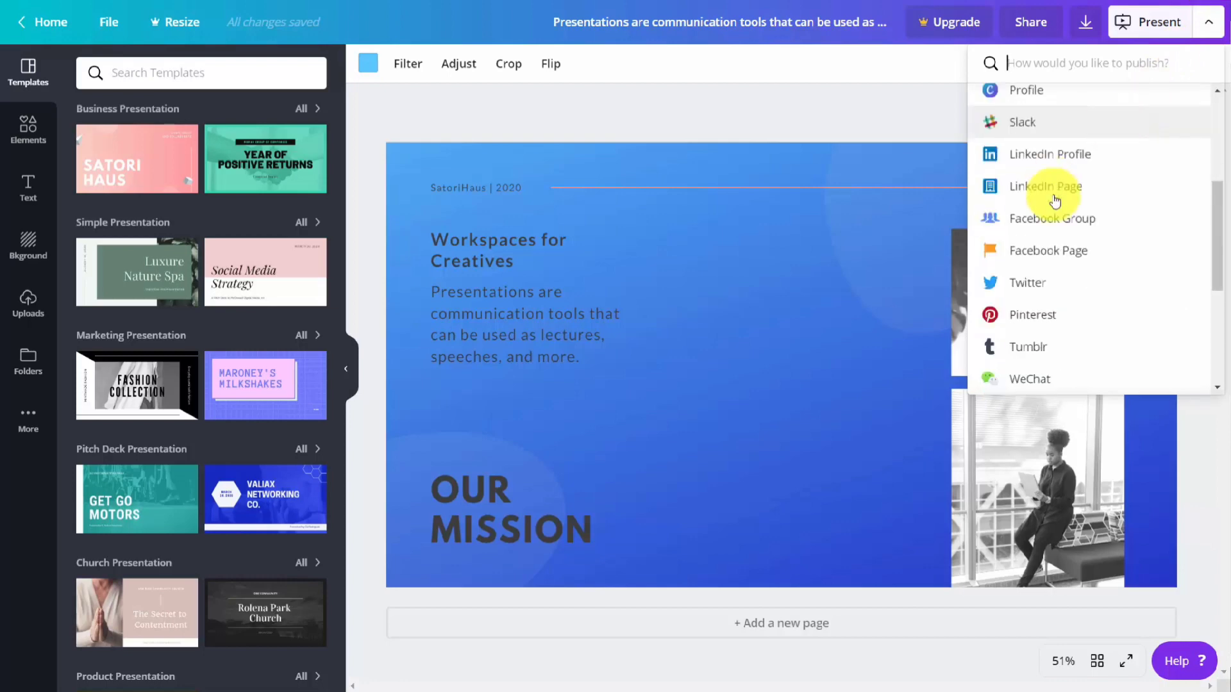
left_click(1019, 325)
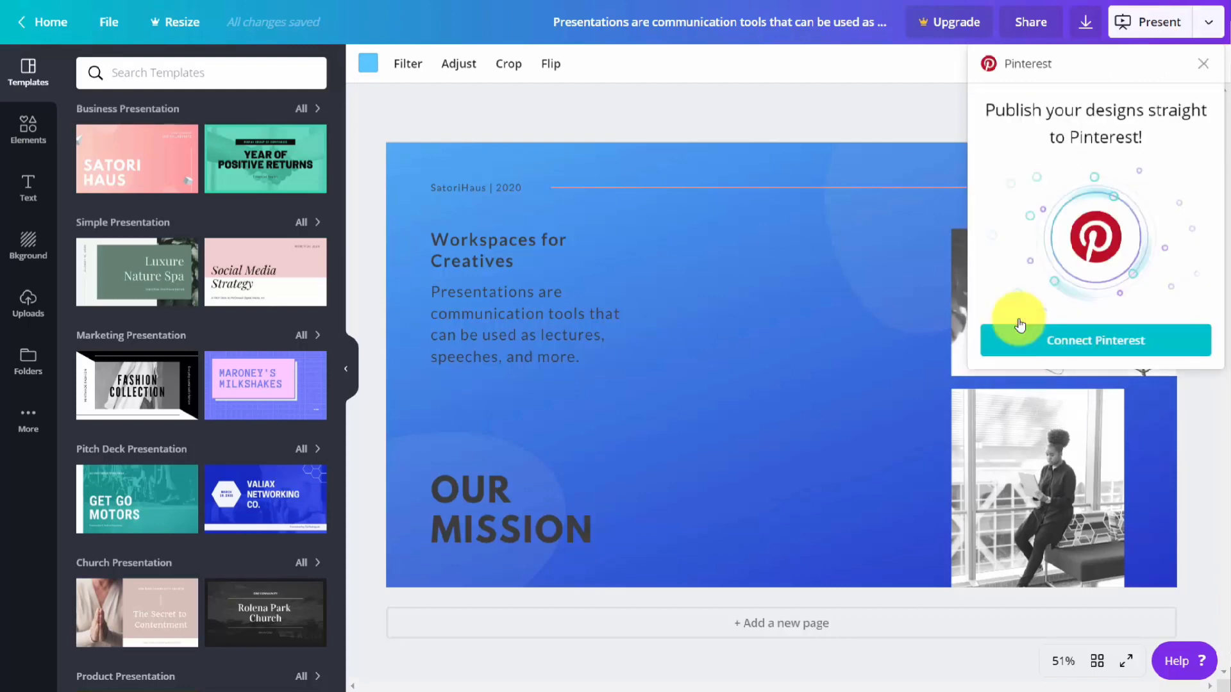
left_click(1072, 347)
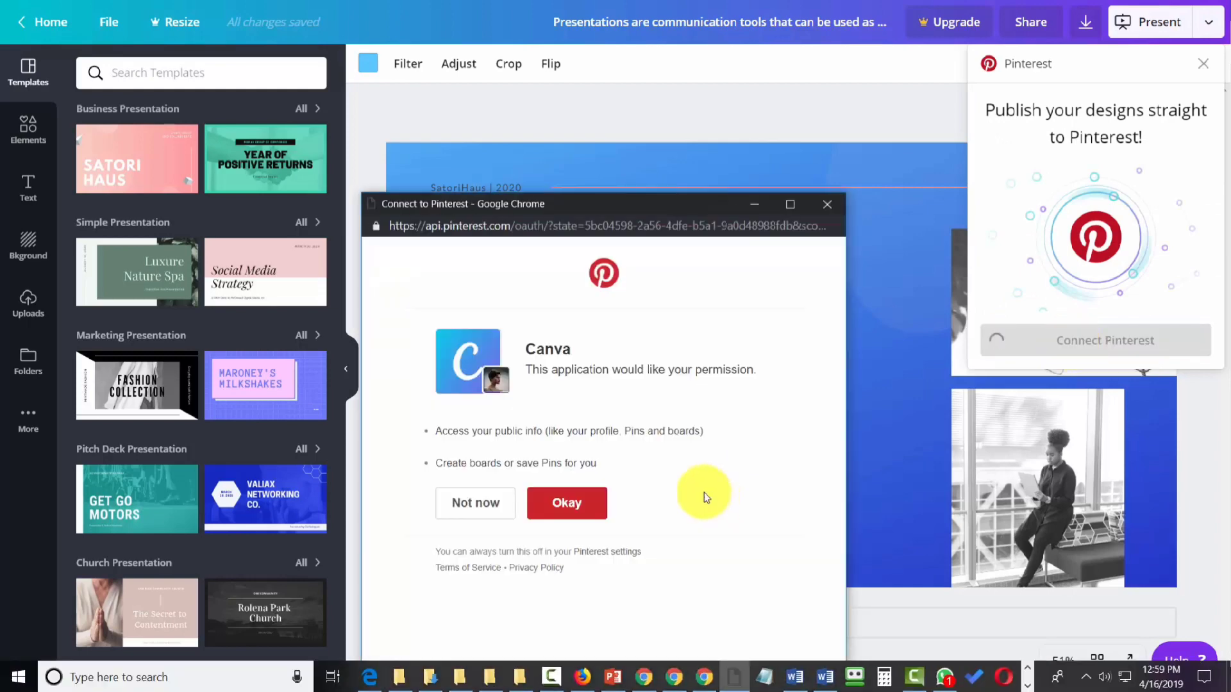
left_click(564, 503)
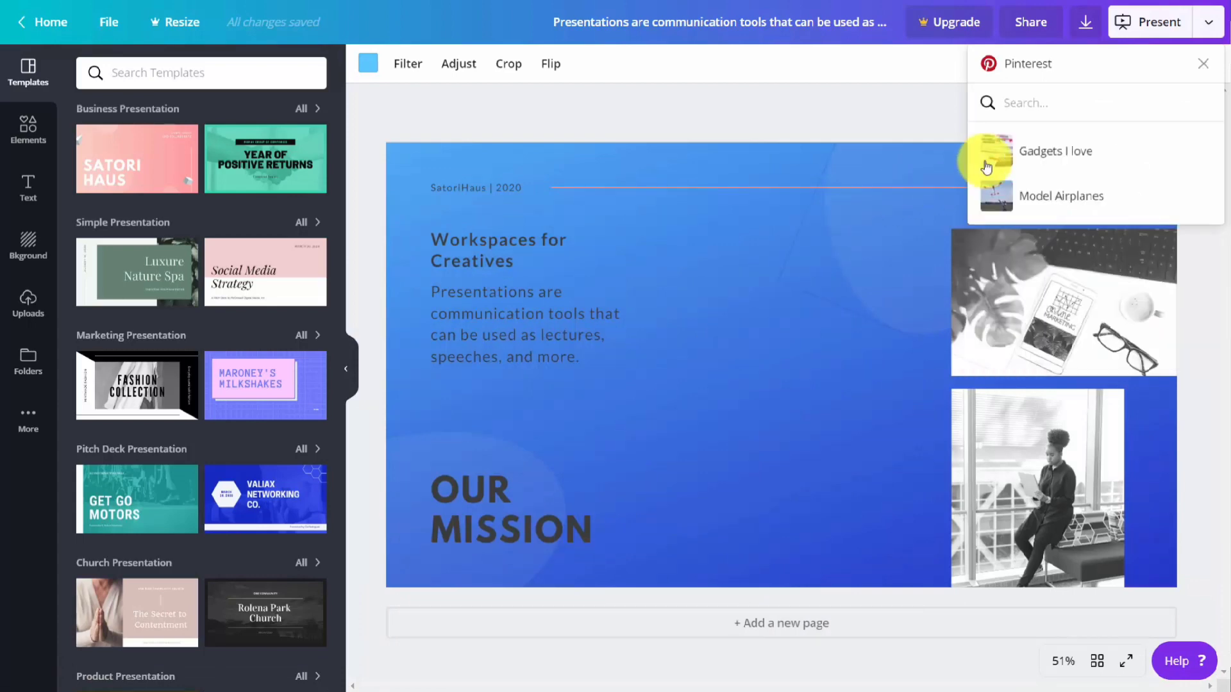
Step: Publish the design with a description to the Model Airplanes board on Pinterest and open the published pin
left_click(999, 204)
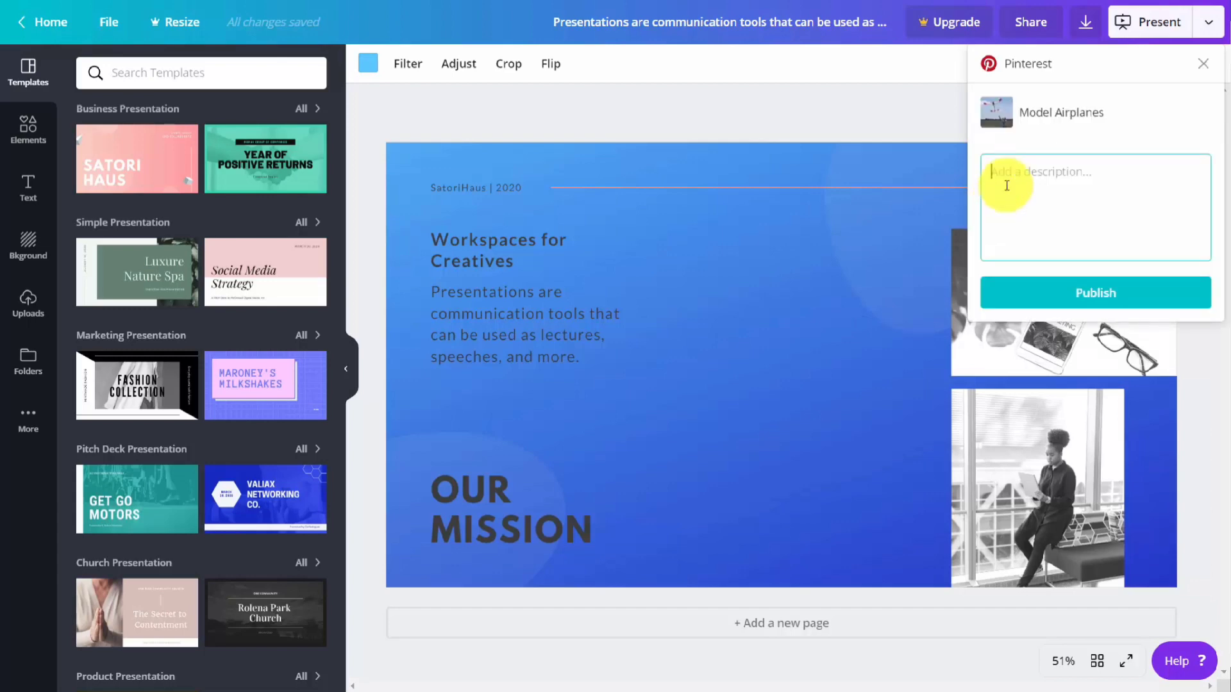
type("Workplace for Creatives")
left_click(1092, 295)
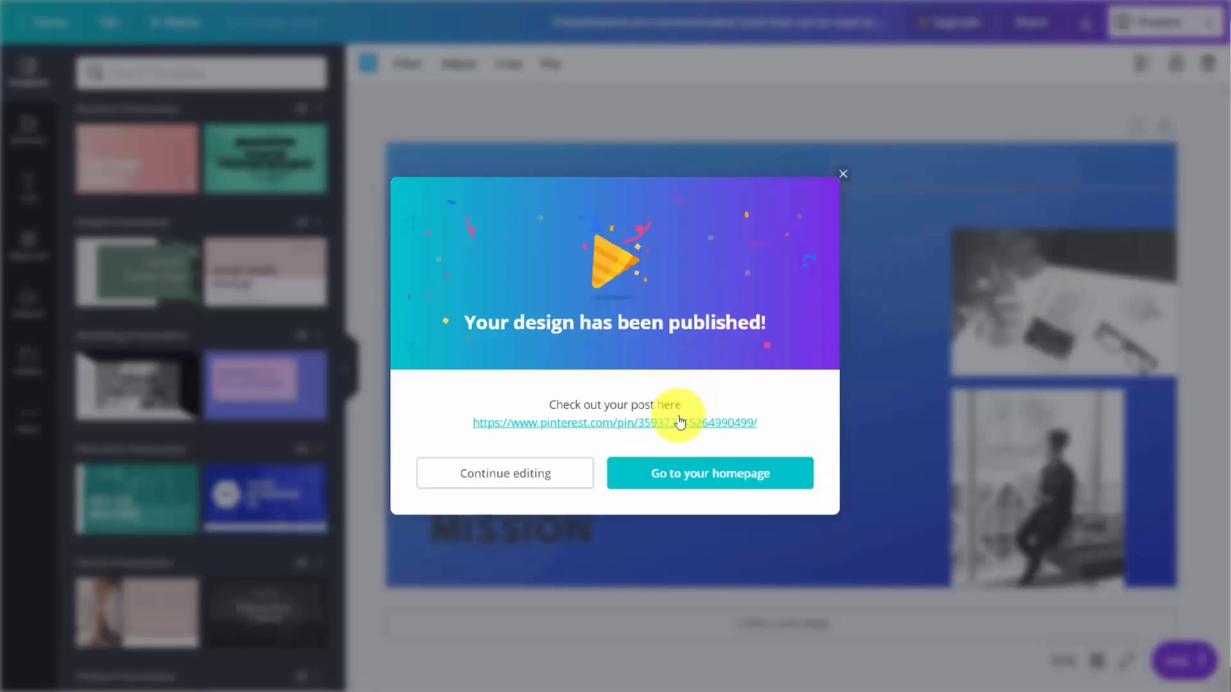
left_click(684, 426)
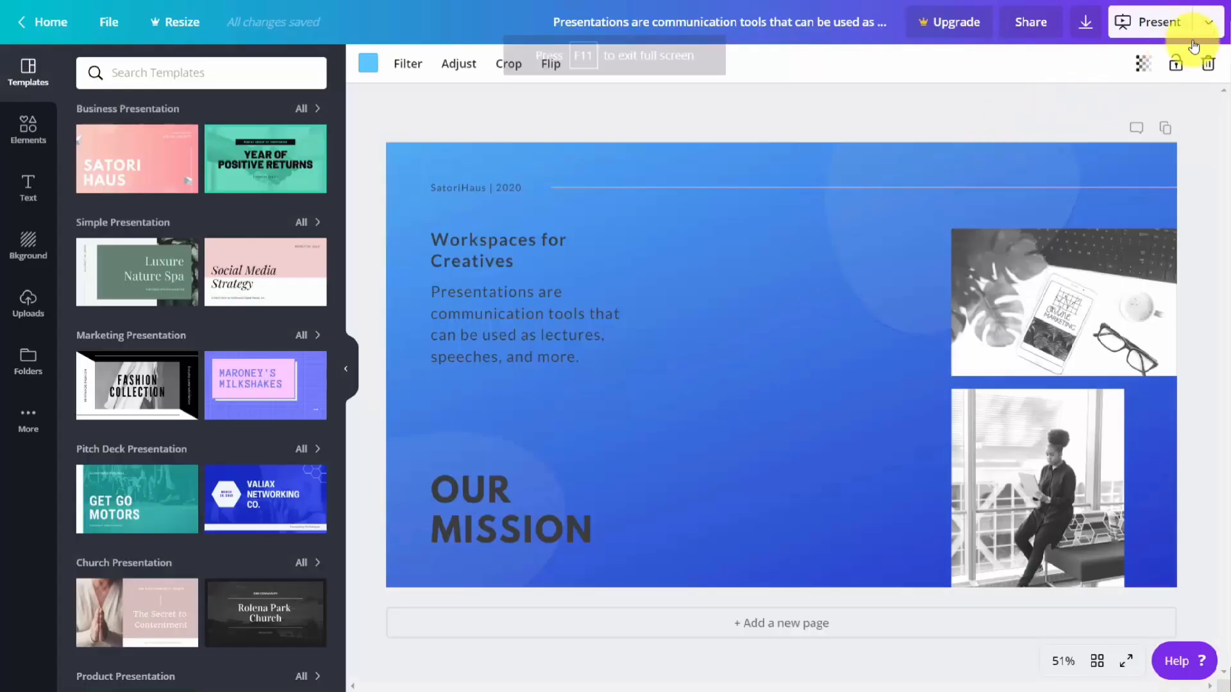
Step: Connect Facebook for publishing to a Facebook Group, allow group posting, and authorize Canva for the "How to Use Marketing Strategy" group
left_click(1208, 22)
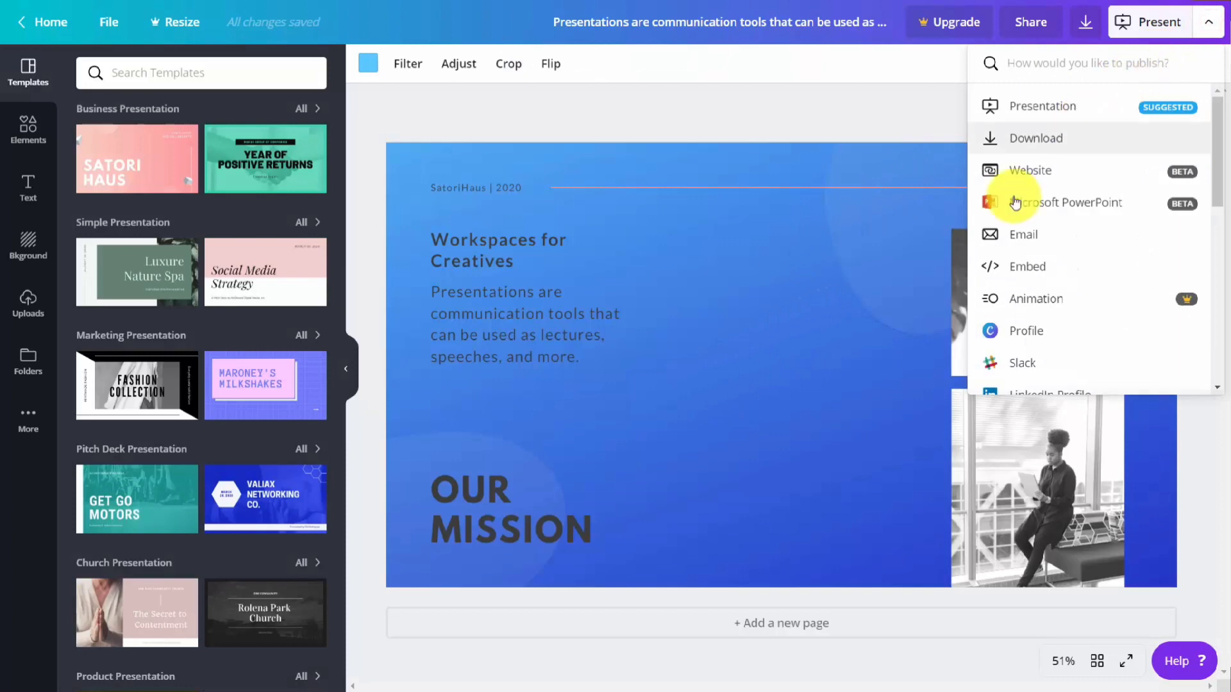
scroll(1013, 203, "down", 5)
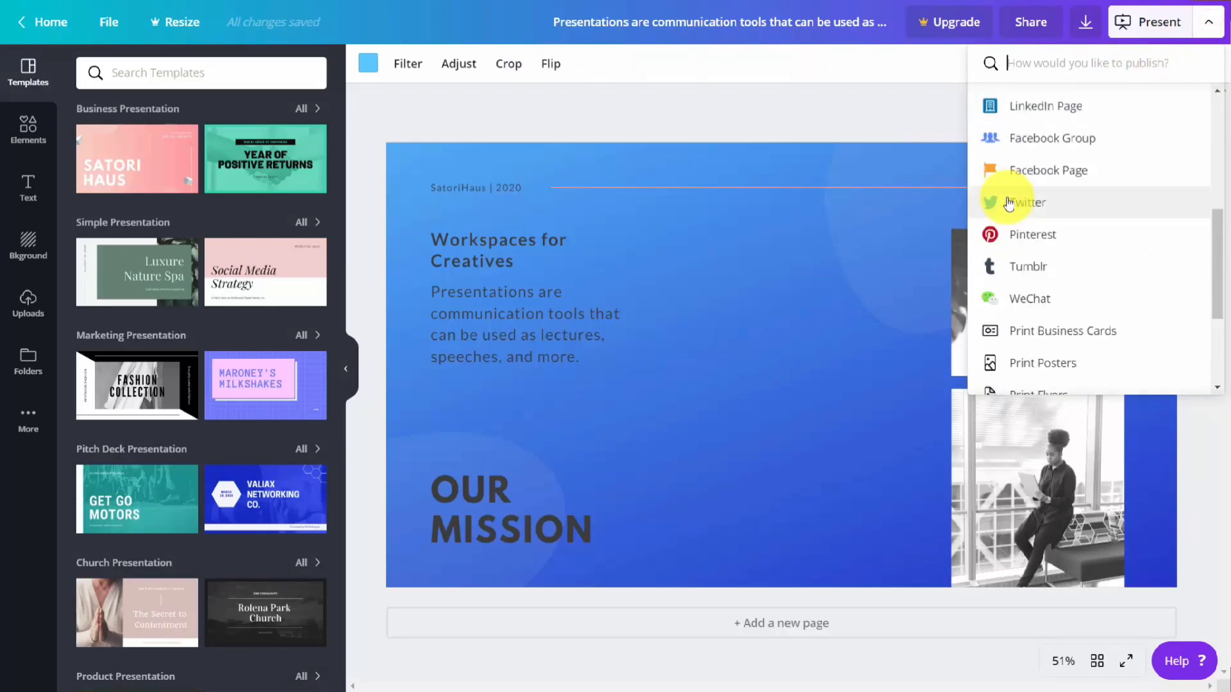
scroll(1008, 204, "up", 3)
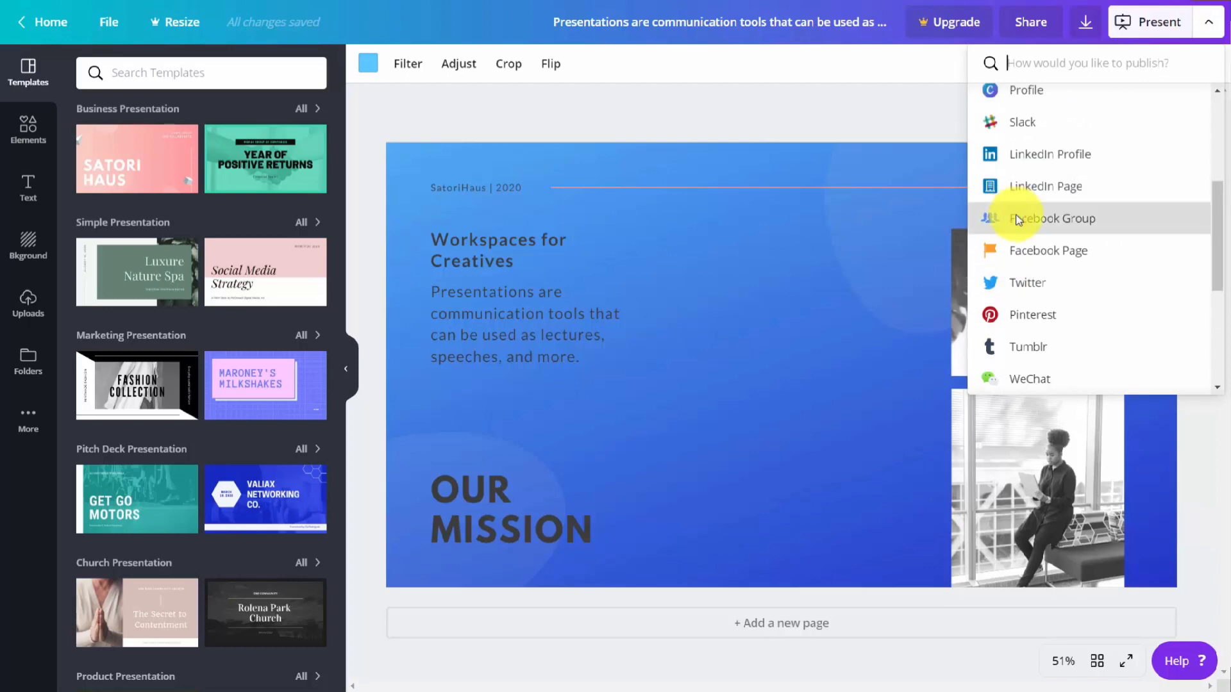
left_click(1020, 219)
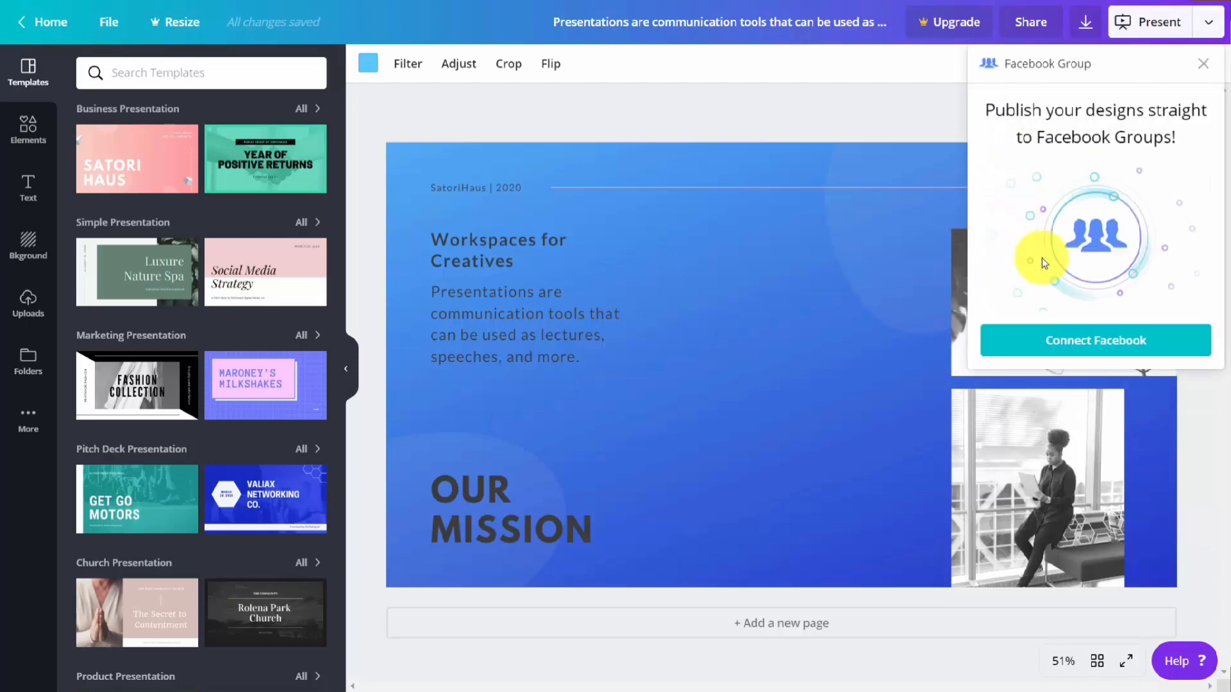
left_click(1101, 346)
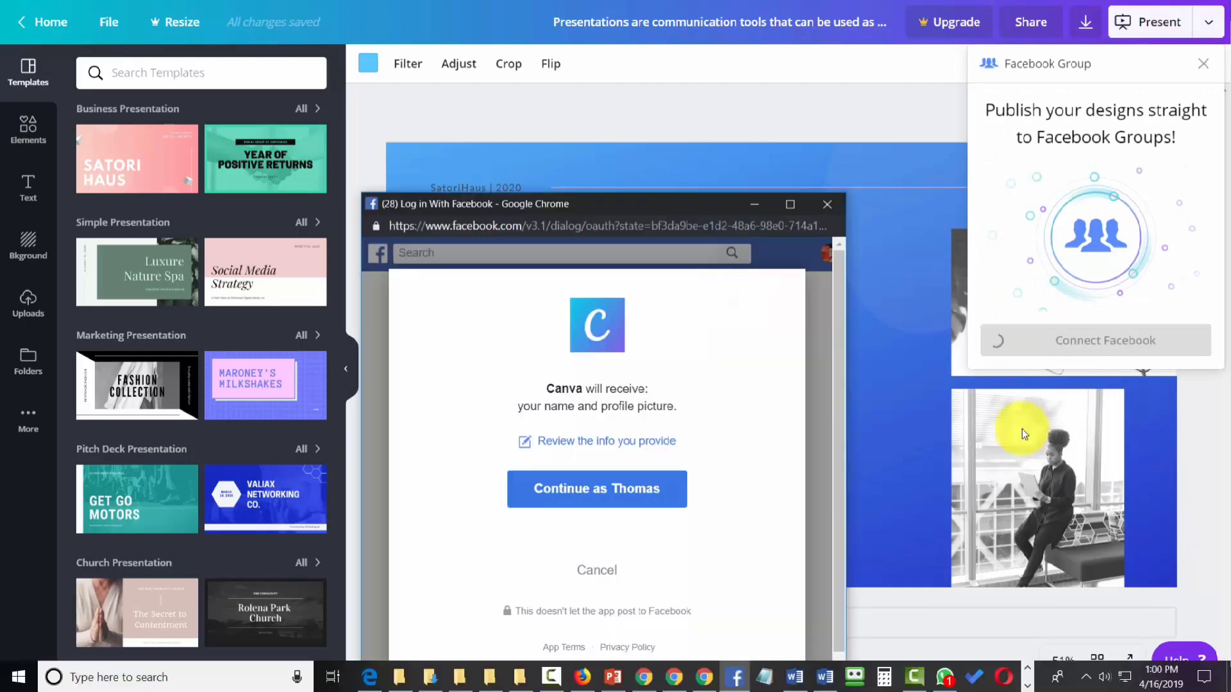
left_click(632, 490)
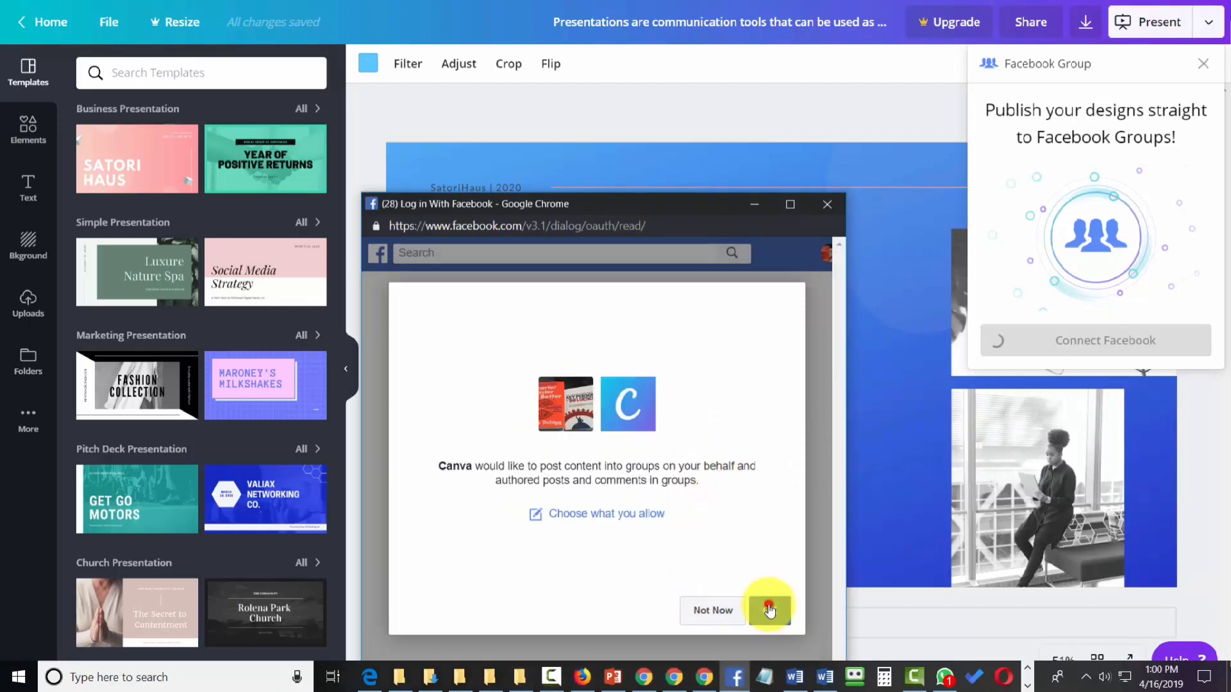
left_click(769, 610)
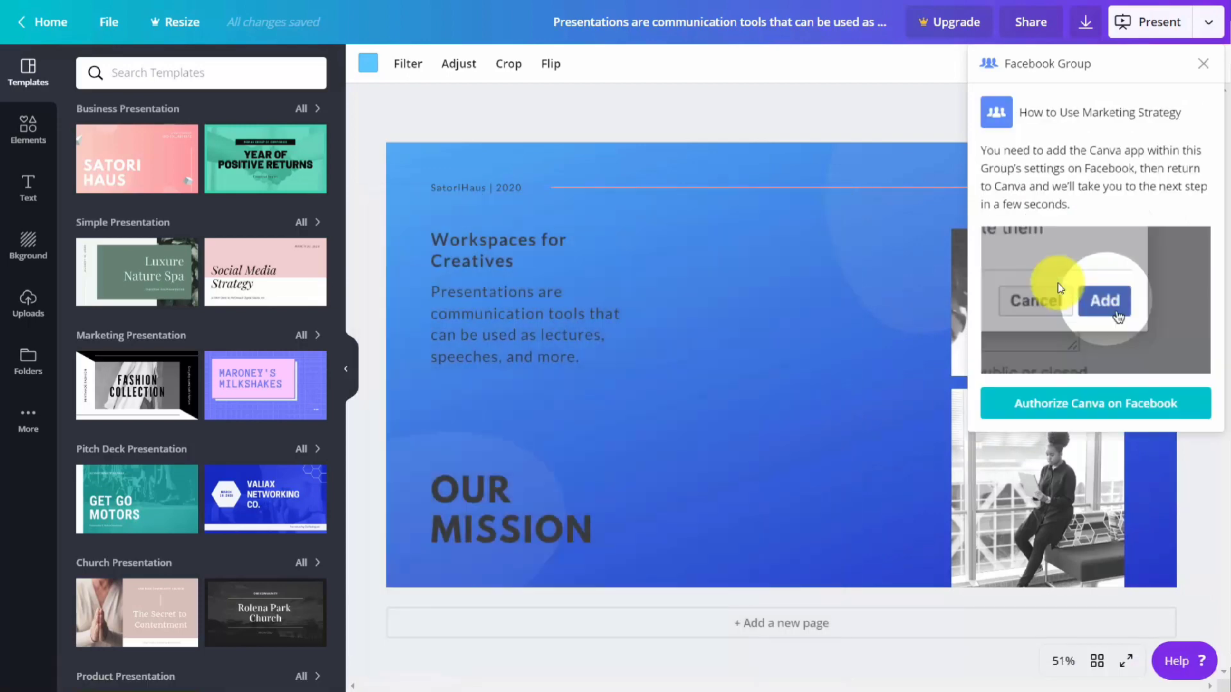
left_click(1055, 409)
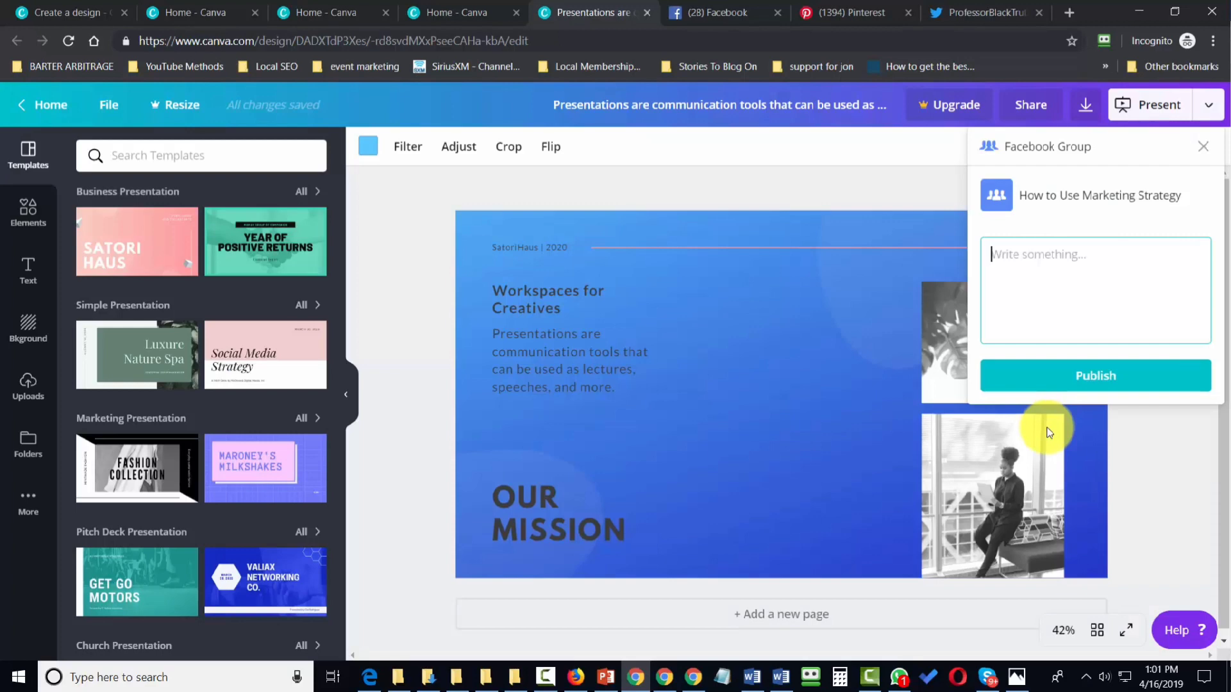
Step: Publish the design to the Facebook group with the text "Workplace for creatives" and open the resulting post
type("Workplace for creatives")
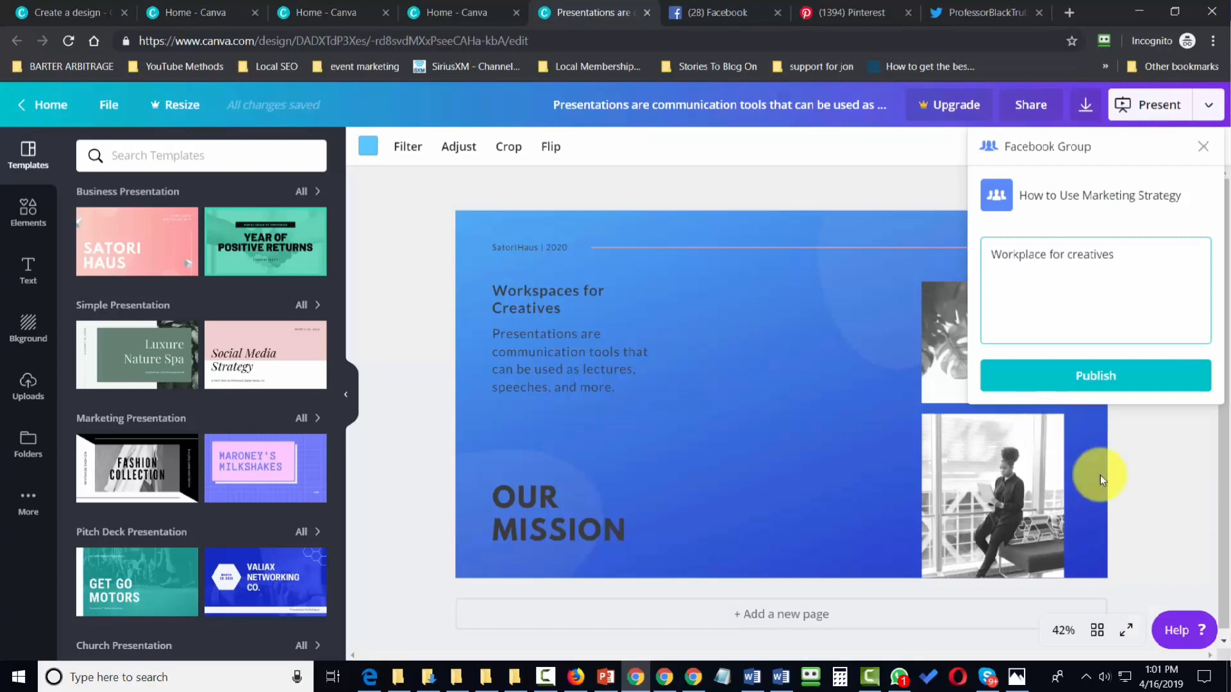
left_click(1095, 375)
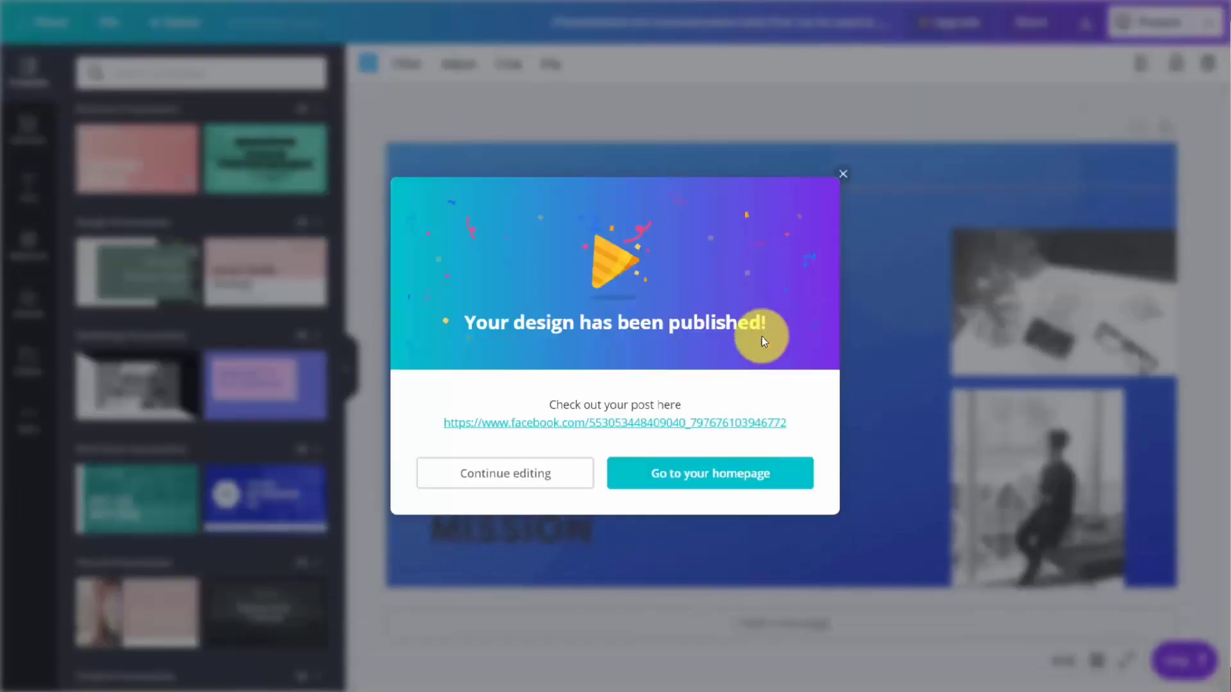
left_click(599, 422)
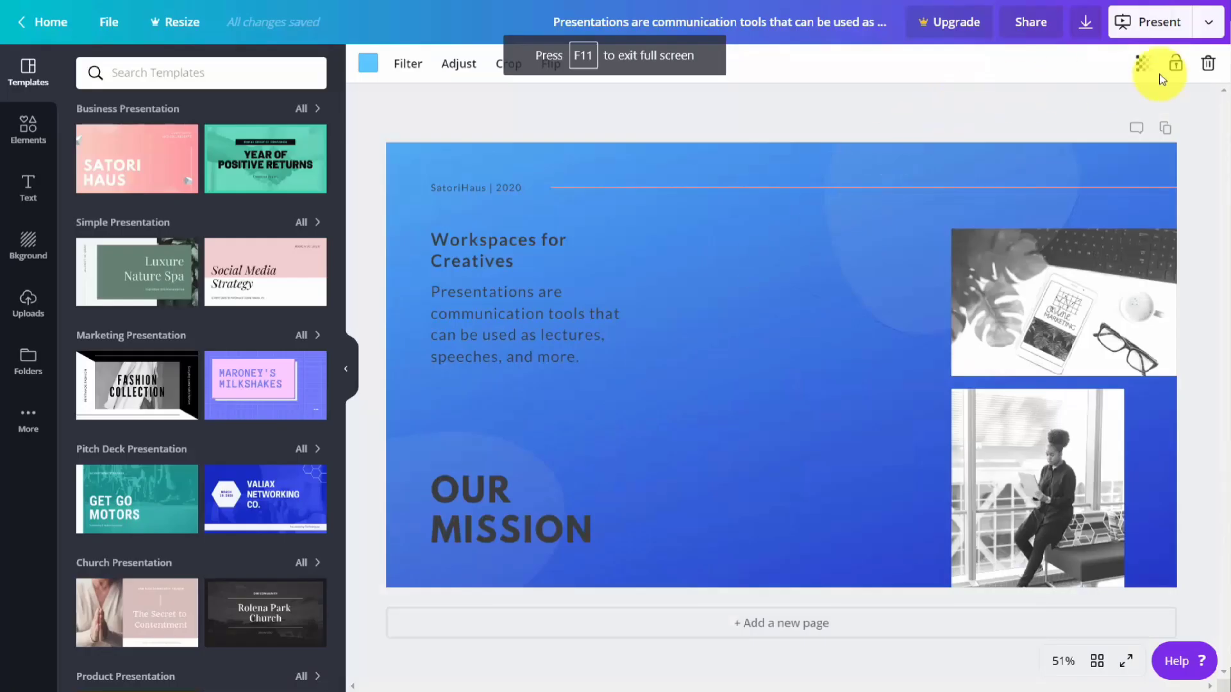
Step: Choose Twitter as the publishing destination, connect the account and authorize Canva to use it
left_click(1208, 22)
scroll(1087, 230, "down", 5)
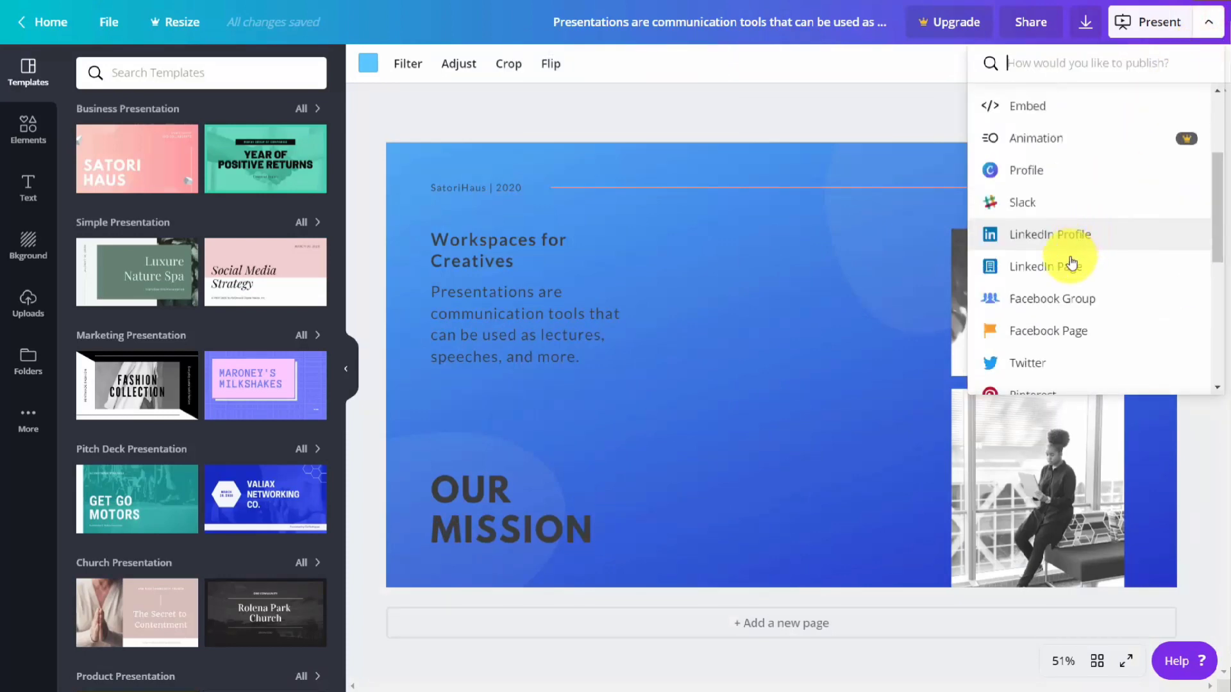
scroll(1066, 284, "down", 3)
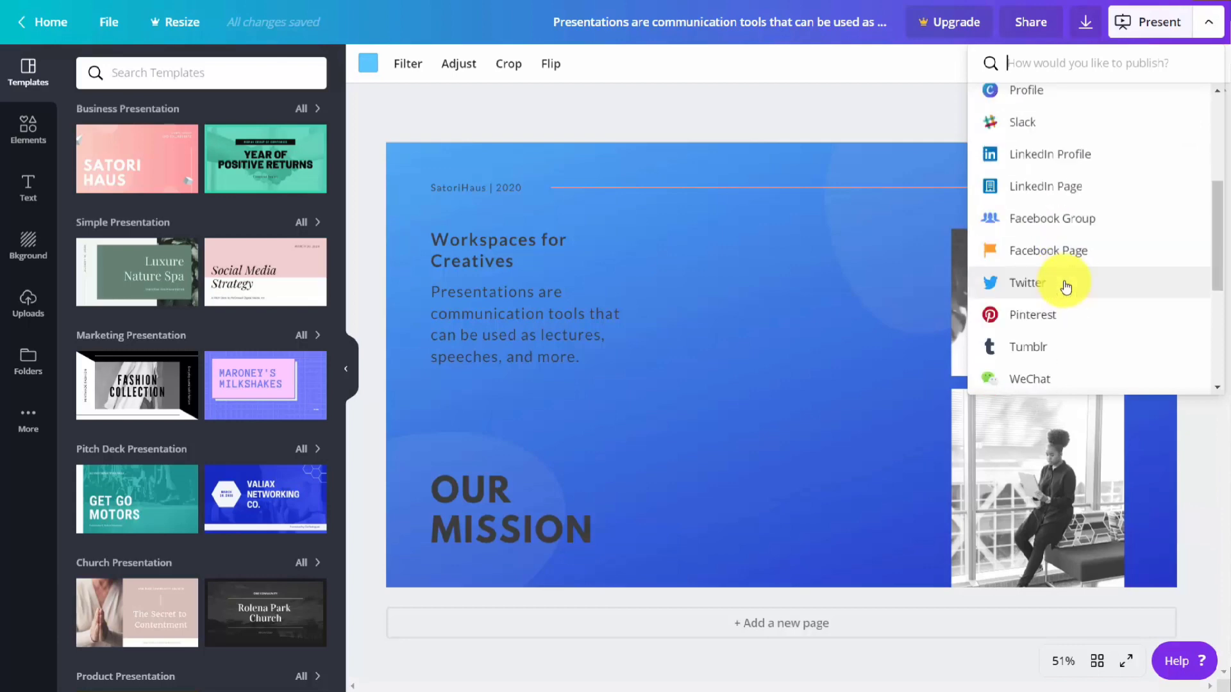
scroll(1066, 286, "down", 3)
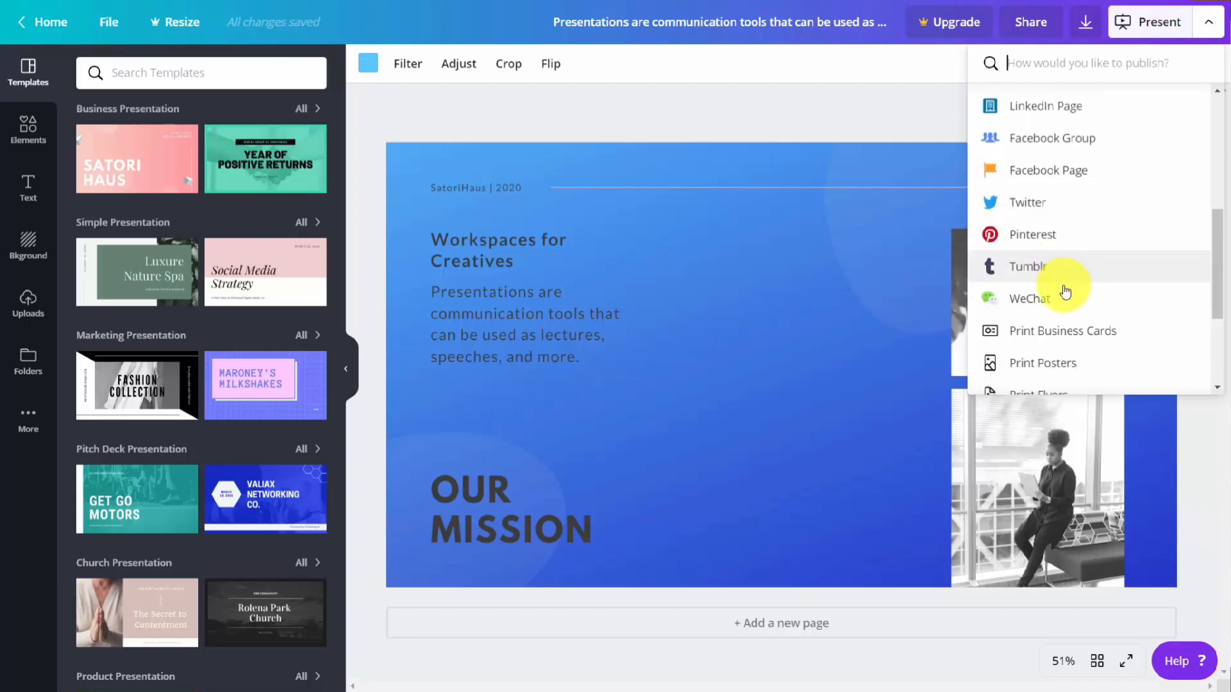
scroll(1064, 292, "up", 3)
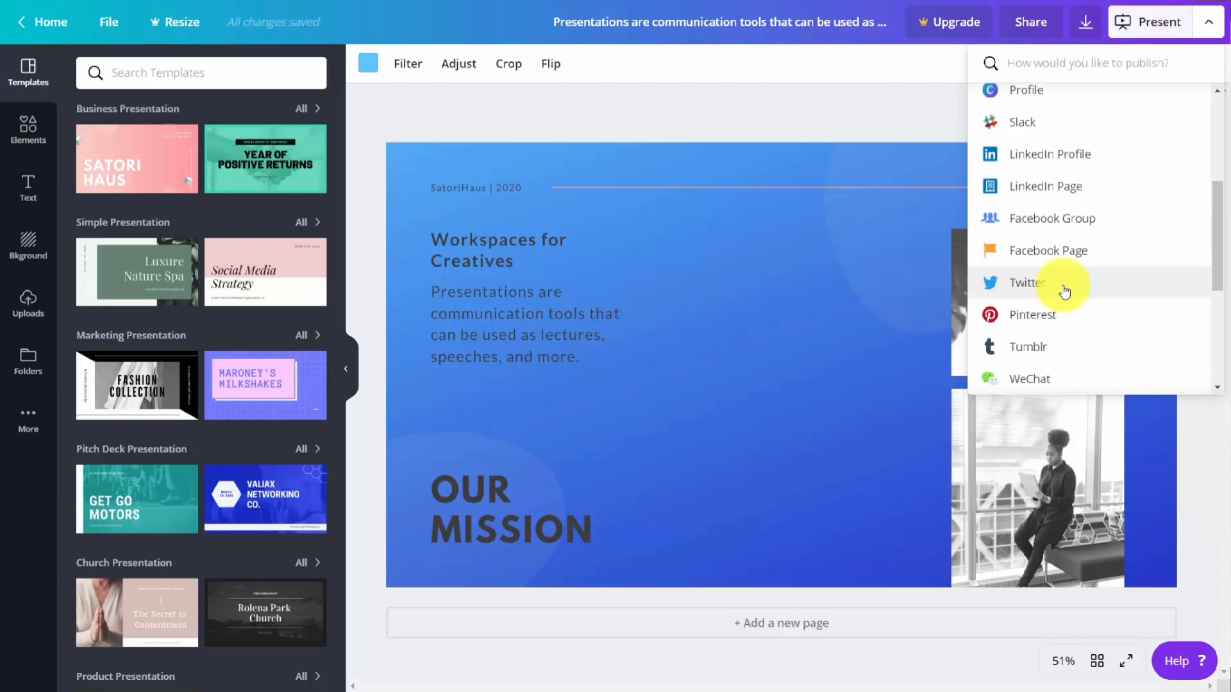
left_click(1015, 286)
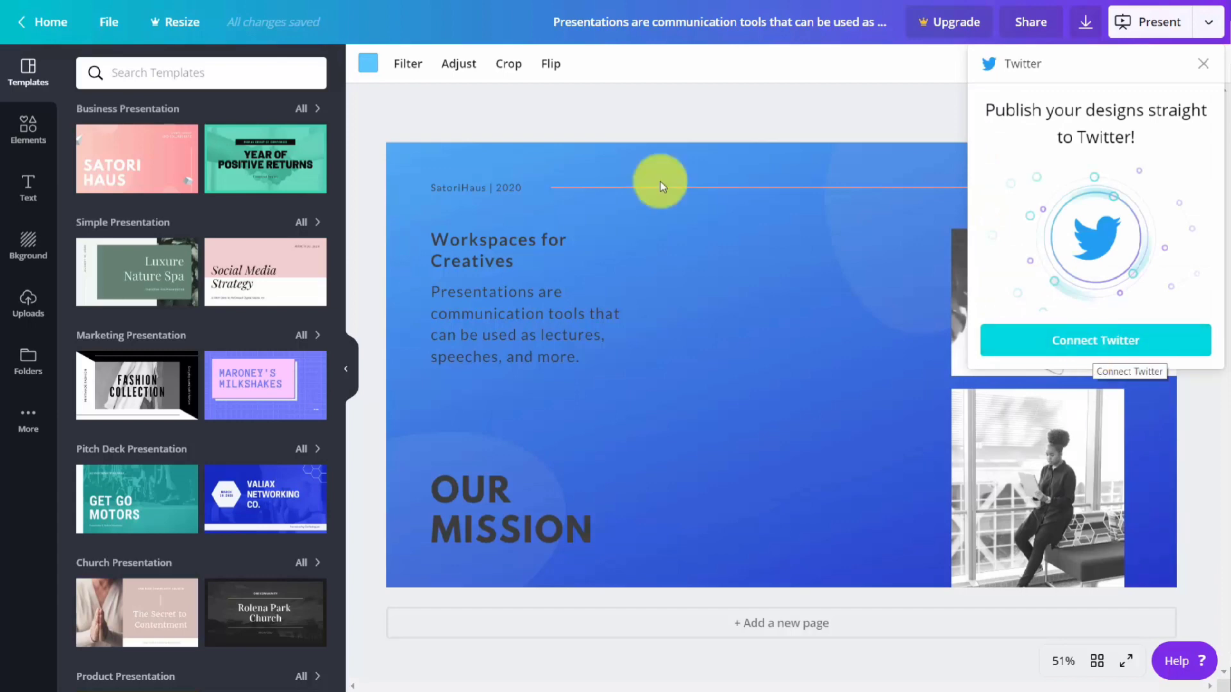
left_click(1095, 353)
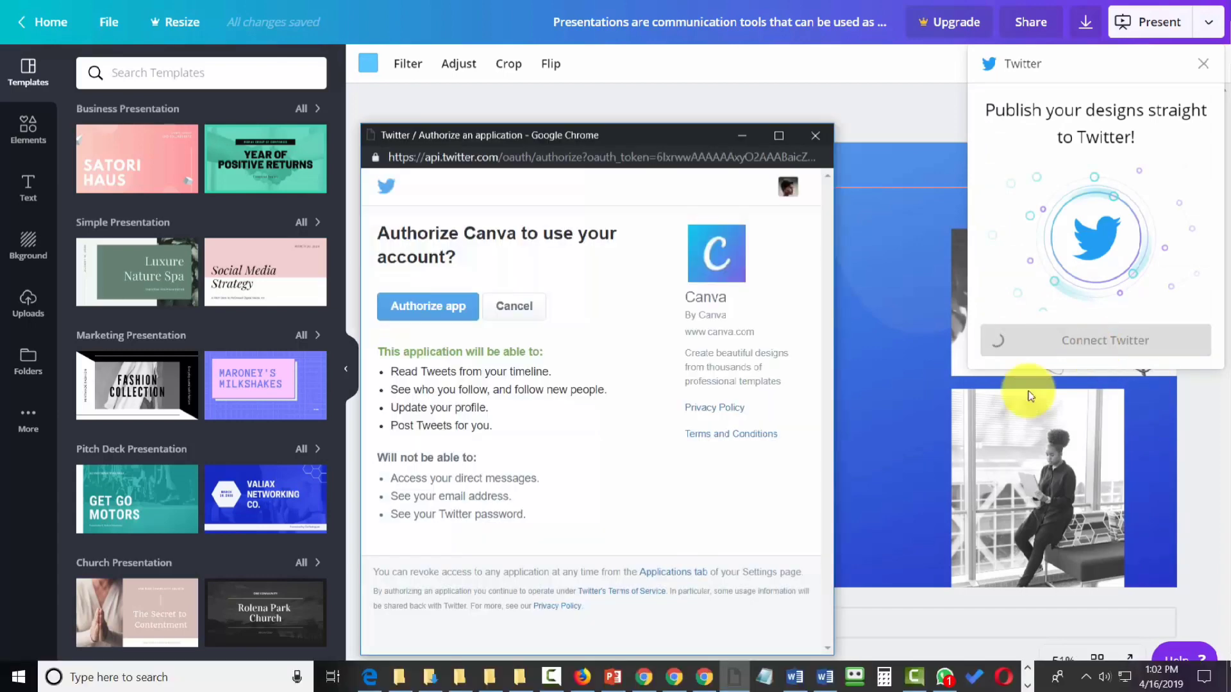
left_click(436, 311)
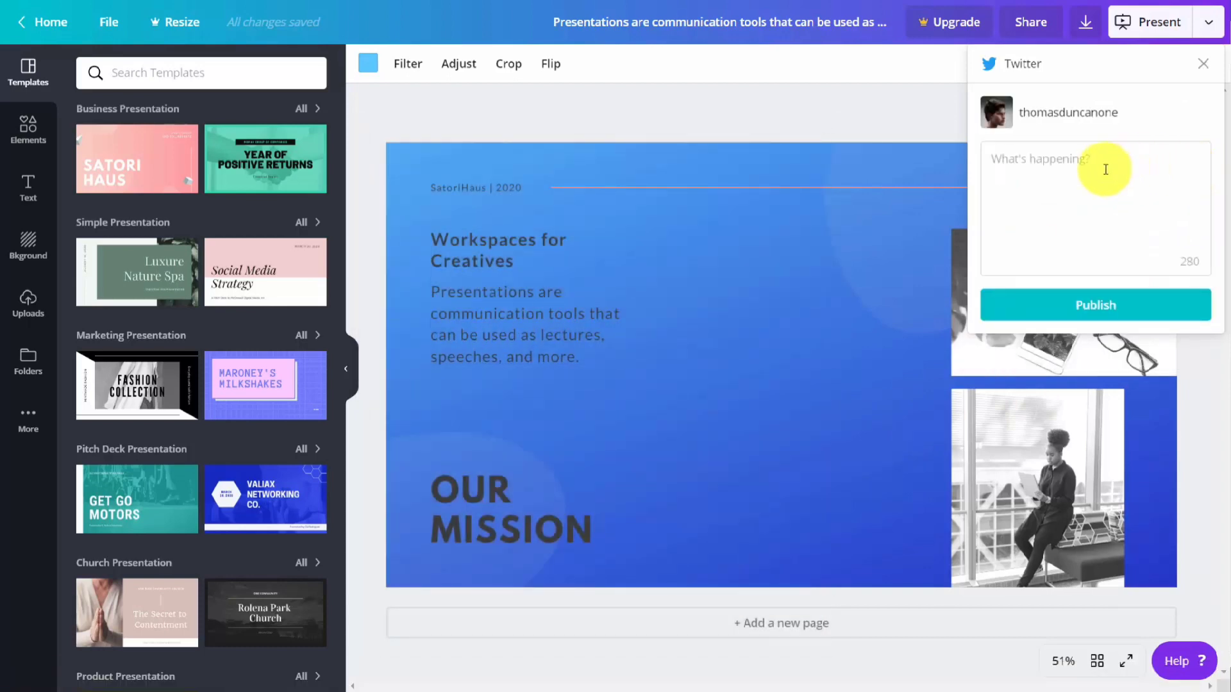
Step: Publish the design to Twitter with the text "Workspaces for creatives", view the tweet and close it
left_click(1104, 172)
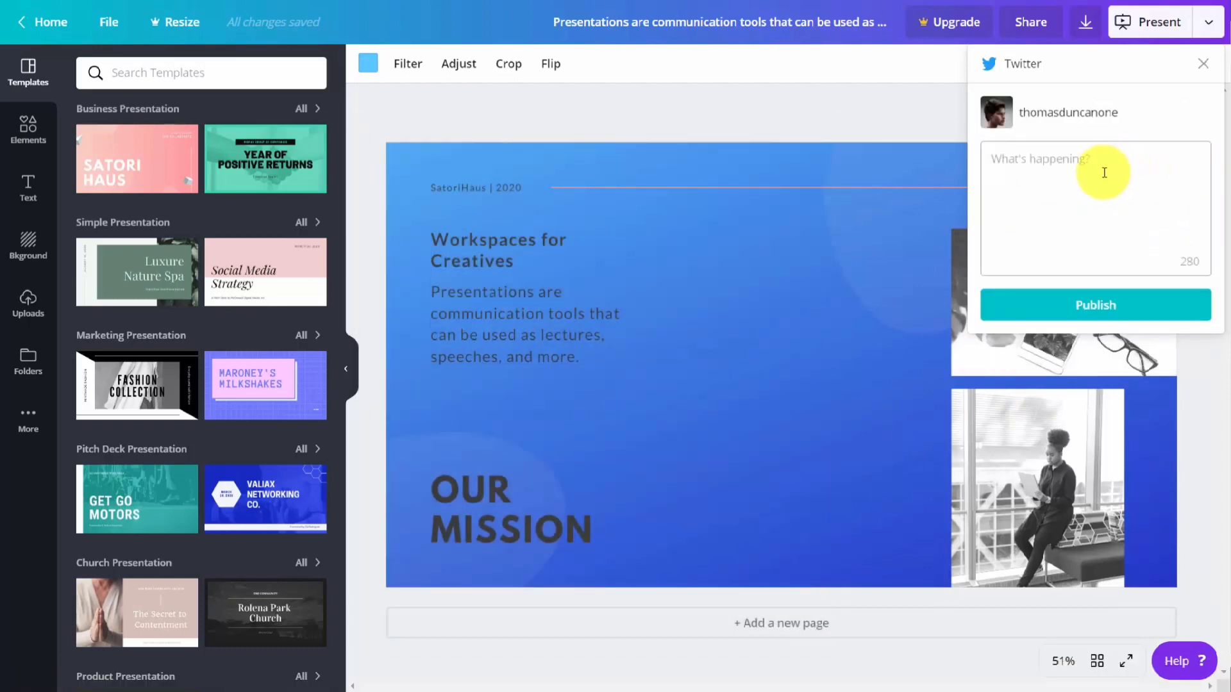
type("Workspaces for creatives")
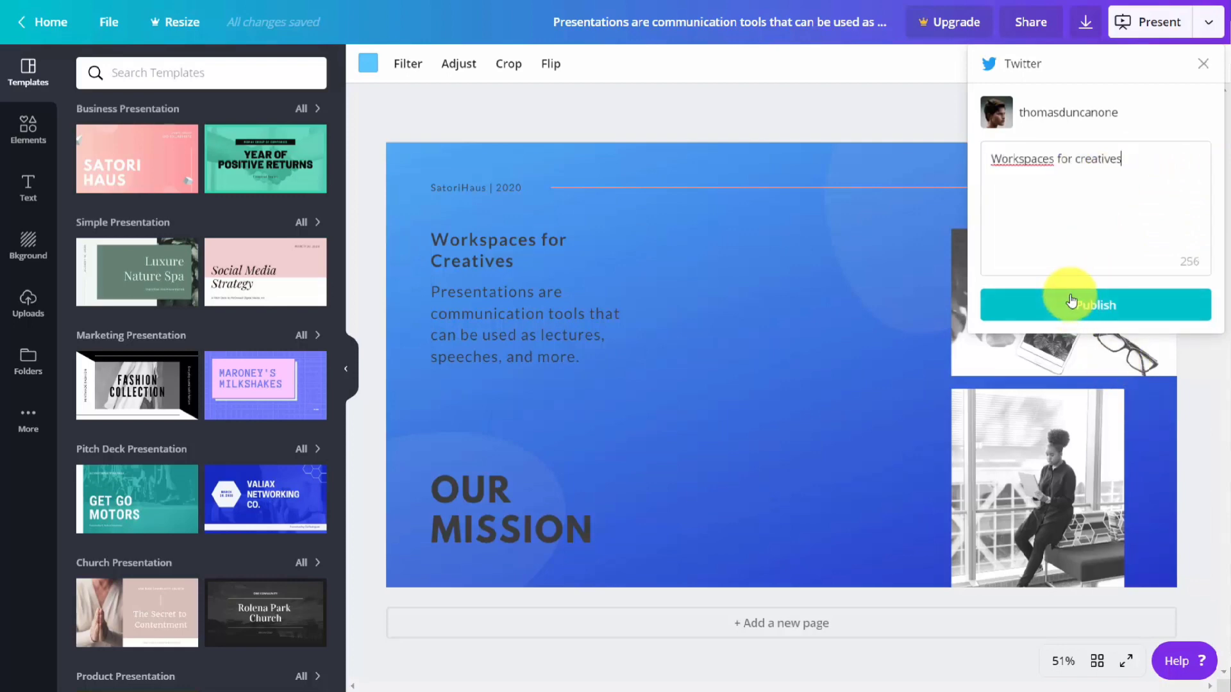
left_click(1089, 309)
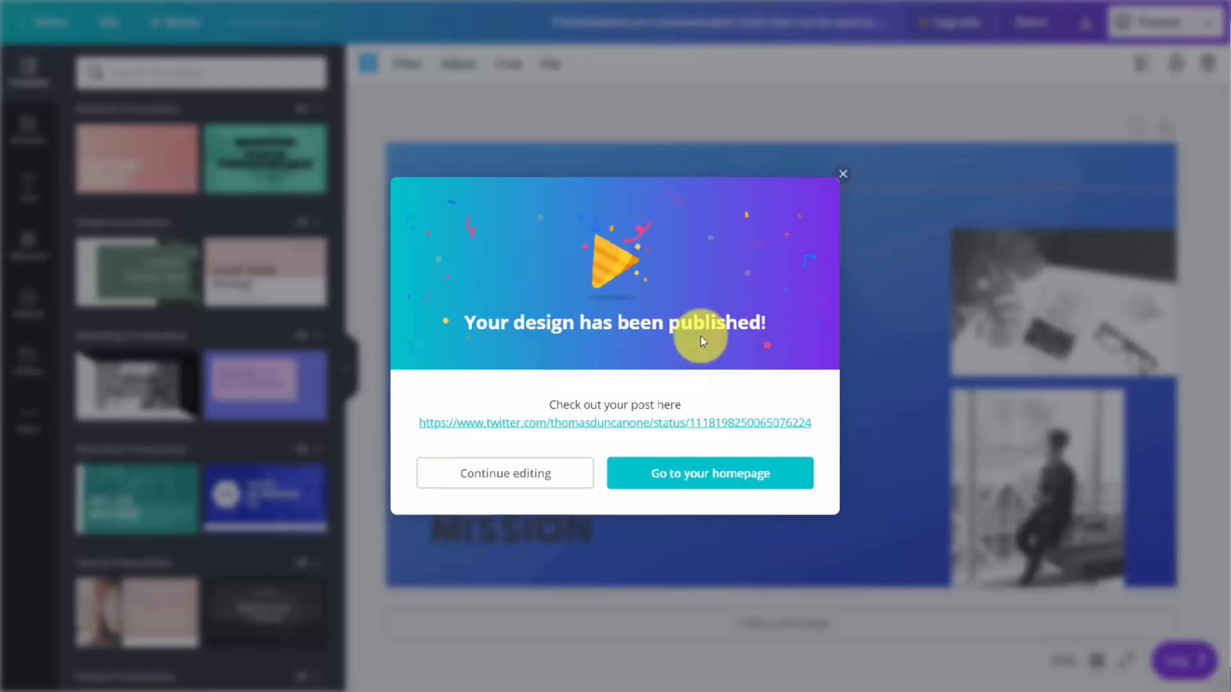
left_click(666, 423)
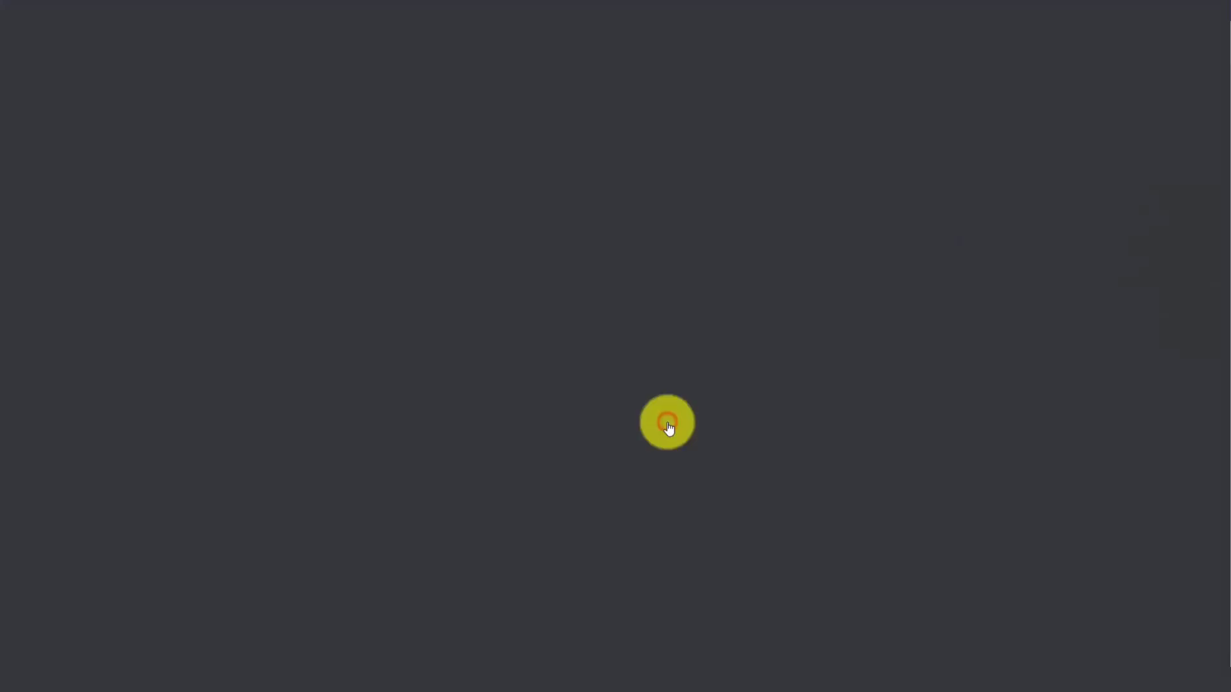
key("ctrl+w")
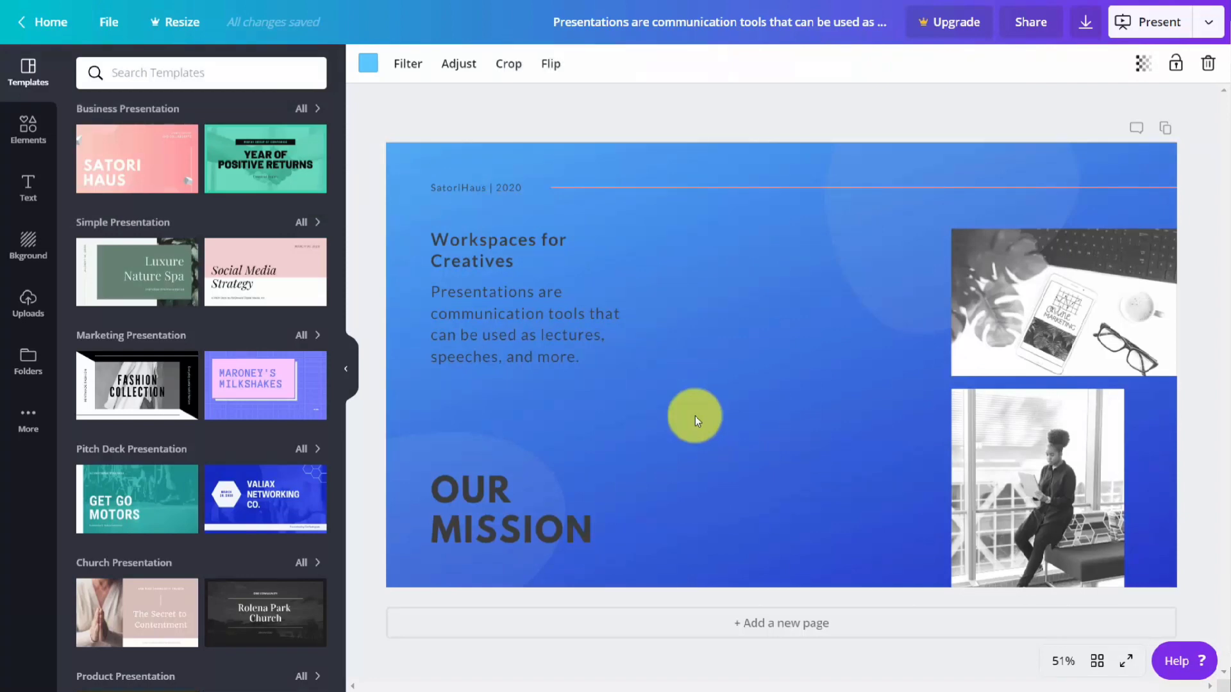
Step: Add a second page using the "Year of Positive Returns" layout from the Black and Green History Finance Presentation template
left_click(815, 116)
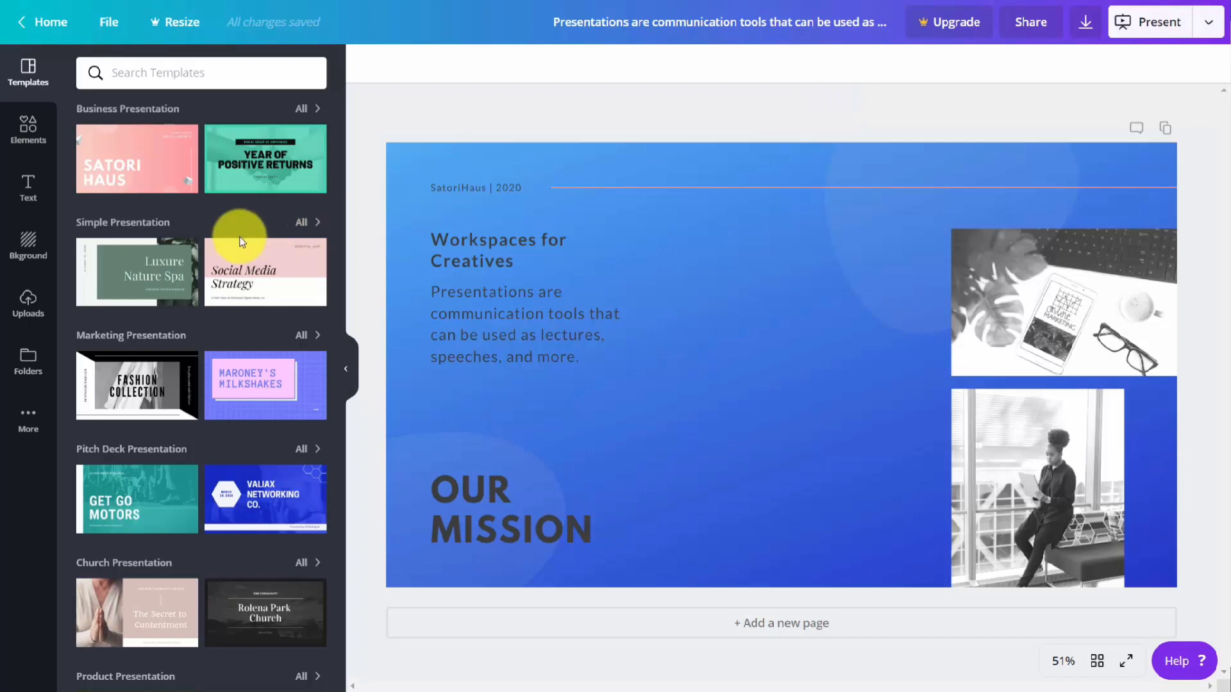
left_click(251, 153)
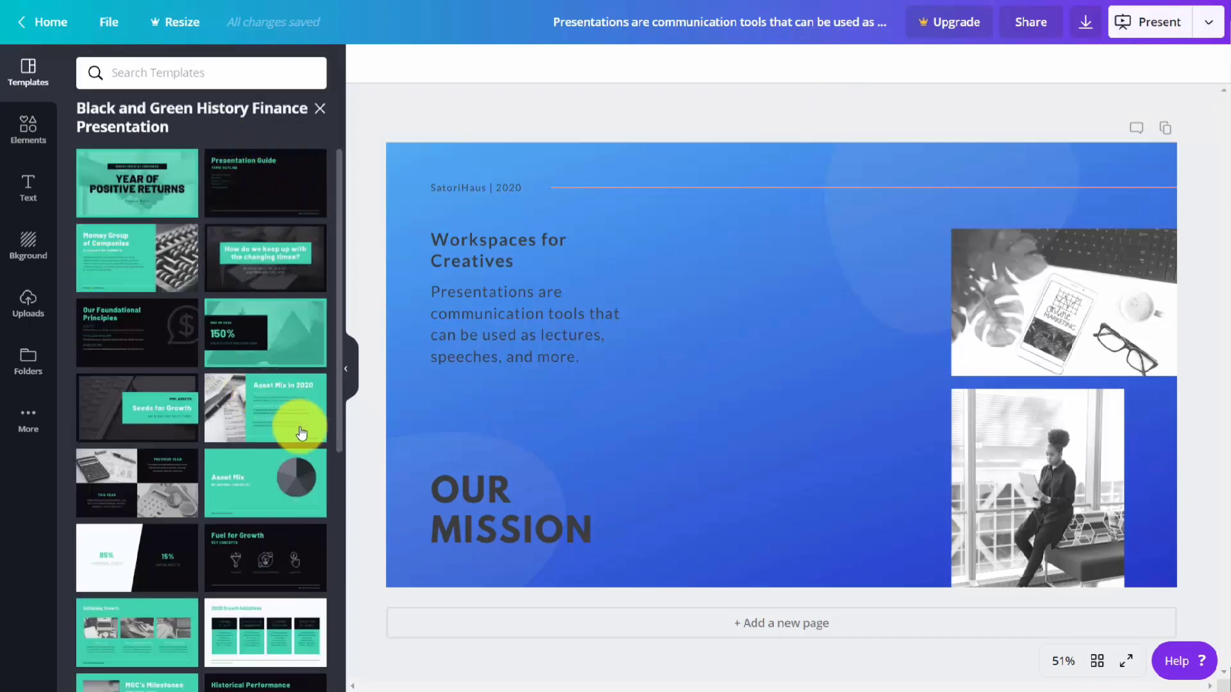
left_click(740, 623)
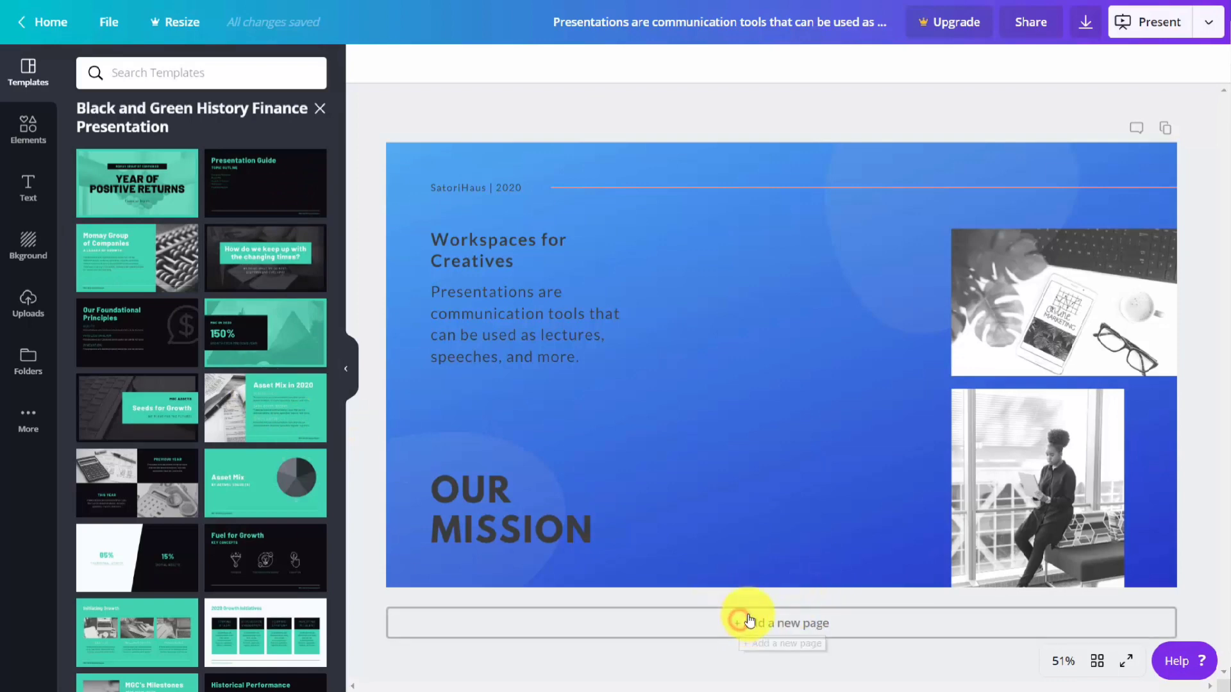
left_click(200, 179)
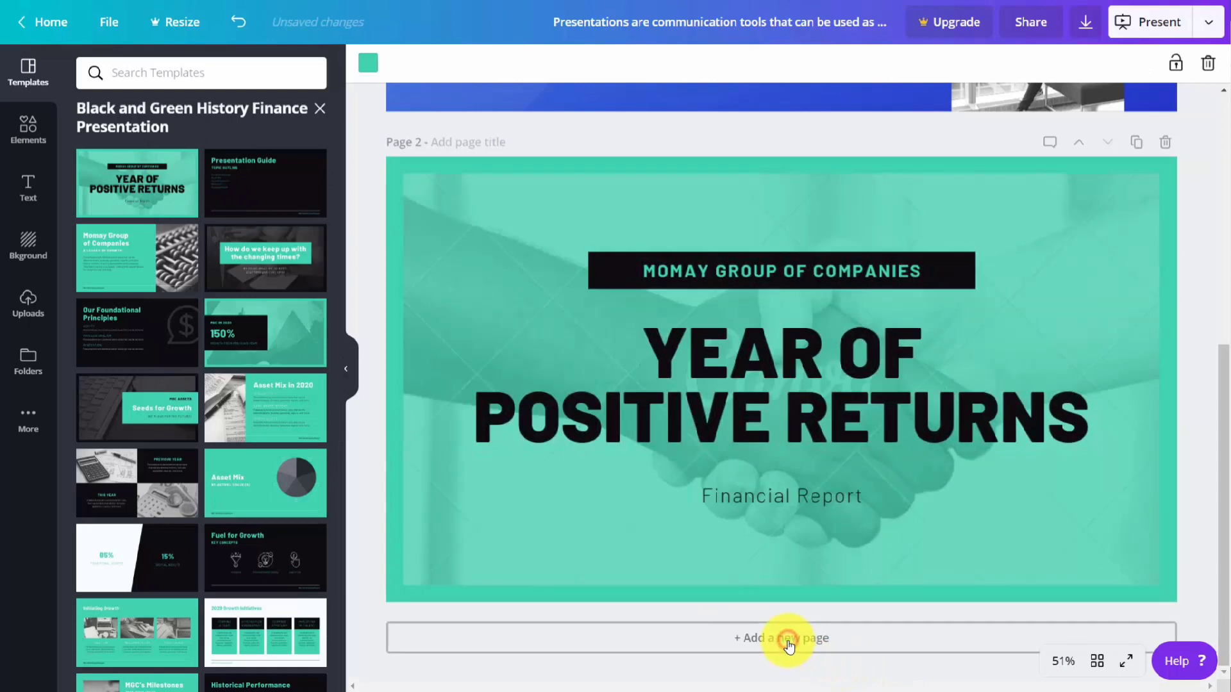
Step: Add three more pages using the template's "MGC in 2020 150%", "Asset Mix" pie chart and "Fuel for Growth" layouts
left_click(787, 641)
left_click(277, 329)
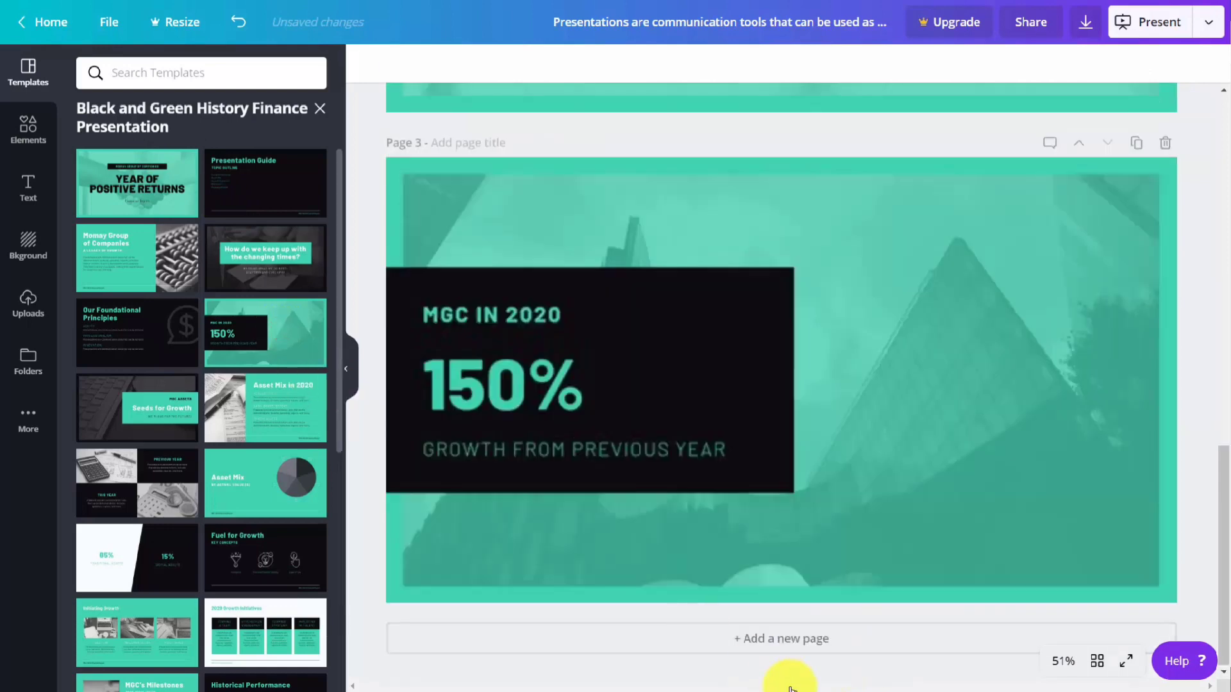
left_click(769, 639)
left_click(243, 493)
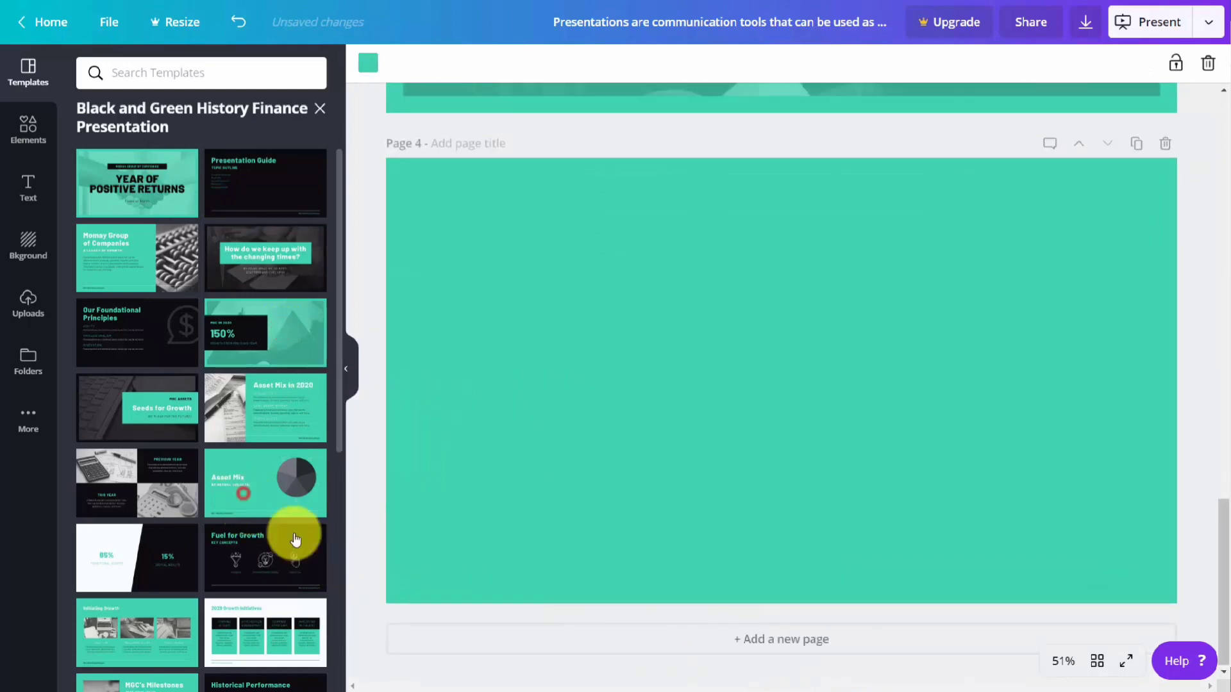
left_click(742, 640)
left_click(219, 552)
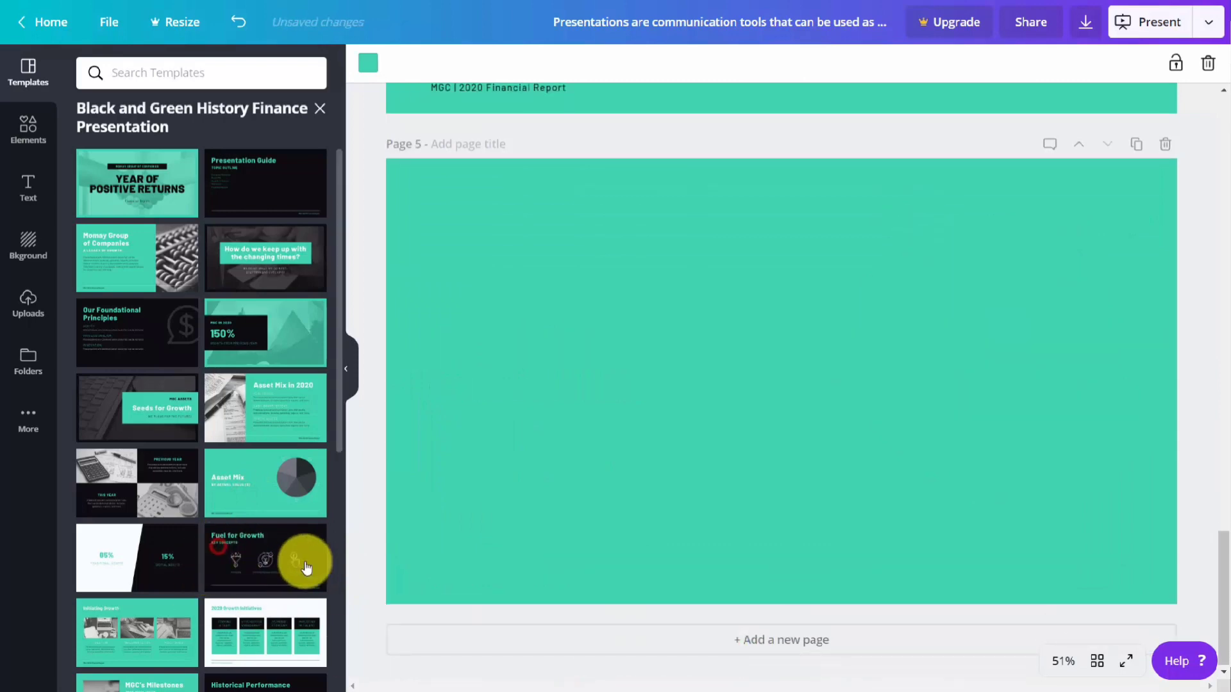
Step: Choose Microsoft PowerPoint as the publishing format for all pages and look through the presentation's pages
scroll(377, 549, "up", 5)
scroll(376, 548, "up", 15)
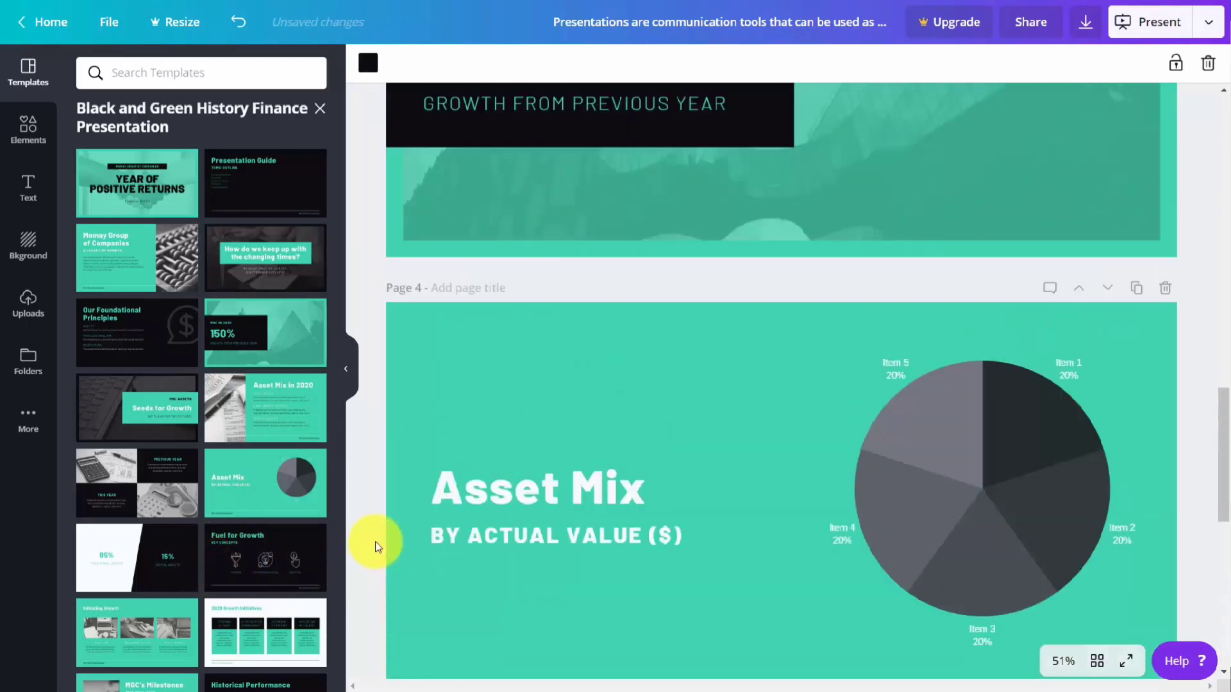
scroll(372, 545, "up", 2)
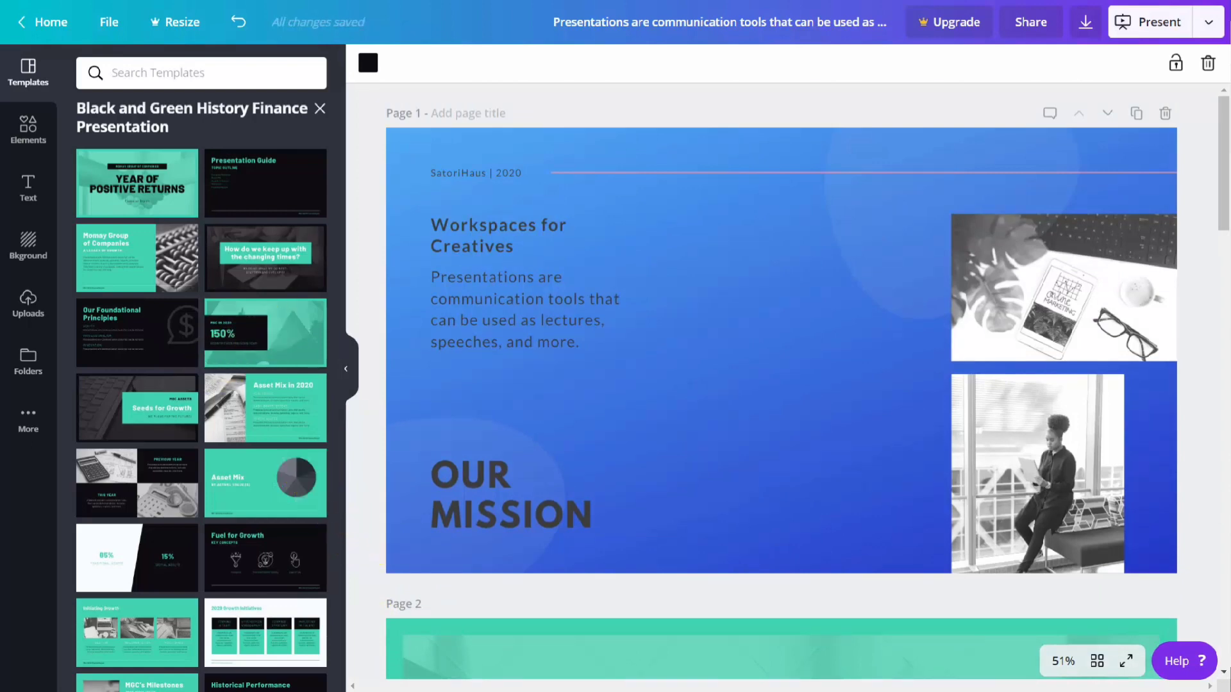
left_click(1208, 28)
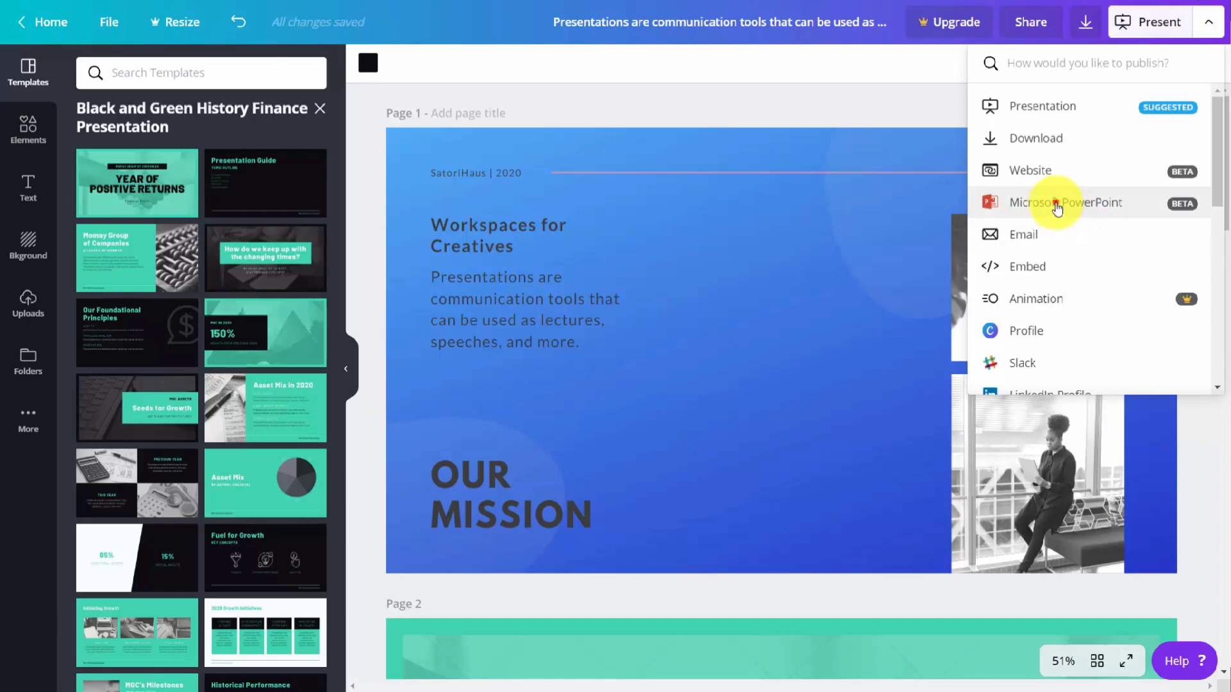
left_click(1057, 204)
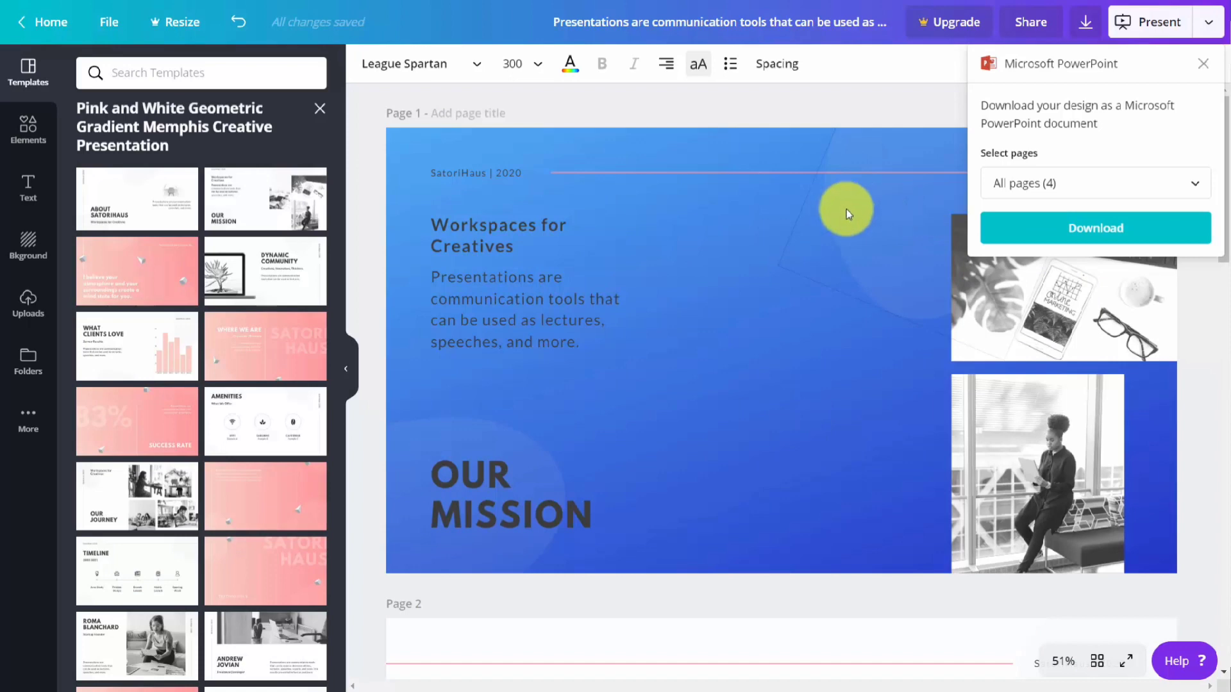
scroll(846, 209, "down", 15)
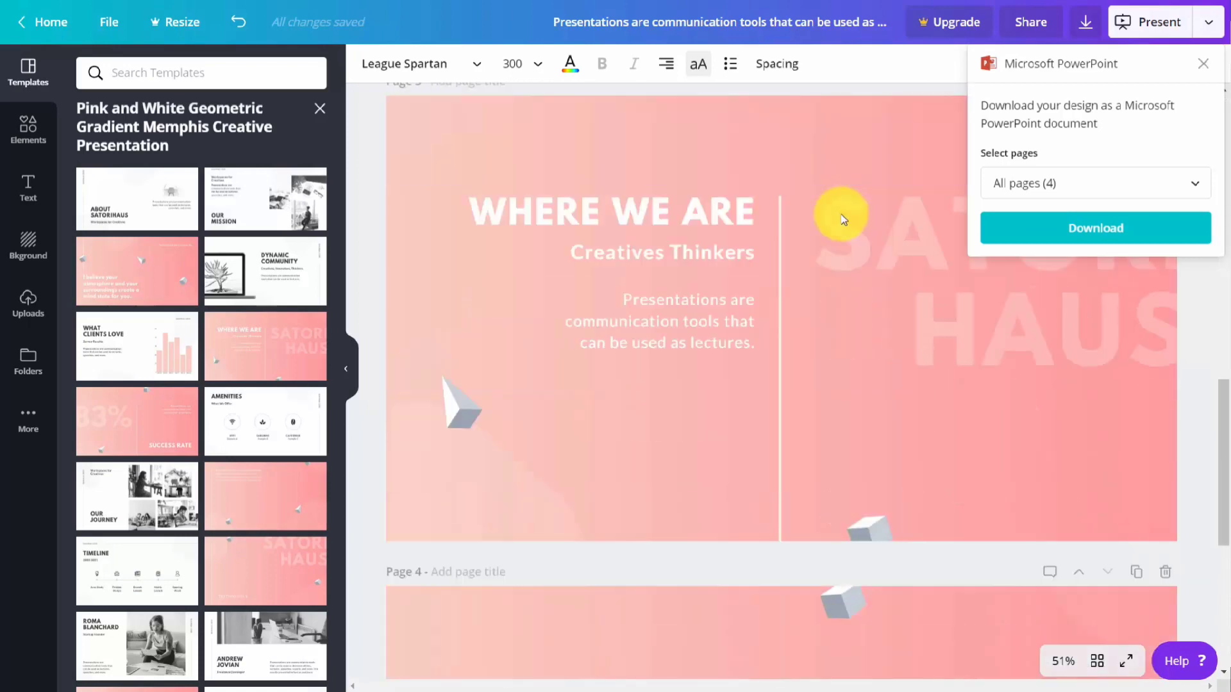
scroll(843, 219, "down", 4)
scroll(840, 214, "up", 20)
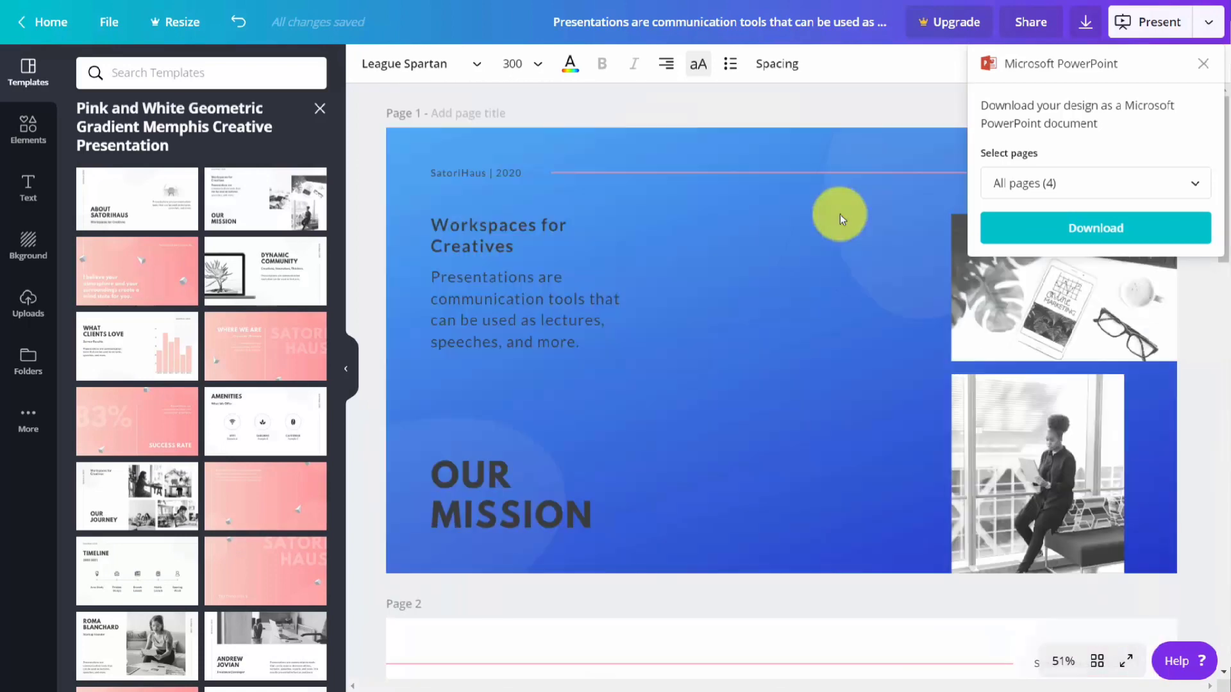